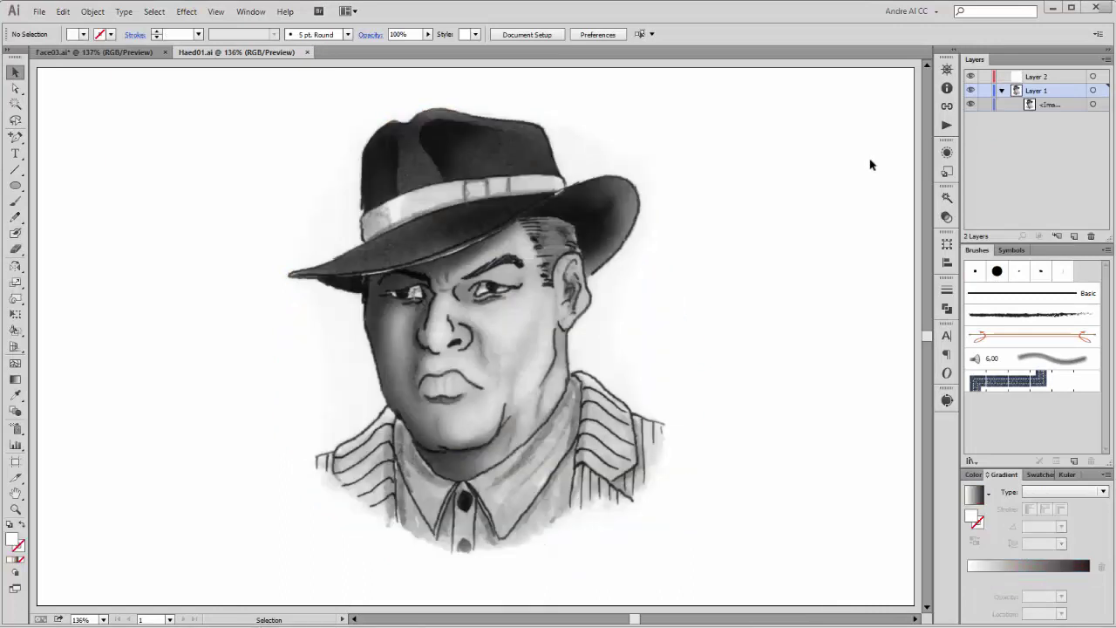
# Set the placed pencil sketch to 30% opacity in the Transparency panel, then deselect it
pyautogui.click(541, 222)
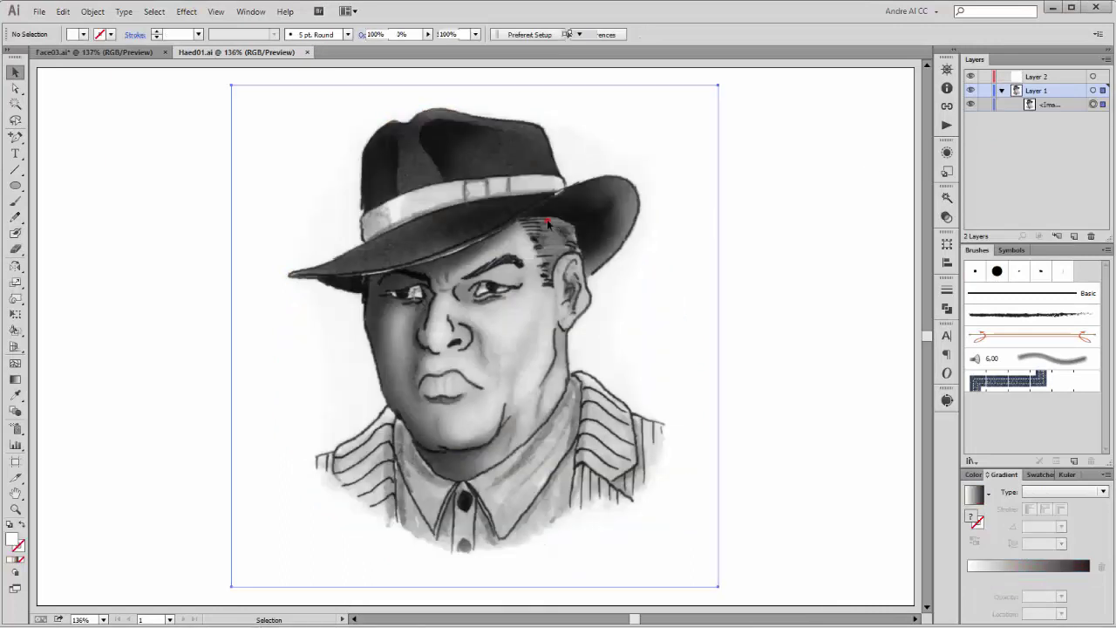
pyautogui.click(946, 217)
pyautogui.click(903, 206)
pyautogui.write('30')
pyautogui.press('Return')
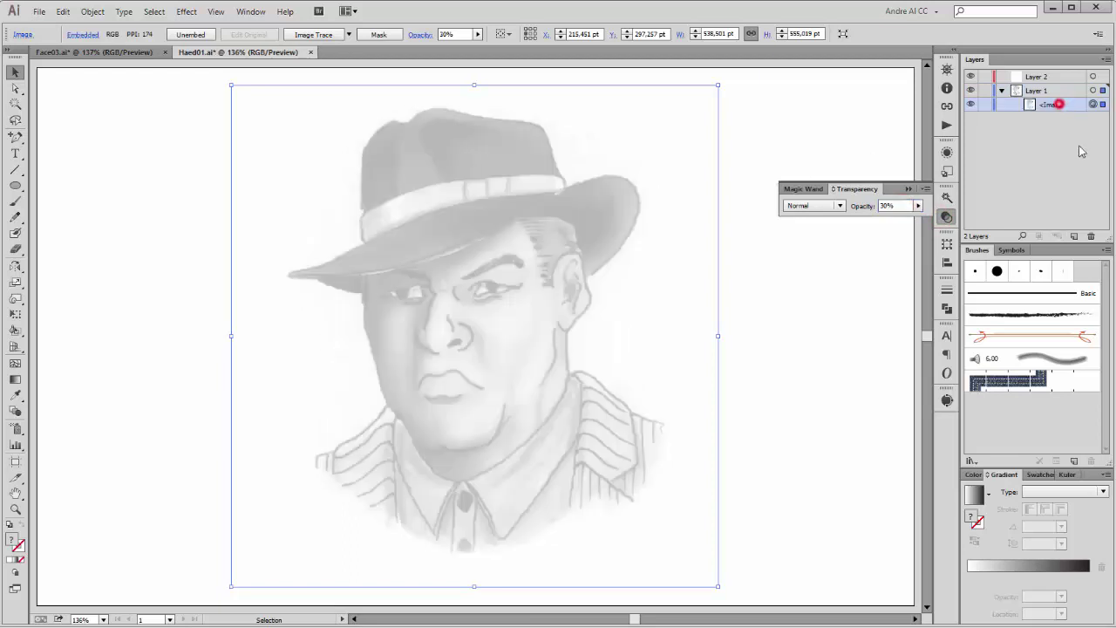
pyautogui.click(907, 190)
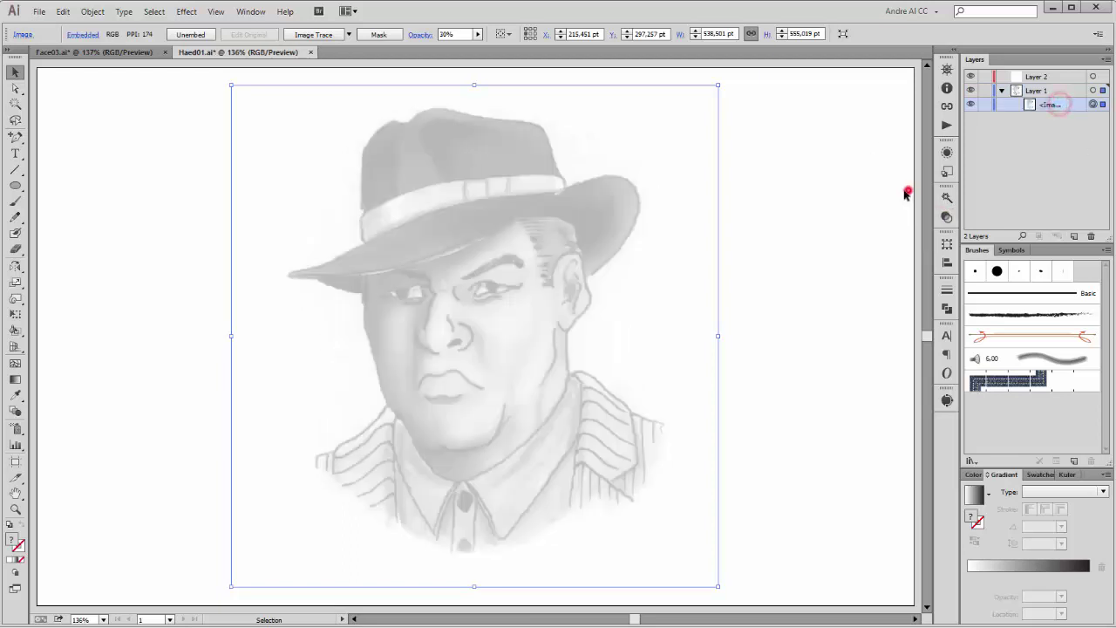
pyautogui.click(766, 166)
# Keep the 5 pt. Round brush's size varying with pen pressure
pyautogui.doubleClick(974, 271)
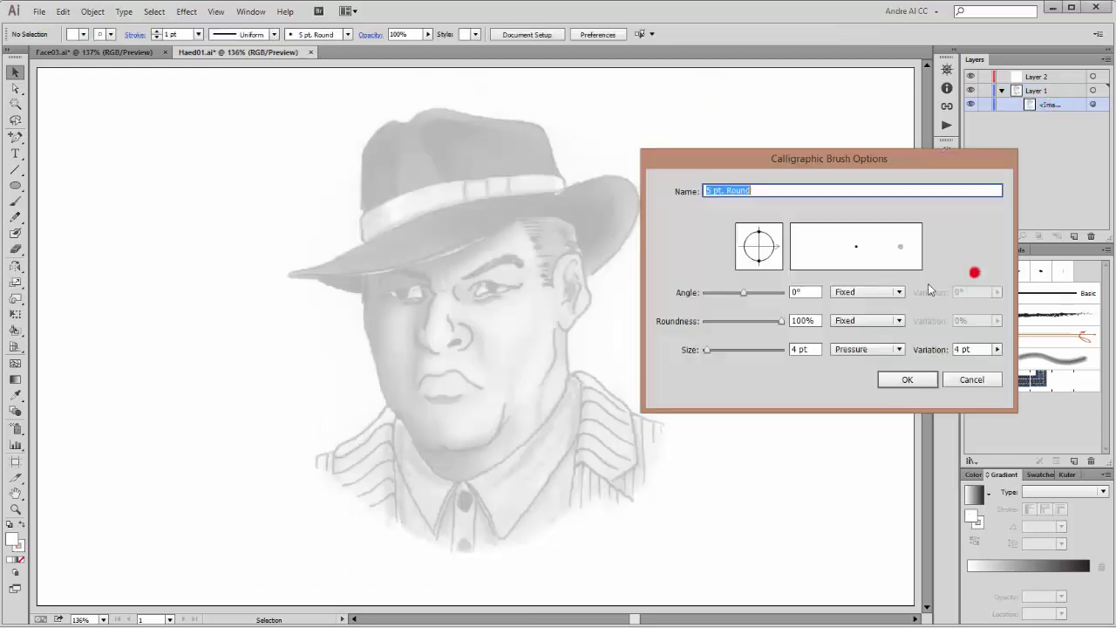
pyautogui.click(882, 349)
pyautogui.click(857, 394)
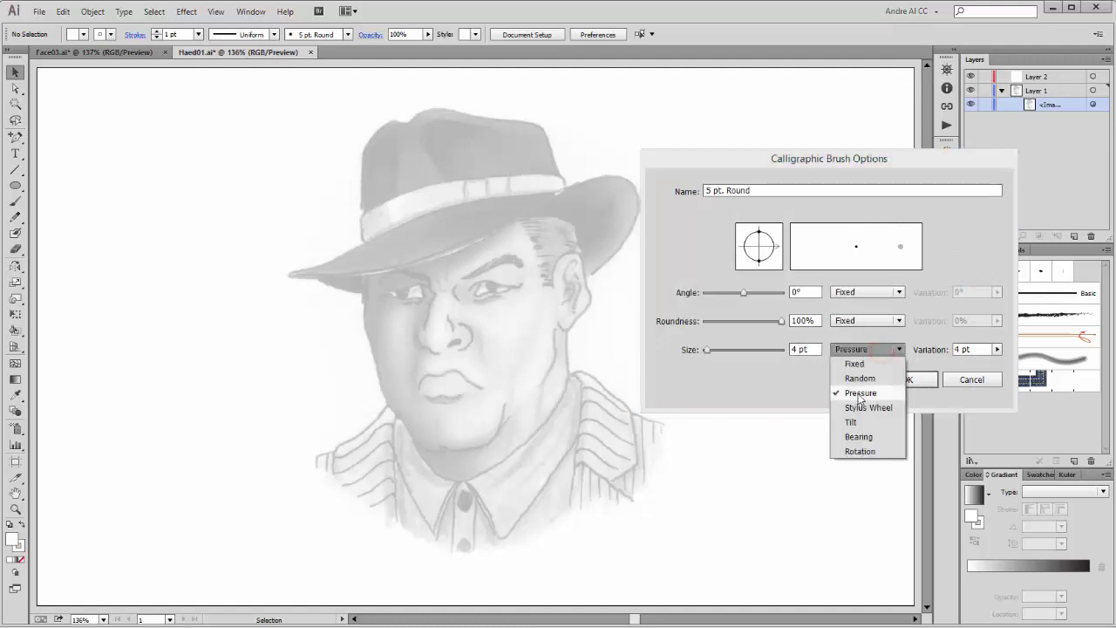
pyautogui.click(926, 380)
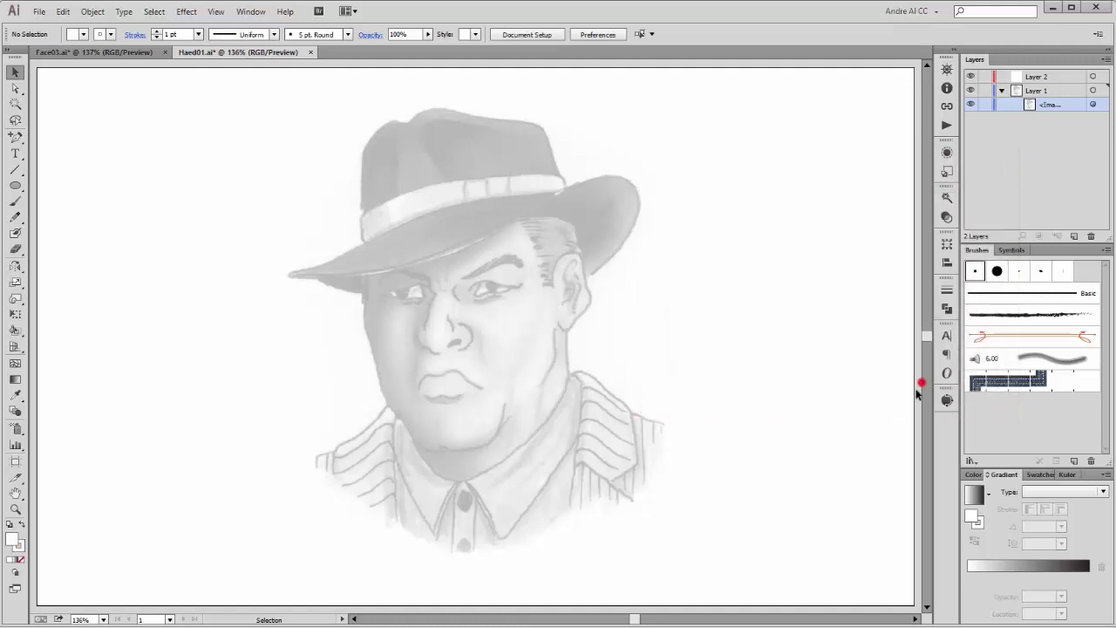
# Accept the Paintbrush options, set fill to None and stroke to black, and paint a test stroke
pyautogui.doubleClick(15, 202)
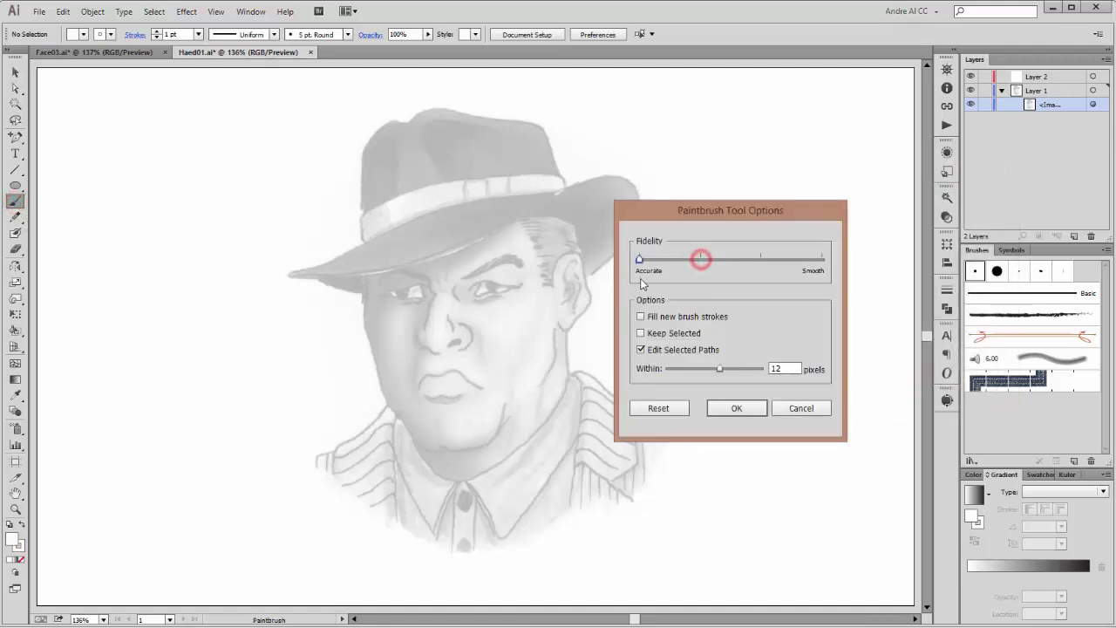
pyautogui.click(737, 408)
pyautogui.click(83, 34)
pyautogui.click(9, 56)
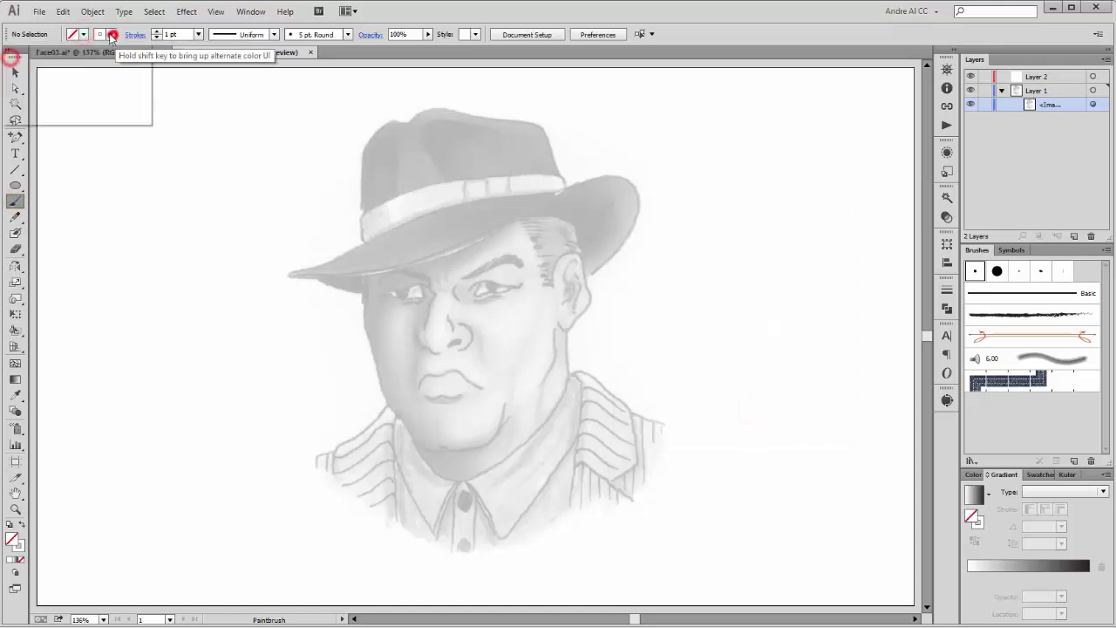
pyautogui.click(110, 34)
pyautogui.click(35, 56)
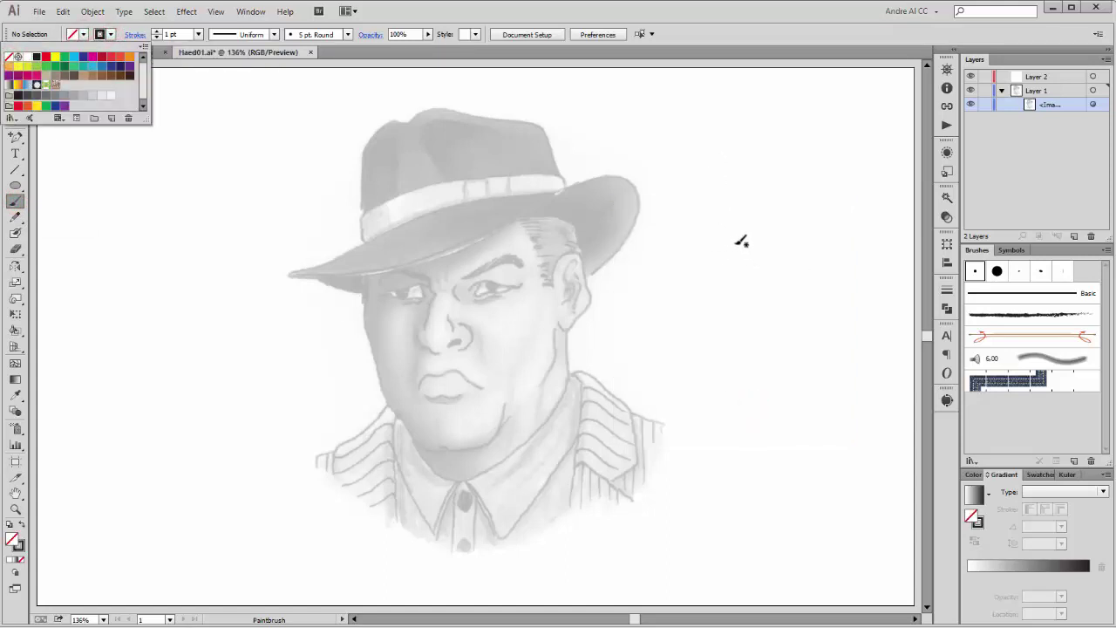
pyautogui.moveTo(734, 241); pyautogui.dragTo(753, 359)
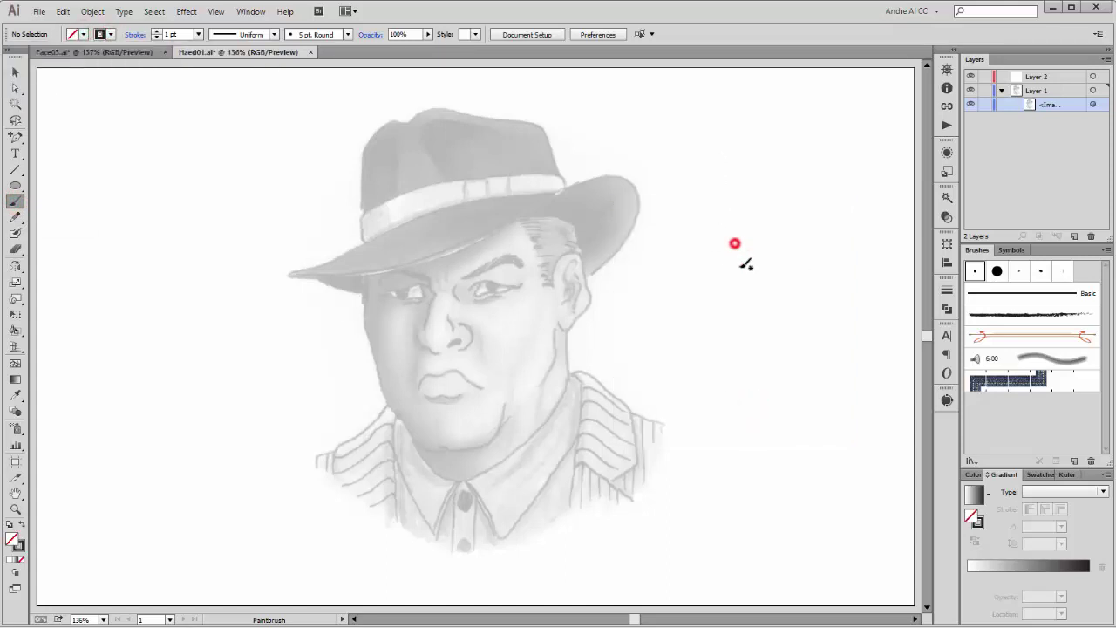
# Paint a Blob Brush test stroke, delete both test strokes, lock Layer 1 and target Layer 2
pyautogui.doubleClick(15, 233)
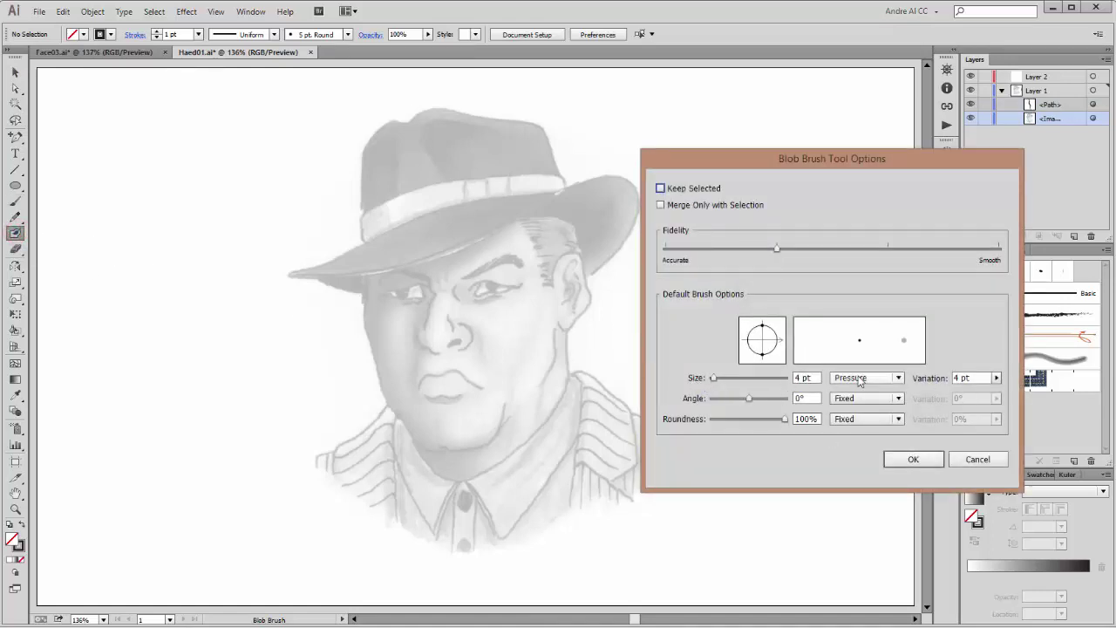
pyautogui.click(913, 459)
pyautogui.moveTo(784, 256); pyautogui.dragTo(795, 401)
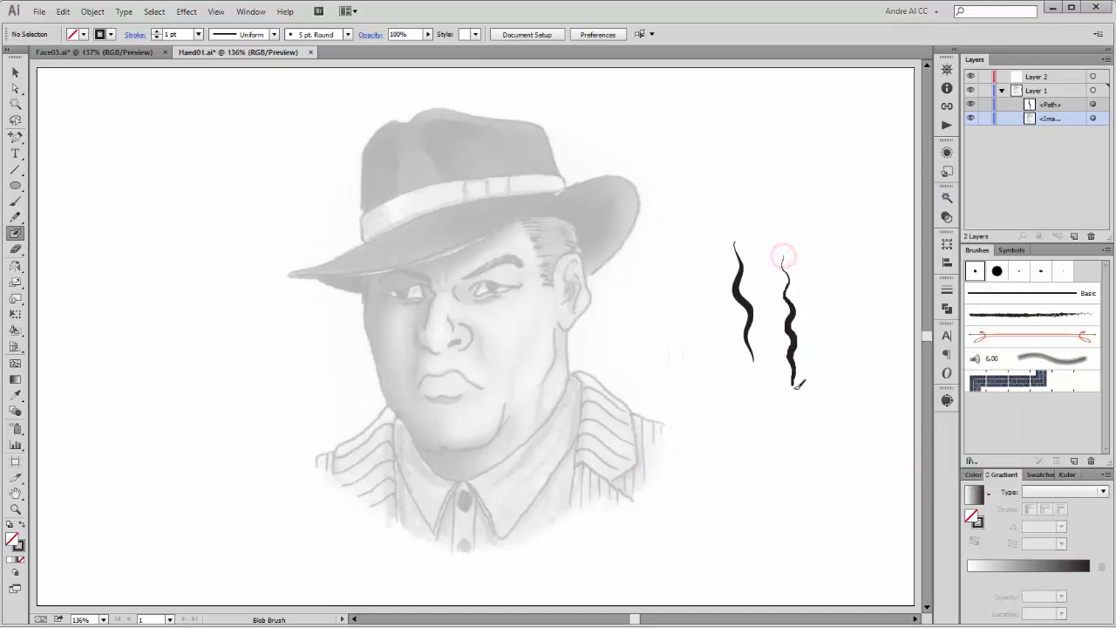
pyautogui.moveTo(713, 235); pyautogui.dragTo(829, 243)
pyautogui.press('Delete')
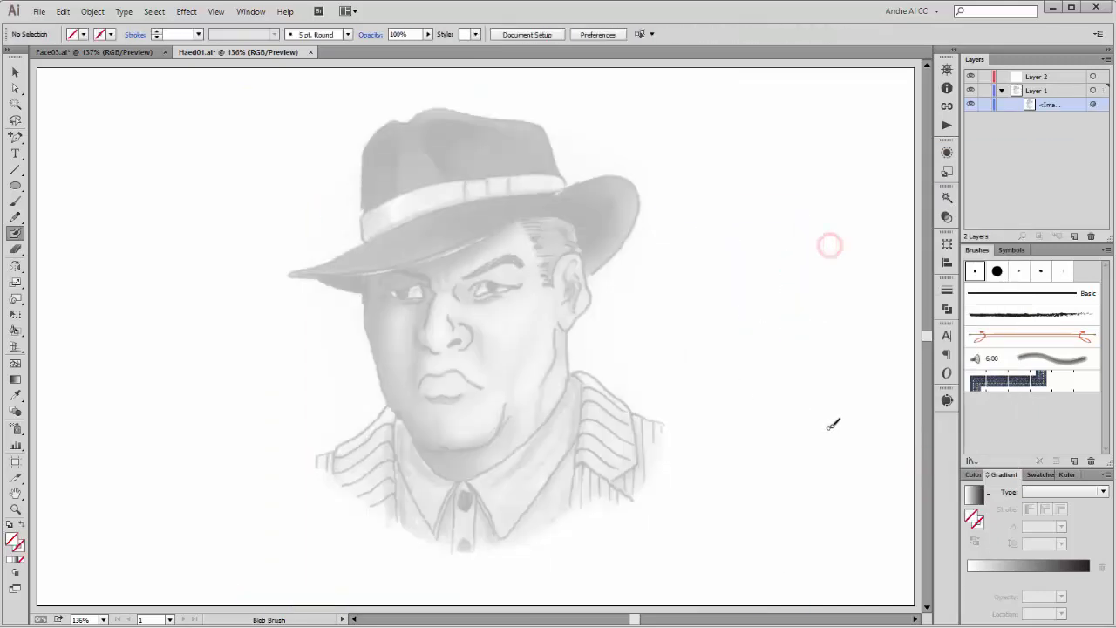
pyautogui.click(1001, 90)
pyautogui.click(1057, 77)
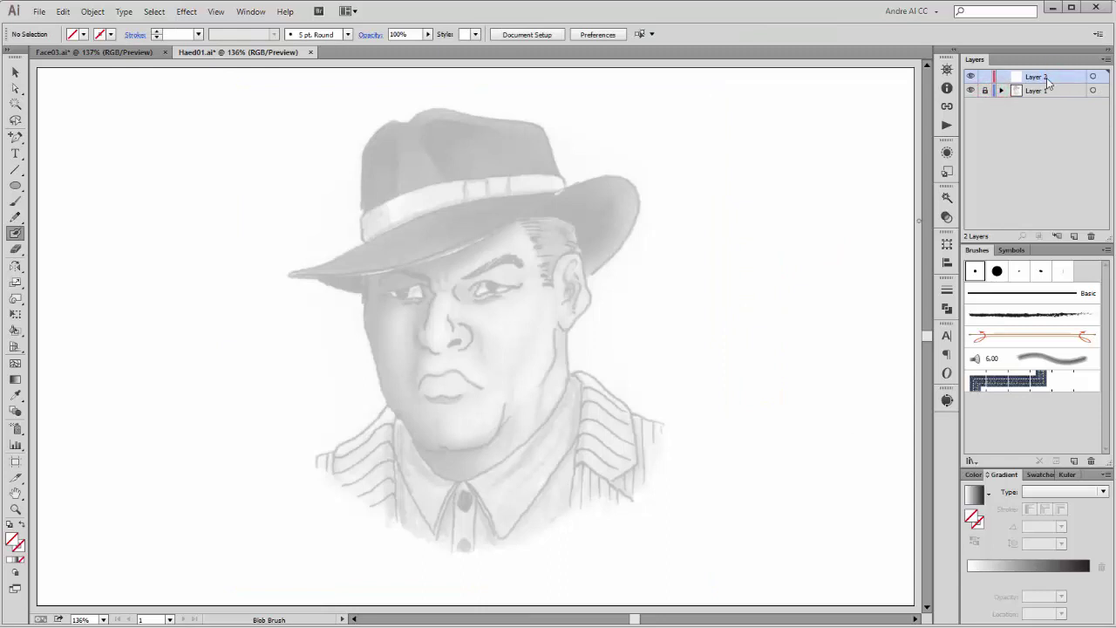
# Trace the right eye's upper and lower lids and the creases between the eyes
pyautogui.press('b')
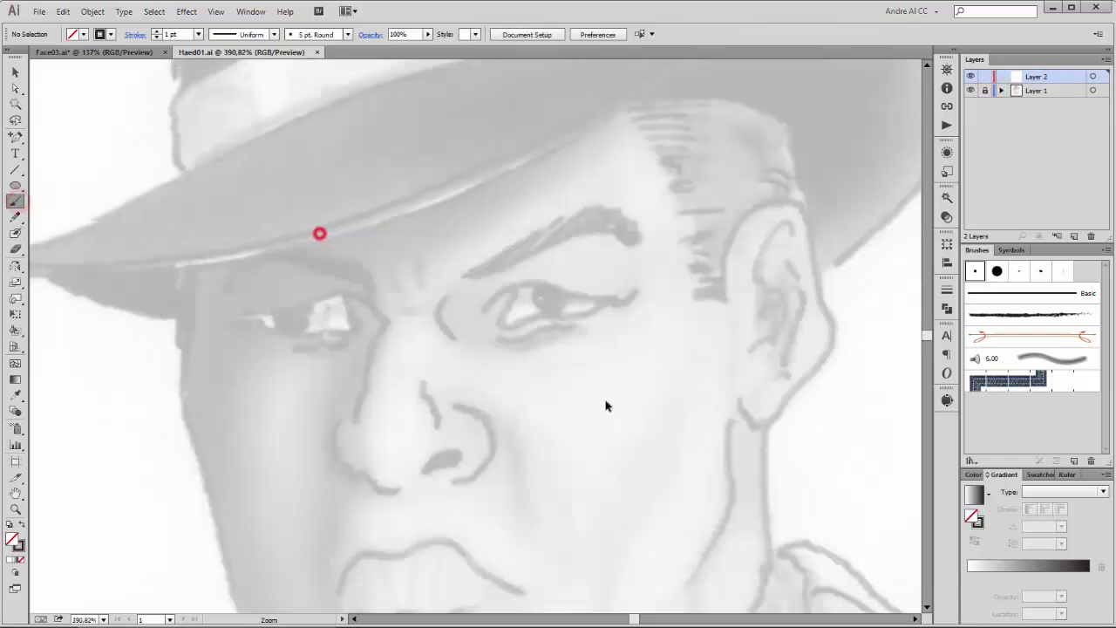
pyautogui.scroll(3, 450, 280)
pyautogui.moveTo(506, 322)
pyautogui.mouseDown()
pyautogui.moveTo(593, 292)
pyautogui.moveTo(646, 308)
pyautogui.mouseUp()
pyautogui.moveTo(508, 322)
pyautogui.mouseDown()
pyautogui.moveTo(641, 328)
pyautogui.moveTo(510, 326)
pyautogui.moveTo(627, 301)
pyautogui.mouseUp()
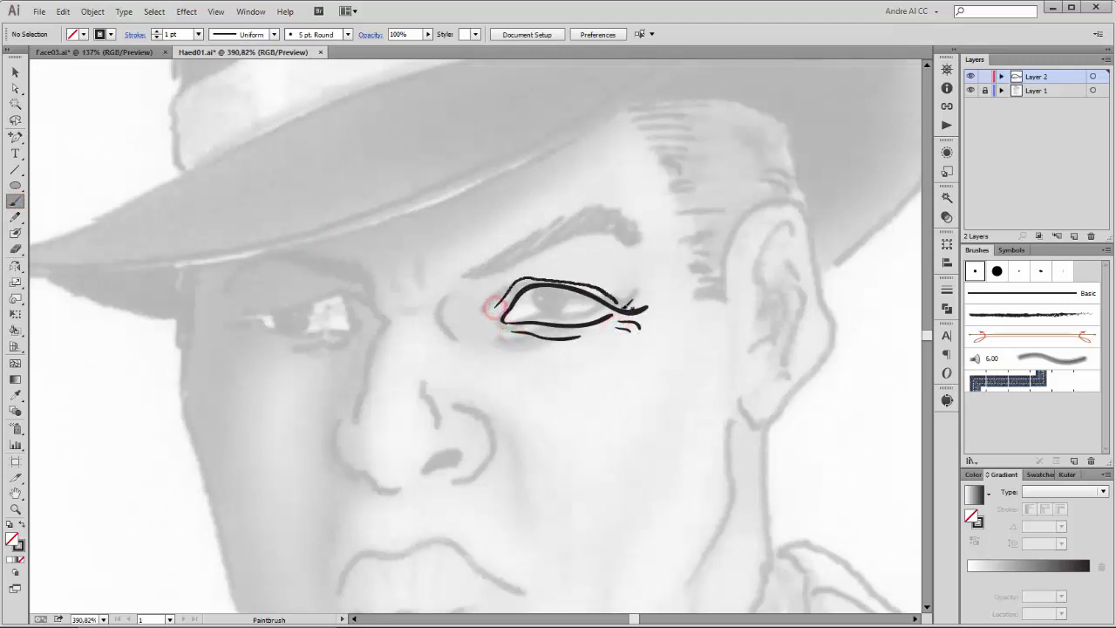
pyautogui.moveTo(447, 295); pyautogui.dragTo(462, 339)
# Trace the left eye's upper and lower lids and the side of the nose
pyautogui.moveTo(370, 278)
pyautogui.mouseDown()
pyautogui.moveTo(386, 322)
pyautogui.moveTo(226, 323)
pyautogui.mouseUp()
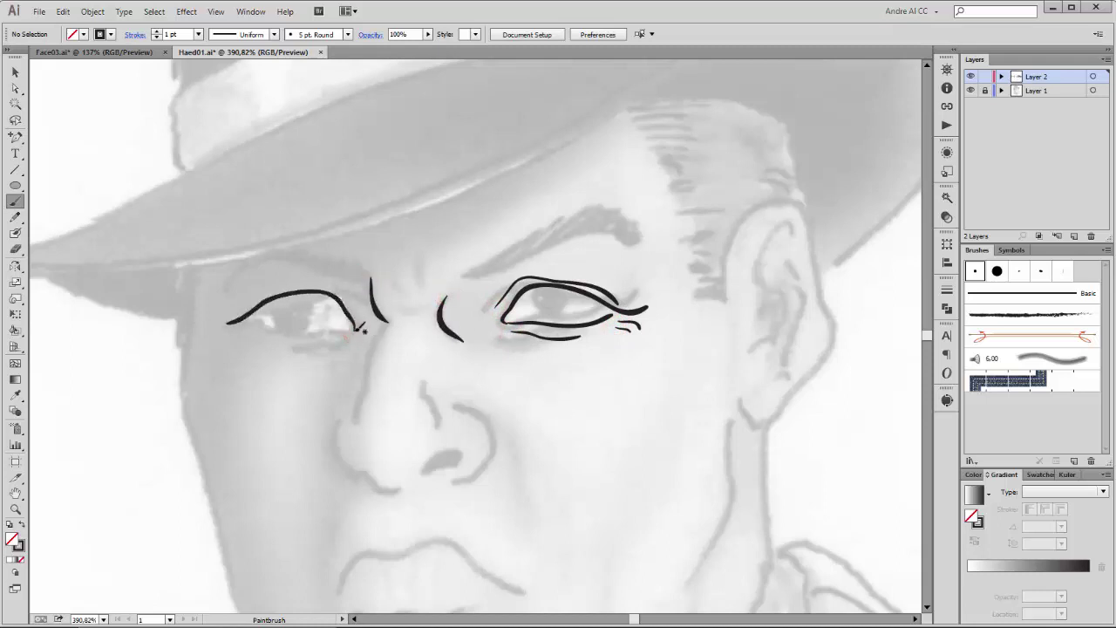
pyautogui.moveTo(298, 326); pyautogui.dragTo(257, 324)
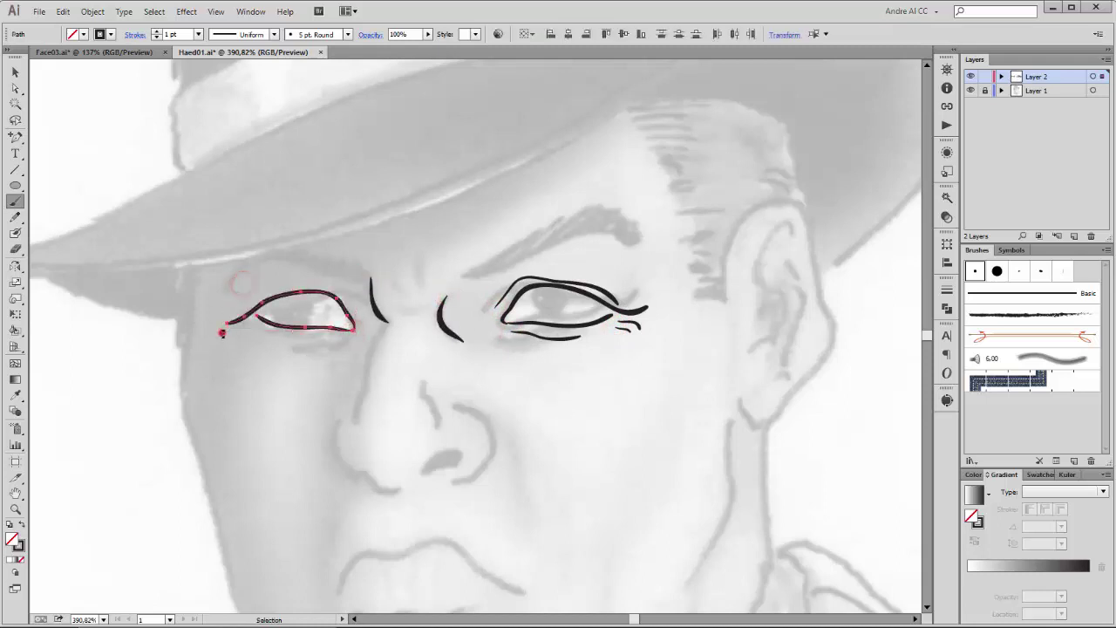
pyautogui.keyDown('ctrl'); pyautogui.click(336, 436); pyautogui.keyUp('ctrl')
pyautogui.moveTo(350, 335)
pyautogui.mouseDown()
pyautogui.moveTo(284, 330)
pyautogui.moveTo(360, 323)
pyautogui.moveTo(346, 478)
pyautogui.moveTo(405, 489)
pyautogui.moveTo(463, 460)
pyautogui.mouseUp()
pyautogui.moveTo(423, 380)
pyautogui.mouseDown()
pyautogui.moveTo(443, 429)
pyautogui.moveTo(438, 477)
pyautogui.mouseUp()
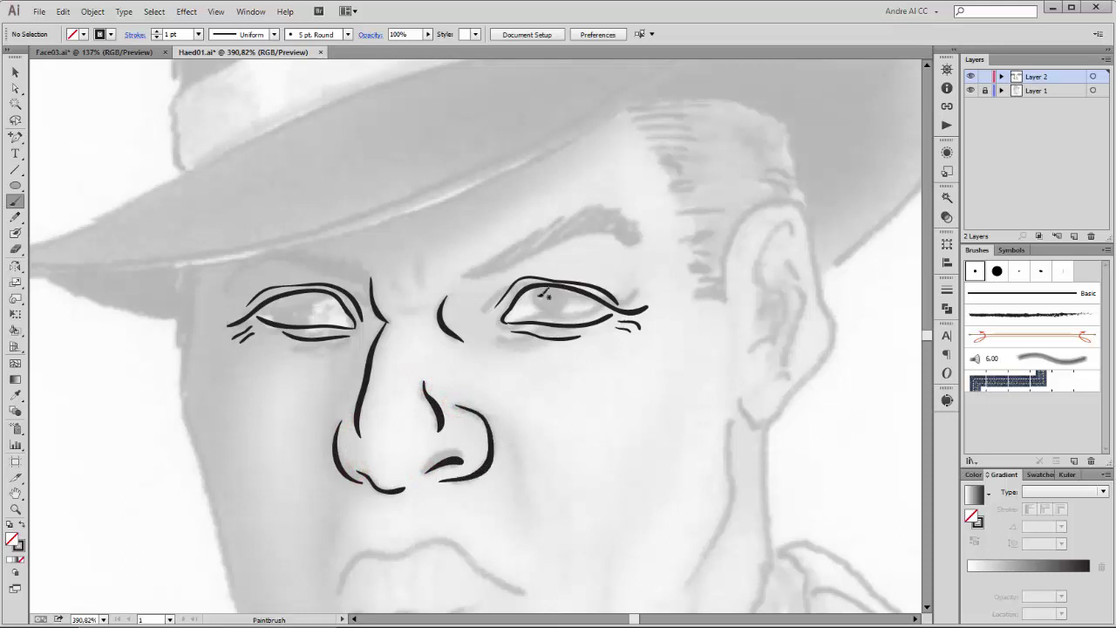
pyautogui.click(15, 233)
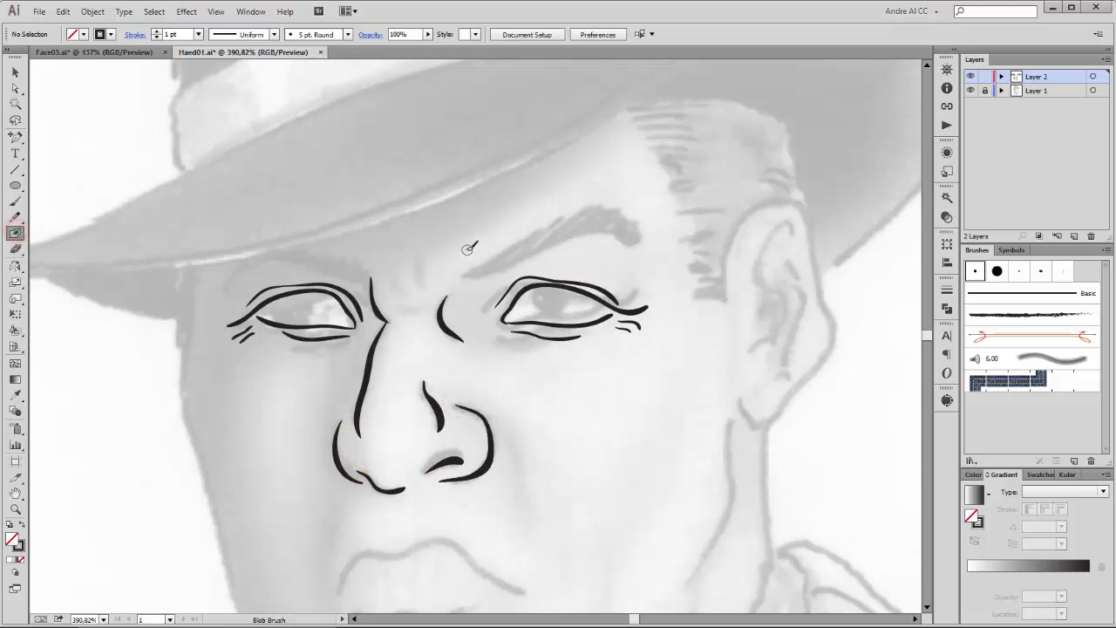
# Draw the right and left eyebrow outlines with the Blob Brush
pyautogui.moveTo(466, 251); pyautogui.dragTo(641, 268)
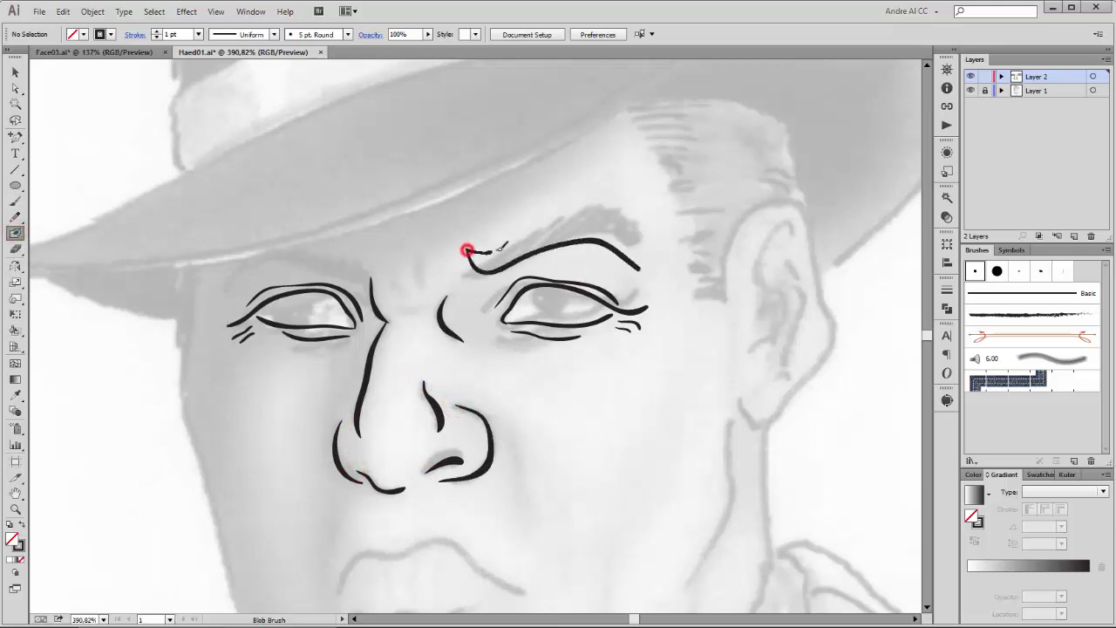
pyautogui.moveTo(502, 247); pyautogui.dragTo(645, 266)
pyautogui.moveTo(373, 282)
pyautogui.mouseDown()
pyautogui.moveTo(224, 287)
pyautogui.moveTo(325, 238)
pyautogui.moveTo(373, 281)
pyautogui.mouseUp()
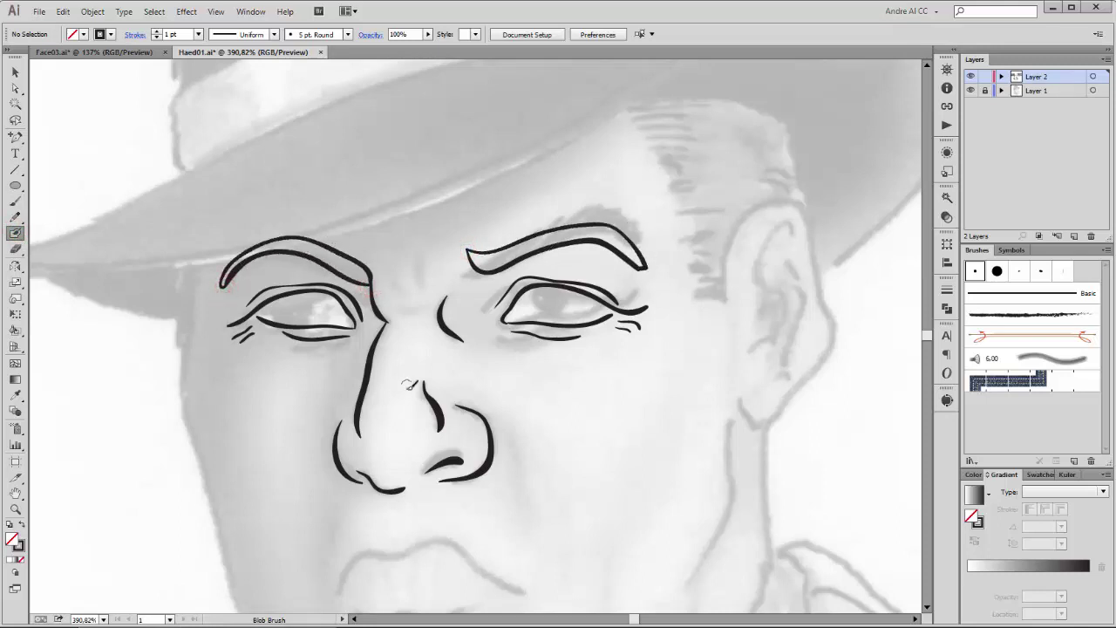
# Fill both eyebrow shapes with solid black
pyautogui.click(15, 88)
pyautogui.click(523, 254)
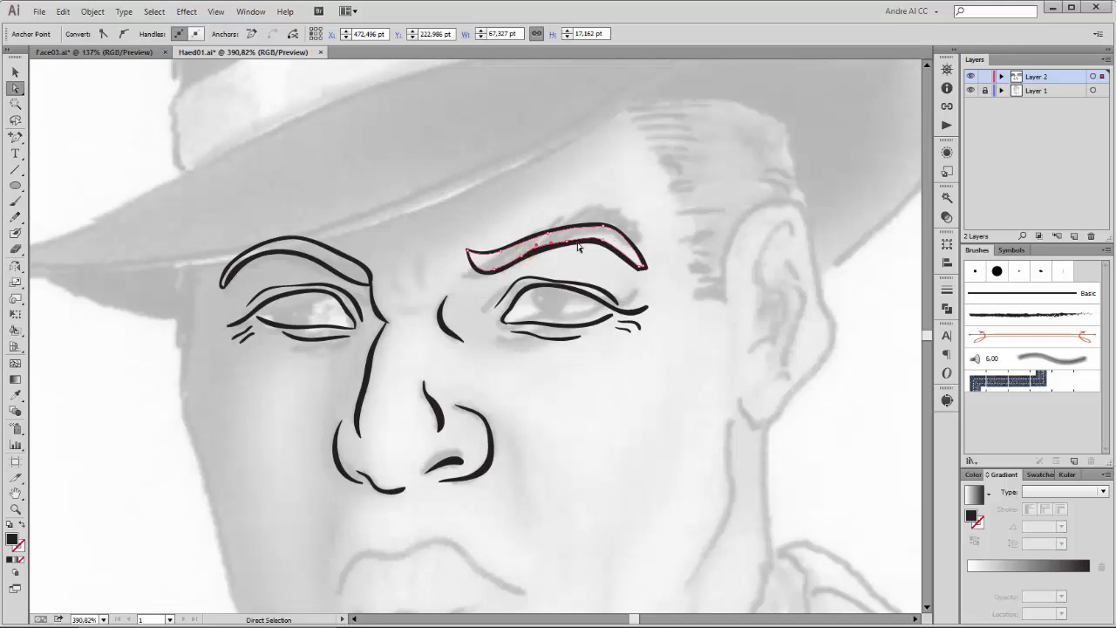
pyautogui.hotkey('ctrl', 'shift', 'a')
pyautogui.click(337, 270)
pyautogui.hotkey('ctrl', 'shift', 'a')
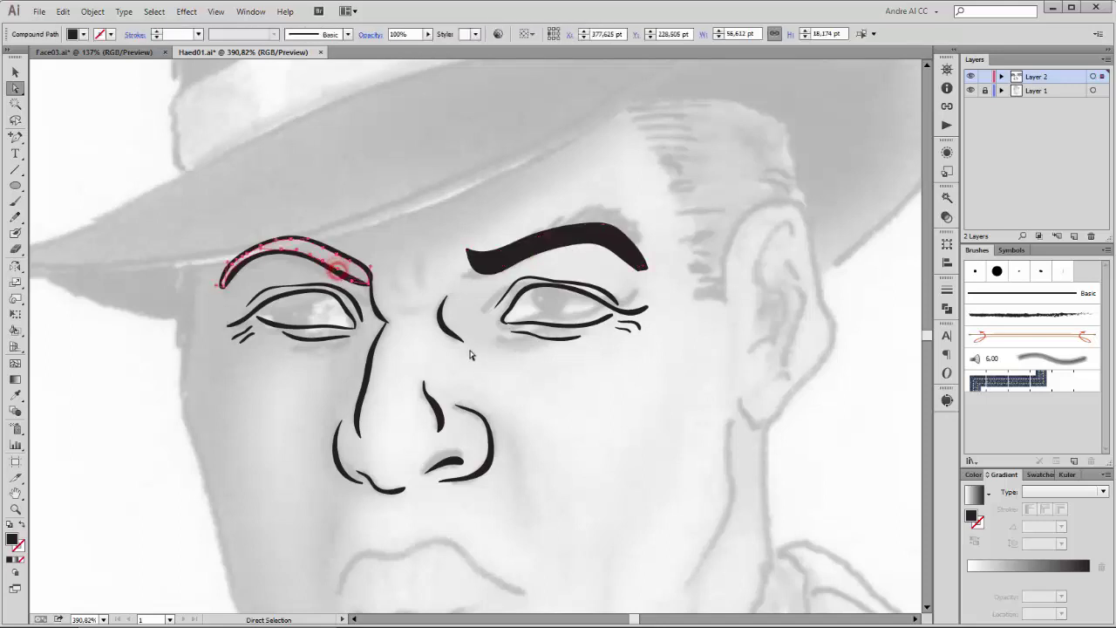
pyautogui.scroll(-3, 568, 442)
# Paint the line between the lips, the lower-lip curve and creases at both mouth corners
pyautogui.press('b')
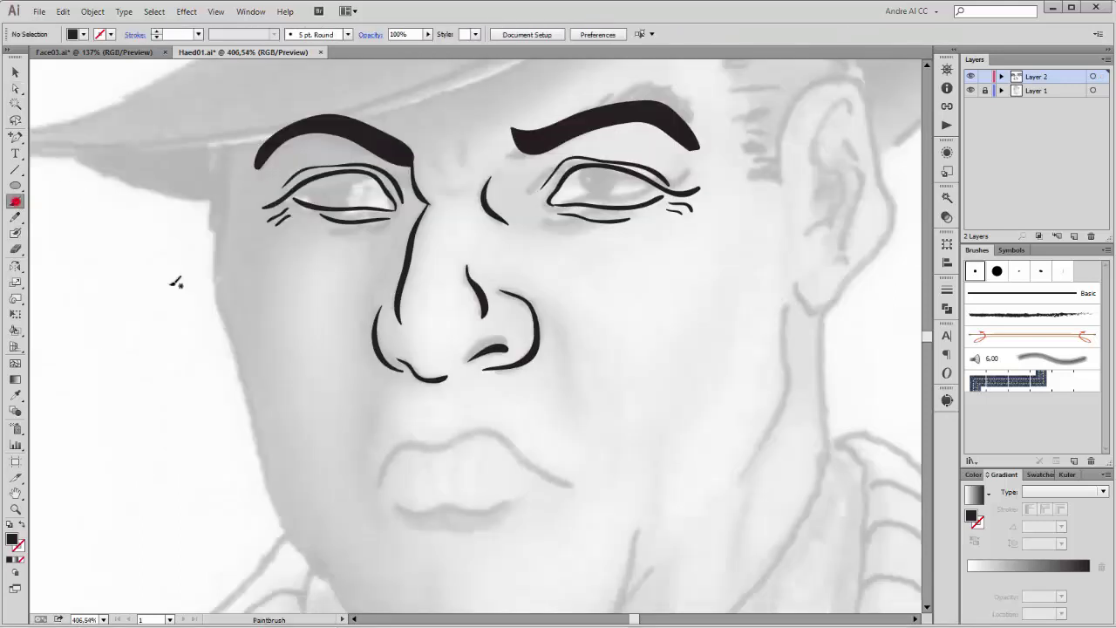
pyautogui.moveTo(422, 440); pyautogui.dragTo(604, 431)
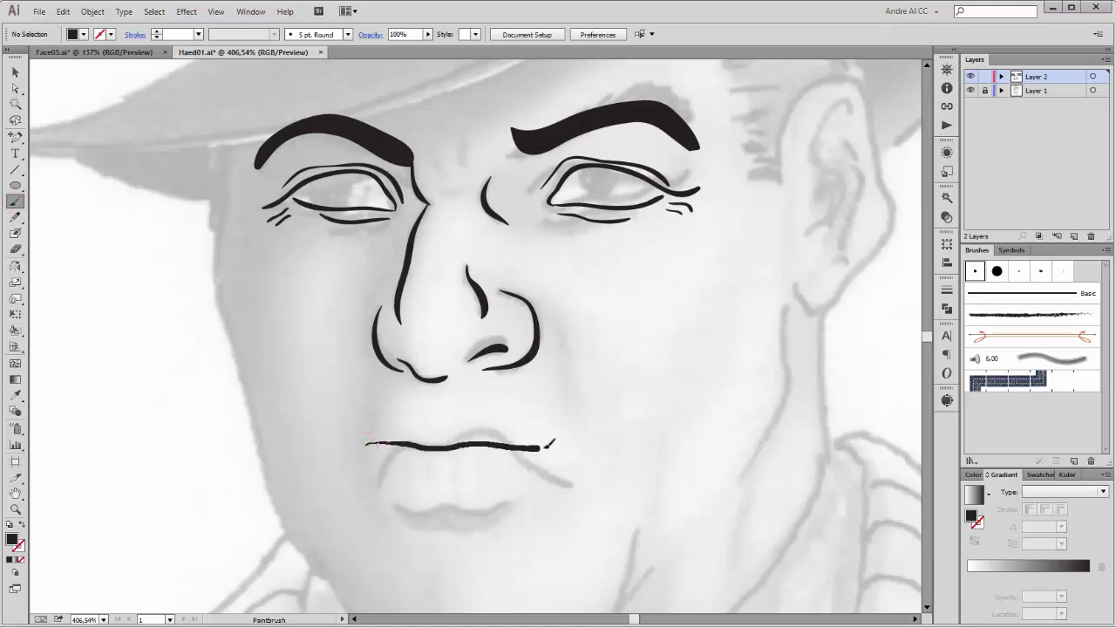
pyautogui.moveTo(403, 456); pyautogui.dragTo(520, 468)
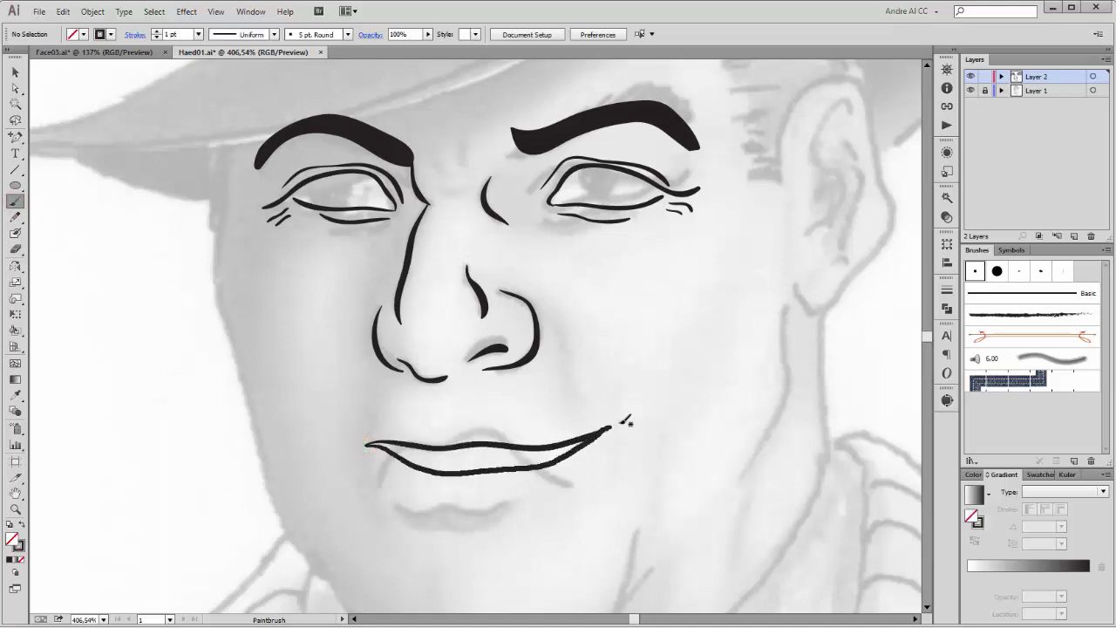
pyautogui.moveTo(630, 428); pyautogui.dragTo(609, 422)
pyautogui.moveTo(369, 435); pyautogui.dragTo(358, 448)
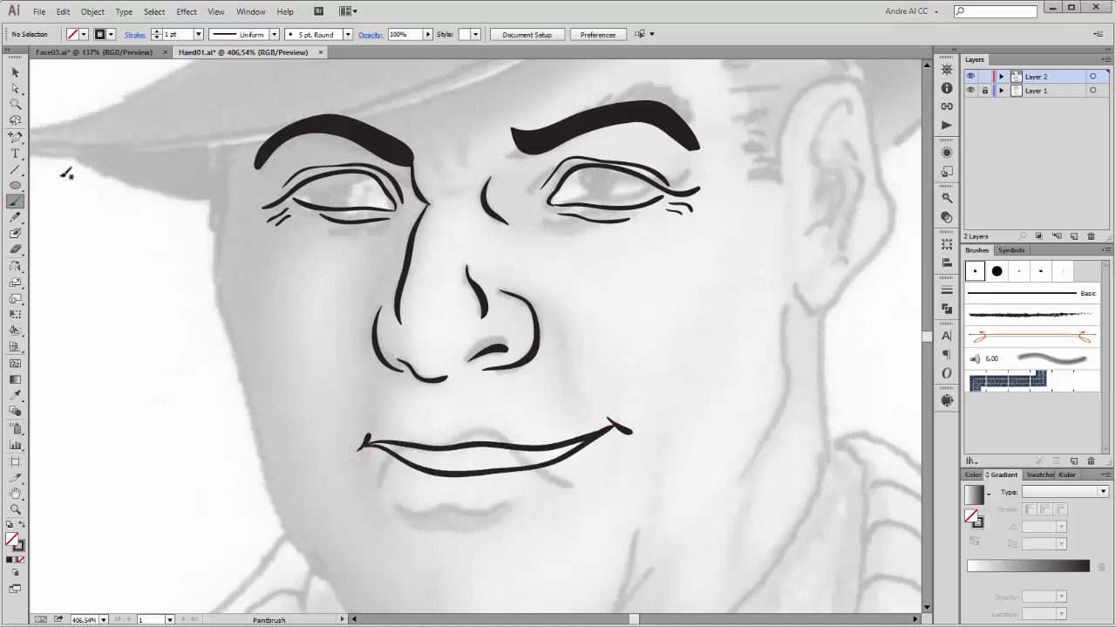
pyautogui.click(15, 233)
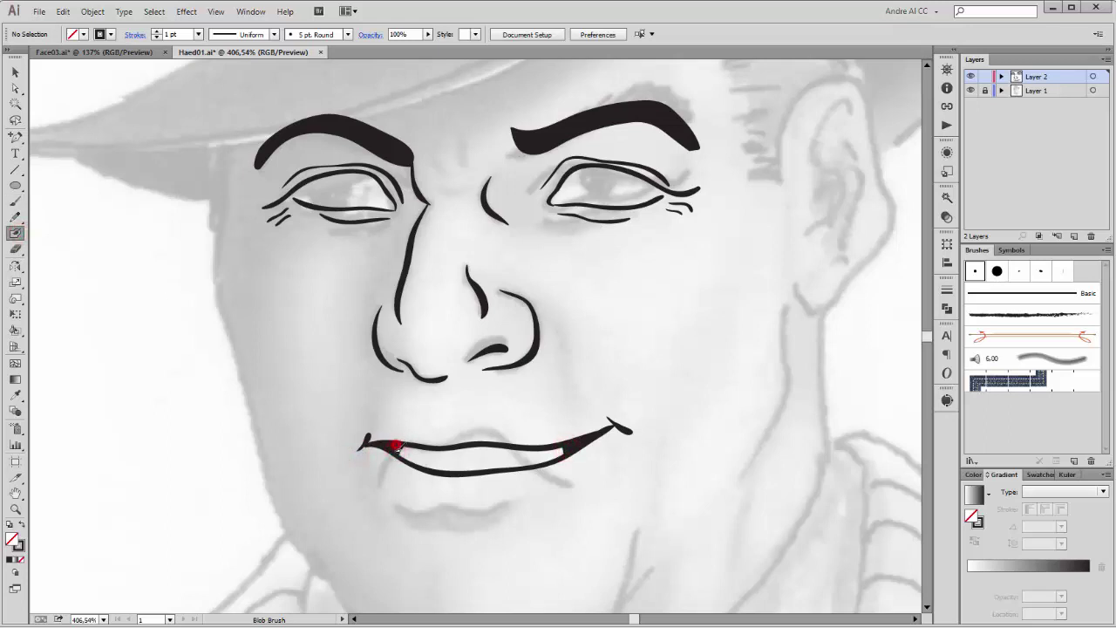
# Paint a curved lower-lip stroke beneath the mouth and adjust it with Free Transform
pyautogui.press('b')
pyautogui.moveTo(392, 495)
pyautogui.mouseDown()
pyautogui.moveTo(484, 514)
pyautogui.moveTo(547, 494)
pyautogui.mouseUp()
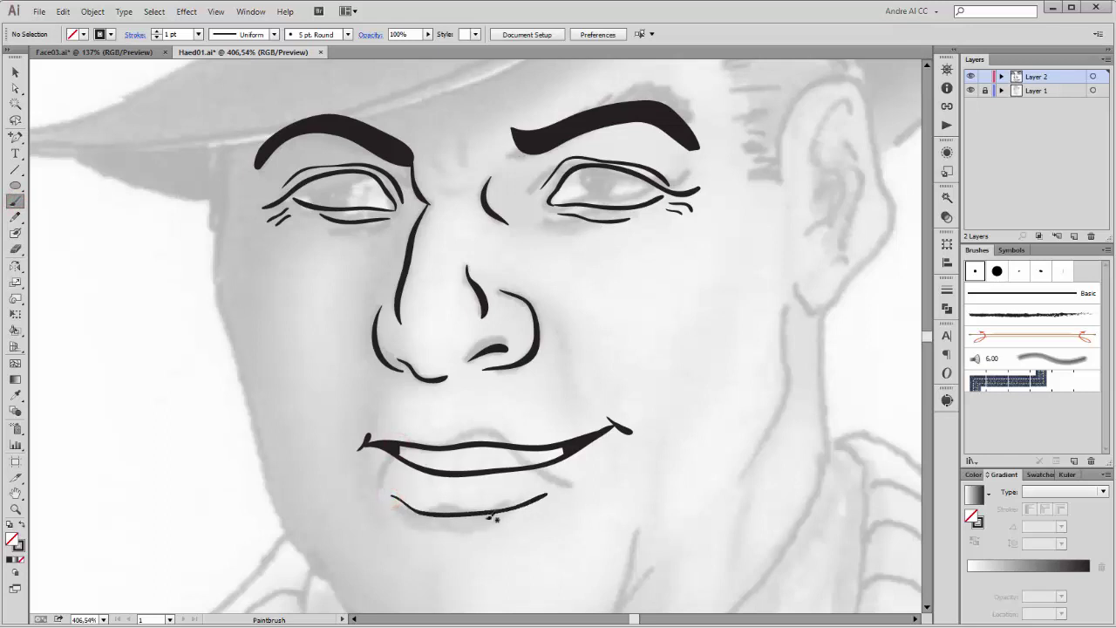
pyautogui.press('e')
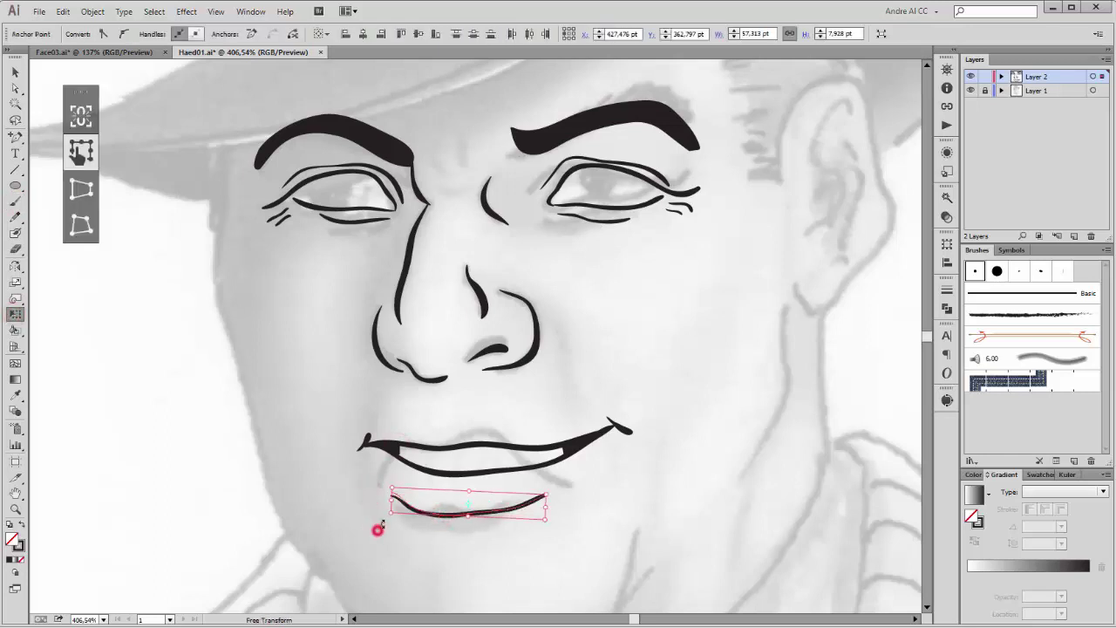
pyautogui.hotkey('ctrl', 'shift', 'a')
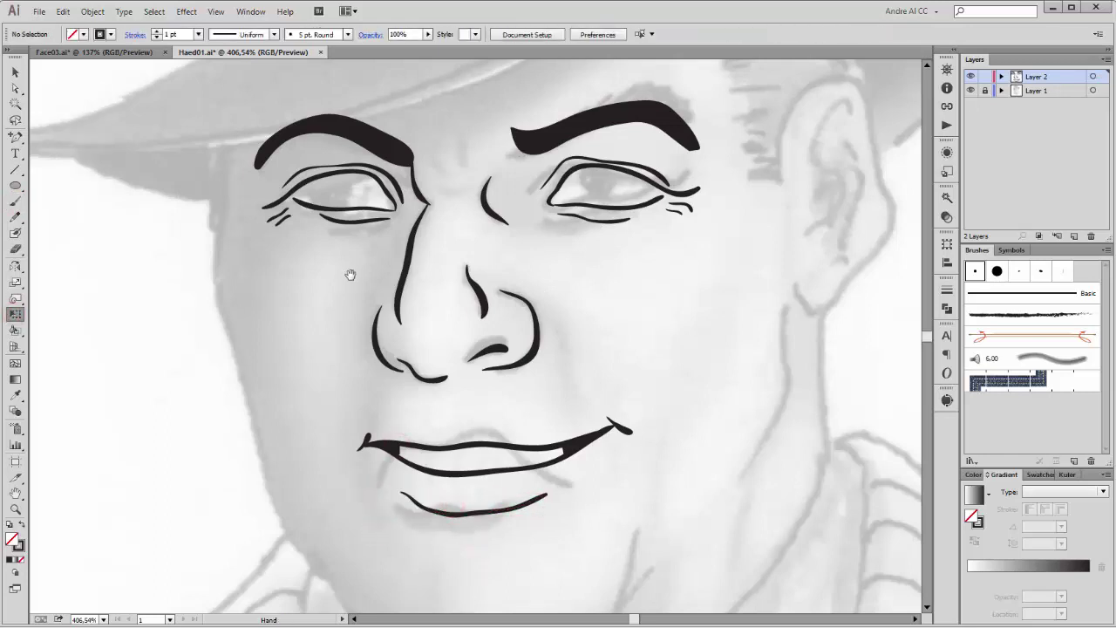
pyautogui.hotkey('ctrl', '-')
# Ink the face outline around the jaw up to the ear, undoing a misplaced stroke
pyautogui.press('b')
pyautogui.moveTo(497, 340); pyautogui.dragTo(536, 332)
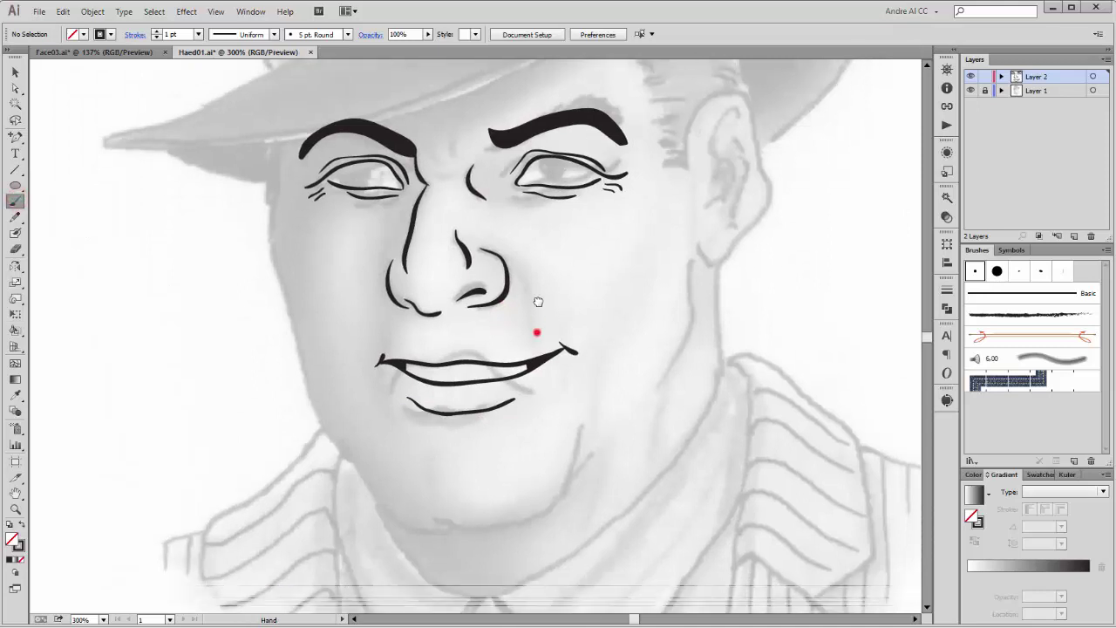
pyautogui.hotkey('ctrl', '-')
pyautogui.moveTo(286, 179)
pyautogui.mouseDown()
pyautogui.moveTo(305, 324)
pyautogui.moveTo(343, 407)
pyautogui.moveTo(411, 440)
pyautogui.moveTo(571, 309)
pyautogui.moveTo(560, 259)
pyautogui.mouseUp()
pyautogui.hotkey('ctrl', 'z')
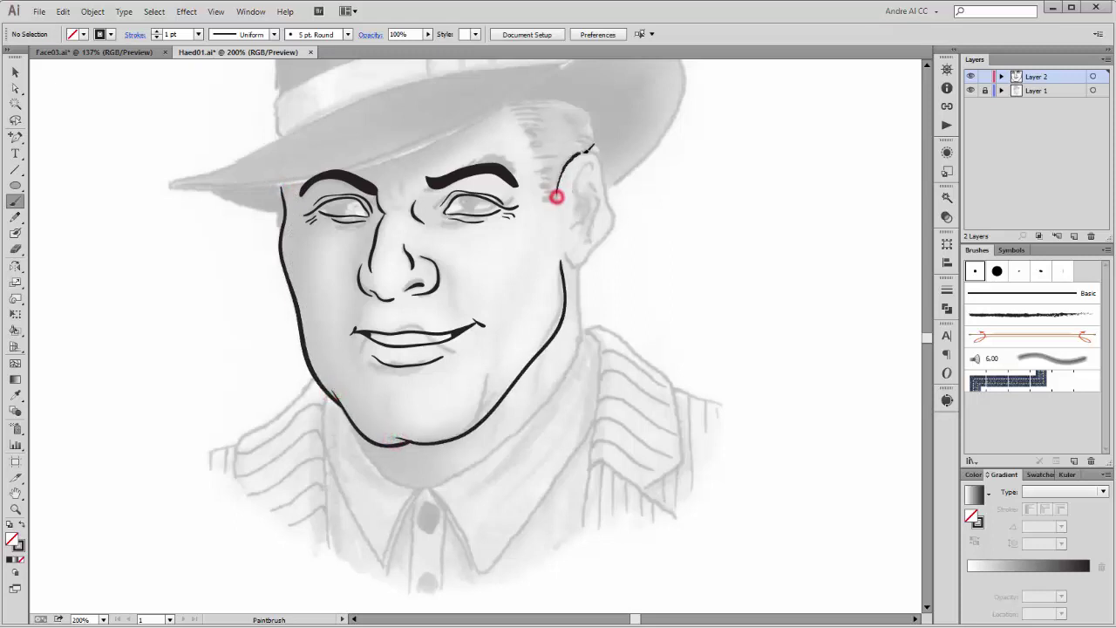
pyautogui.moveTo(557, 197)
pyautogui.mouseDown()
pyautogui.moveTo(603, 204)
pyautogui.moveTo(563, 261)
pyautogui.mouseUp()
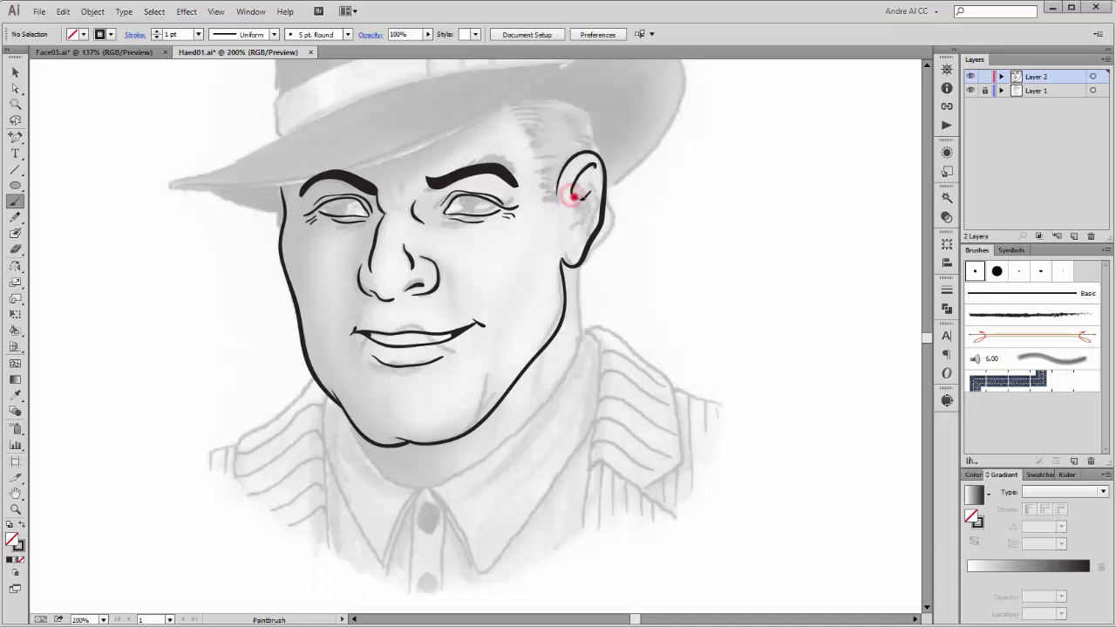
# Ink the inner ear curve, the line down the neck and the throat line
pyautogui.moveTo(571, 195)
pyautogui.mouseDown()
pyautogui.moveTo(568, 246)
pyautogui.moveTo(592, 178)
pyautogui.mouseUp()
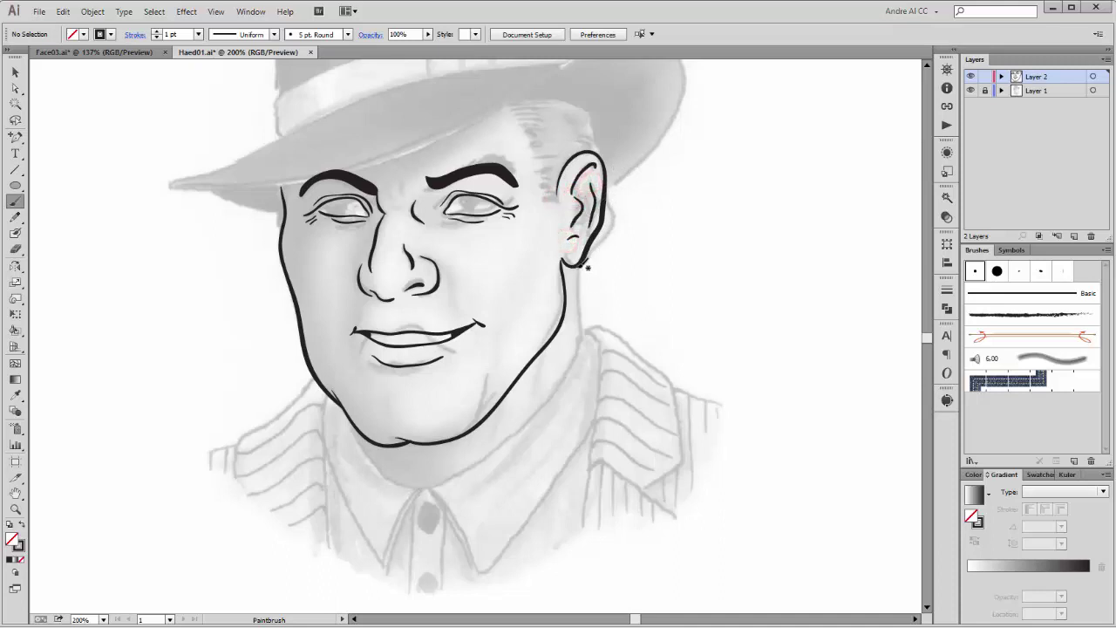
pyautogui.moveTo(579, 262); pyautogui.dragTo(579, 335)
pyautogui.moveTo(336, 404)
pyautogui.mouseDown()
pyautogui.moveTo(421, 494)
pyautogui.moveTo(578, 337)
pyautogui.mouseUp()
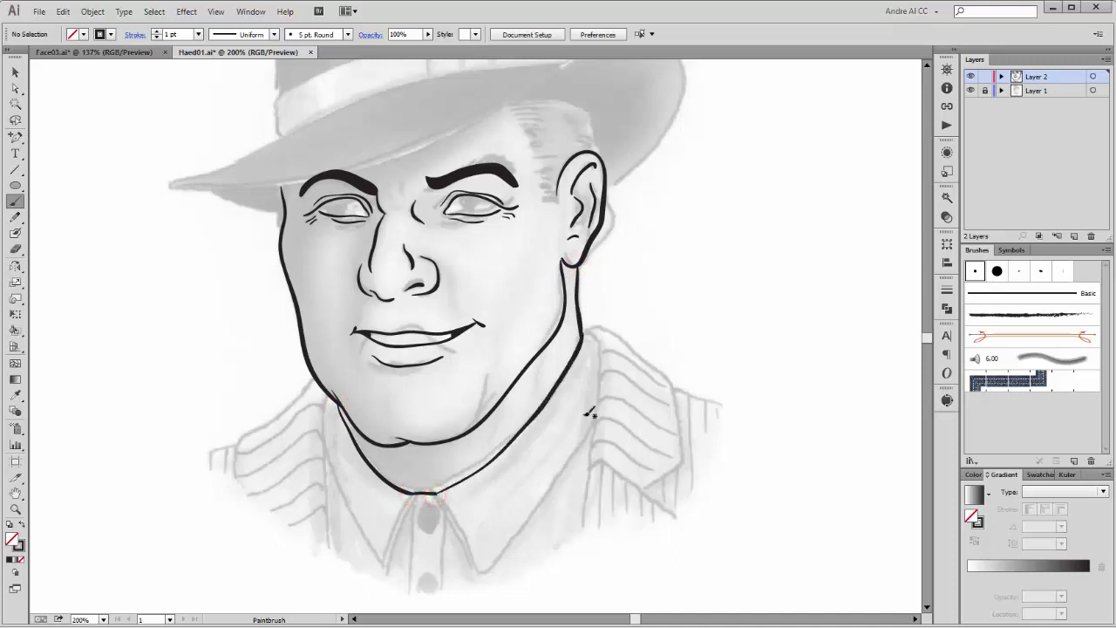
# Ink the temple and hairline strokes and the shirt collar edges below the jaw
pyautogui.moveTo(271, 187); pyautogui.dragTo(576, 88)
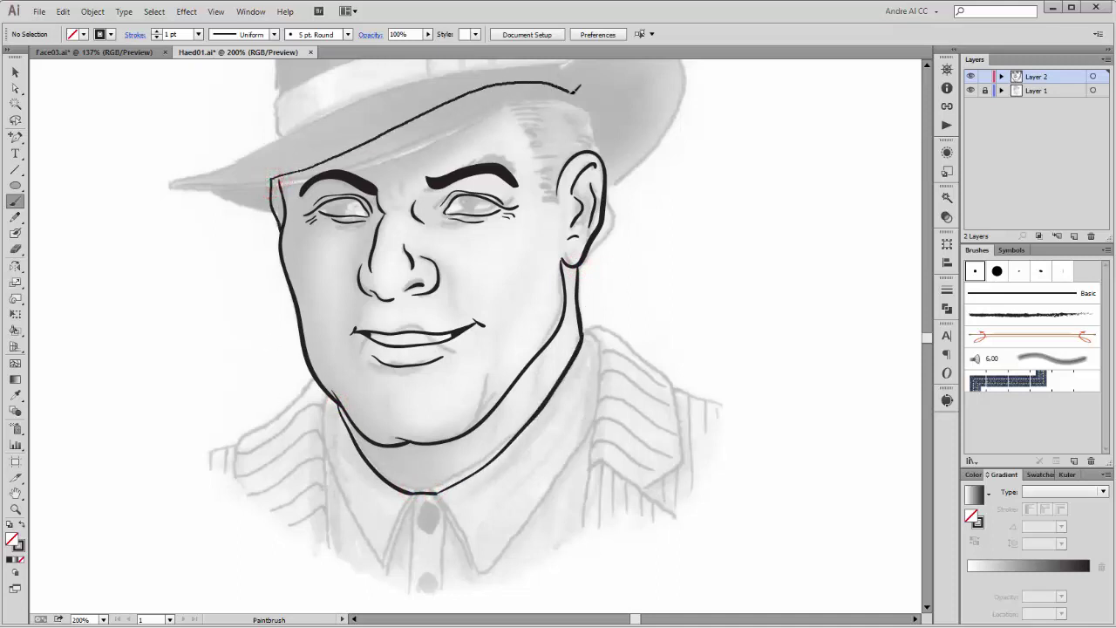
pyautogui.moveTo(499, 85); pyautogui.dragTo(553, 209)
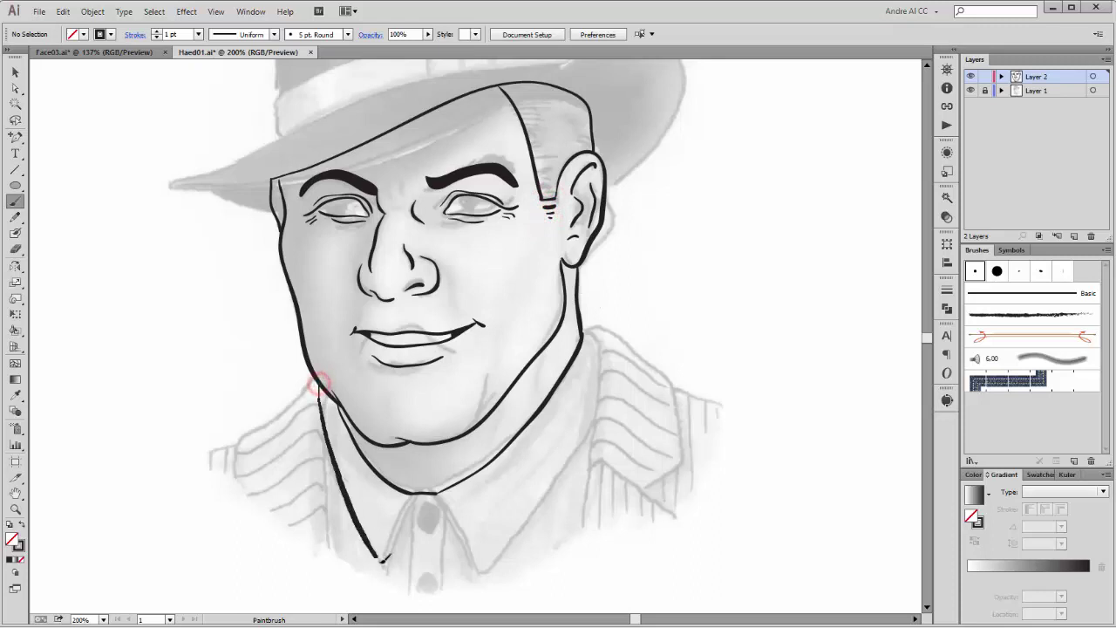
pyautogui.moveTo(319, 385)
pyautogui.mouseDown()
pyautogui.moveTo(388, 573)
pyautogui.moveTo(412, 494)
pyautogui.moveTo(476, 552)
pyautogui.mouseUp()
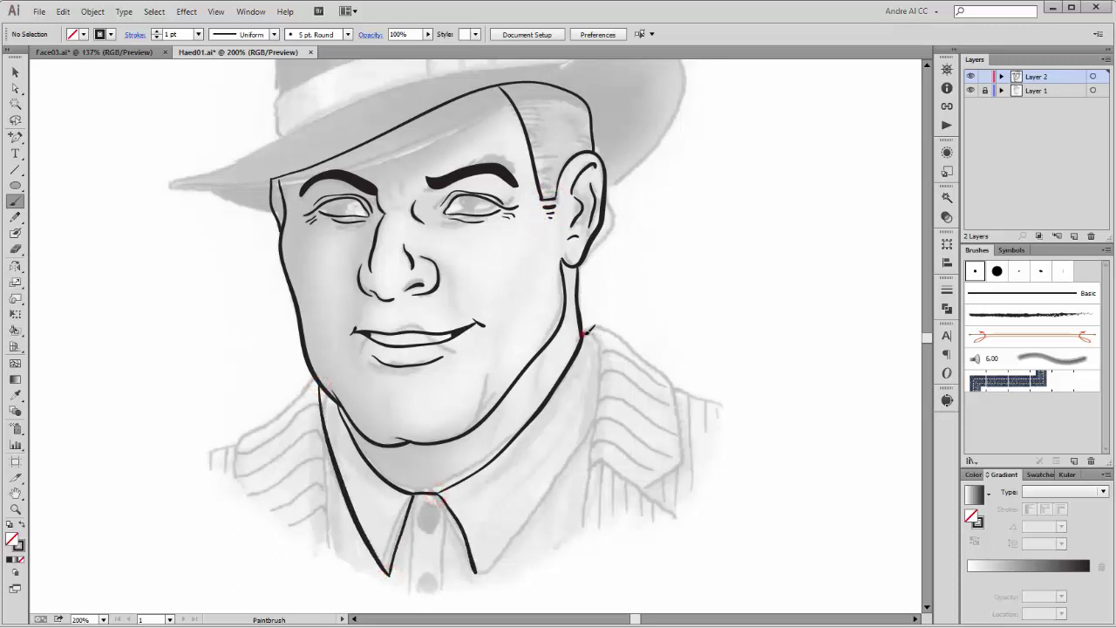
pyautogui.moveTo(582, 334); pyautogui.dragTo(581, 554)
pyautogui.moveTo(476, 573)
pyautogui.mouseDown()
pyautogui.moveTo(582, 336)
pyautogui.moveTo(681, 462)
pyautogui.moveTo(663, 575)
pyautogui.mouseUp()
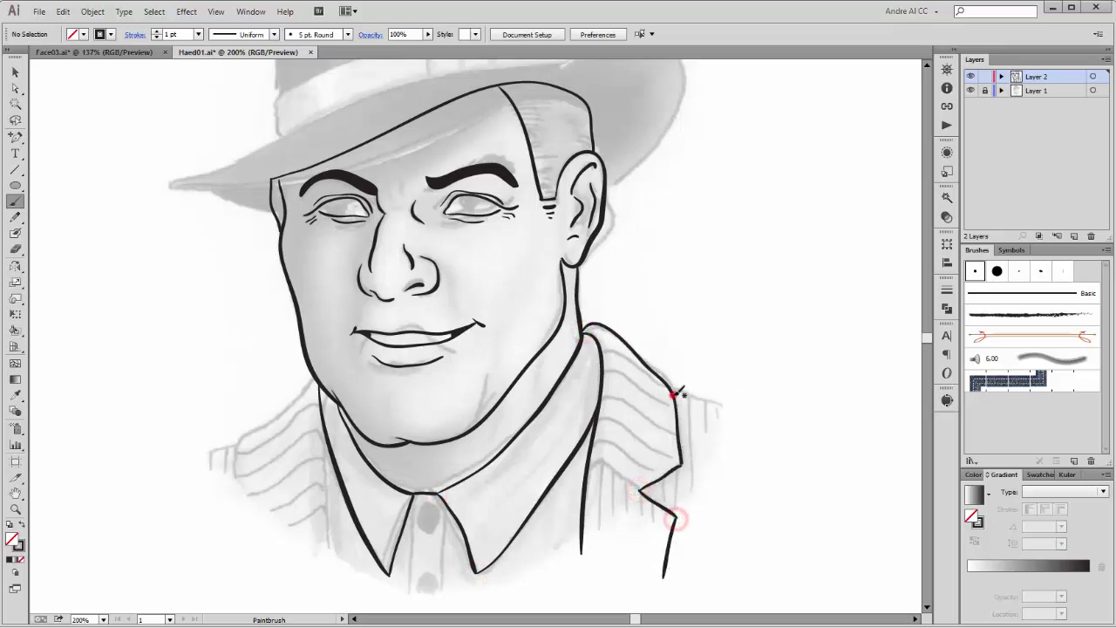
# Ink the jacket's right and left shoulders and lapels
pyautogui.moveTo(671, 395); pyautogui.dragTo(760, 427)
pyautogui.moveTo(312, 380)
pyautogui.mouseDown()
pyautogui.moveTo(259, 513)
pyautogui.moveTo(279, 517)
pyautogui.moveTo(252, 583)
pyautogui.mouseUp()
pyautogui.moveTo(324, 436); pyautogui.dragTo(333, 582)
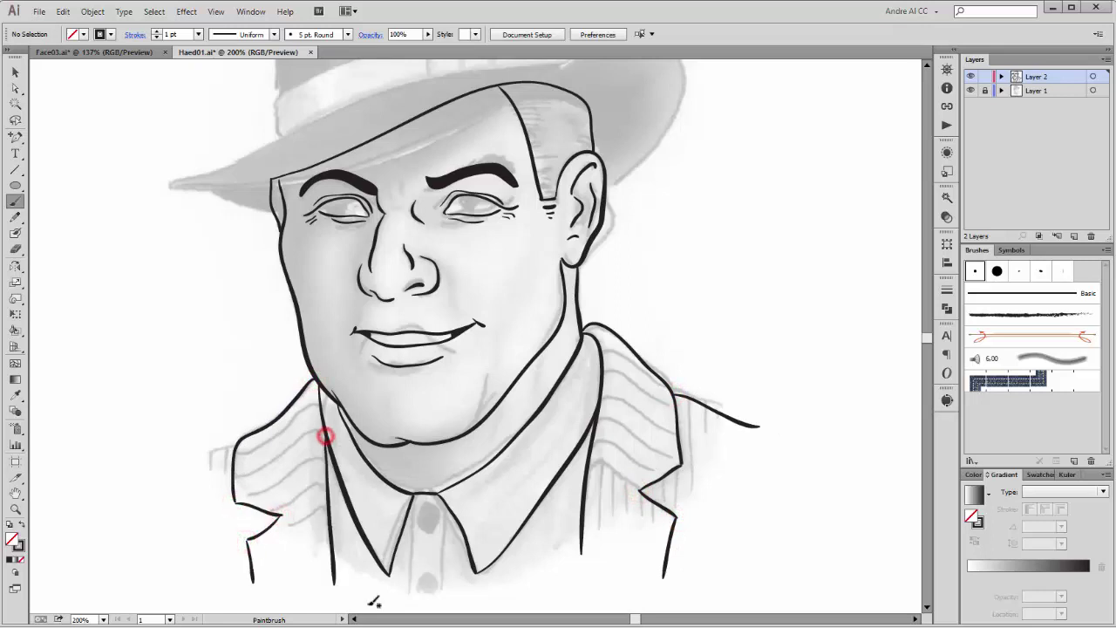
pyautogui.moveTo(413, 496)
pyautogui.mouseDown()
pyautogui.moveTo(409, 580)
pyautogui.moveTo(442, 601)
pyautogui.mouseUp()
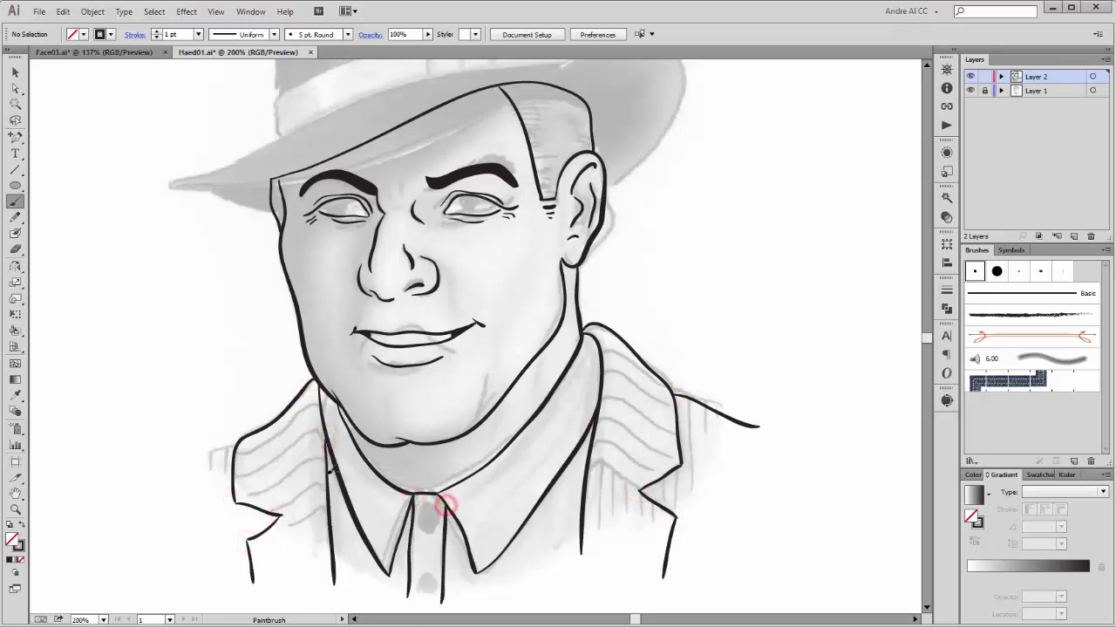
pyautogui.moveTo(212, 452); pyautogui.dragTo(179, 464)
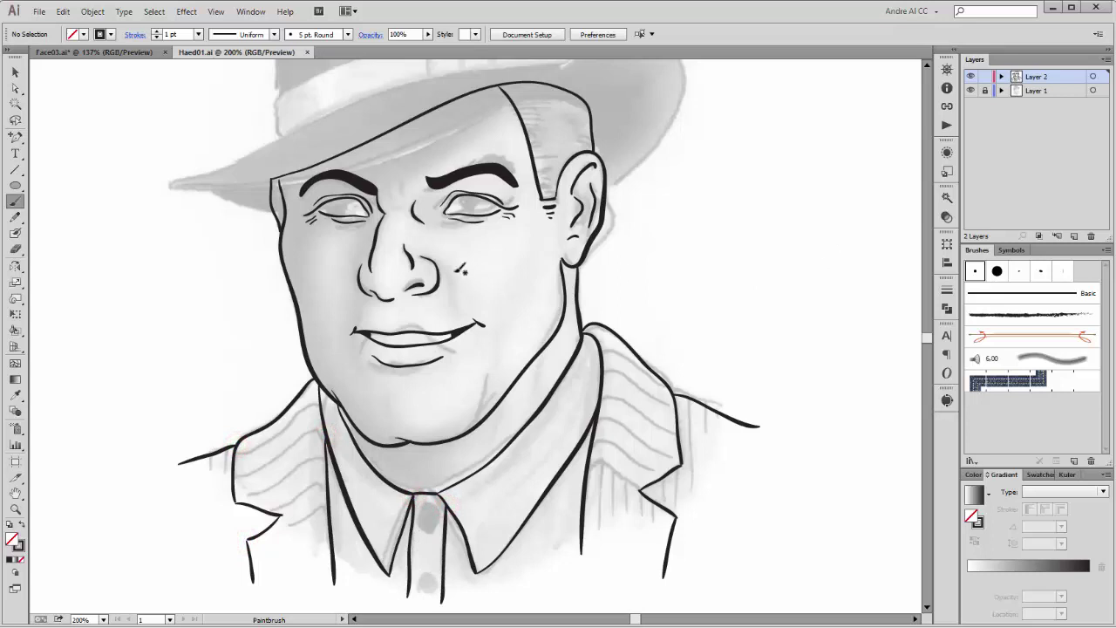
# Add a crease line beside the nose and a left cheek crease
pyautogui.moveTo(446, 267); pyautogui.dragTo(498, 315)
pyautogui.moveTo(349, 286); pyautogui.dragTo(332, 339)
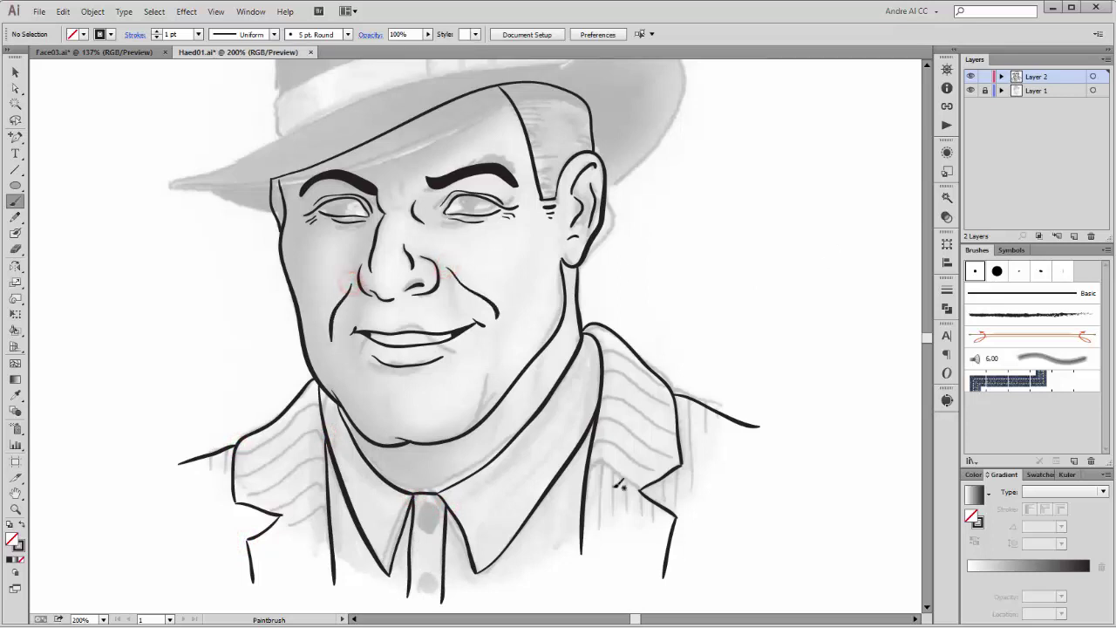
pyautogui.hotkey('ctrl', '0')
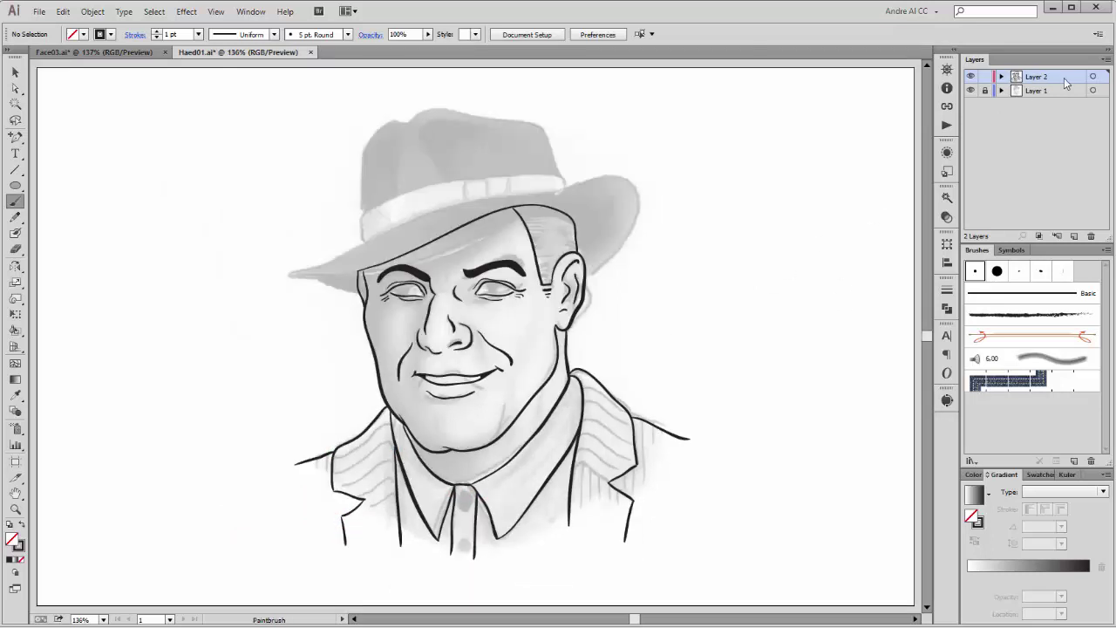
# Add a new layer and ink the fedora's brim edges, redrawing one brim stroke
pyautogui.click(1073, 236)
pyautogui.moveTo(237, 85); pyautogui.dragTo(497, 324)
pyautogui.moveTo(146, 388)
pyautogui.mouseDown()
pyautogui.moveTo(782, 326)
pyautogui.moveTo(708, 377)
pyautogui.mouseUp()
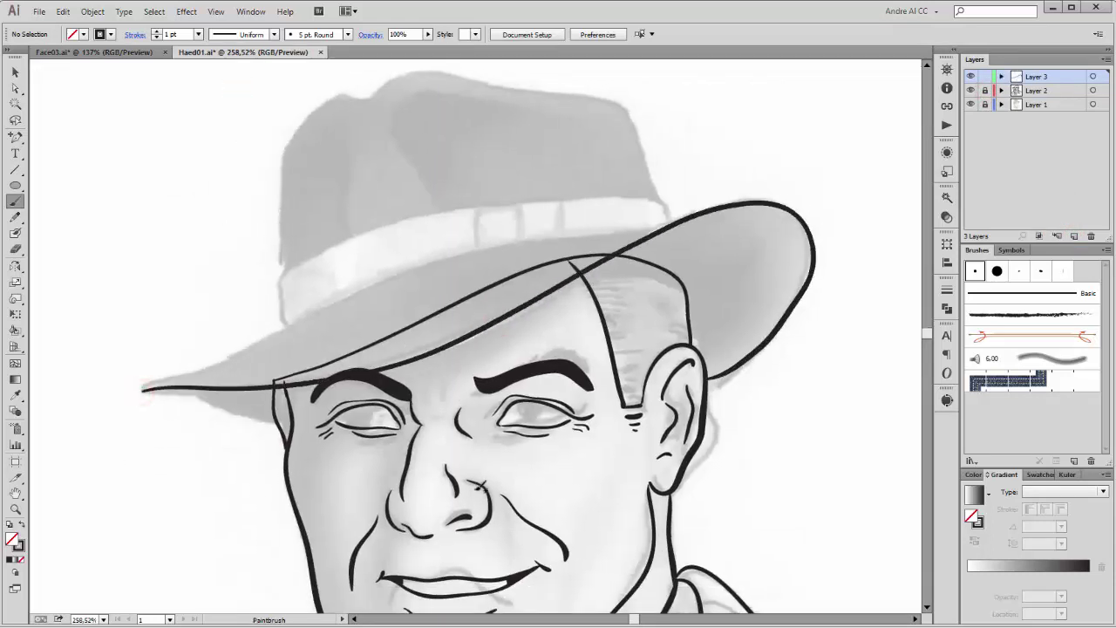
pyautogui.hotkey('ctrl', 'z')
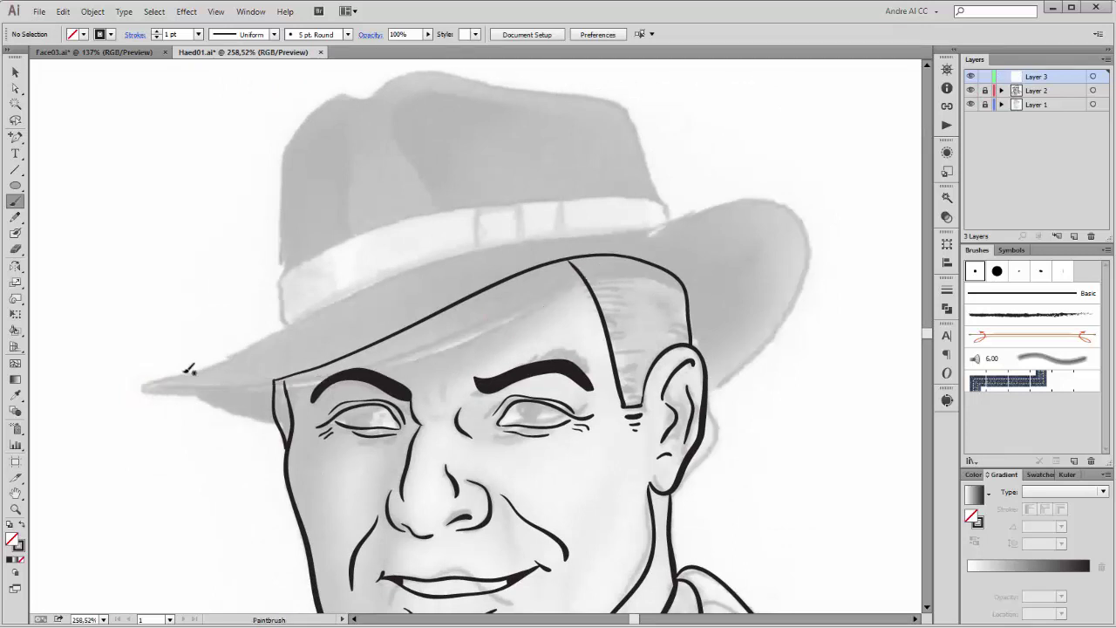
pyautogui.moveTo(317, 370); pyautogui.dragTo(708, 383)
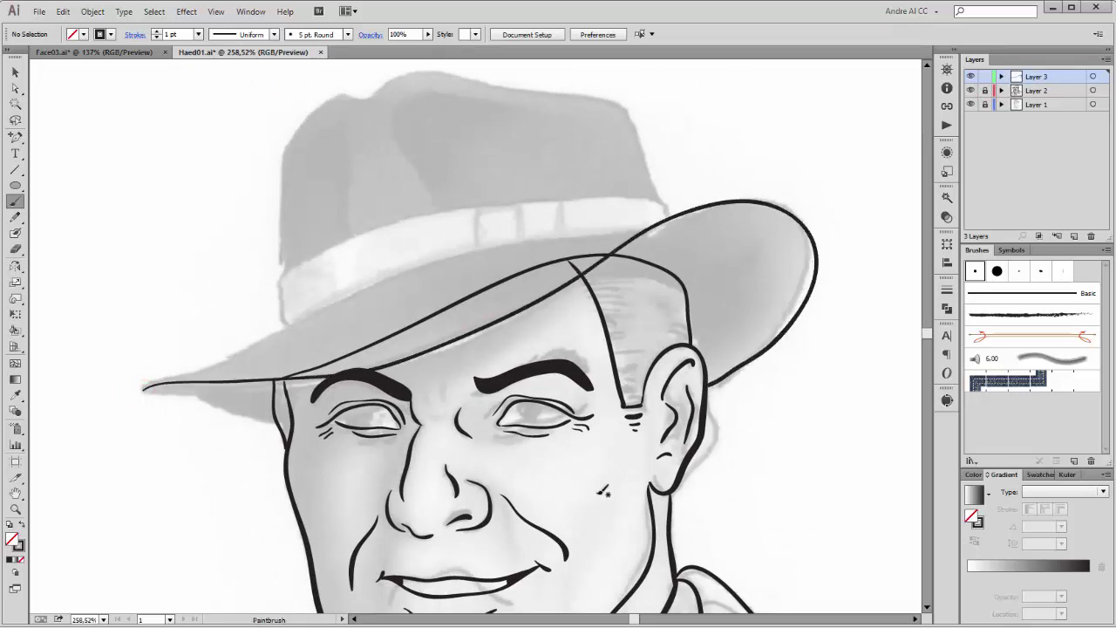
pyautogui.moveTo(144, 388); pyautogui.dragTo(643, 231)
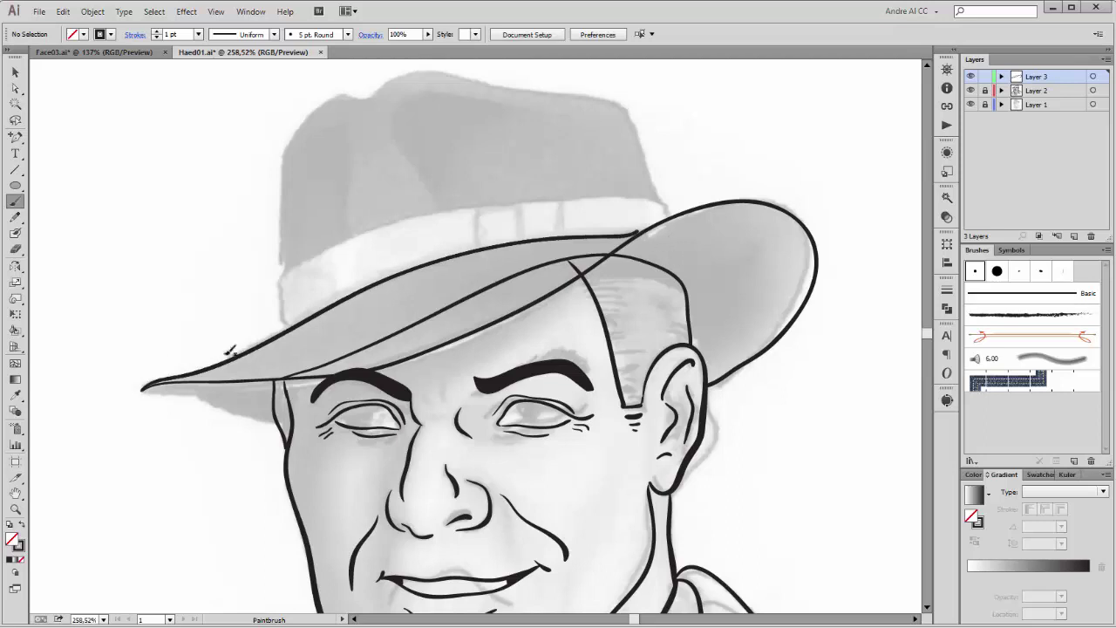
pyautogui.moveTo(144, 389); pyautogui.dragTo(277, 422)
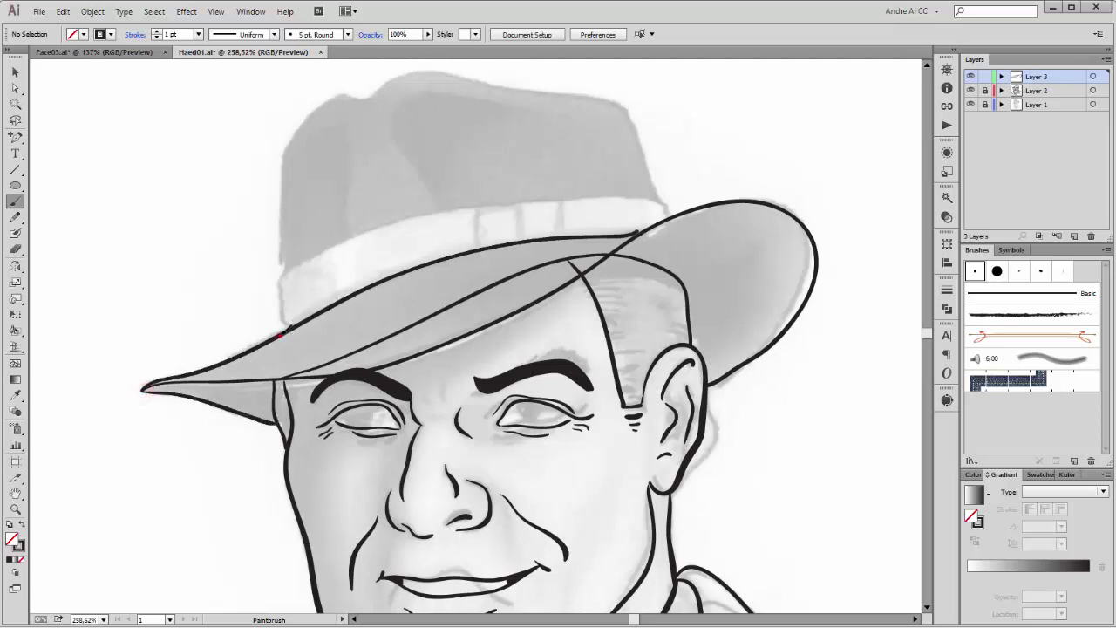
# Ink the hat band's top edge, both crown sides and a crease on the crown
pyautogui.moveTo(281, 335); pyautogui.dragTo(669, 212)
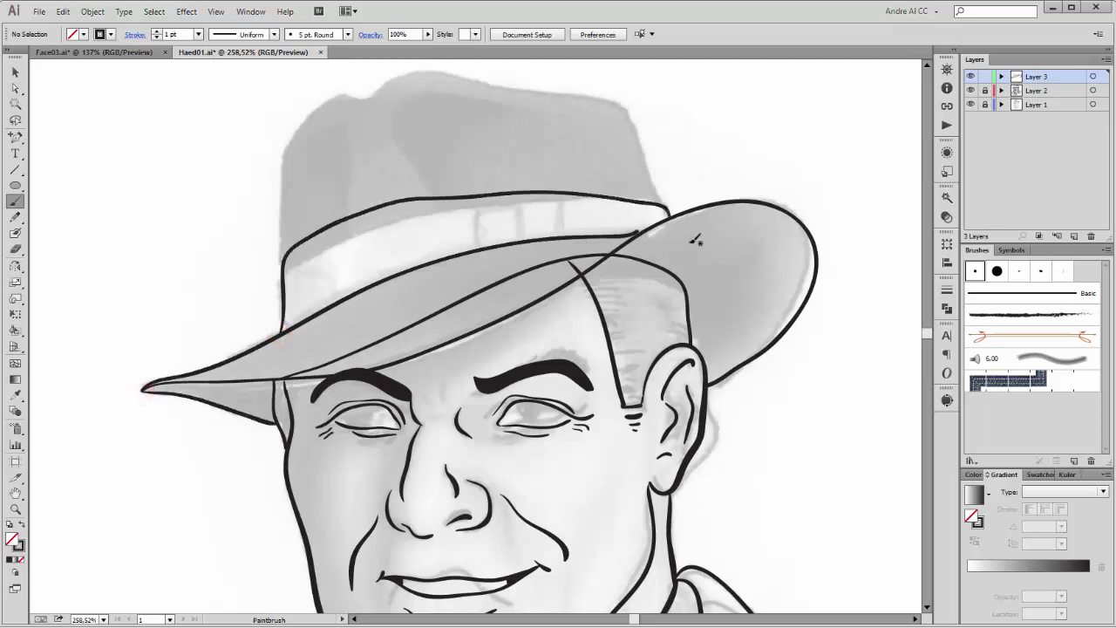
pyautogui.moveTo(294, 253); pyautogui.dragTo(398, 76)
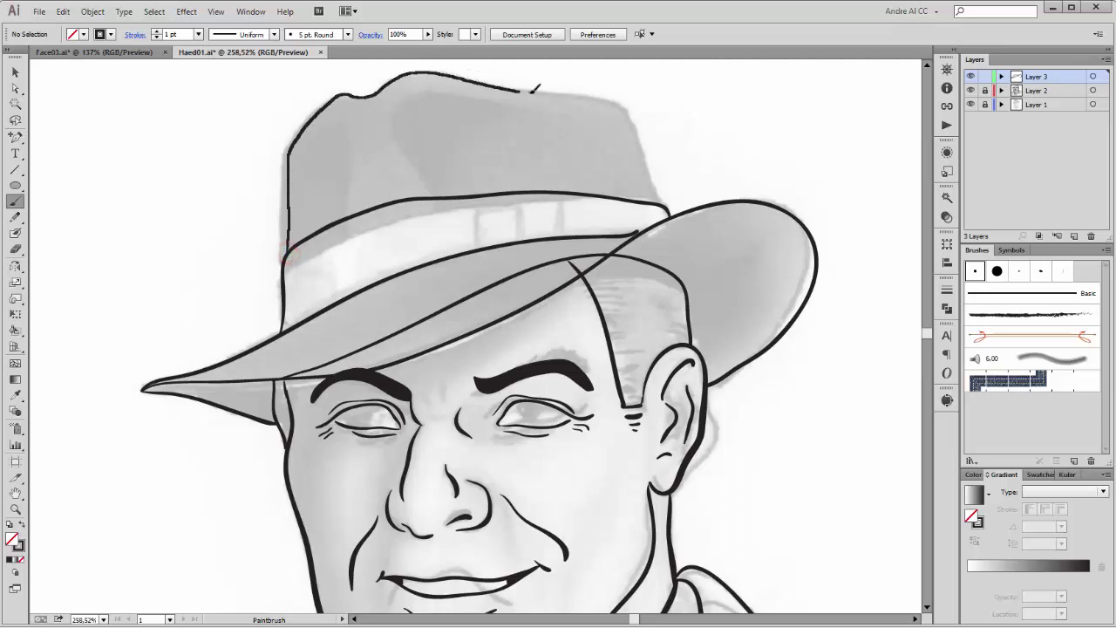
pyautogui.moveTo(652, 138); pyautogui.dragTo(664, 207)
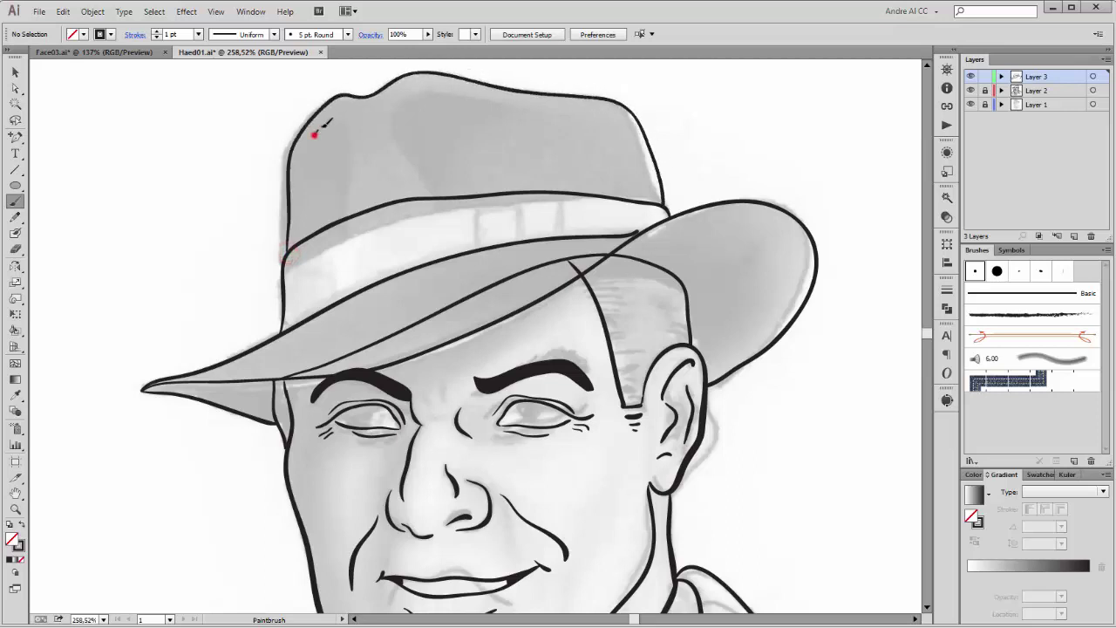
pyautogui.moveTo(319, 129)
pyautogui.mouseDown()
pyautogui.moveTo(351, 165)
pyautogui.moveTo(481, 100)
pyautogui.mouseUp()
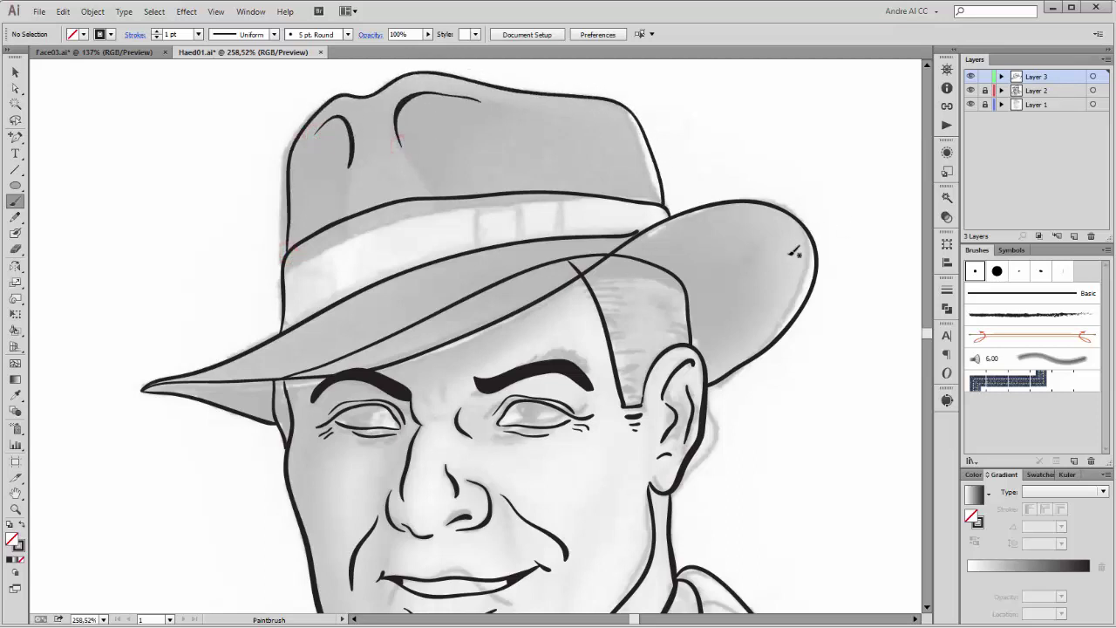
pyautogui.scroll(-5, 613, 442)
pyautogui.hotkey('ctrl', '0')
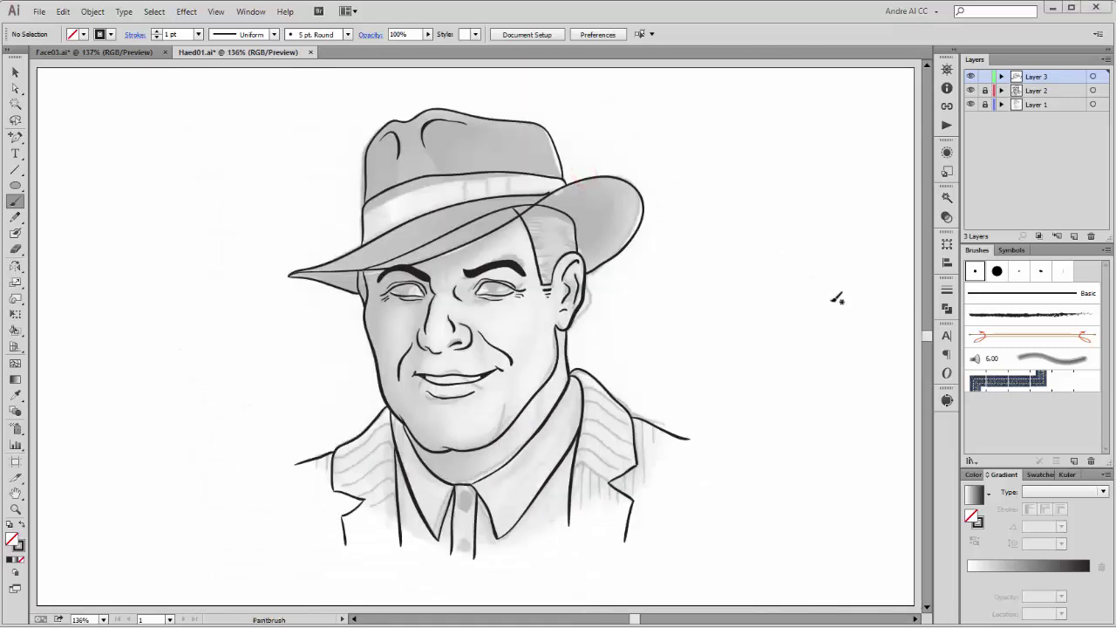
# Hide the hat and sketch layers and zoom in on the face
pyautogui.click(970, 76)
pyautogui.click(970, 105)
pyautogui.keyDown('ctrl'); pyautogui.click(319, 232); pyautogui.keyUp('ctrl')
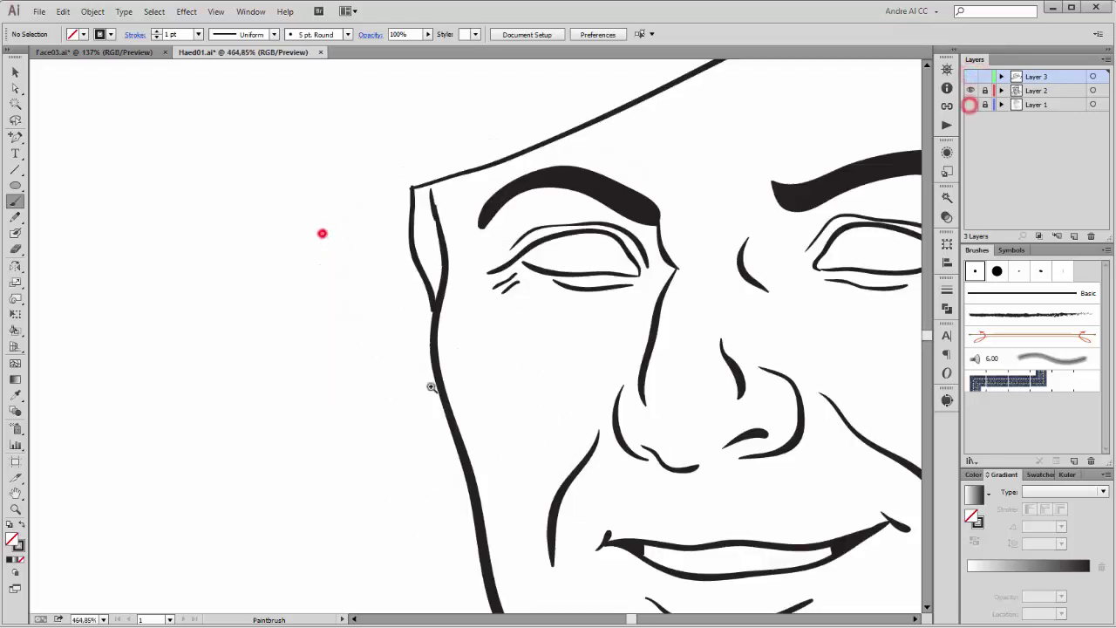
pyautogui.keyDown('ctrl'); pyautogui.click(475, 189); pyautogui.keyUp('ctrl')
pyautogui.keyDown('ctrl'); pyautogui.click(436, 355); pyautogui.keyUp('ctrl')
pyautogui.click(15, 87)
# Select the forehead stroke, left face outline and lower eyelid stroke with Direct Selection
pyautogui.click(451, 319)
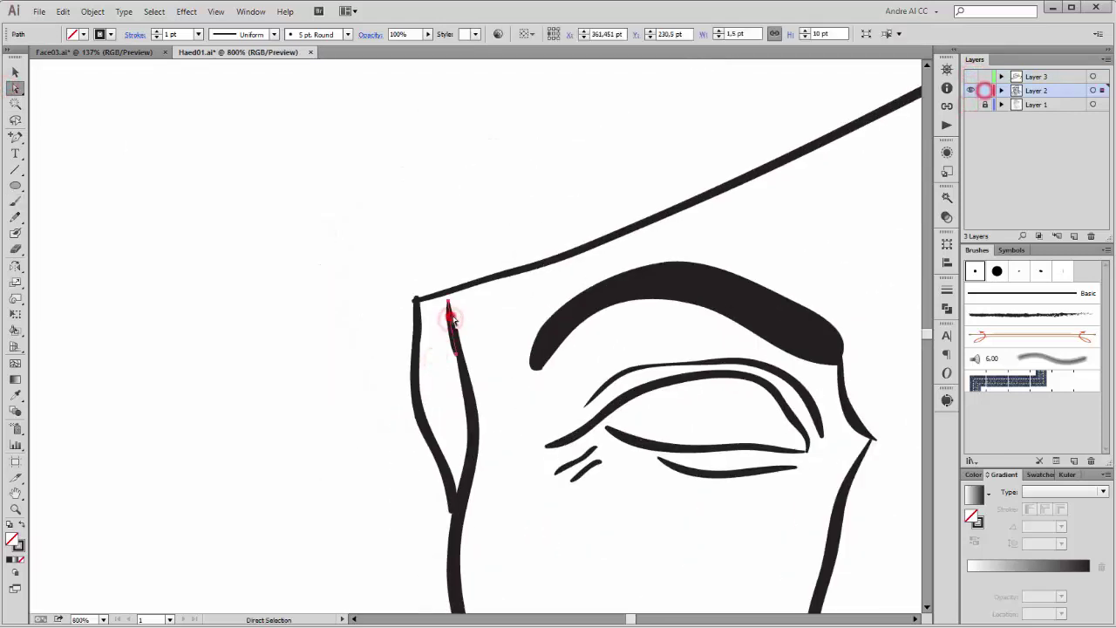
pyautogui.click(449, 495)
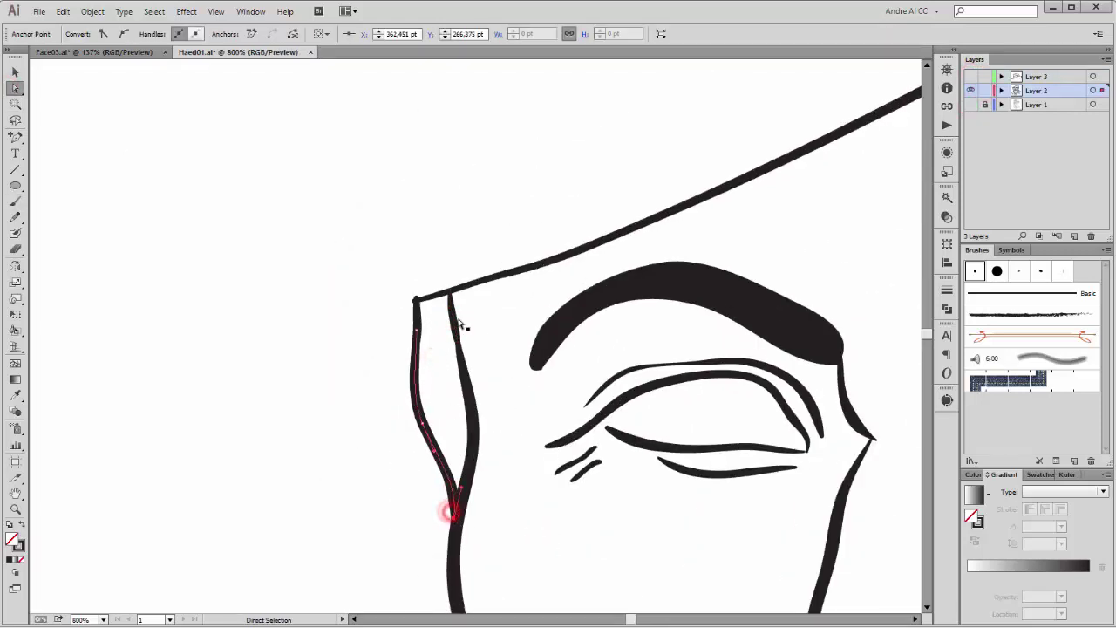
pyautogui.scroll(-3, 460, 319)
pyautogui.hscroll(3, 460, 319)
pyautogui.click(394, 246)
pyautogui.click(394, 246)
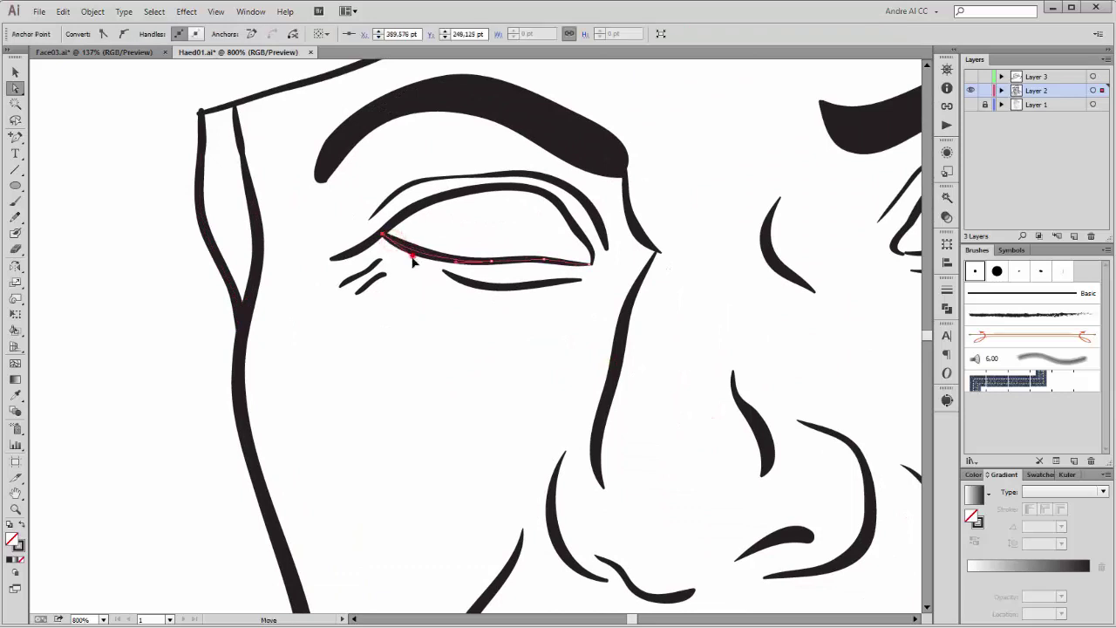
pyautogui.scroll(5, 579, 280)
# Drag the lower eyelid's end anchor into the eye corner
pyautogui.click(623, 231)
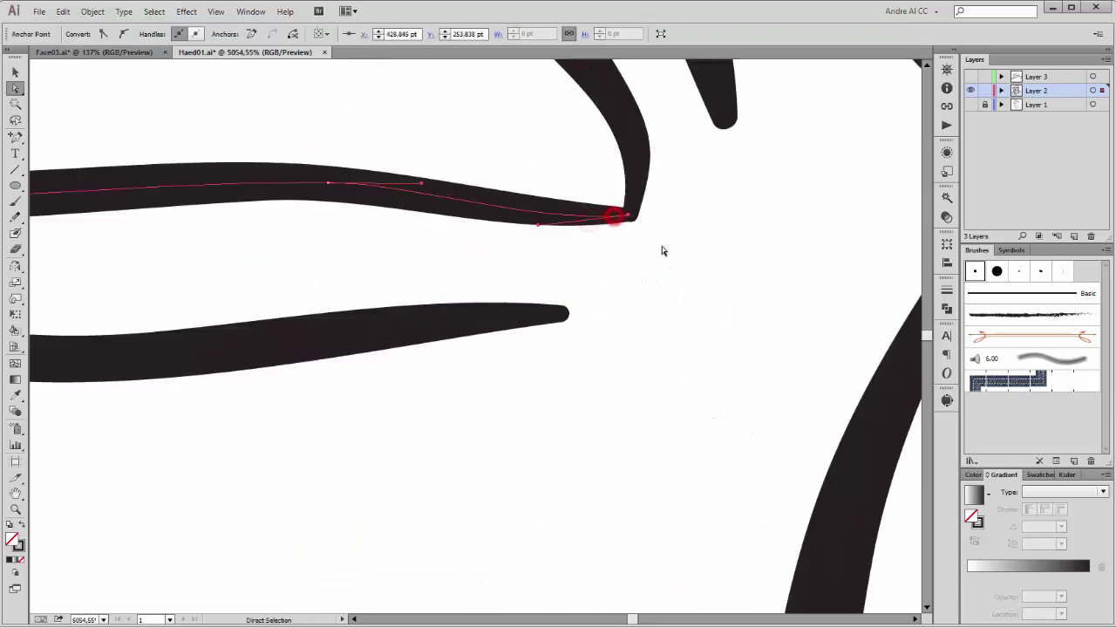
pyautogui.scroll(-5, 662, 249)
pyautogui.scroll(5, 549, 322)
pyautogui.click(473, 324)
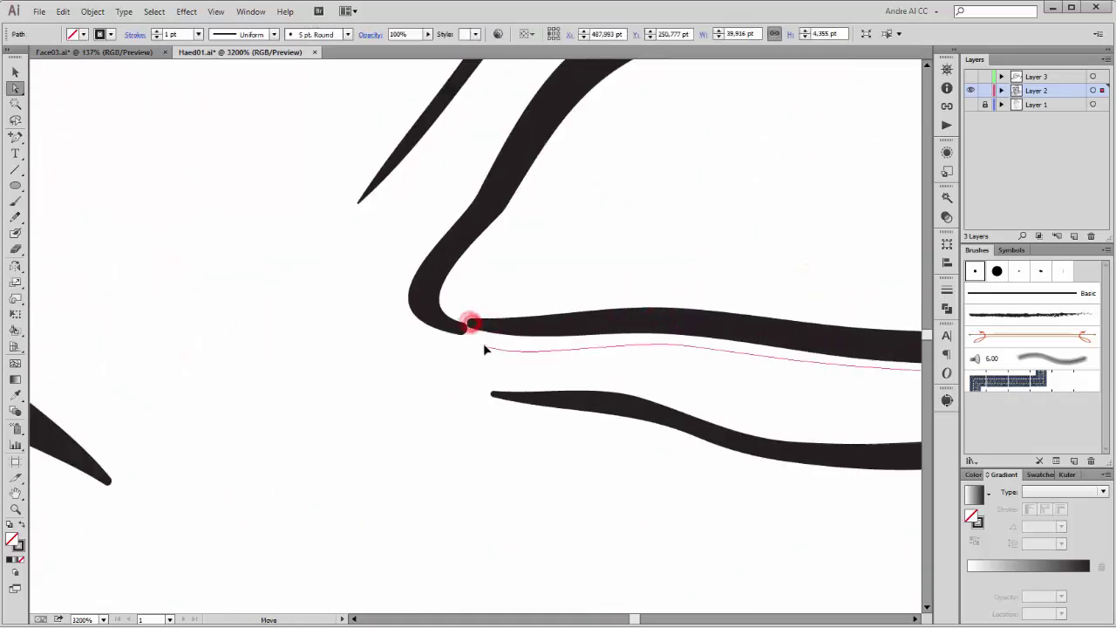
pyautogui.moveTo(610, 356)
pyautogui.mouseDown()
pyautogui.moveTo(474, 325)
pyautogui.moveTo(729, 251)
pyautogui.mouseUp()
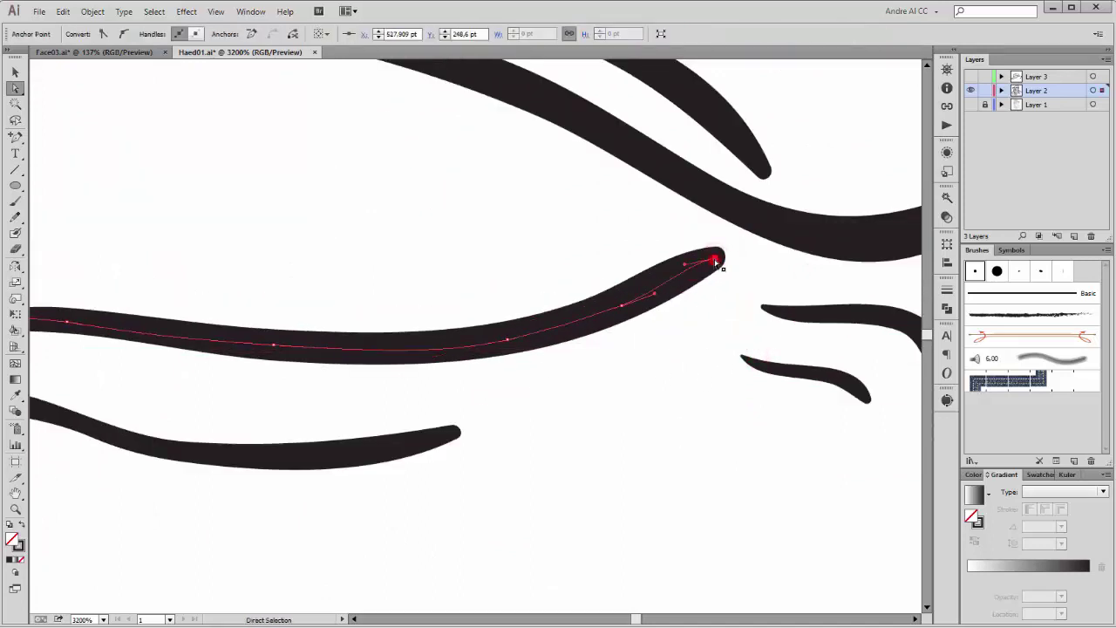
pyautogui.moveTo(729, 251); pyautogui.dragTo(770, 235)
pyautogui.hotkey('ctrl', '-')
pyautogui.hotkey('ctrl', '-')
pyautogui.hotkey('ctrl', '-')
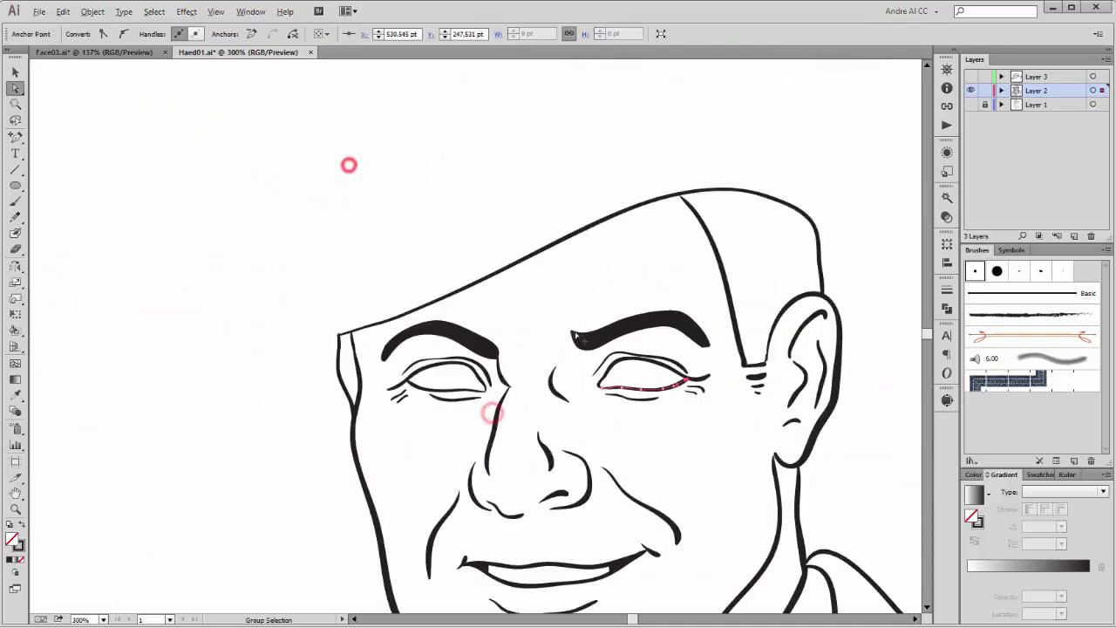
# Reshape the forehead line's top anchor, the nose-bridge stroke end and the neck line's top anchor
pyautogui.click(348, 164)
pyautogui.click(608, 251)
pyautogui.scroll(-3, 607, 251)
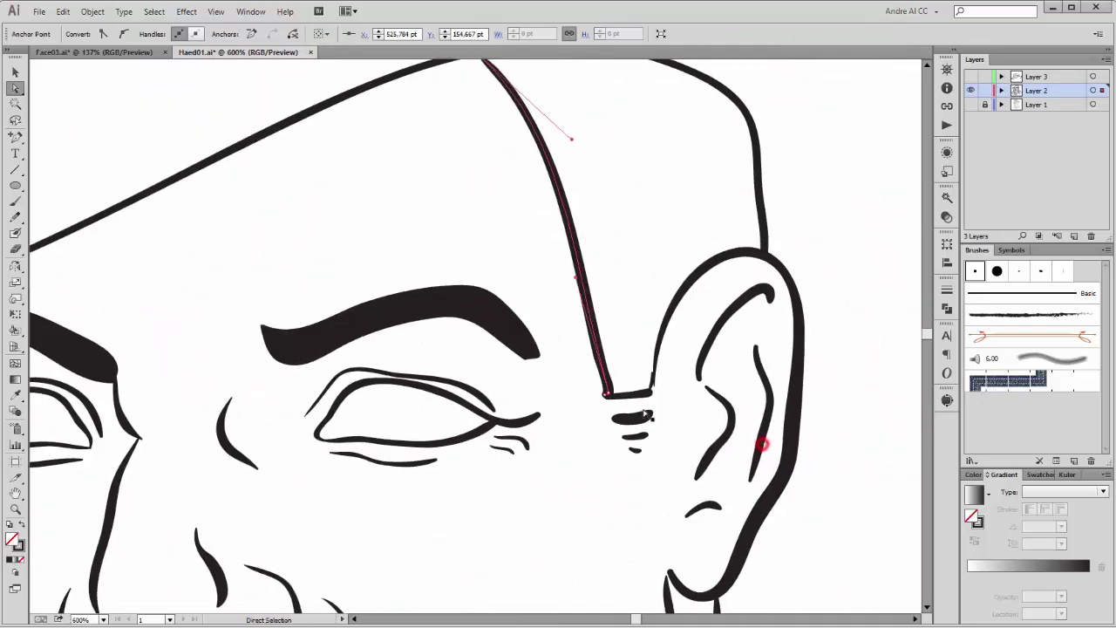
pyautogui.scroll(4, 541, 391)
pyautogui.click(691, 284)
pyautogui.click(677, 353)
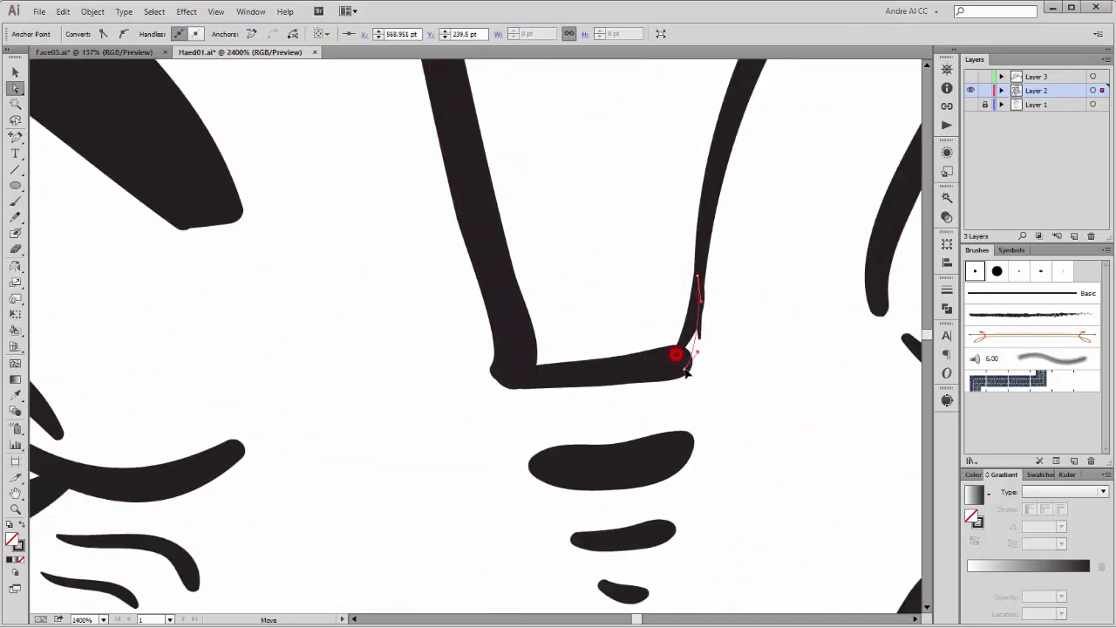
pyautogui.hotkey('ctrl', '-')
pyautogui.moveTo(748, 371); pyautogui.dragTo(516, 446)
pyautogui.scroll(-5, 516, 446)
pyautogui.click(535, 349)
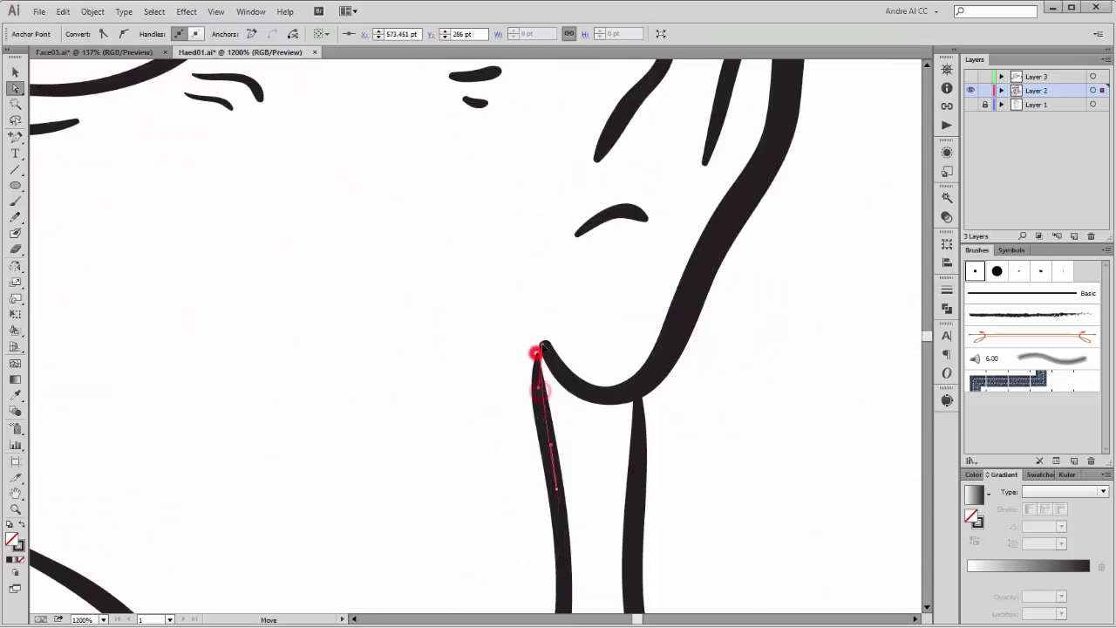
pyautogui.hotkey('ctrl', '-')
pyautogui.hotkey('ctrl', '-')
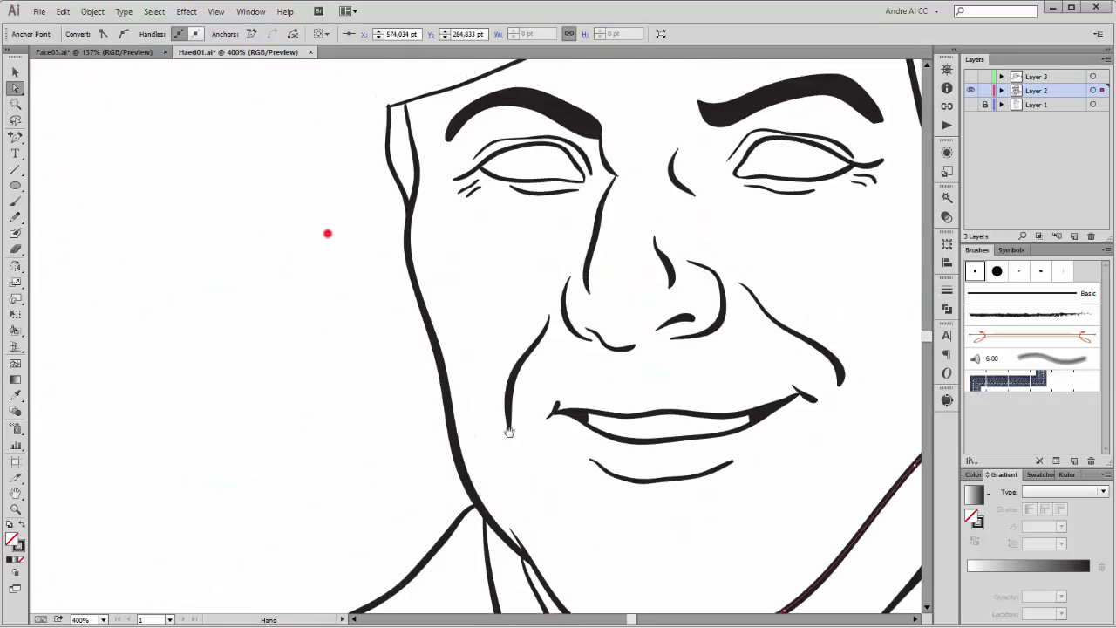
# Tidy the anchors at the mouth corner tip, its inner notch and the chin crossing
pyautogui.scroll(2, 498, 287)
pyautogui.click(509, 260)
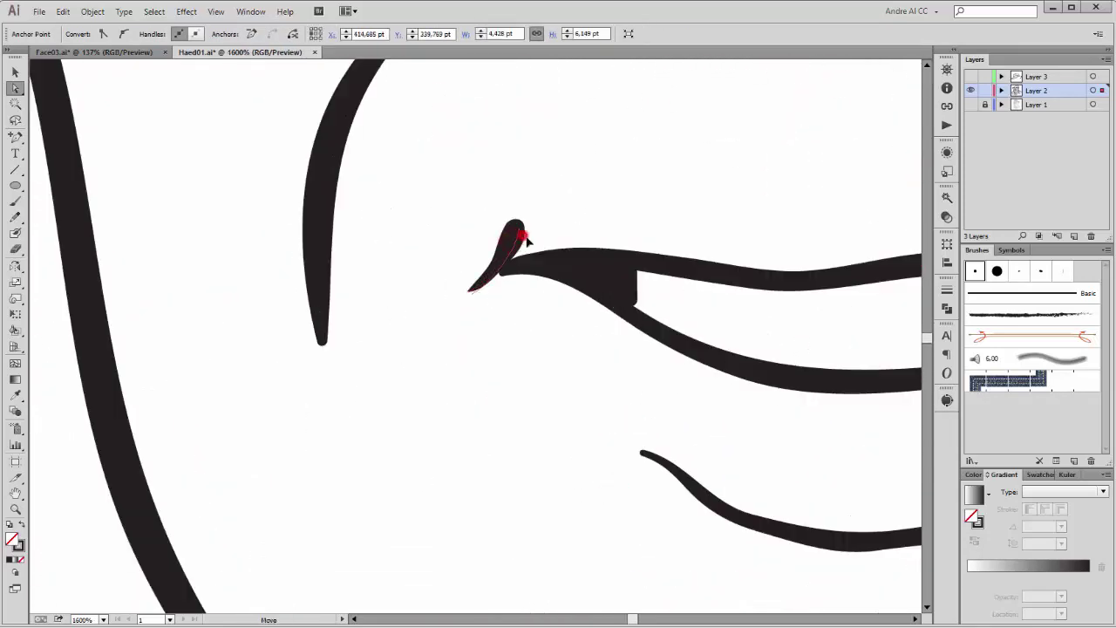
pyautogui.click(525, 244)
pyautogui.hscroll(3, 526, 245)
pyautogui.scroll(-5, 695, 356)
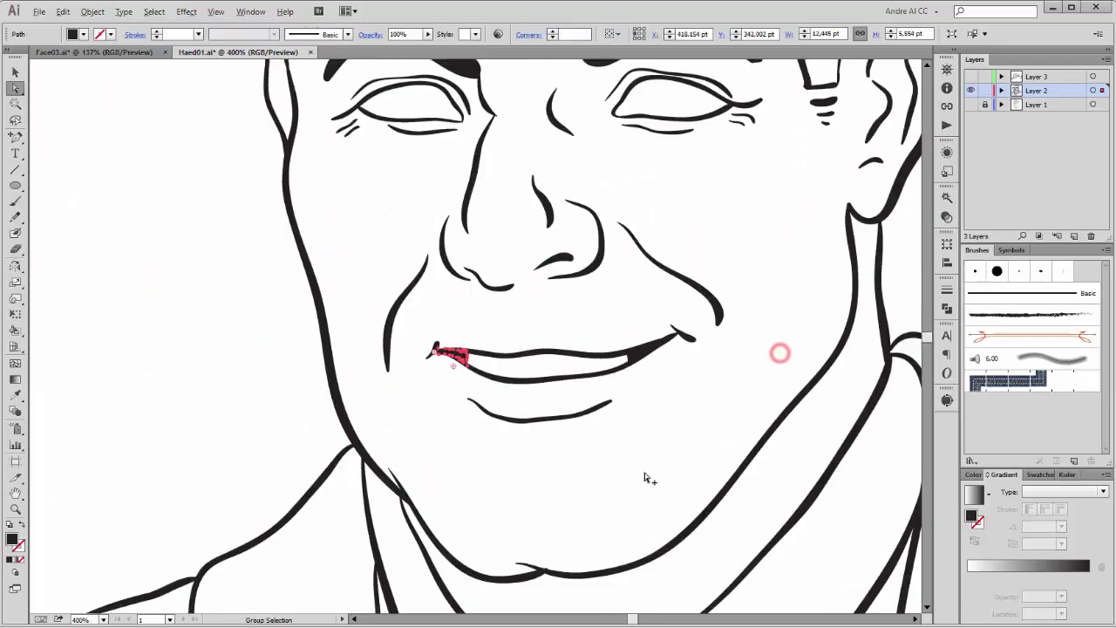
pyautogui.scroll(6, 643, 473)
pyautogui.click(540, 384)
pyautogui.scroll(-5, 610, 515)
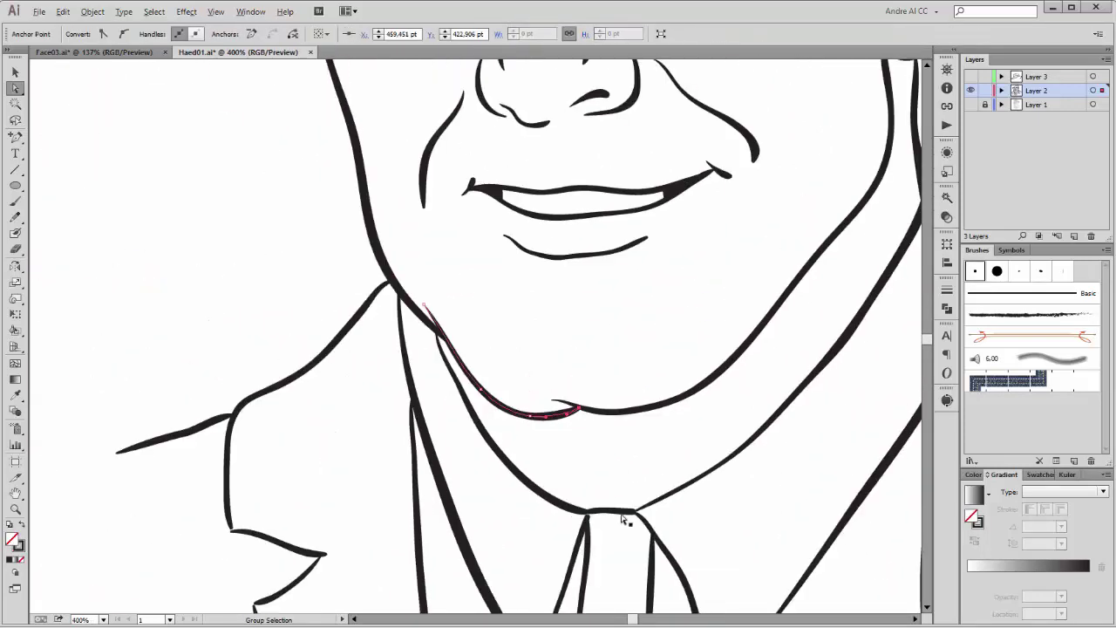
pyautogui.scroll(5, 599, 500)
# Adjust the chin-collar junction, collar V and collar joint anchors, sharpening the collar's bottom corner
pyautogui.click(567, 281)
pyautogui.scroll(-5, 567, 272)
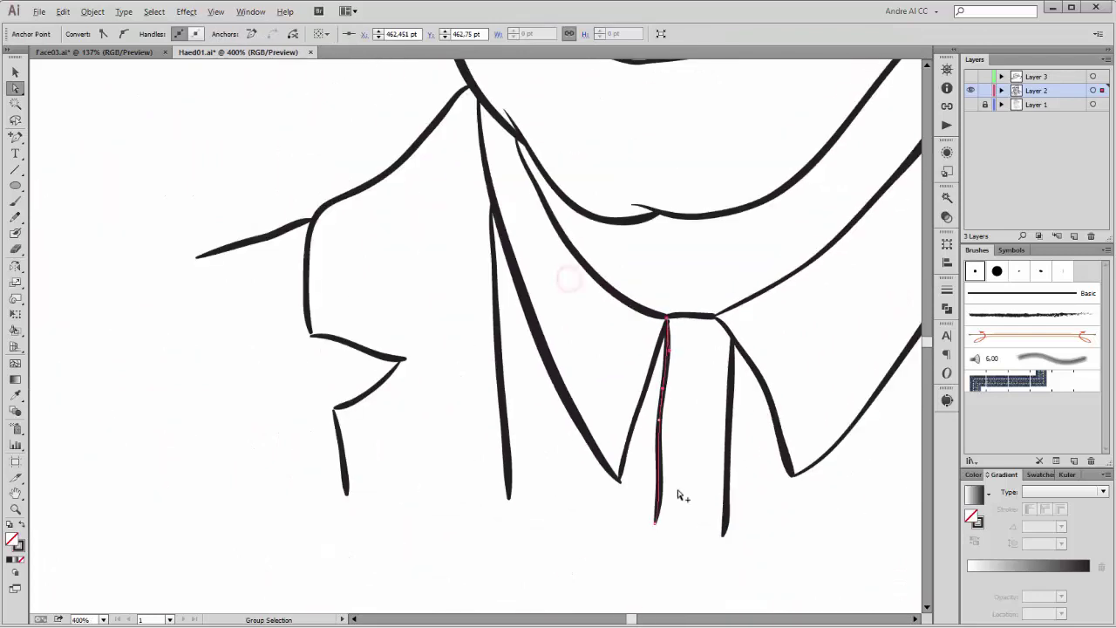
pyautogui.scroll(5, 578, 411)
pyautogui.click(571, 403)
pyautogui.hscroll(-1, 756, 321)
pyautogui.hscroll(-2, 755, 321)
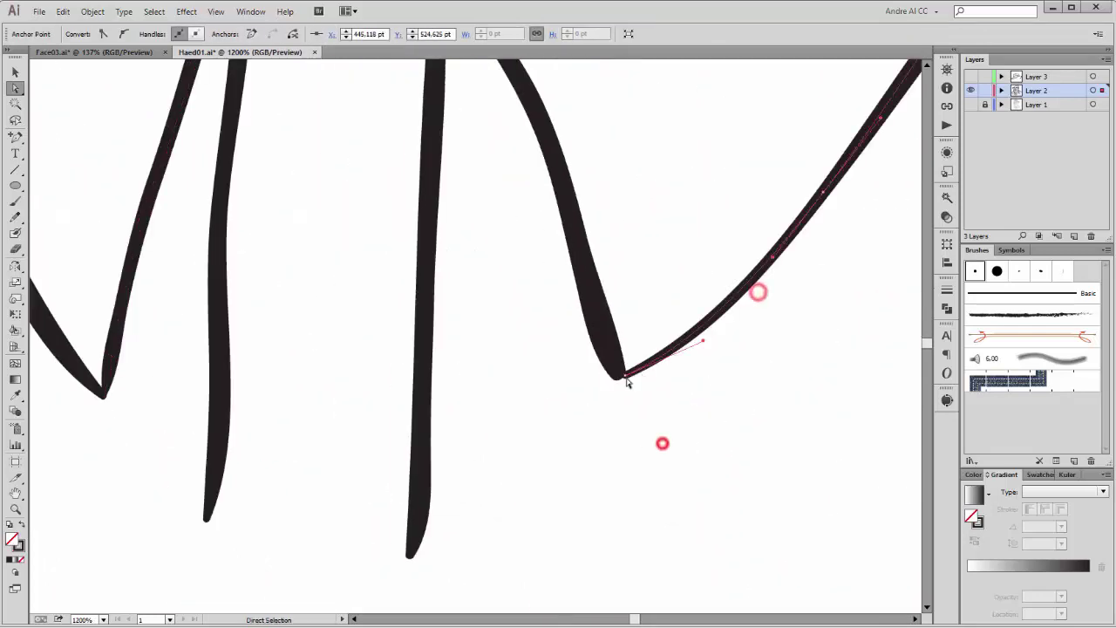
pyautogui.click(619, 378)
pyautogui.scroll(-3, 720, 219)
pyautogui.scroll(5, 730, 391)
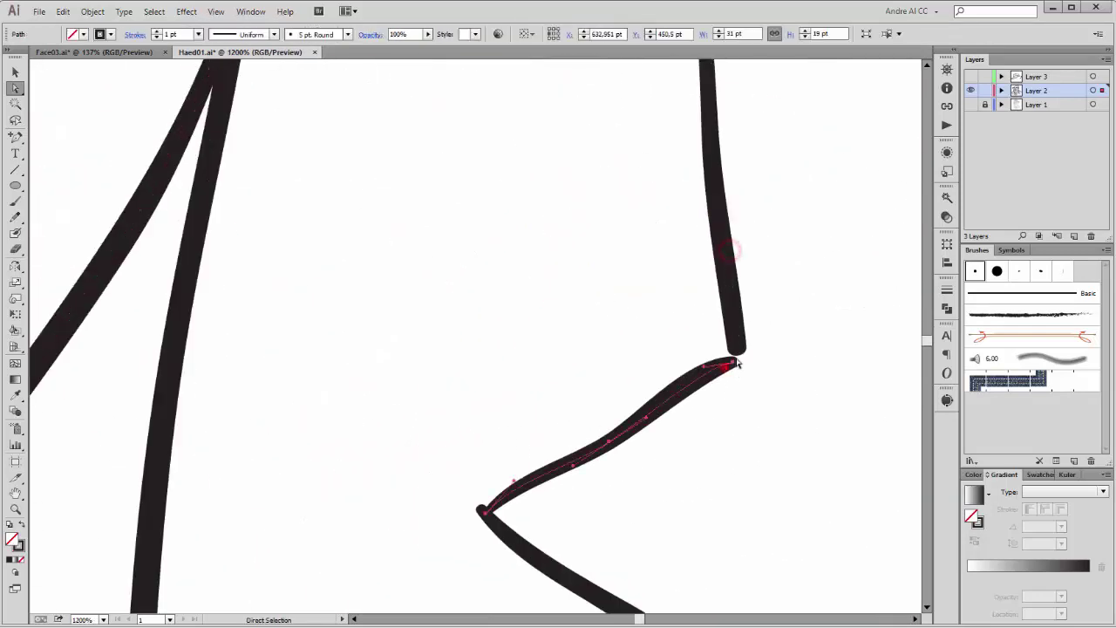
pyautogui.click(737, 355)
pyautogui.click(484, 512)
pyautogui.click(485, 513)
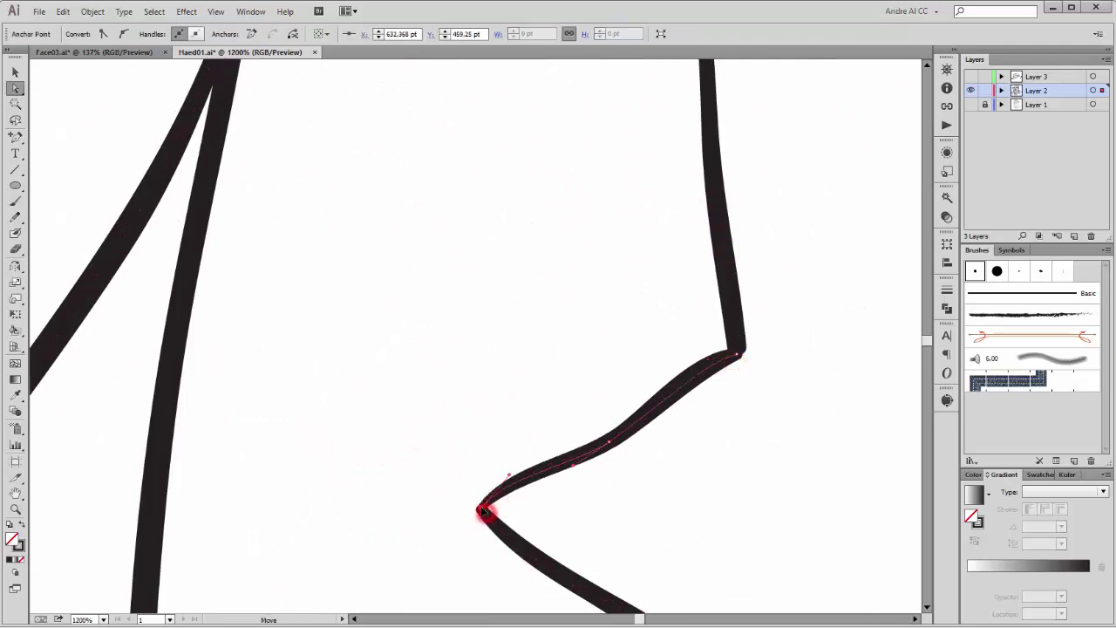
# Tidy the lapel joint and left jacket stroke anchors so their ends meet cleanly
pyautogui.click(609, 444)
pyautogui.scroll(-5, 652, 523)
pyautogui.click(655, 461)
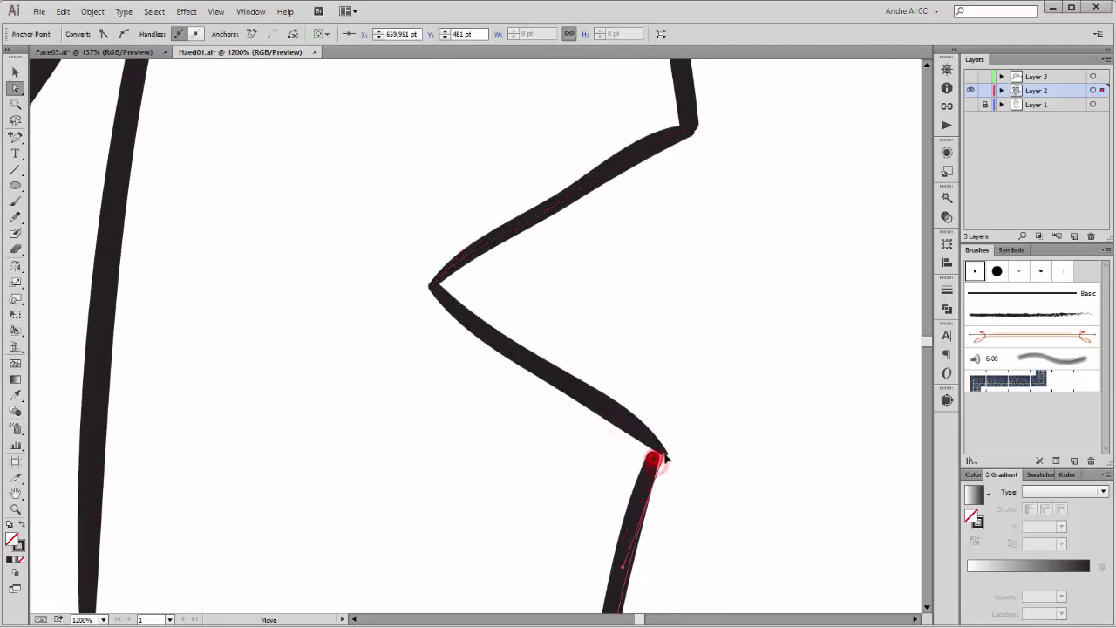
pyautogui.scroll(-5, 511, 543)
pyautogui.scroll(2, 498, 518)
pyautogui.scroll(4, 416, 465)
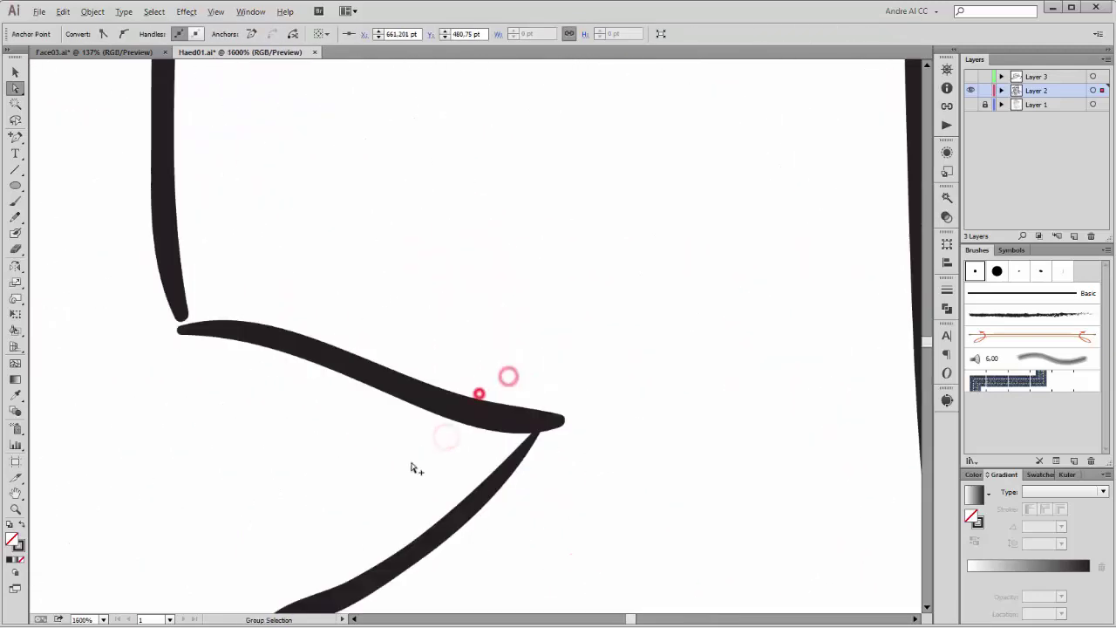
pyautogui.click(538, 431)
pyautogui.click(180, 317)
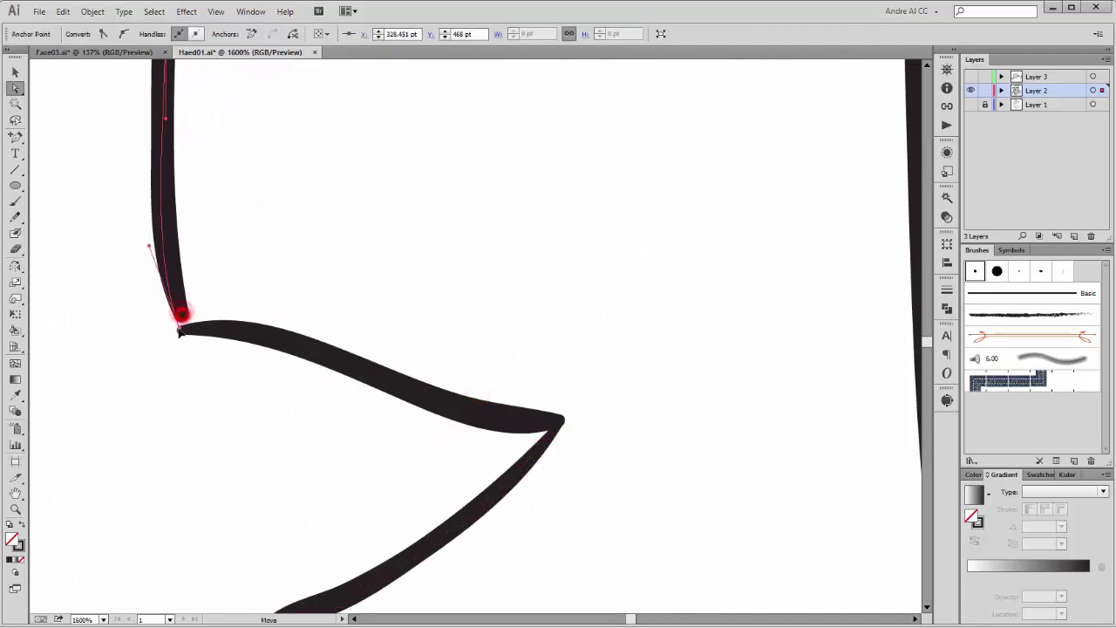
pyautogui.scroll(-3, 262, 367)
pyautogui.click(267, 457)
pyautogui.scroll(-3, 266, 456)
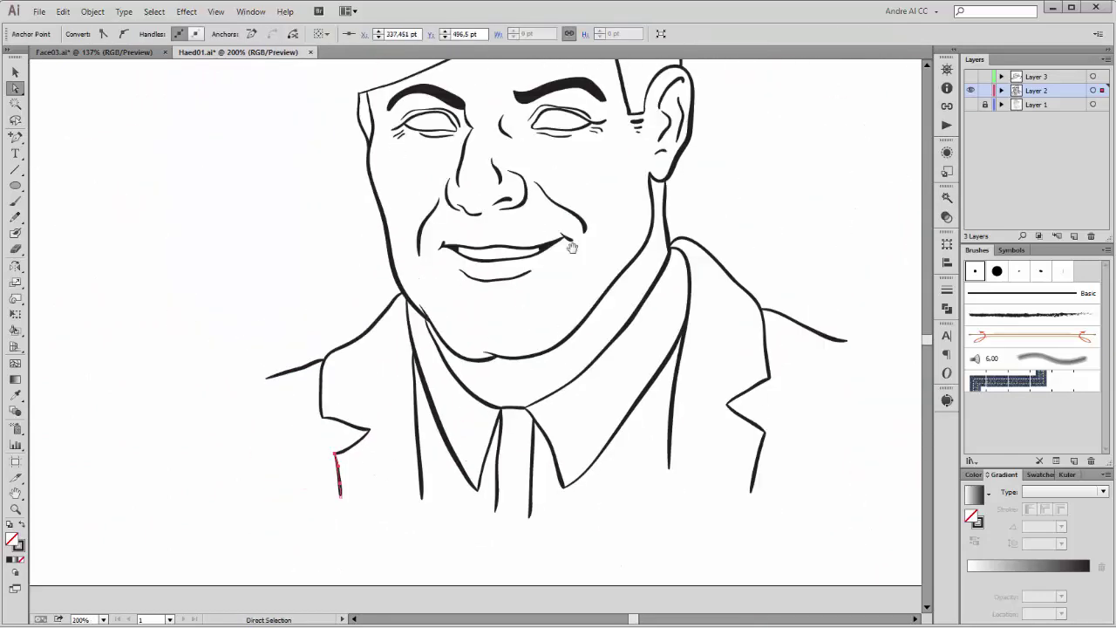
pyautogui.moveTo(570, 244); pyautogui.dragTo(565, 332)
# On the hat layer, retract the brim end's curve handle and adjust the crown stroke anchor
pyautogui.hotkey('ctrl', '+')
pyautogui.hotkey('ctrl', '+')
pyautogui.click(1035, 76)
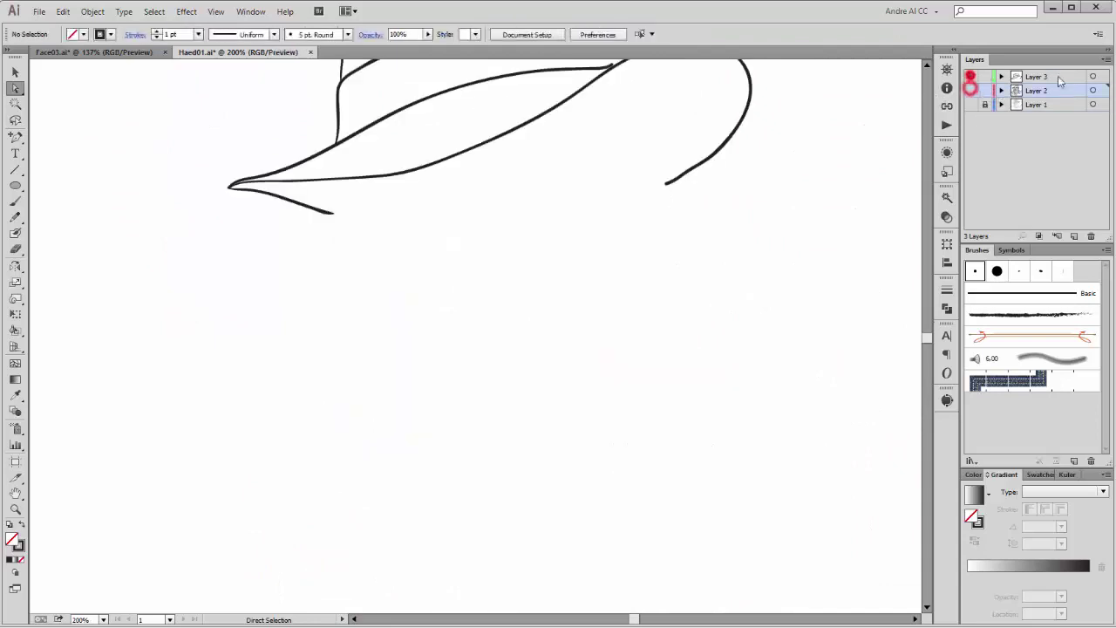
pyautogui.hotkey('ctrl', '+')
pyautogui.hotkey('ctrl', '+')
pyautogui.hotkey('ctrl', '+')
pyautogui.click(512, 261)
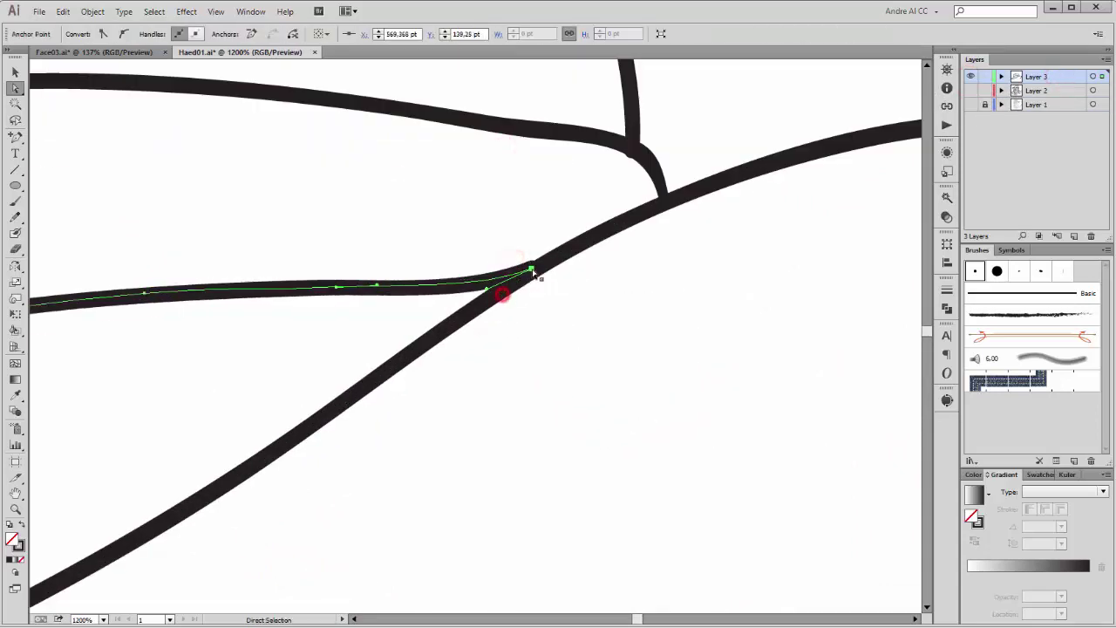
pyautogui.moveTo(502, 298); pyautogui.dragTo(530, 269)
pyautogui.scroll(2, 368, 259)
pyautogui.click(639, 198)
pyautogui.hotkey('ctrl', '-')
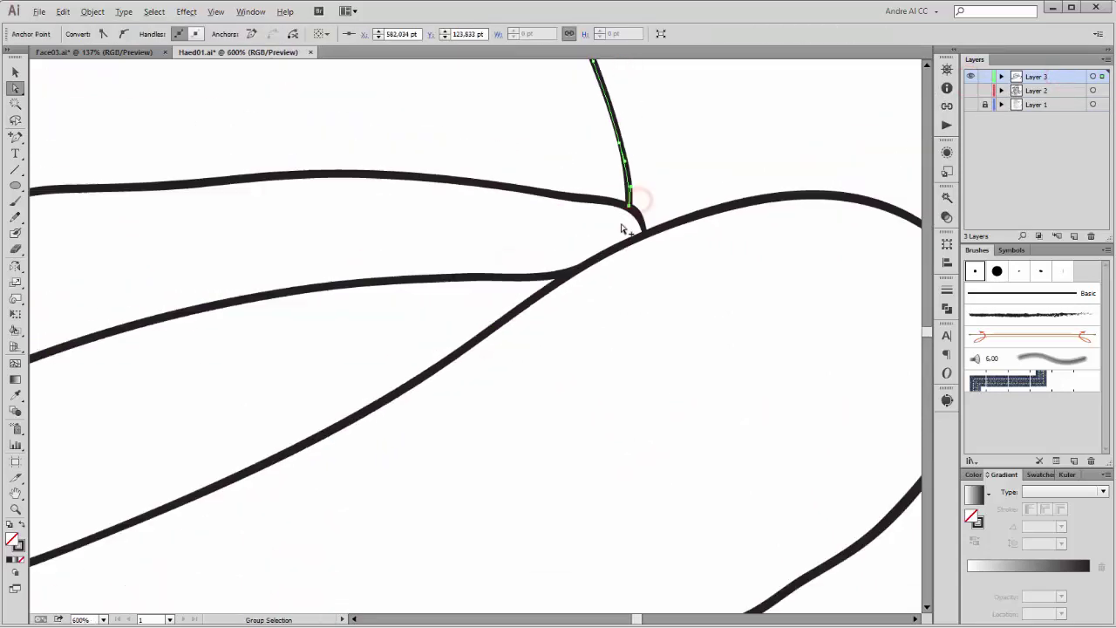
pyautogui.hotkey('ctrl', '-')
pyautogui.hotkey('ctrl', '-')
pyautogui.hotkey('ctrl', '+')
pyautogui.hotkey('ctrl', '+')
pyautogui.hotkey('ctrl', '-')
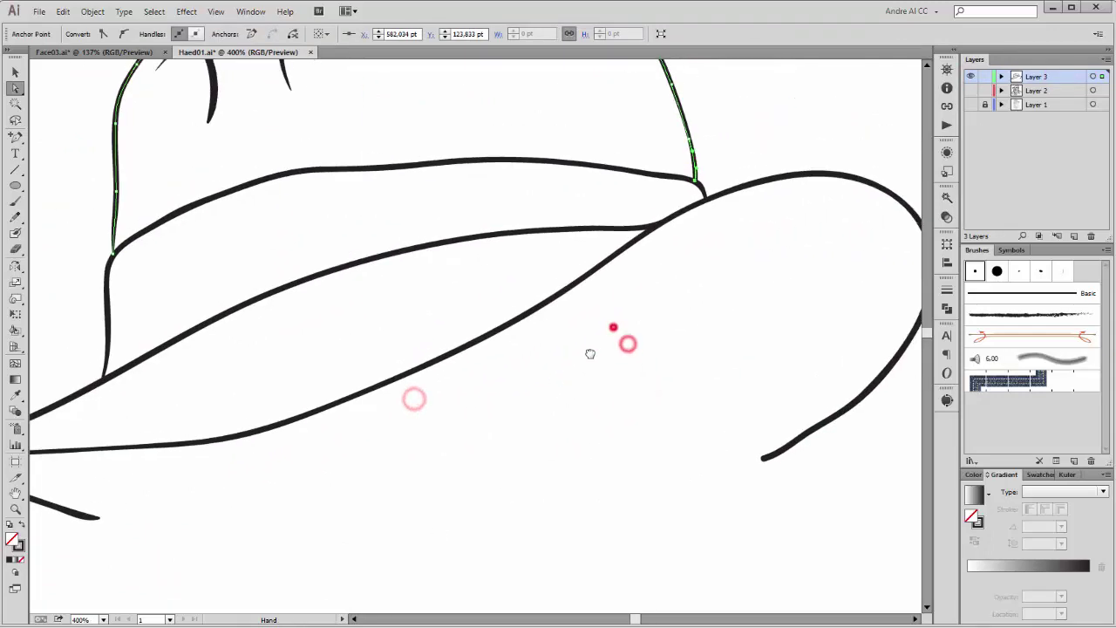
pyautogui.hotkey('ctrl', '-')
pyautogui.hotkey('ctrl', '-')
pyautogui.moveTo(504, 471); pyautogui.dragTo(520, 354)
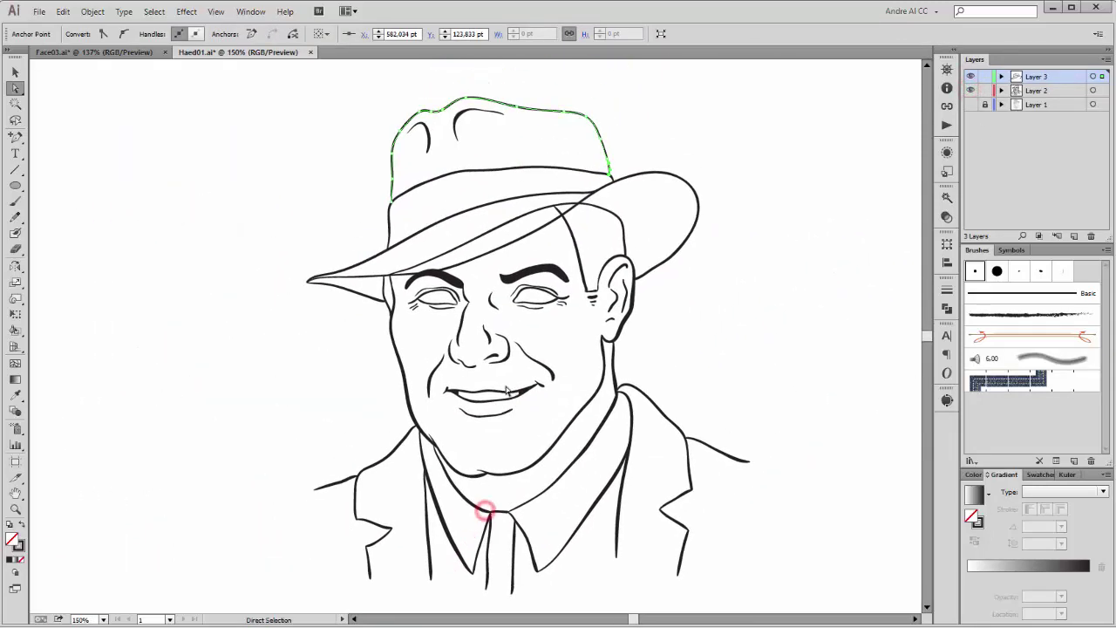
# Adjust the crown outline anchor where the hat crown meets the brim
pyautogui.click(805, 224)
pyautogui.keyDown('ctrl'); pyautogui.click(602, 111); pyautogui.keyUp('ctrl')
pyautogui.click(538, 218)
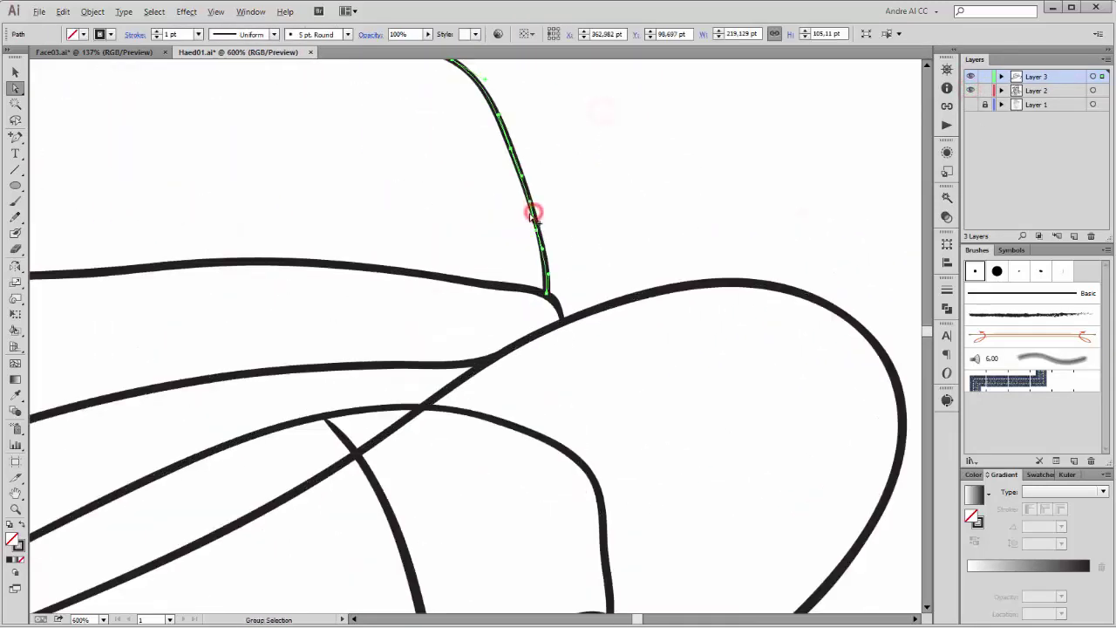
pyautogui.click(486, 75)
pyautogui.click(539, 242)
pyautogui.keyDown('ctrl'); pyautogui.keyDown('alt'); pyautogui.click(540, 243); pyautogui.keyUp('alt'); pyautogui.keyUp('ctrl')
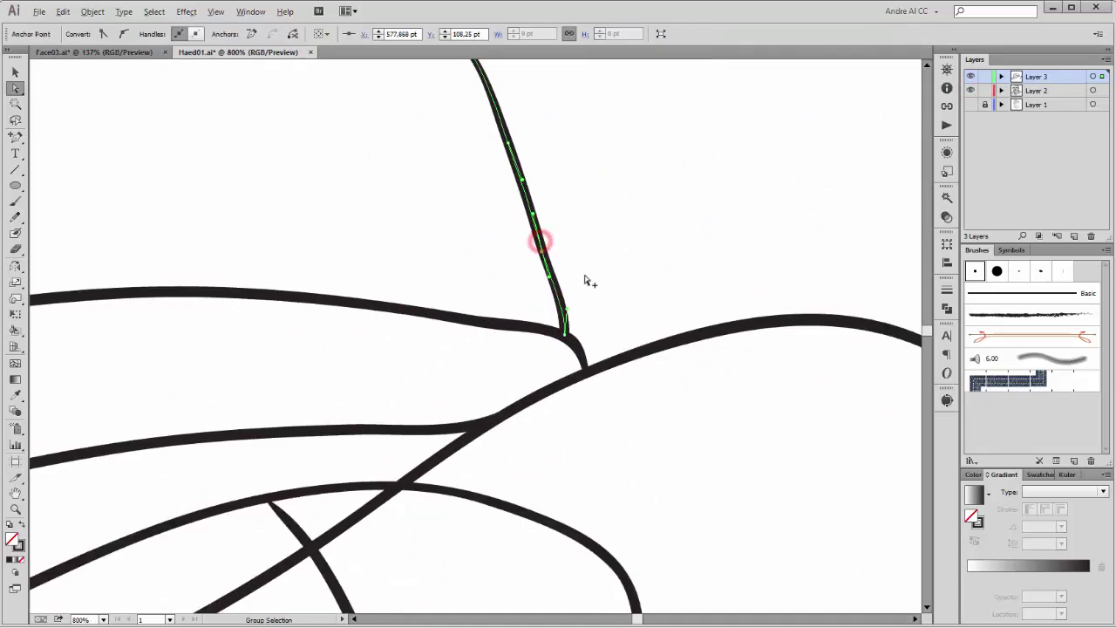
pyautogui.scroll(3, 565, 307)
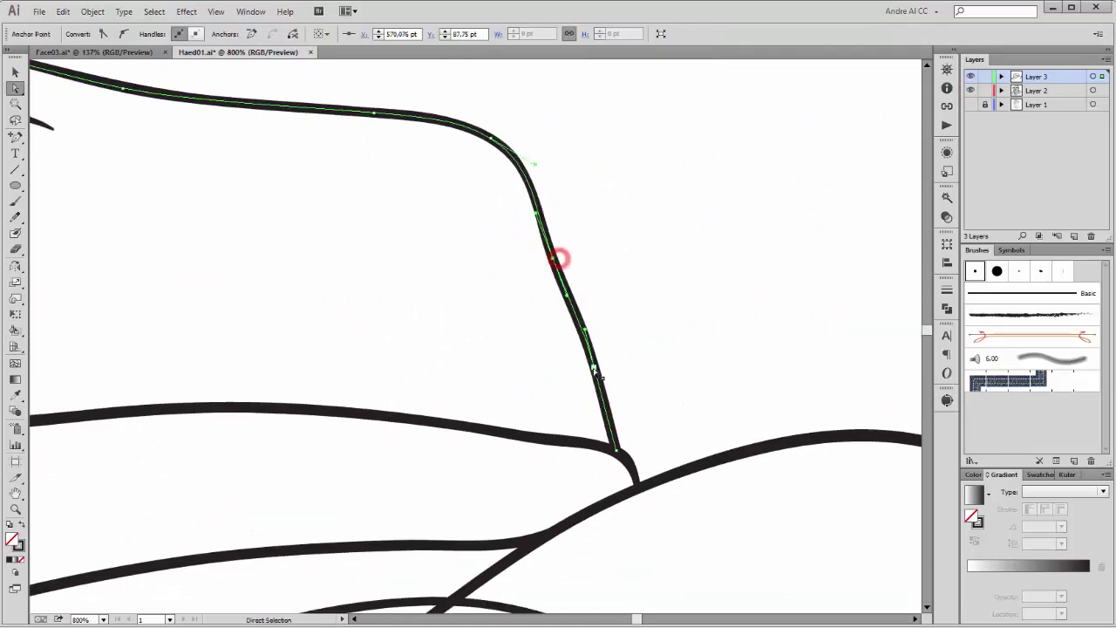
pyautogui.click(593, 368)
pyautogui.hotkey('ctrl', '-')
pyautogui.click(779, 297)
pyautogui.hotkey('ctrl', '0')
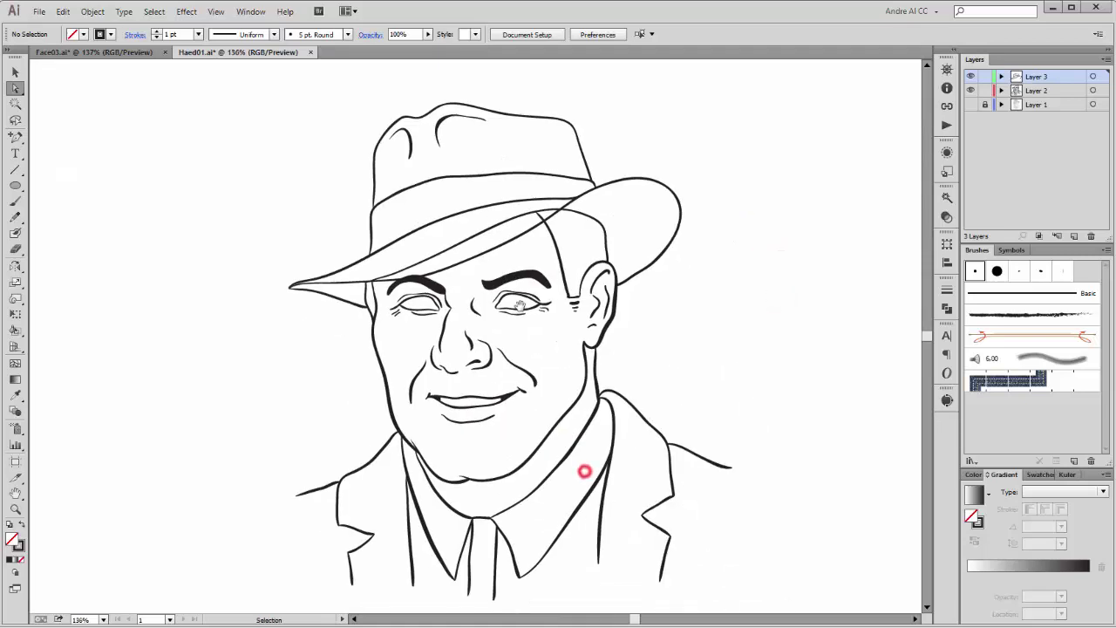
# Copy the ear and brim edge lines from the face layer and paste them in place on the hat layer
pyautogui.press('v')
pyautogui.press('d')
pyautogui.click(583, 295)
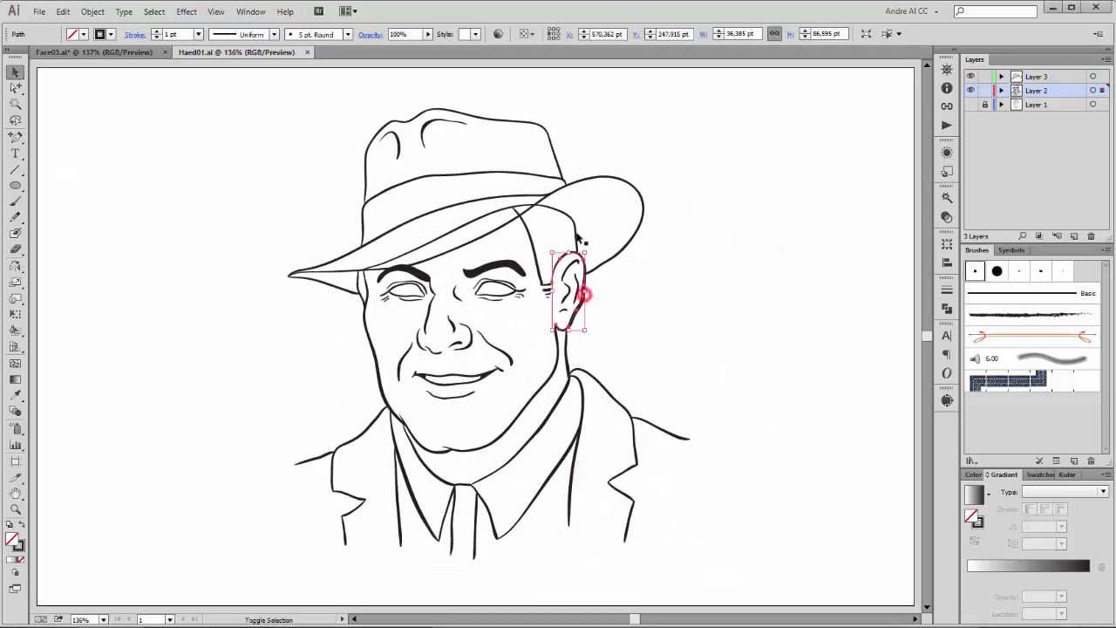
pyautogui.keyDown('shift'); pyautogui.click(570, 232); pyautogui.keyUp('shift')
pyautogui.moveTo(312, 247); pyautogui.dragTo(412, 354)
pyautogui.moveTo(643, 339); pyautogui.dragTo(491, 445)
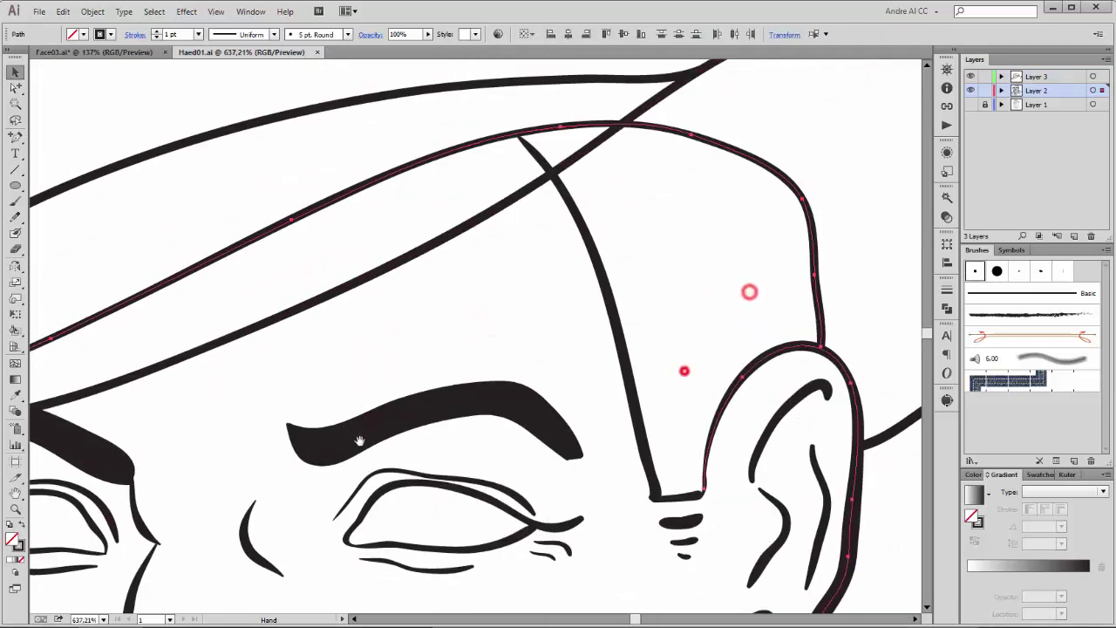
pyautogui.click(63, 12)
pyautogui.click(81, 72)
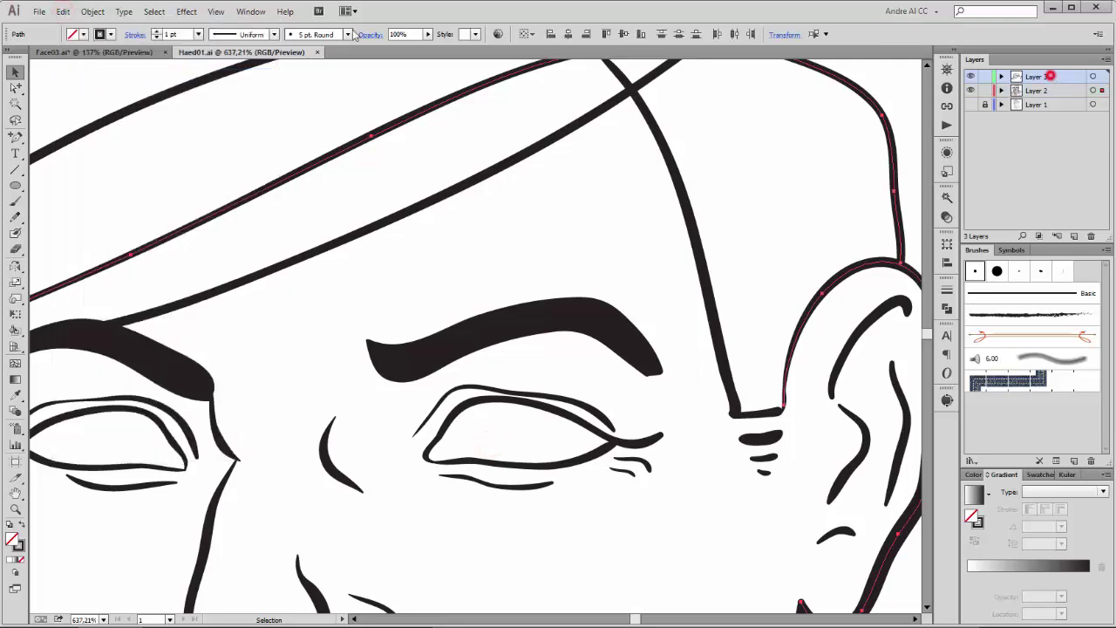
pyautogui.click(63, 11)
pyautogui.click(107, 130)
# Select all the hat artwork and expand its appearance into filled shapes
pyautogui.hotkey('ctrl', '0')
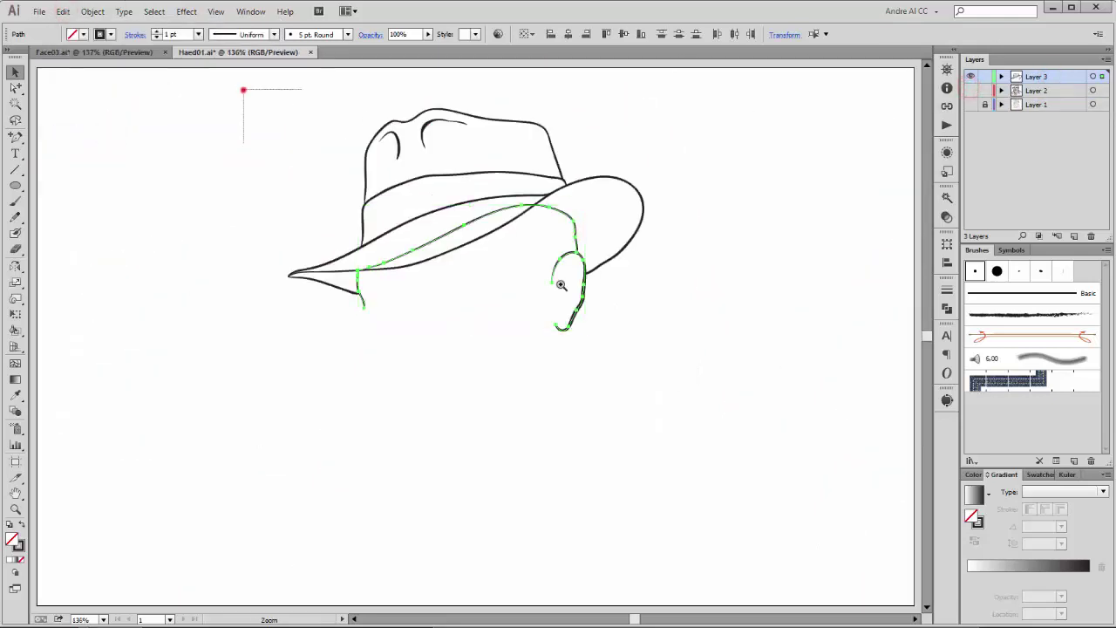
pyautogui.moveTo(560, 285); pyautogui.dragTo(706, 401)
pyautogui.click(1092, 77)
pyautogui.click(93, 11)
pyautogui.click(112, 168)
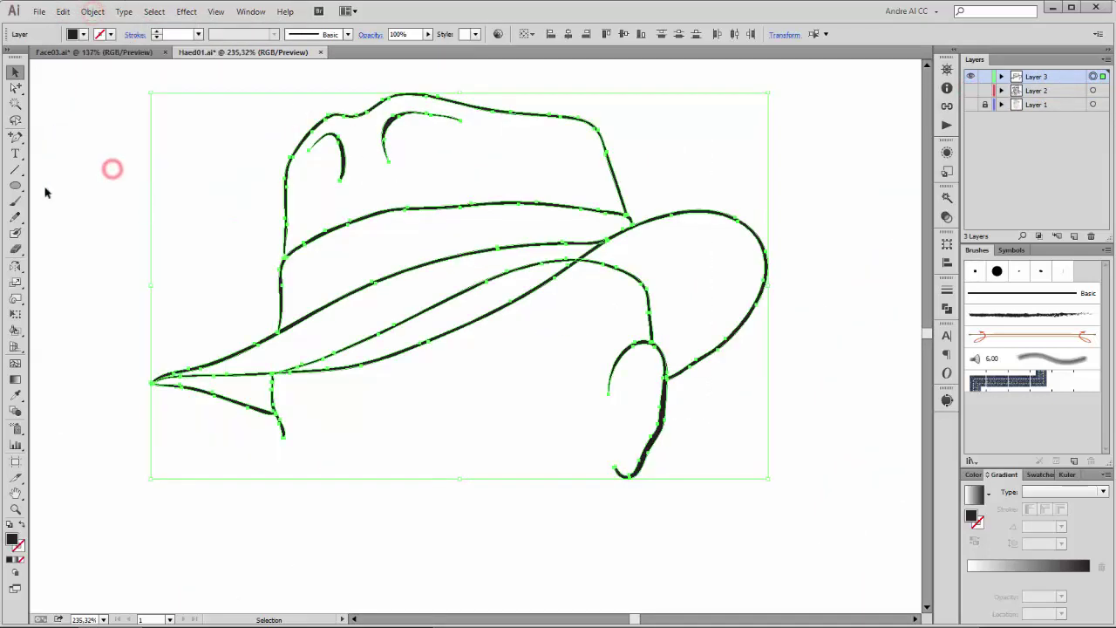
# Erase the copied ear stroke and the stray tip under the brim with the Eraser
pyautogui.hotkey('shift', 'e')
pyautogui.click(645, 375)
pyautogui.click(369, 259)
pyautogui.click(556, 252)
pyautogui.click(550, 290)
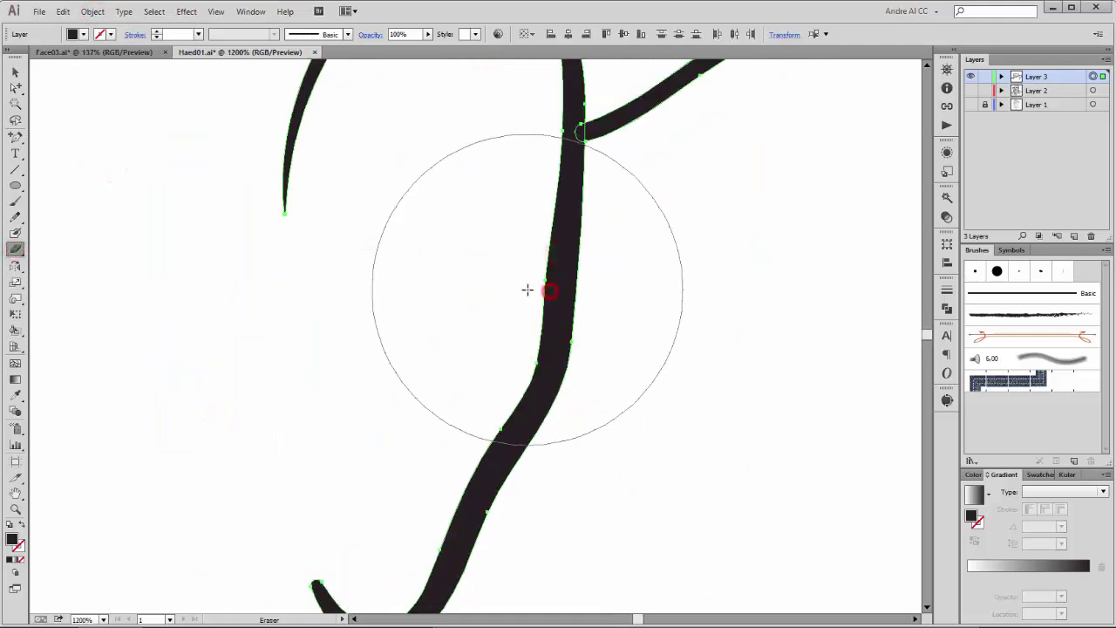
pyautogui.keyDown('ctrl'); pyautogui.keyDown('alt'); pyautogui.click(529, 287); pyautogui.keyUp('alt'); pyautogui.keyUp('ctrl')
pyautogui.keyDown('ctrl'); pyautogui.keyDown('alt'); pyautogui.click(409, 224); pyautogui.keyUp('alt'); pyautogui.keyUp('ctrl')
pyautogui.keyDown('ctrl'); pyautogui.keyDown('alt'); pyautogui.click(476, 288); pyautogui.keyUp('alt'); pyautogui.keyUp('ctrl')
pyautogui.keyDown('ctrl'); pyautogui.keyDown('alt'); pyautogui.click(209, 373); pyautogui.keyUp('alt'); pyautogui.keyUp('ctrl')
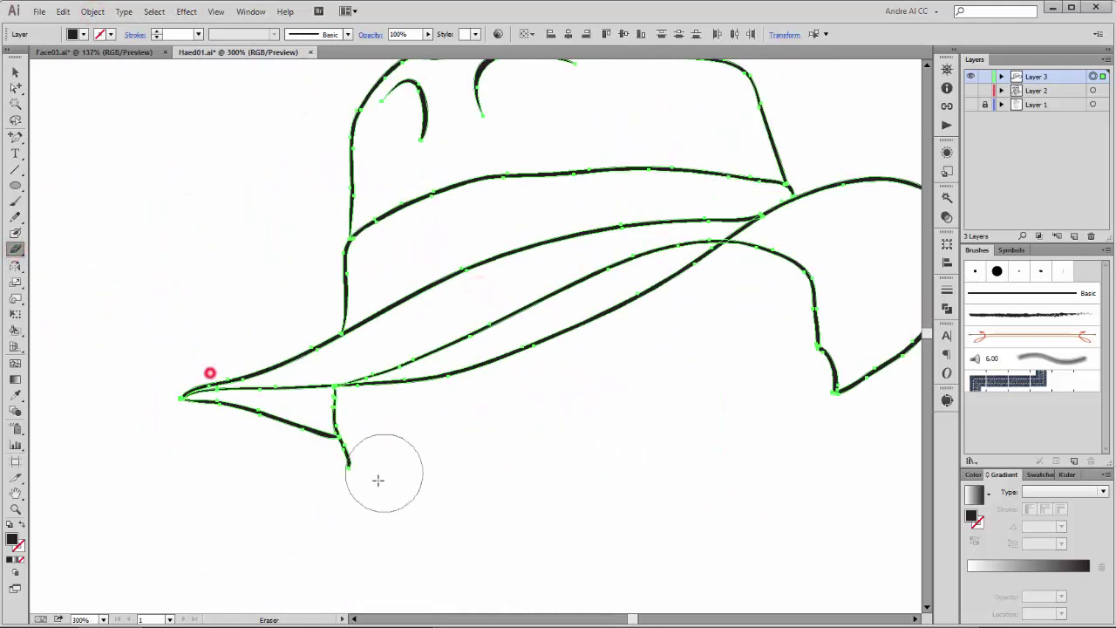
pyautogui.click(366, 461)
pyautogui.moveTo(719, 394); pyautogui.dragTo(635, 468)
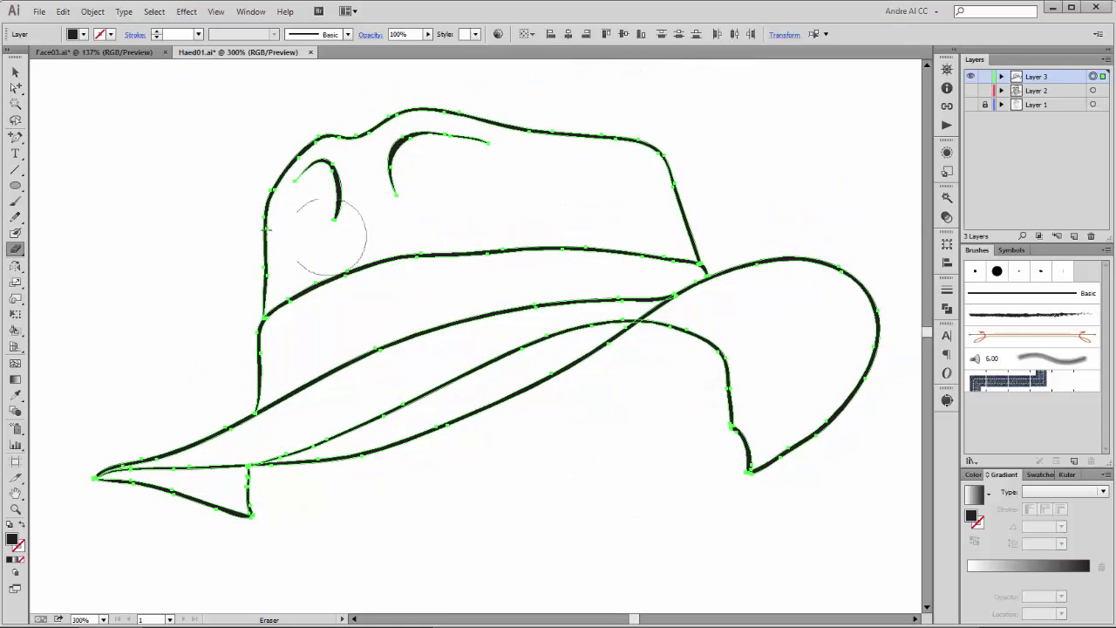
pyautogui.click(14, 330)
pyautogui.click(116, 249)
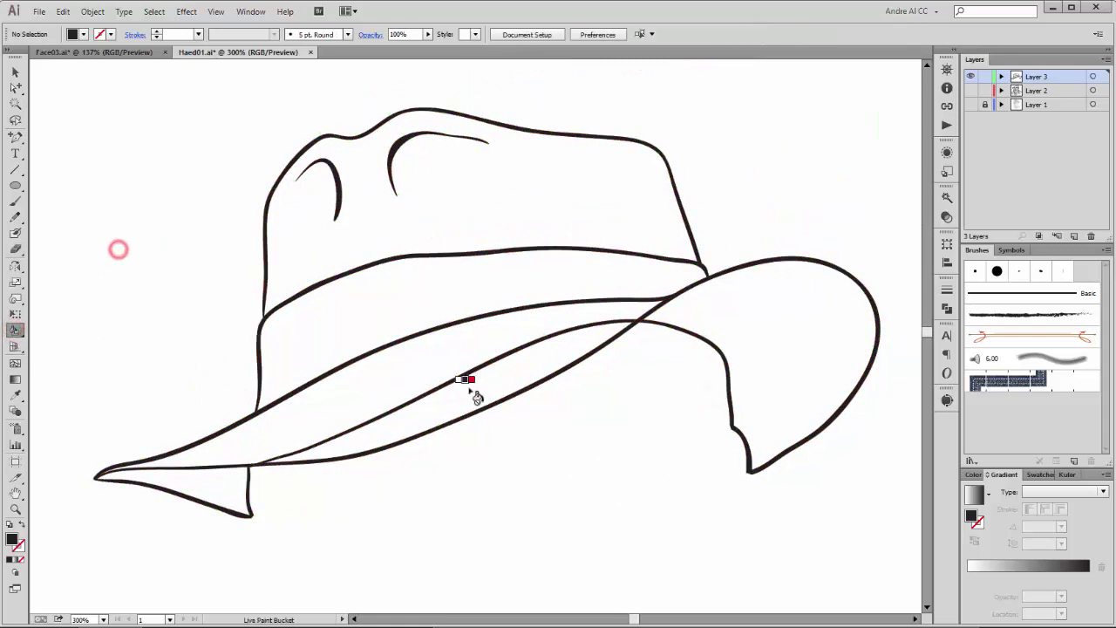
# Live-paint the hat crown and both lower brim regions mid-grey
pyautogui.click(83, 34)
pyautogui.click(59, 100)
pyautogui.click(498, 185)
pyautogui.click(465, 370)
pyautogui.hotkey('ctrl', 'a')
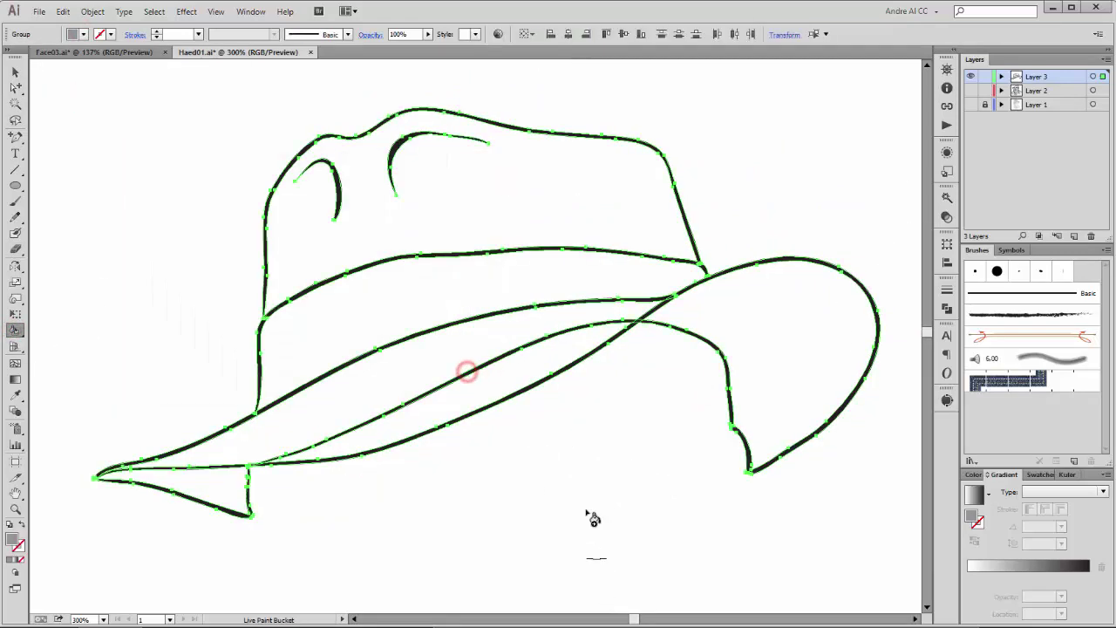
pyautogui.click(541, 189)
pyautogui.click(440, 362)
pyautogui.click(428, 403)
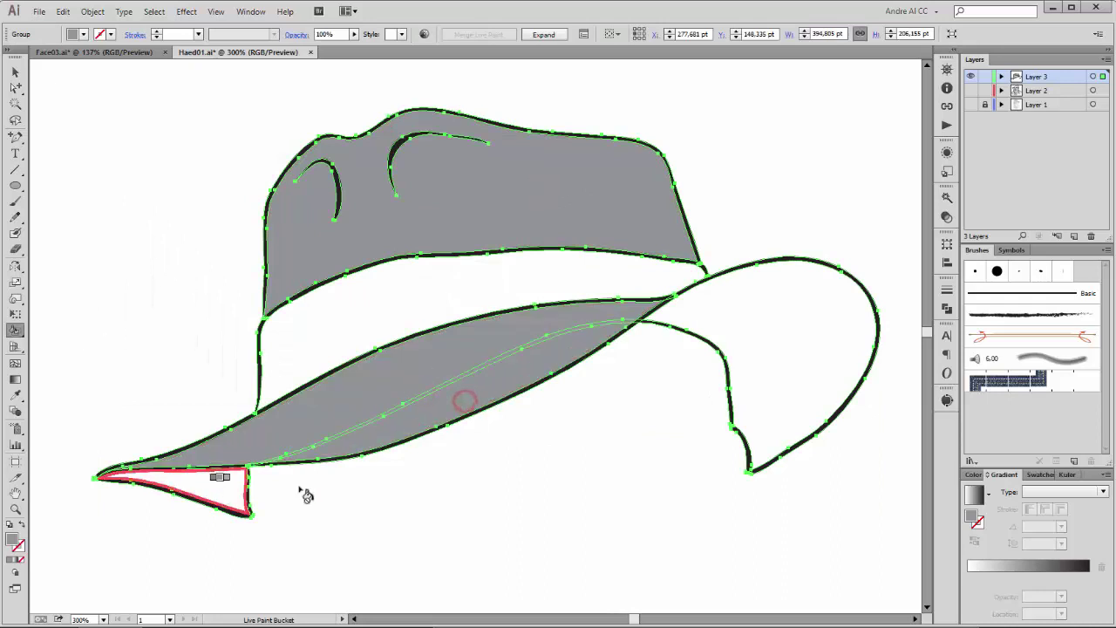
# Fill the brim tip and upturned right brim dark grey, and the hat band light grey
pyautogui.click(83, 34)
pyautogui.click(220, 490)
pyautogui.click(769, 347)
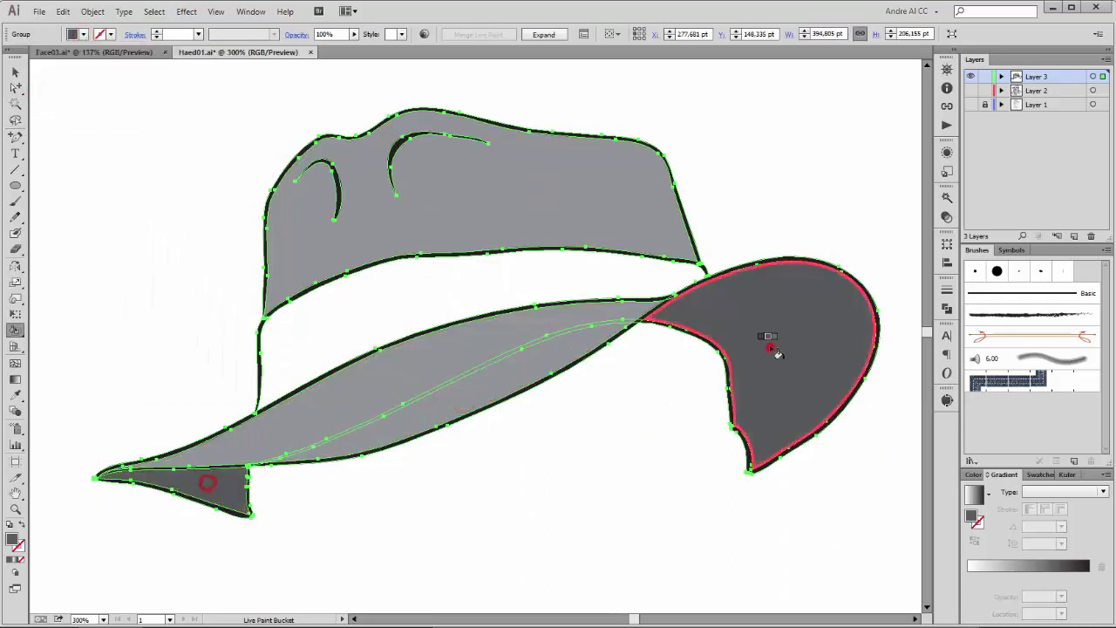
pyautogui.click(83, 34)
pyautogui.click(83, 96)
pyautogui.click(424, 286)
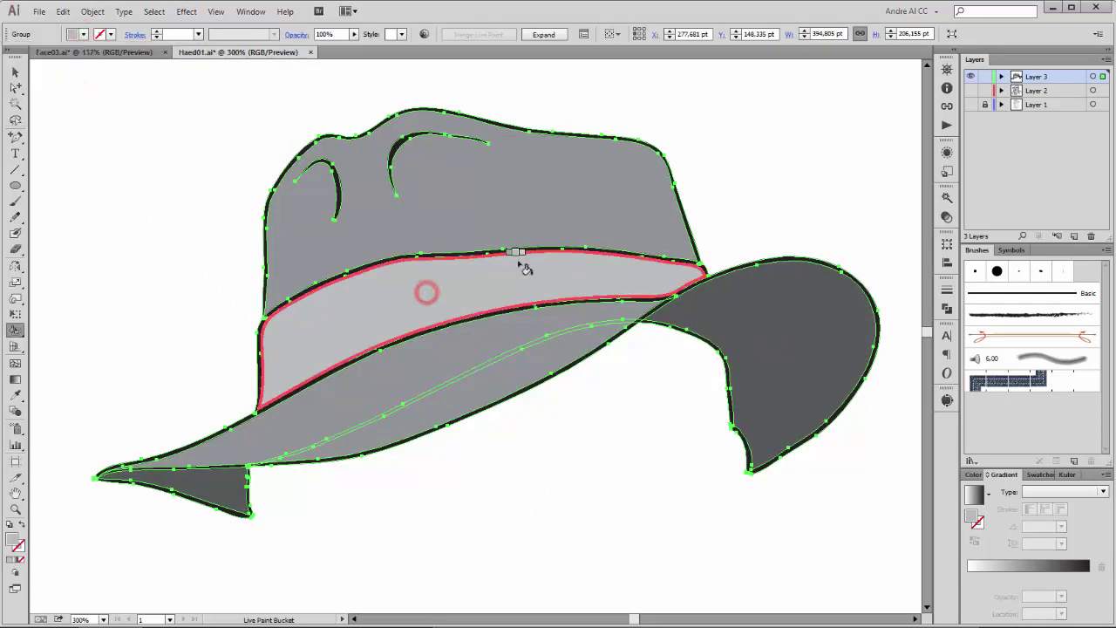
# Expand the painted hat, merge the two lower brim regions, and eyedrop the crown grey onto the brim
pyautogui.moveTo(15, 330); pyautogui.dragTo(93, 336)
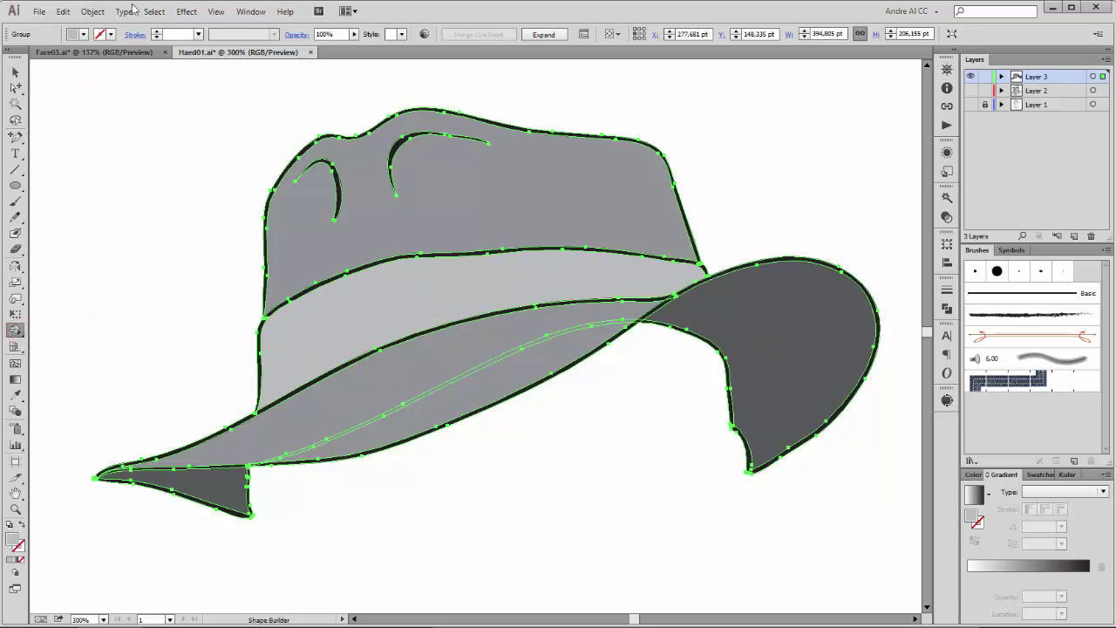
pyautogui.click(92, 11)
pyautogui.click(297, 412)
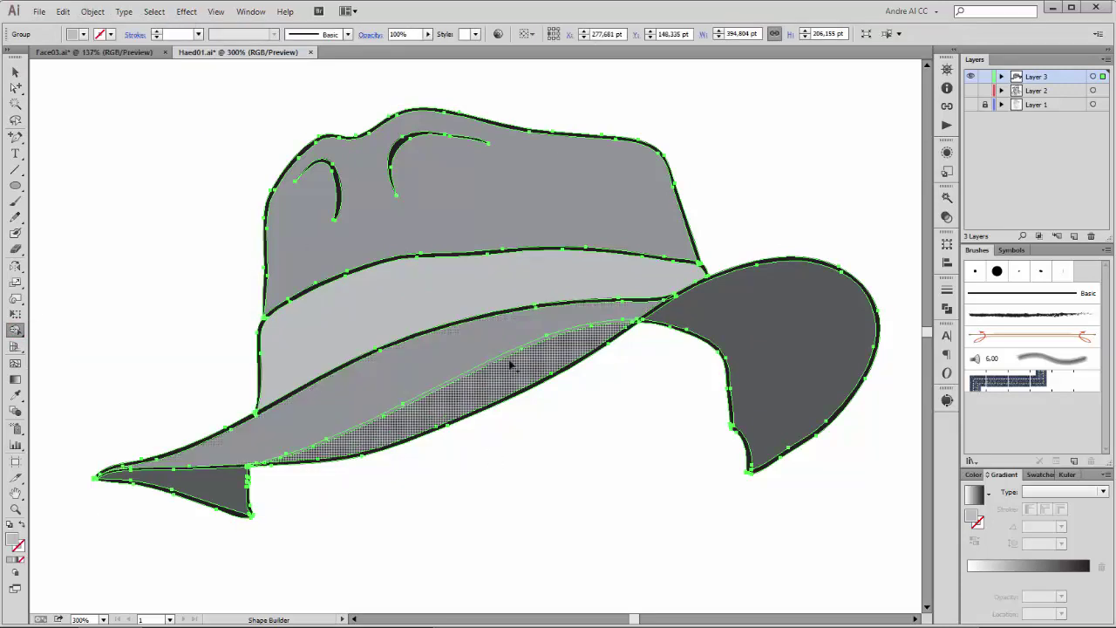
pyautogui.moveTo(410, 369); pyautogui.dragTo(431, 398)
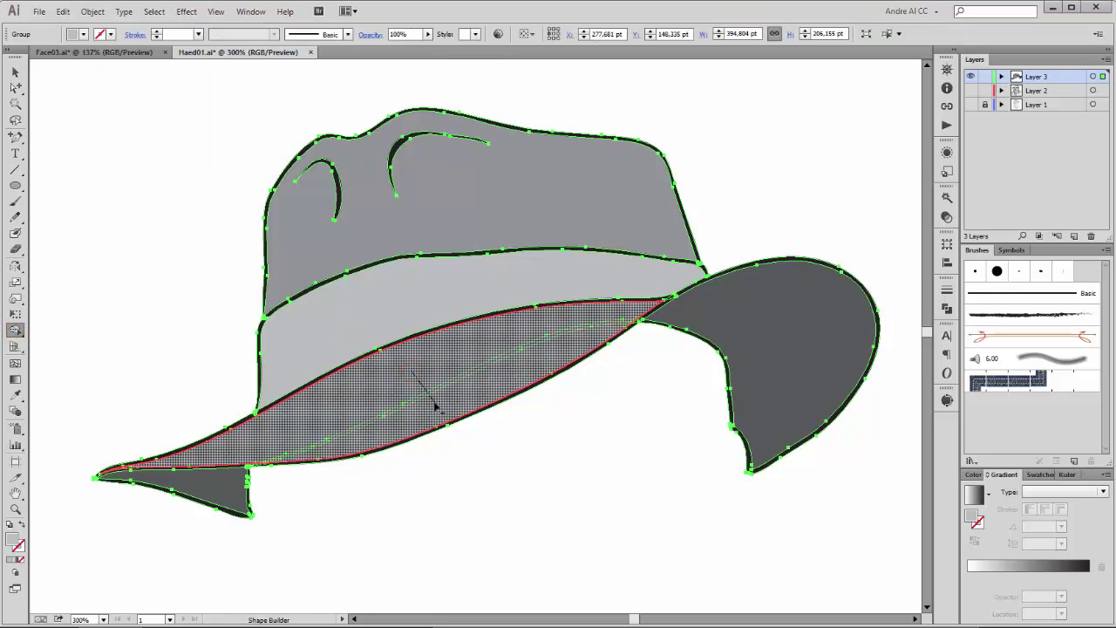
pyautogui.moveTo(15, 87); pyautogui.dragTo(70, 105)
pyautogui.click(446, 371)
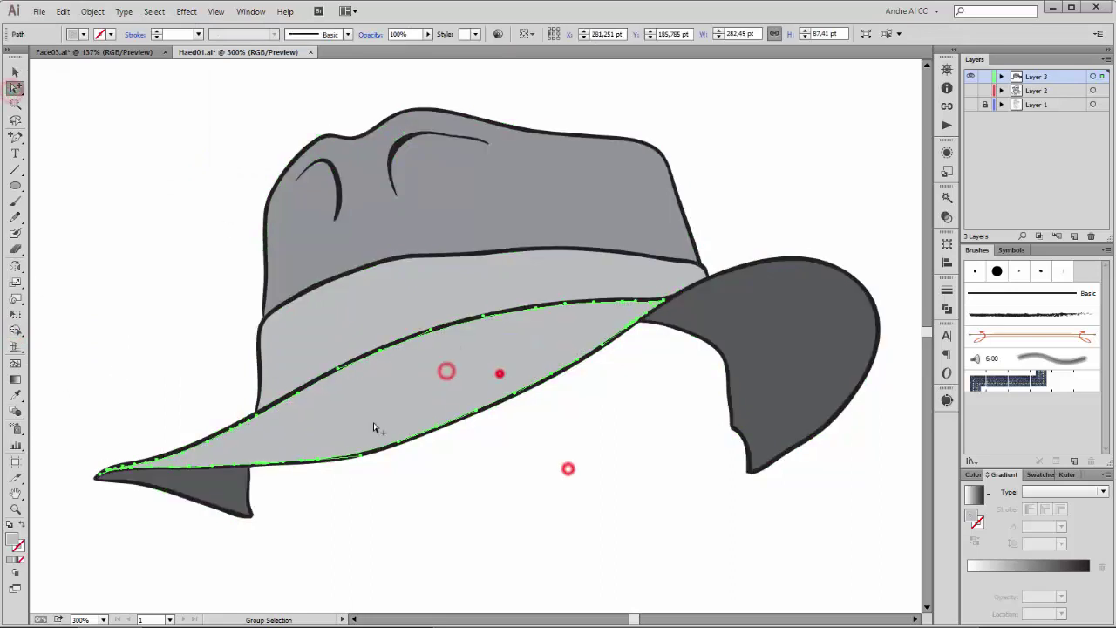
pyautogui.click(15, 396)
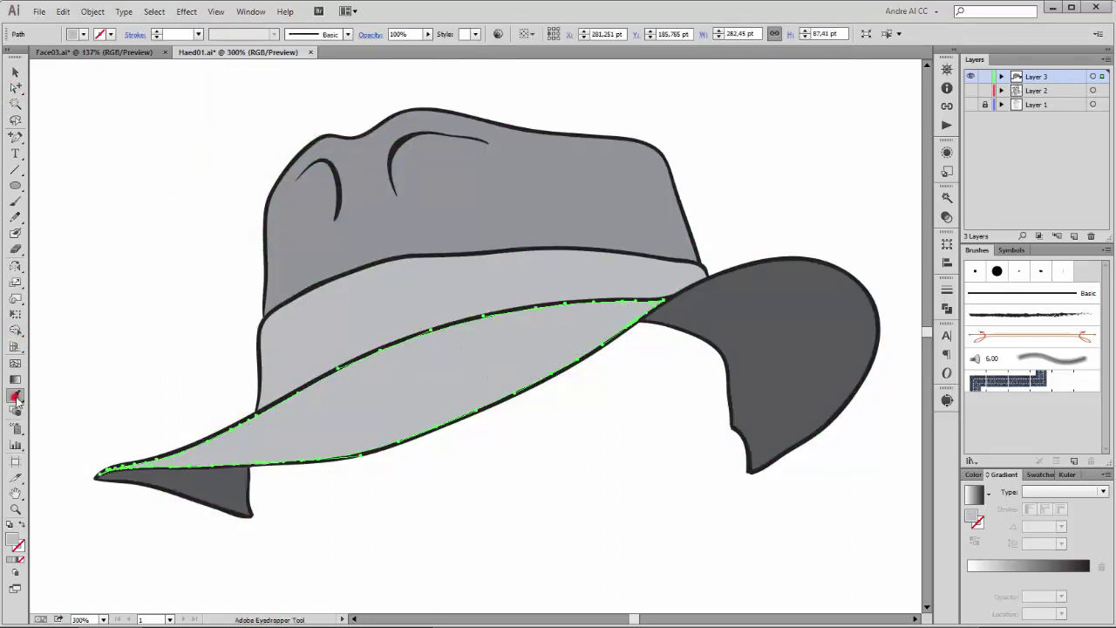
pyautogui.click(589, 181)
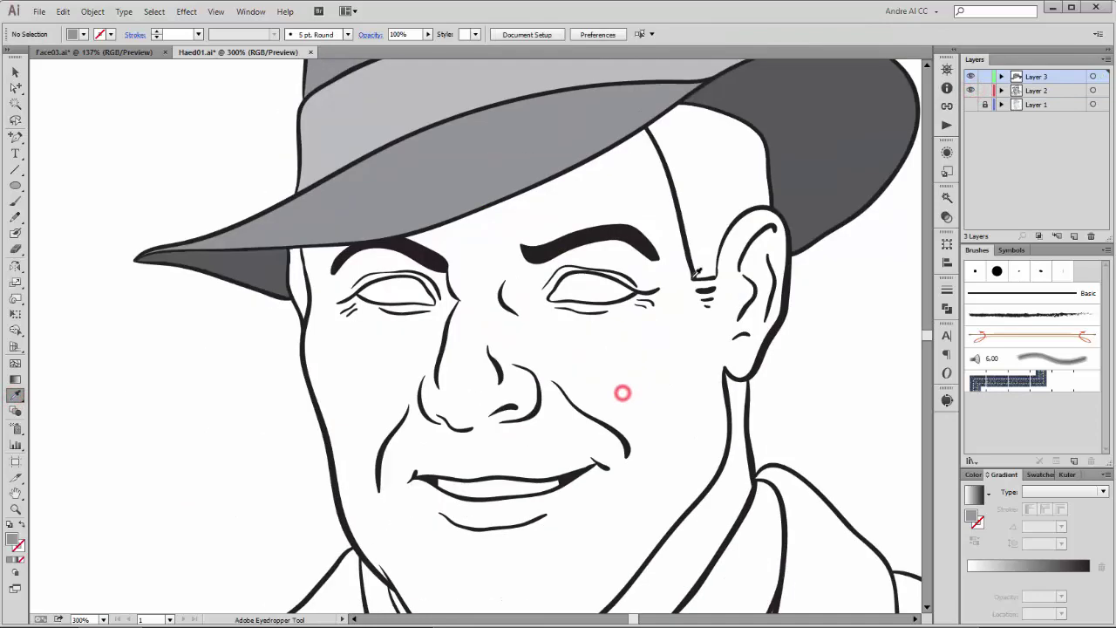
# Hide the hat layer, select all face artwork, and undo a first Live Paint attempt on it
pyautogui.hotkey('ctrl', '0')
pyautogui.click(971, 77)
pyautogui.click(1064, 91)
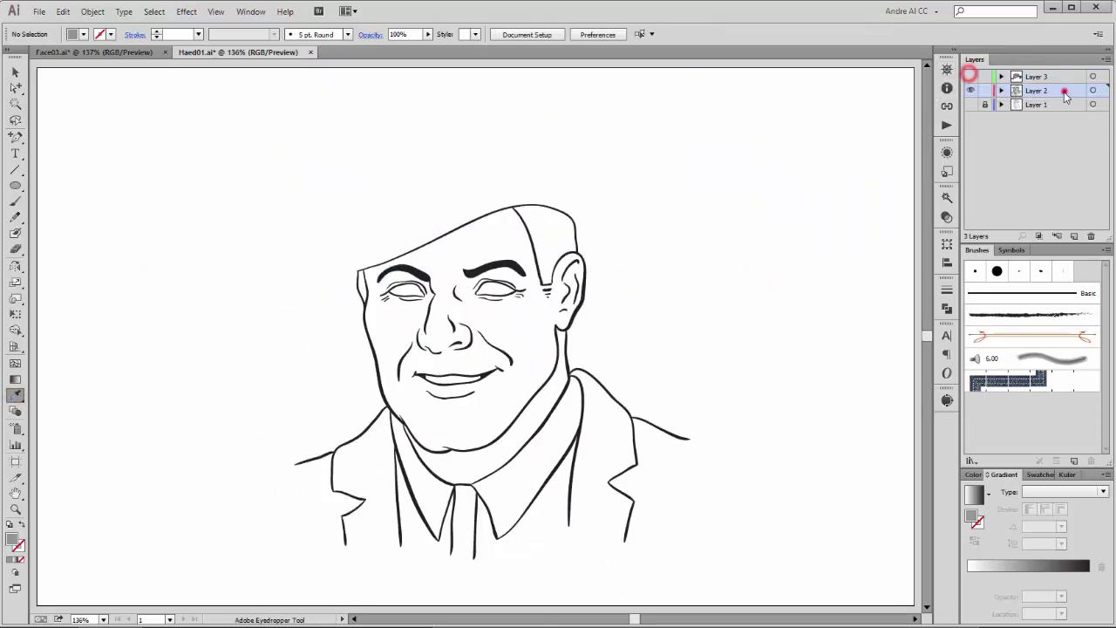
pyautogui.hotkey('ctrl', 'a')
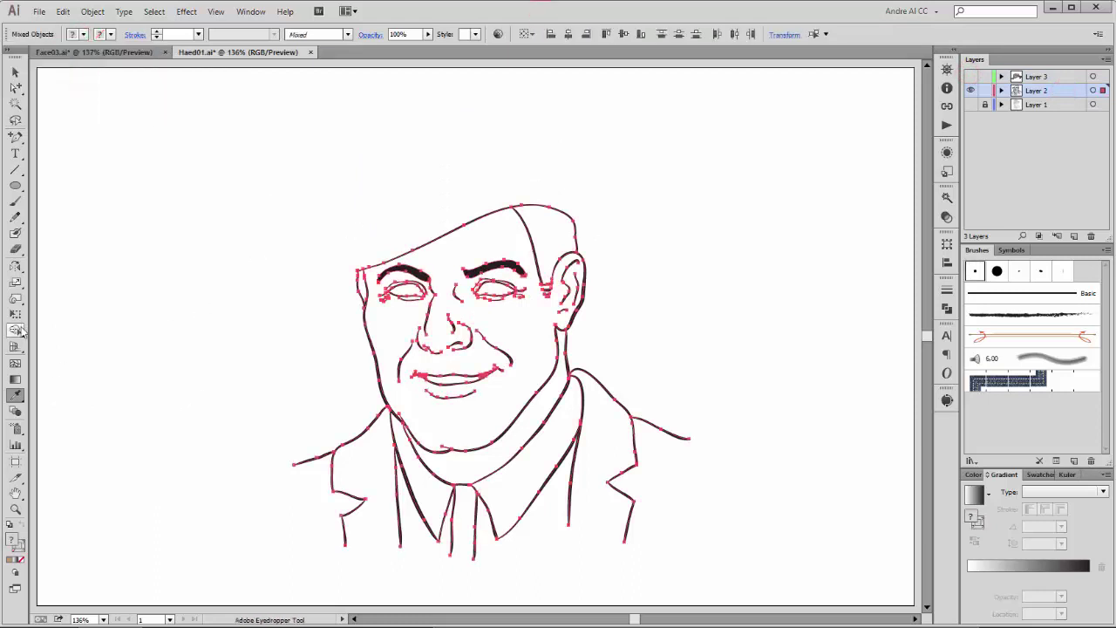
pyautogui.moveTo(15, 329); pyautogui.dragTo(88, 344)
pyautogui.click(518, 327)
pyautogui.click(625, 341)
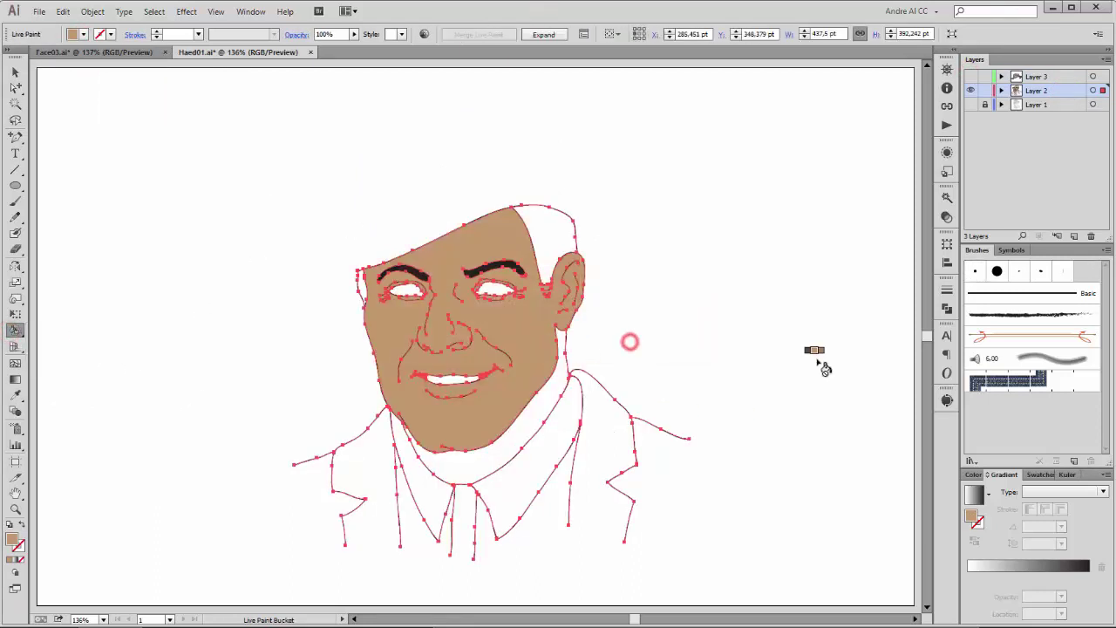
pyautogui.hotkey('ctrl', 'z')
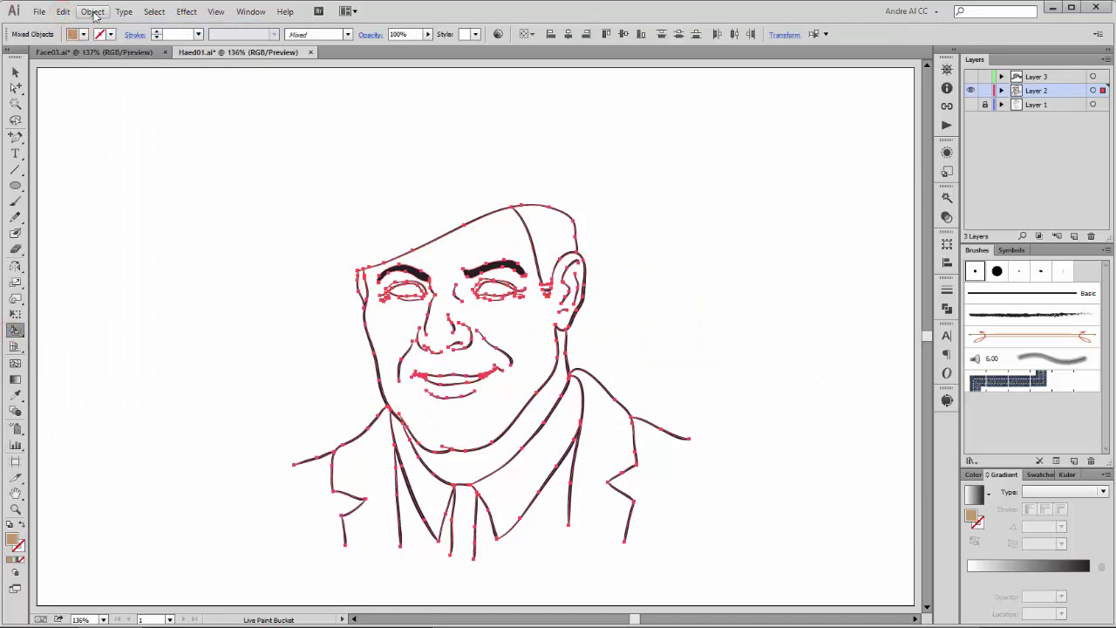
# Expand the face artwork, then live-paint the face brown and the hair blue
pyautogui.click(92, 12)
pyautogui.click(136, 168)
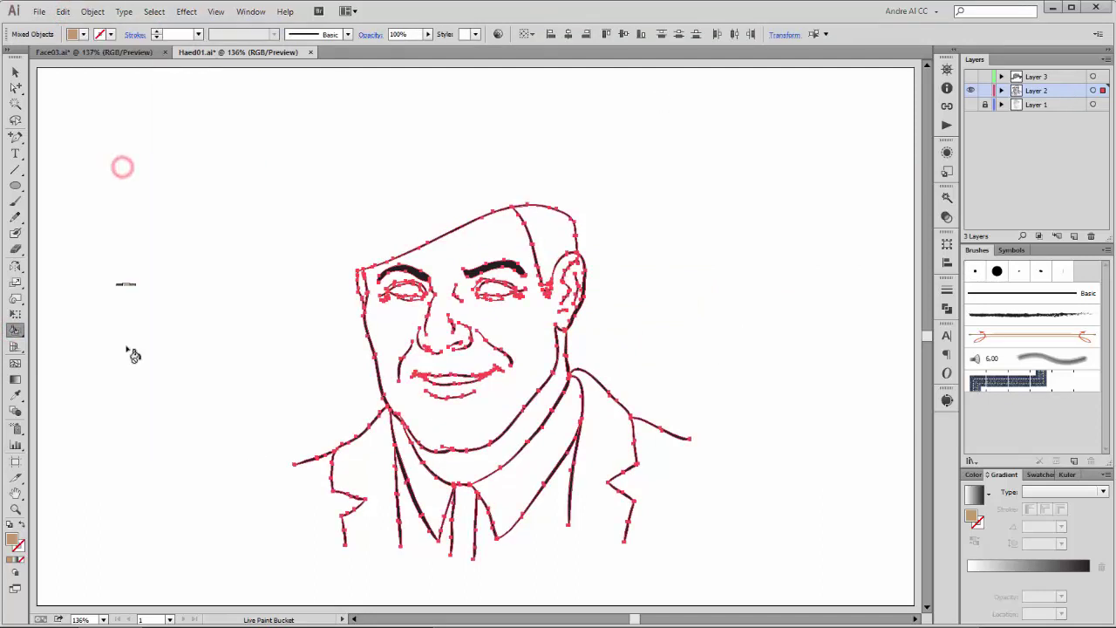
pyautogui.click(16, 331)
pyautogui.click(519, 324)
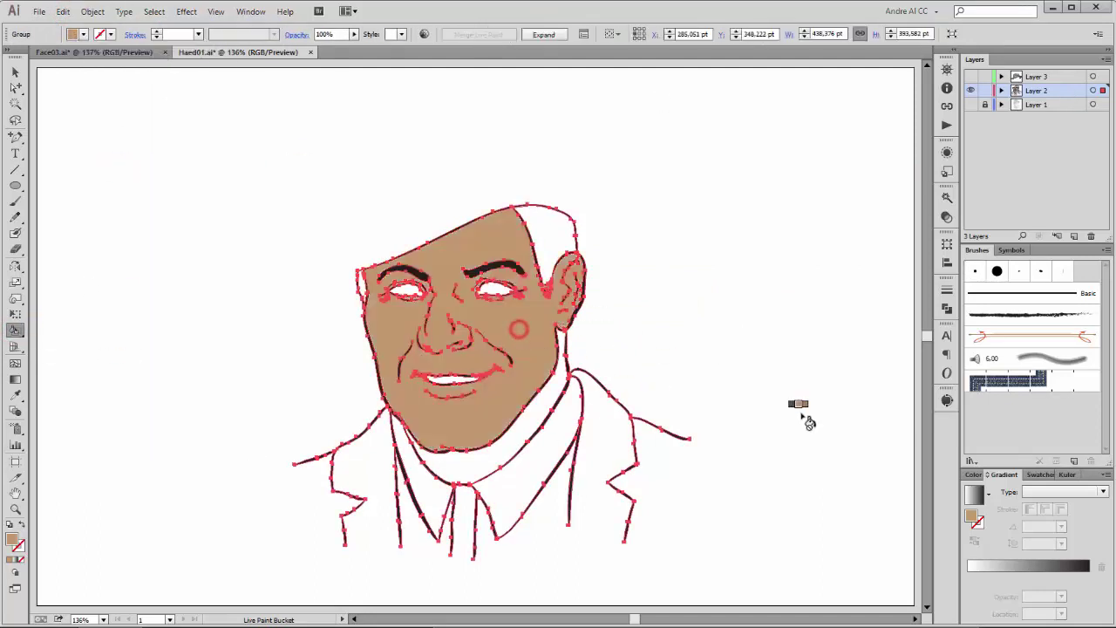
pyautogui.click(82, 34)
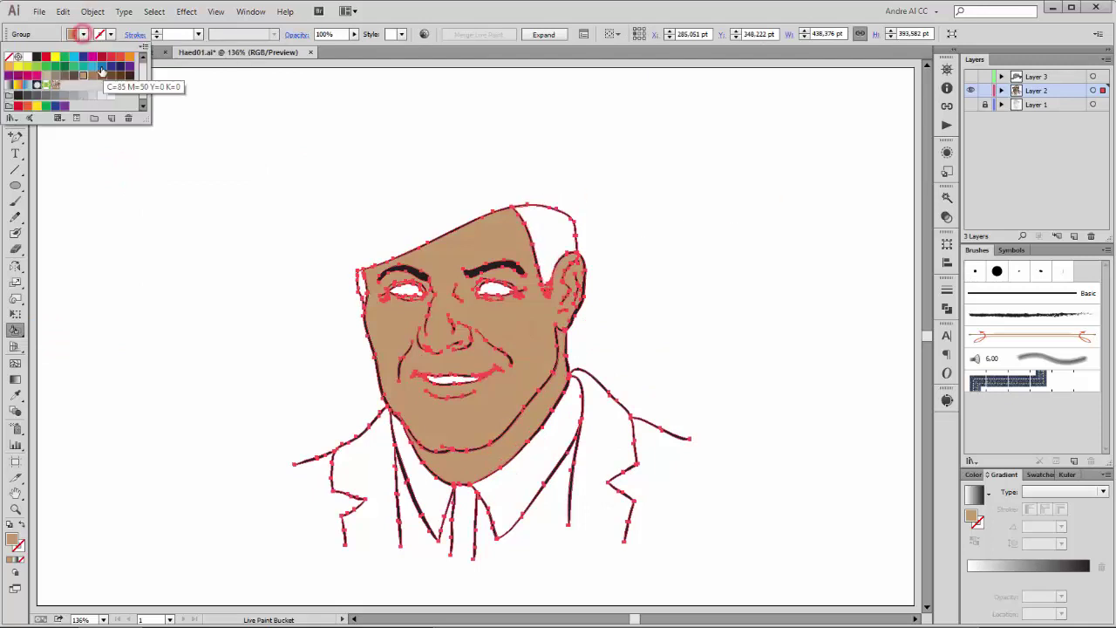
pyautogui.click(110, 63)
pyautogui.click(547, 229)
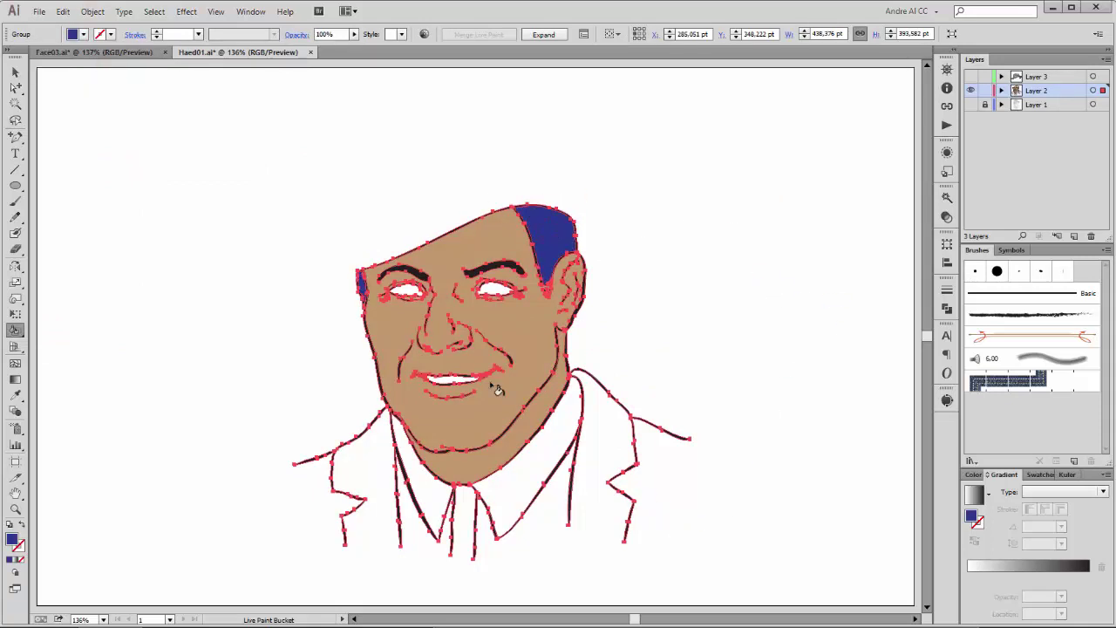
# Paint both shirt collars green and show the hat layer again
pyautogui.click(83, 34)
pyautogui.click(55, 67)
pyautogui.click(519, 490)
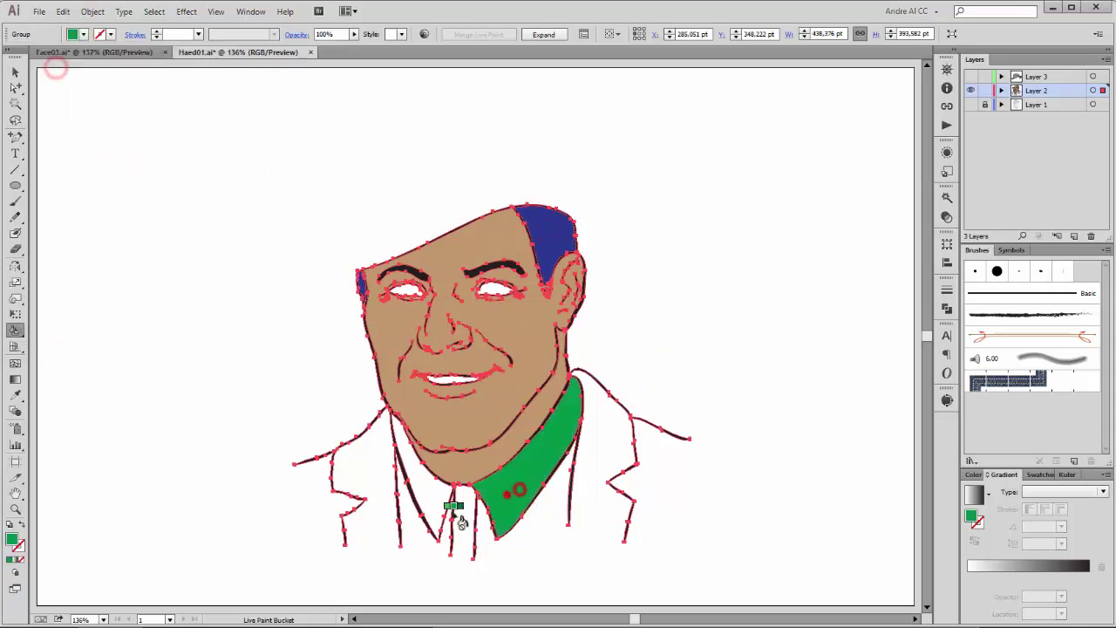
pyautogui.click(455, 514)
pyautogui.click(971, 77)
# Create a new layer and draw a large ellipse around the head
pyautogui.hotkey('ctrl', 'shift', 'a')
pyautogui.press('l')
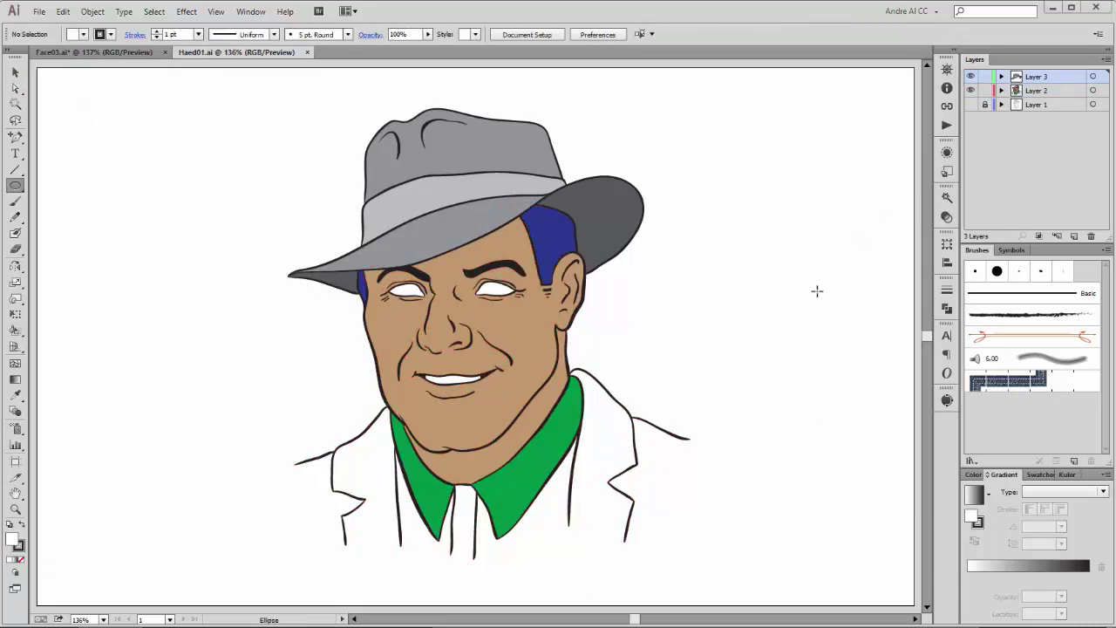
pyautogui.click(1073, 235)
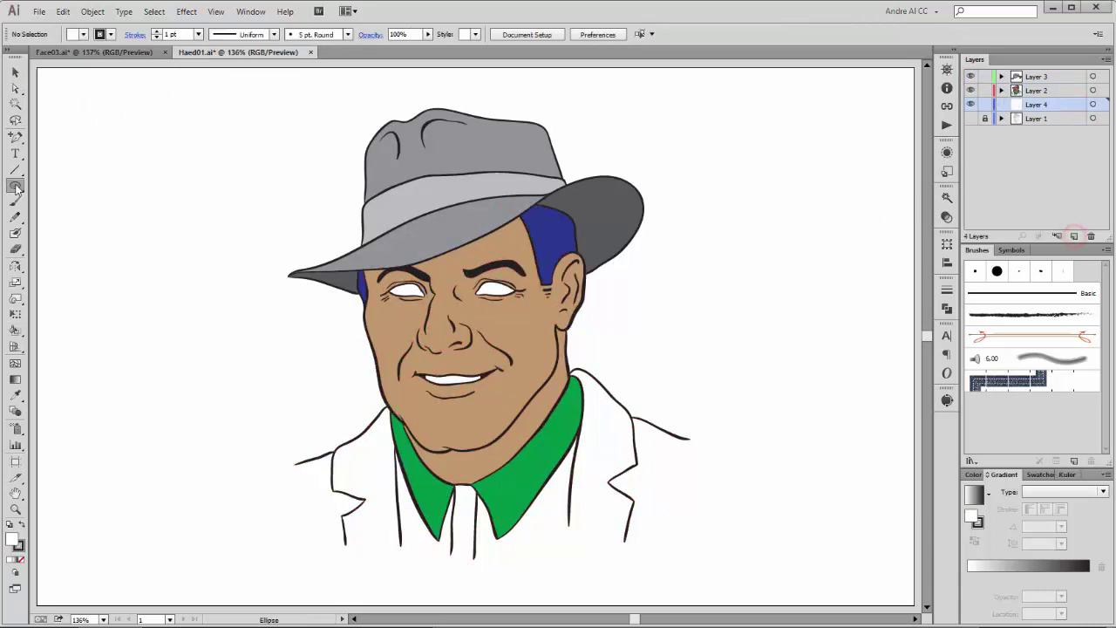
pyautogui.moveTo(283, 266); pyautogui.dragTo(686, 515)
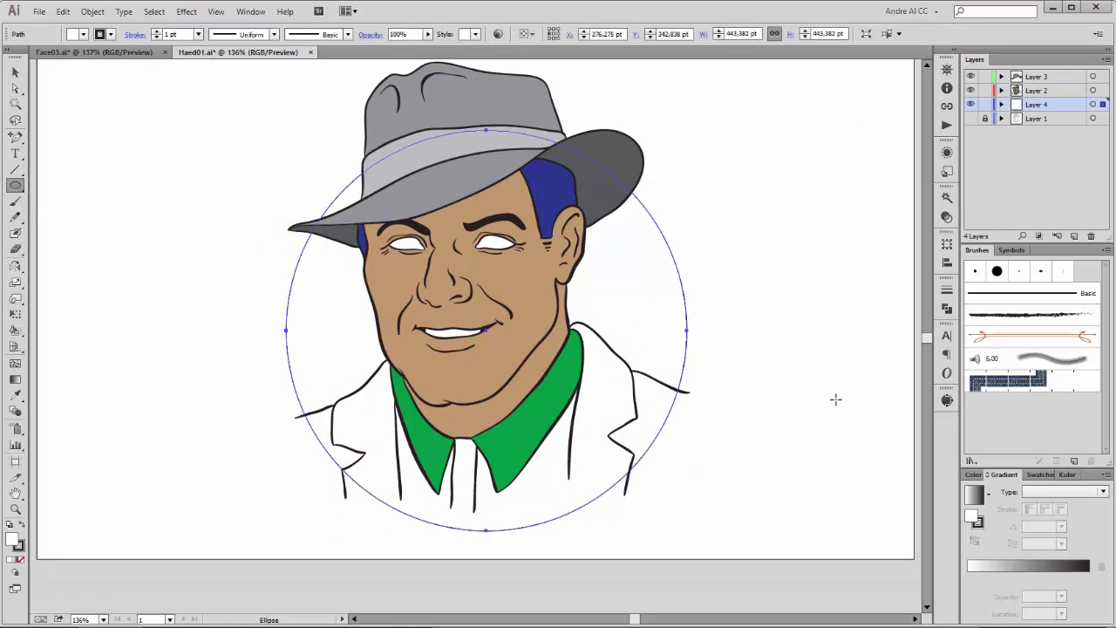
# Give the circle an orange fill and 6 pt outline, and move its path into the face's layer
pyautogui.click(83, 34)
pyautogui.click(10, 67)
pyautogui.click(110, 34)
pyautogui.click(156, 32)
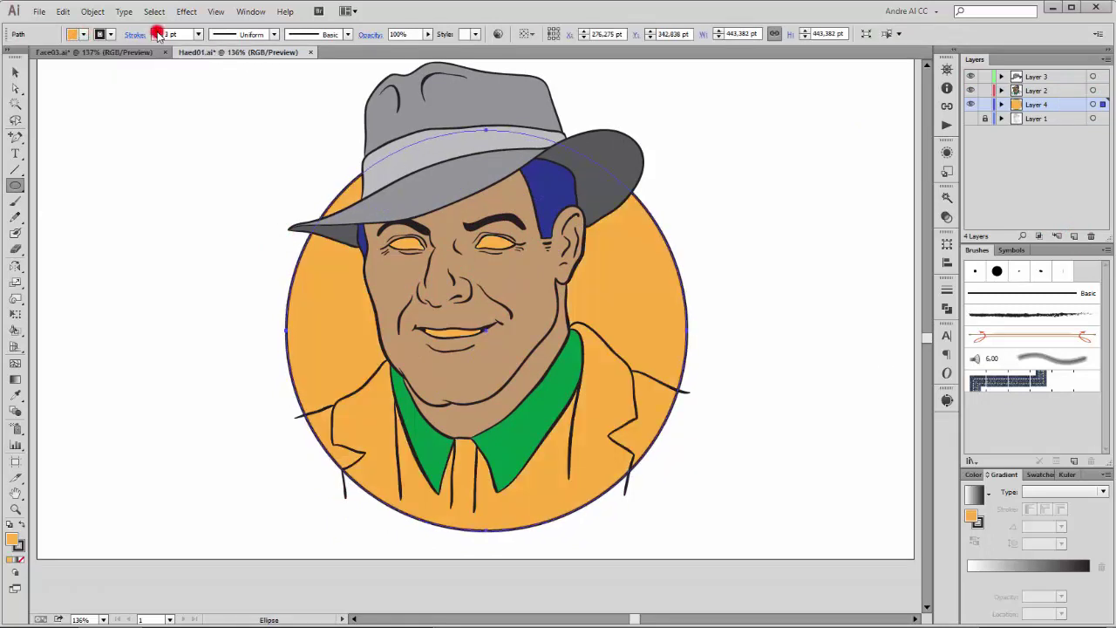
pyautogui.click(157, 31)
pyautogui.click(1001, 90)
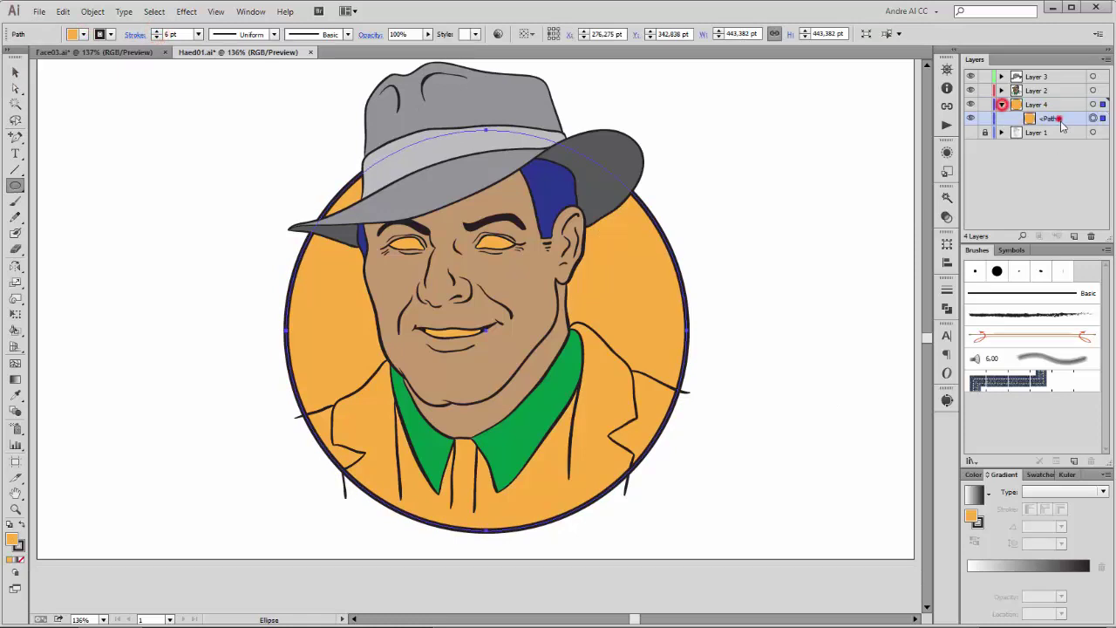
pyautogui.click(1000, 117)
pyautogui.moveTo(1049, 131); pyautogui.dragTo(1056, 101)
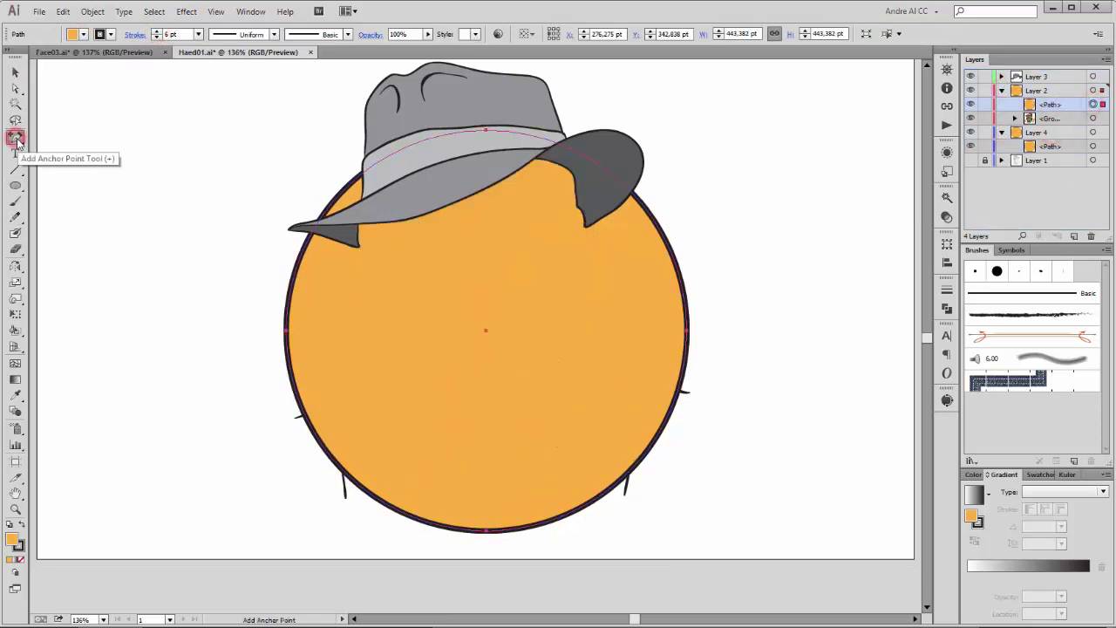
# Add an anchor to the orange circle's edge and drag anchors up so it rises behind the hat
pyautogui.click(295, 273)
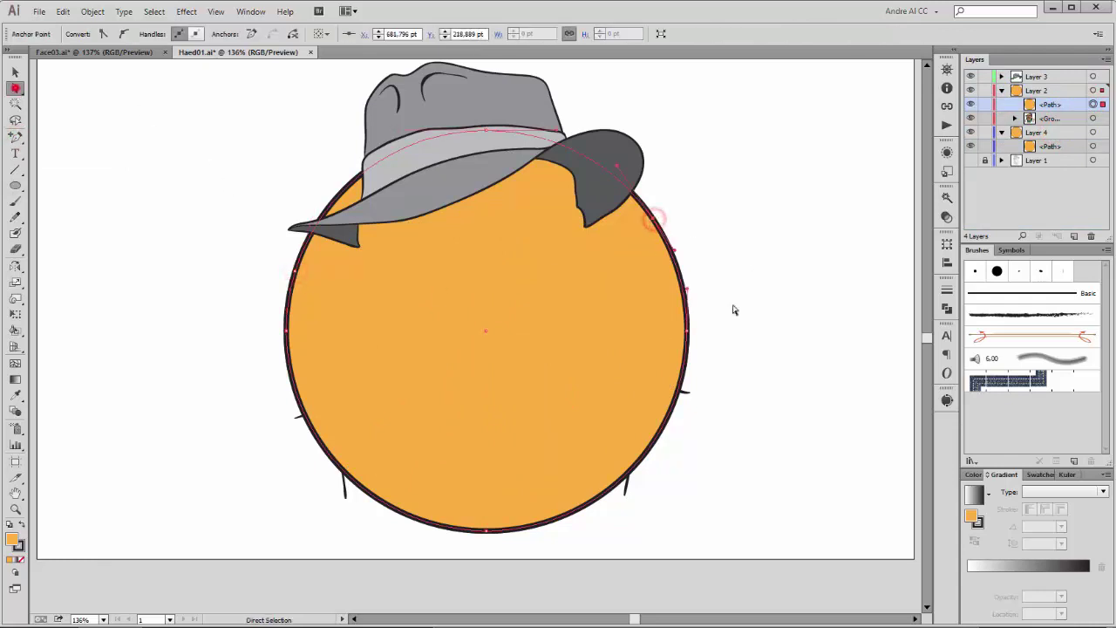
pyautogui.moveTo(652, 218); pyautogui.dragTo(678, 214)
pyautogui.moveTo(293, 386); pyautogui.dragTo(233, 246)
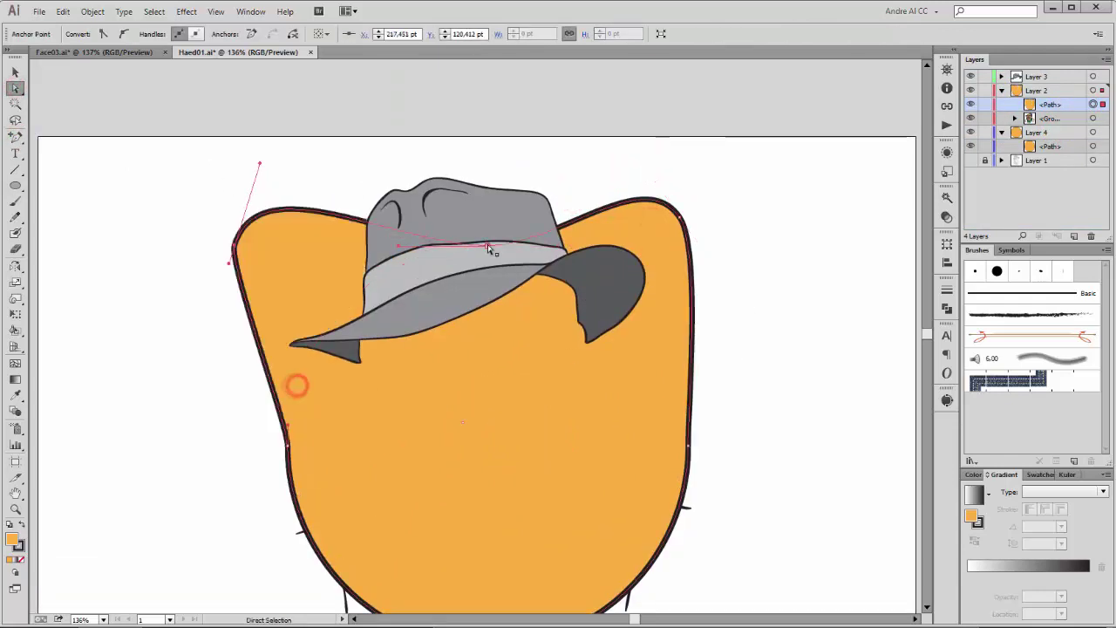
pyautogui.moveTo(486, 245); pyautogui.dragTo(481, 149)
# Make the reshaped circle a clipping mask for the face layer
pyautogui.click(824, 231)
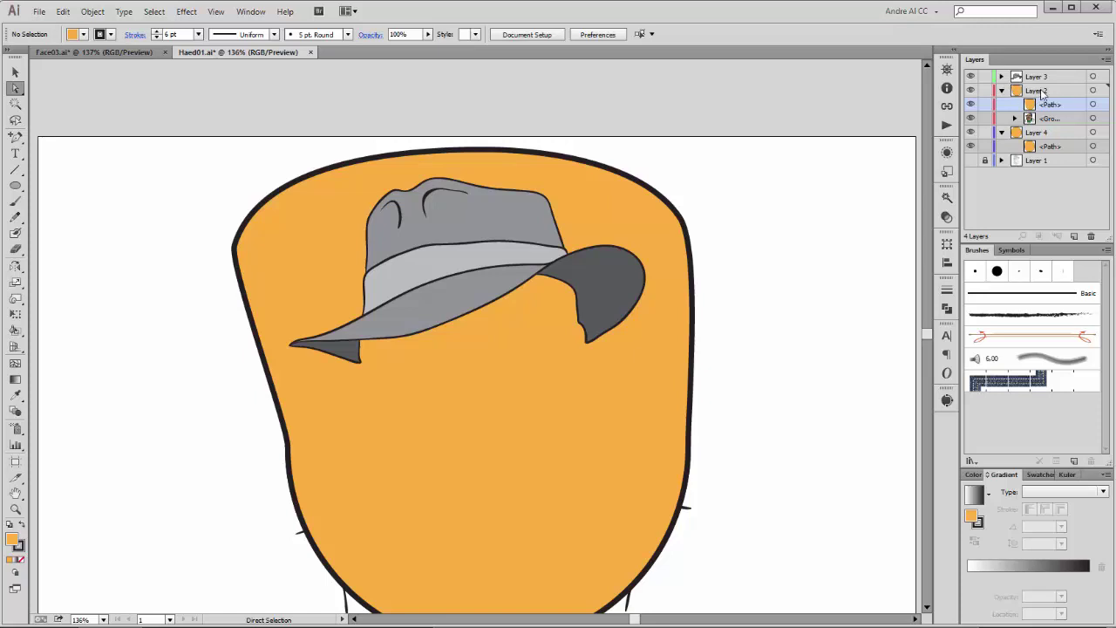
pyautogui.click(1038, 235)
pyautogui.scroll(-1, 841, 310)
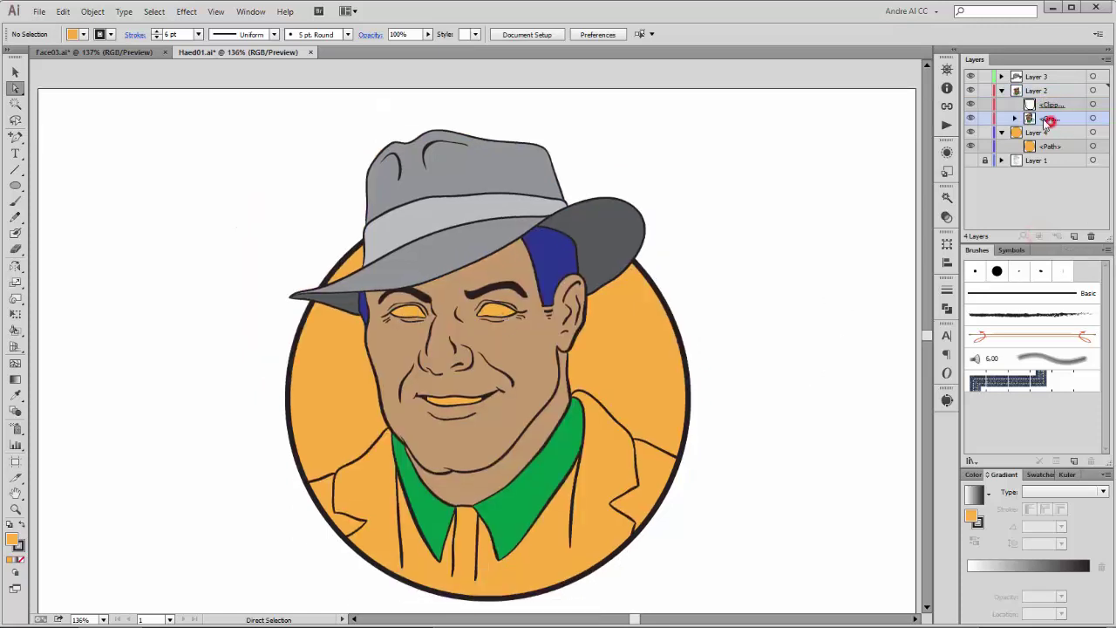
# Live-paint the eyes and teeth in the face group with white fill and no stroke
pyautogui.click(15, 330)
pyautogui.click(109, 34)
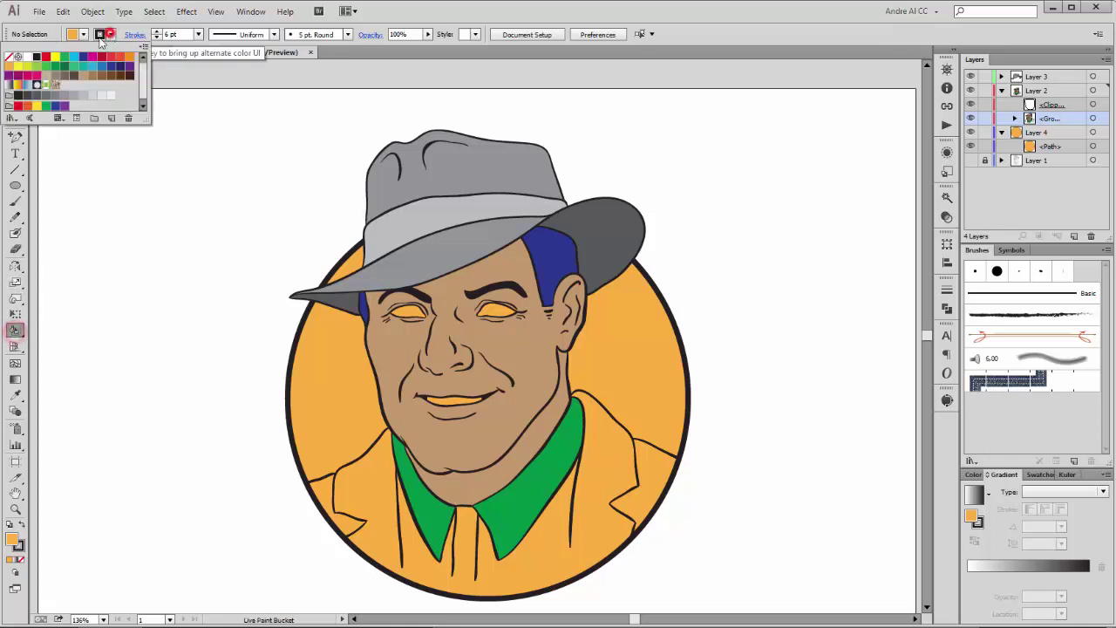
pyautogui.click(9, 57)
pyautogui.click(83, 34)
pyautogui.click(1092, 118)
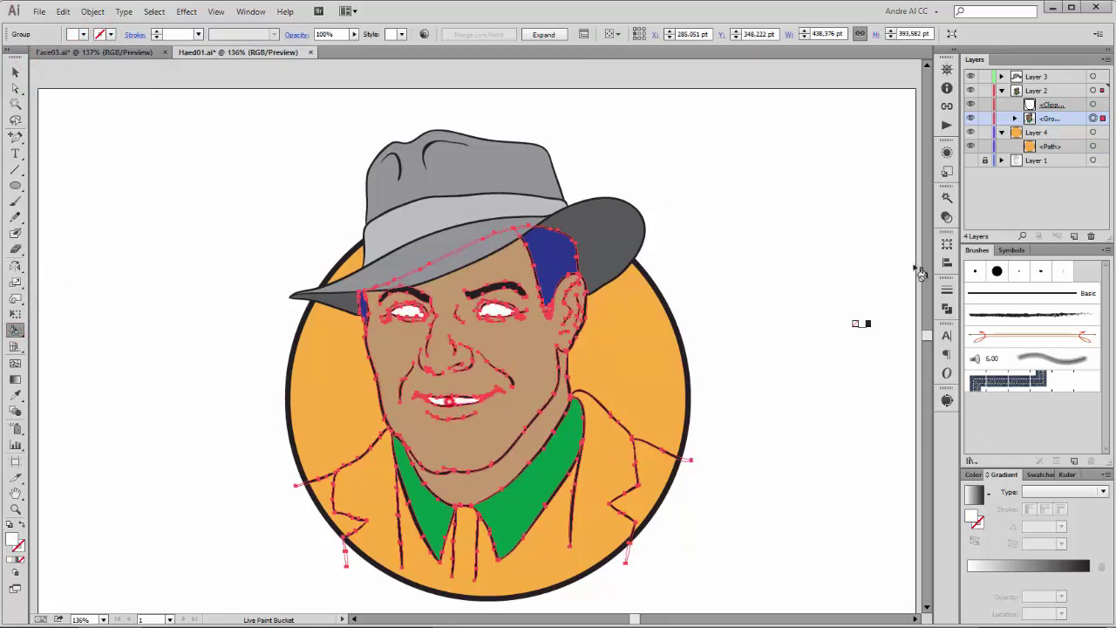
pyautogui.keyDown('ctrl'); pyautogui.click(853, 204); pyautogui.keyUp('ctrl')
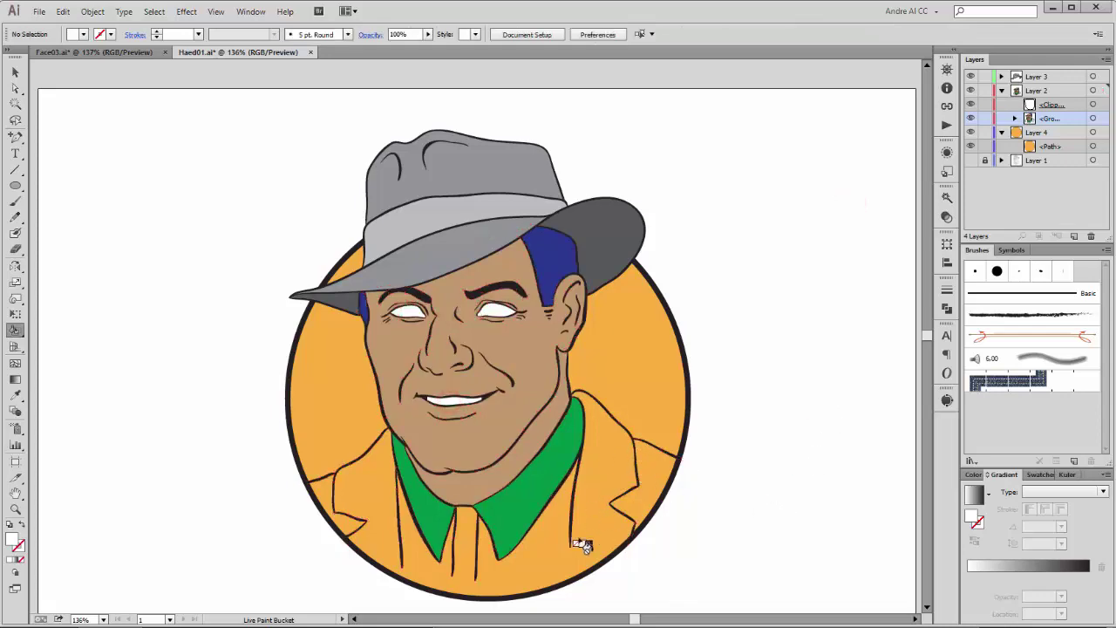
# Extend three jacket lines down to the badge rim with a black Blob Brush
pyautogui.hotkey('ctrl', '+')
pyautogui.moveTo(588, 489); pyautogui.dragTo(560, 370)
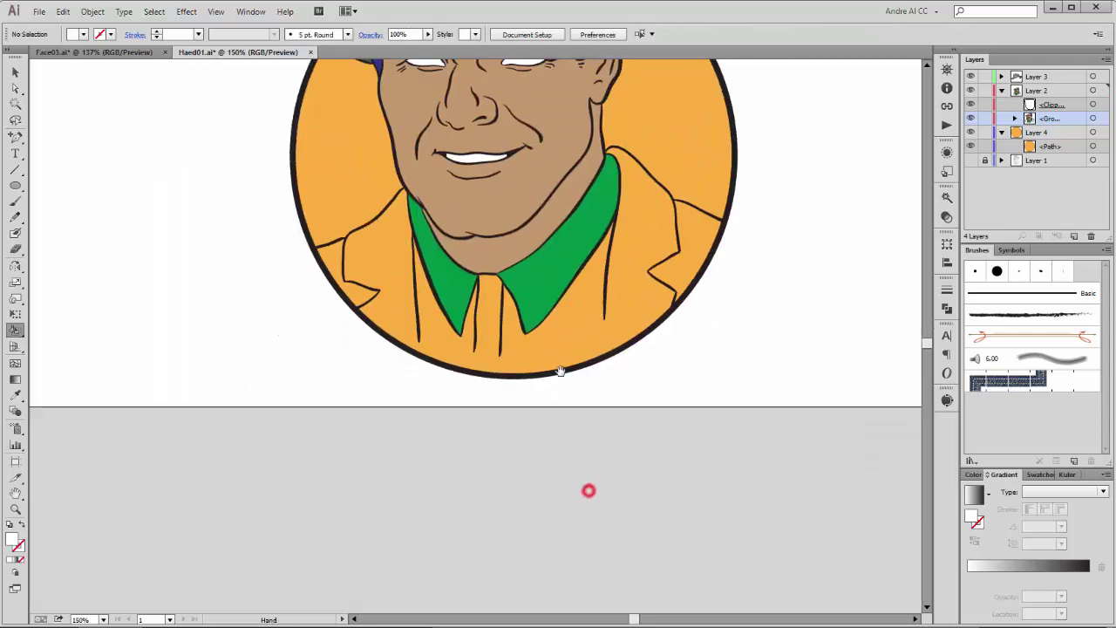
pyautogui.click(17, 232)
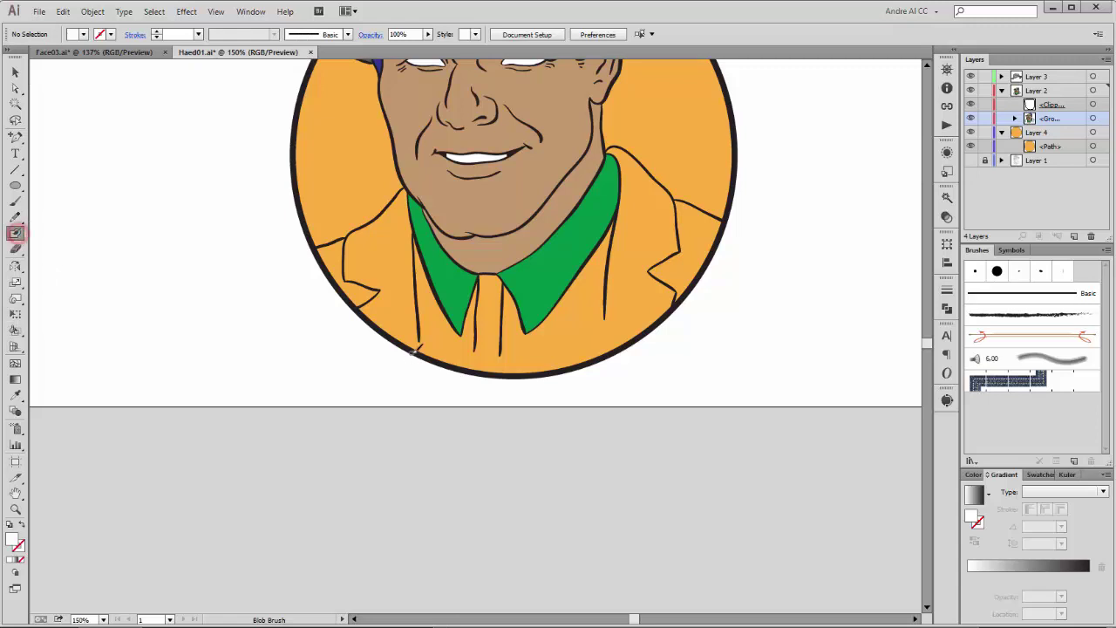
pyautogui.moveTo(387, 335); pyautogui.dragTo(493, 391)
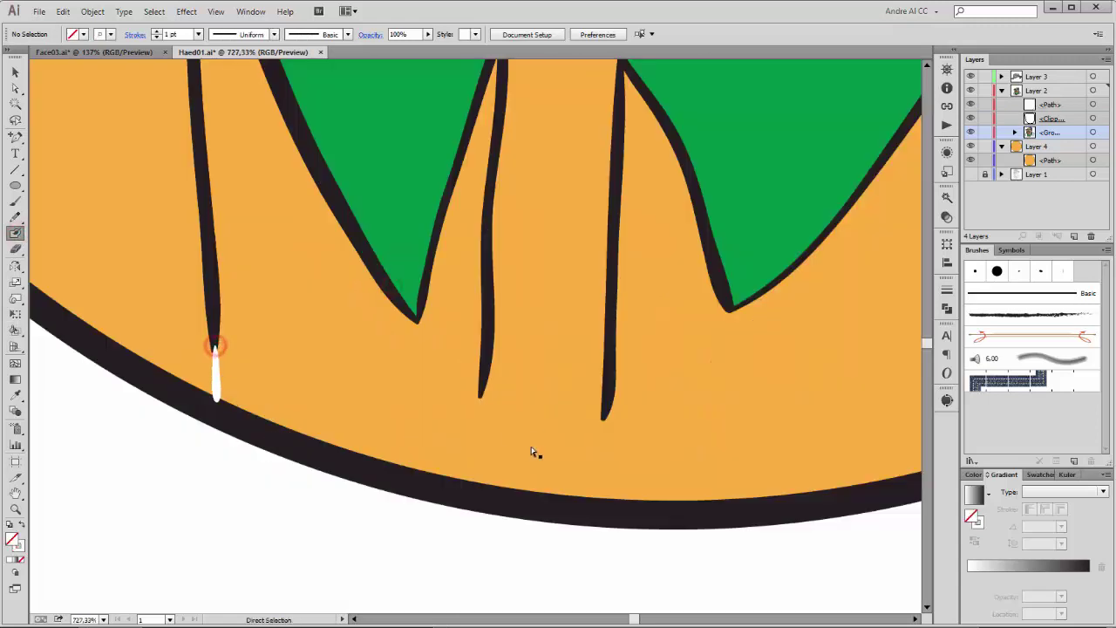
pyautogui.click(85, 34)
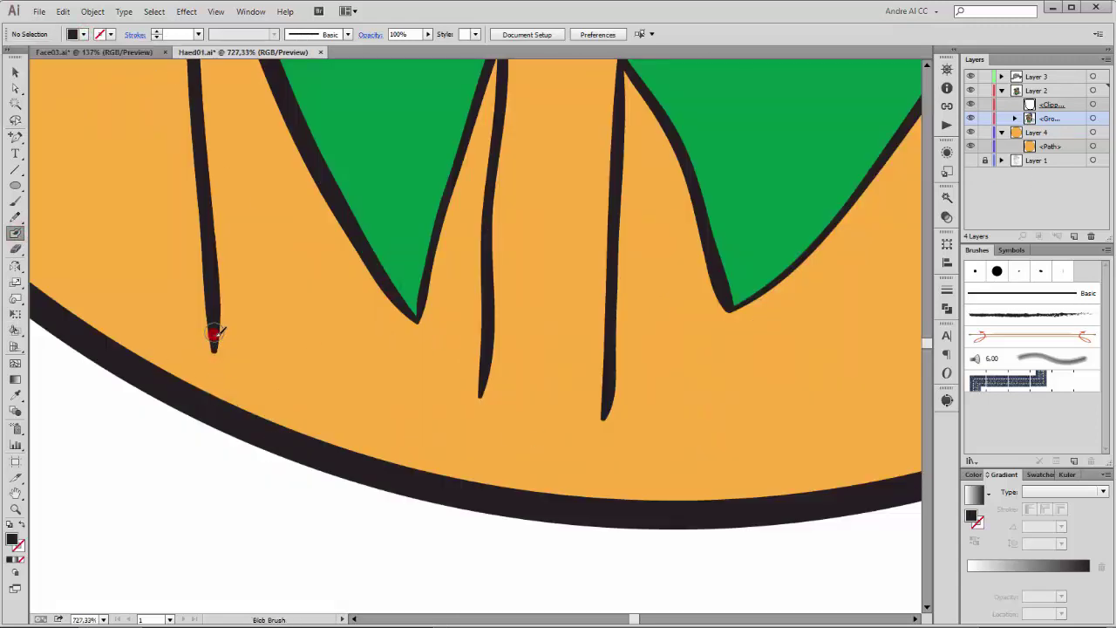
pyautogui.moveTo(214, 333); pyautogui.dragTo(218, 400)
pyautogui.moveTo(610, 423); pyautogui.dragTo(607, 493)
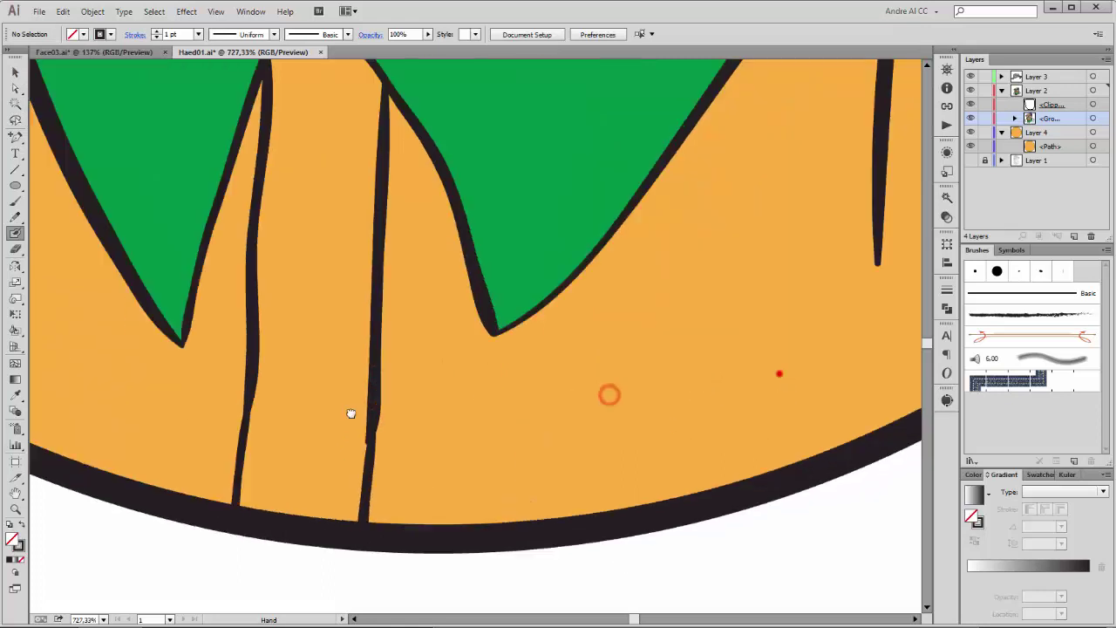
pyautogui.moveTo(608, 291); pyautogui.dragTo(602, 445)
pyautogui.hotkey('ctrl', '0')
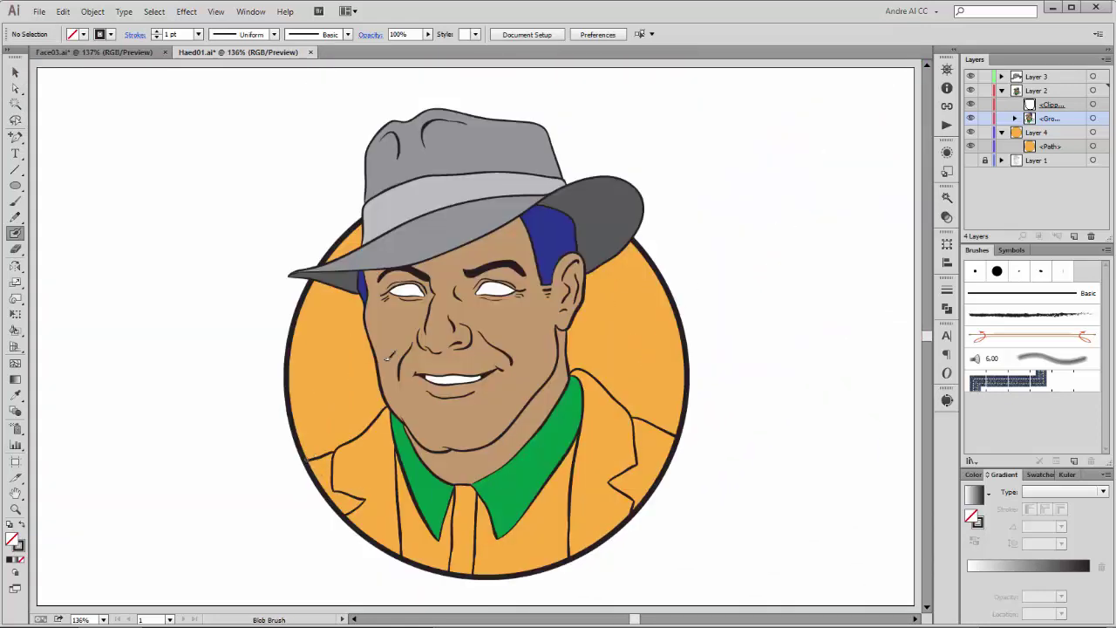
# Duplicate the orange circle Layer 4 and move the copy above the face Layer 2
pyautogui.press('v')
pyautogui.moveTo(1055, 138); pyautogui.dragTo(1040, 181)
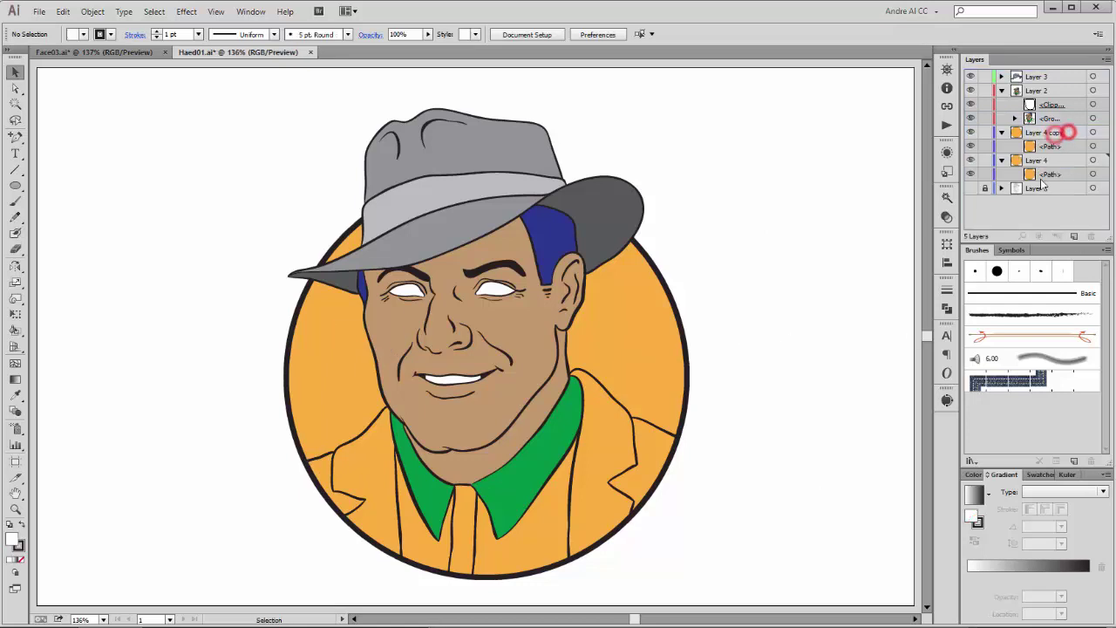
pyautogui.click(1053, 132)
pyautogui.moveTo(1054, 79); pyautogui.dragTo(1058, 91)
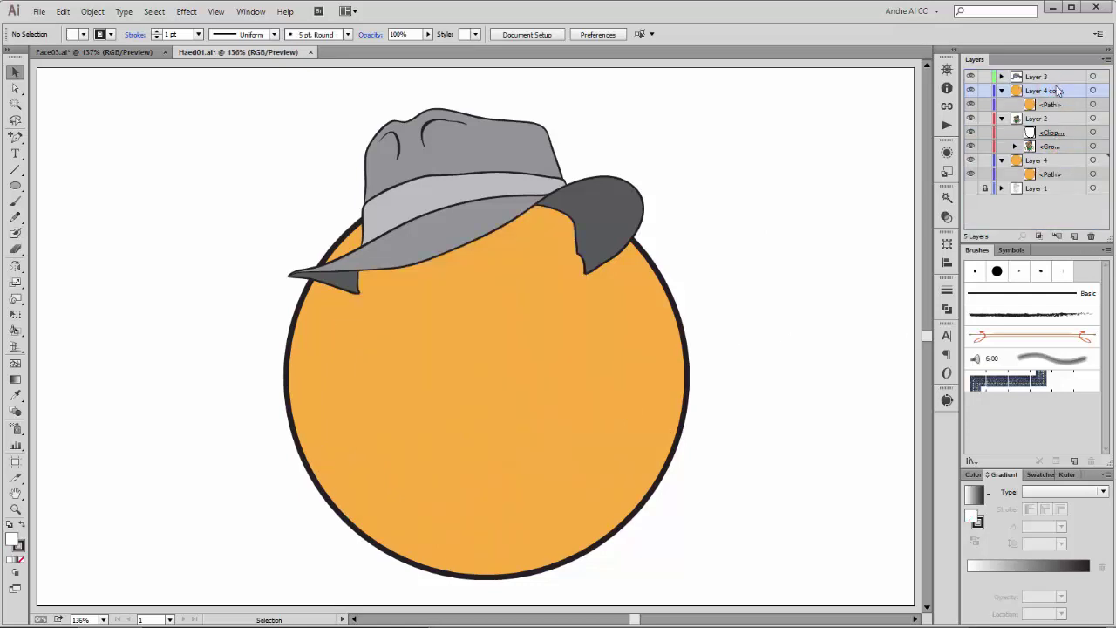
pyautogui.doubleClick(969, 89)
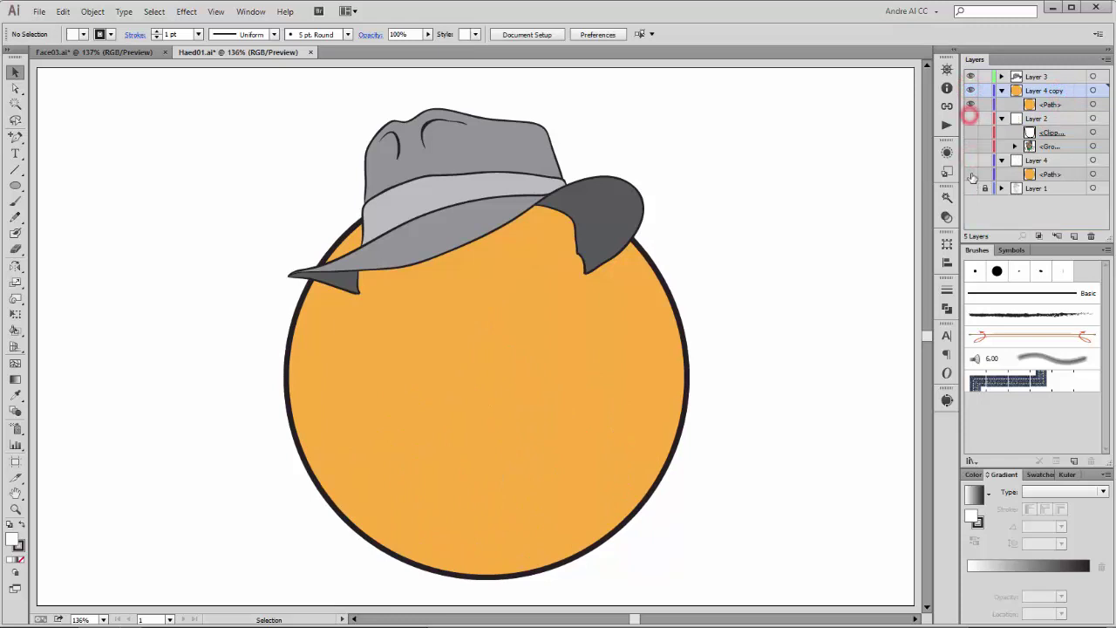
# Remove the fill from the copied orange circle so the face shows through
pyautogui.click(674, 345)
pyautogui.click(72, 34)
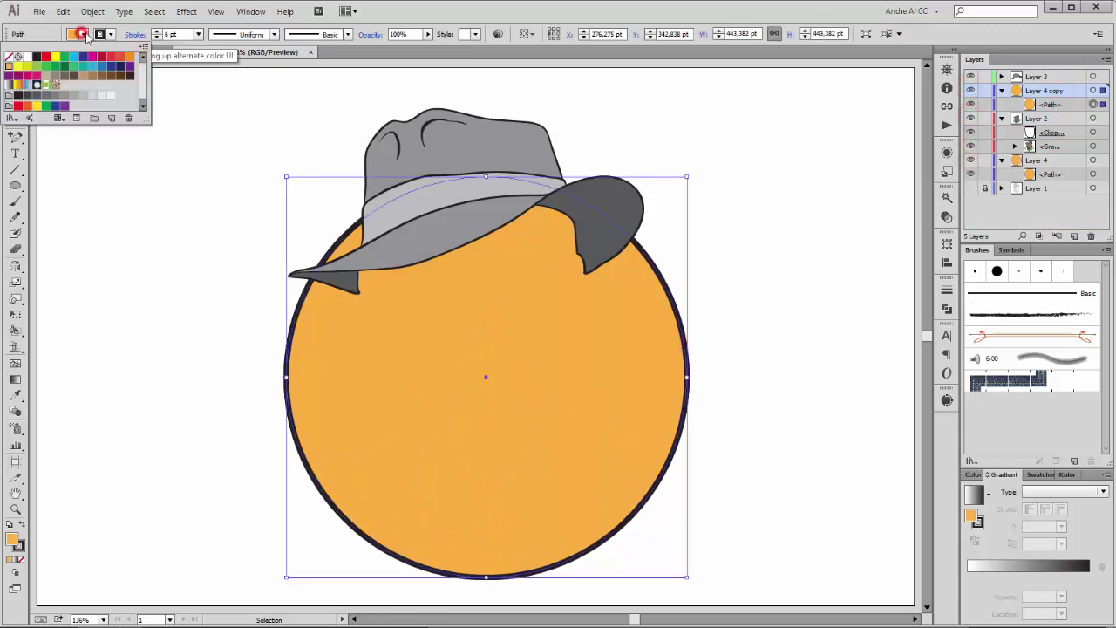
pyautogui.click(13, 61)
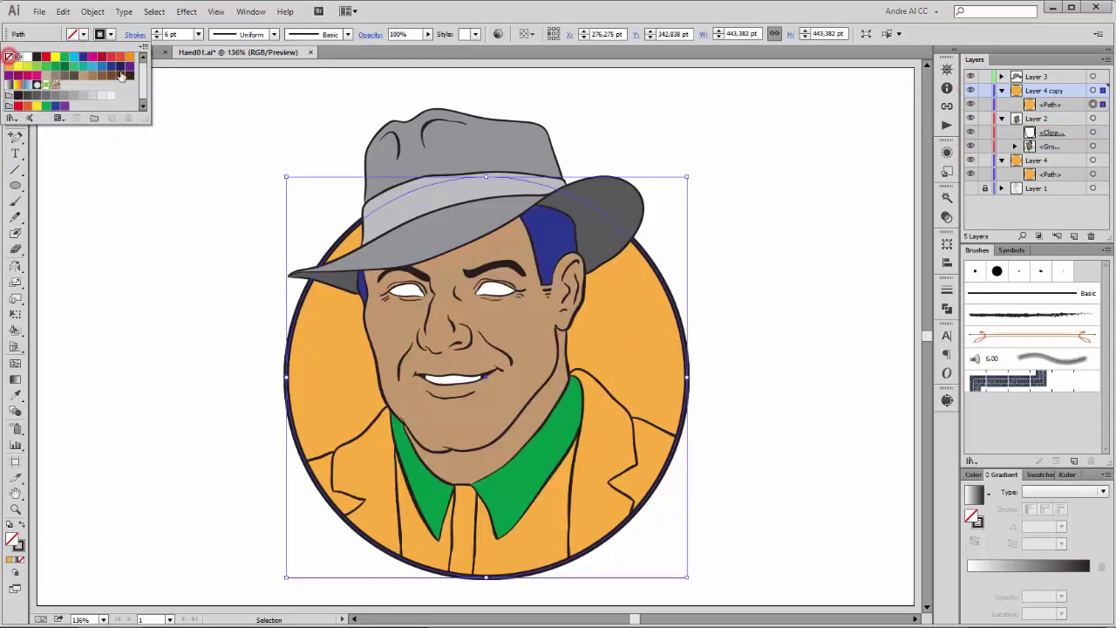
# Paint a Blob Brush stroke along the badge's lower edge, undoing a stray stroke first
pyautogui.click(1091, 145)
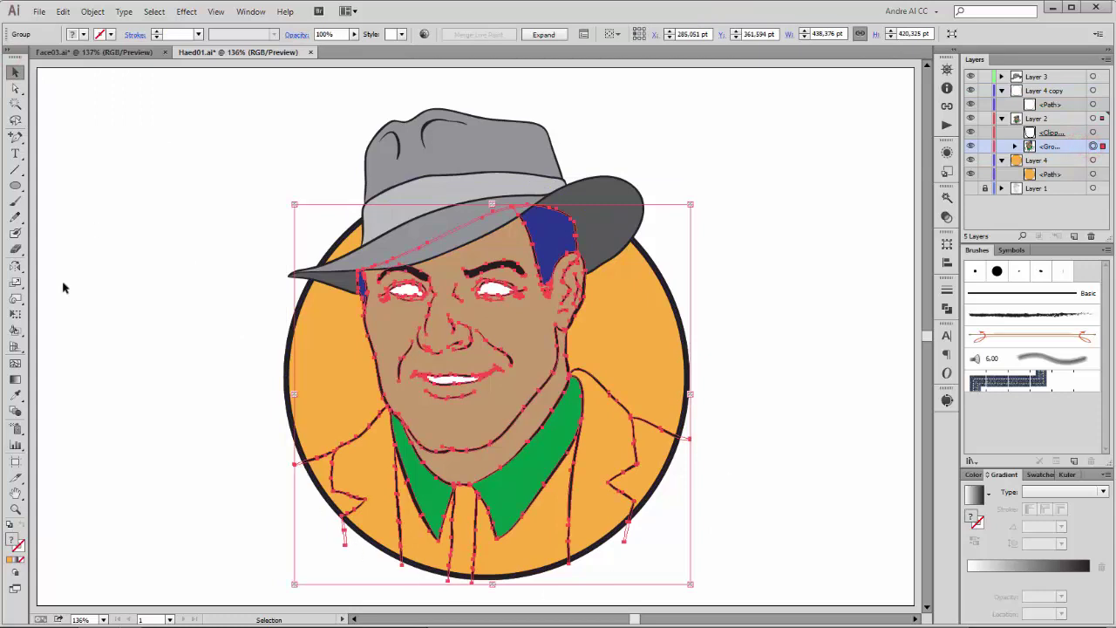
pyautogui.click(16, 233)
pyautogui.click(297, 465)
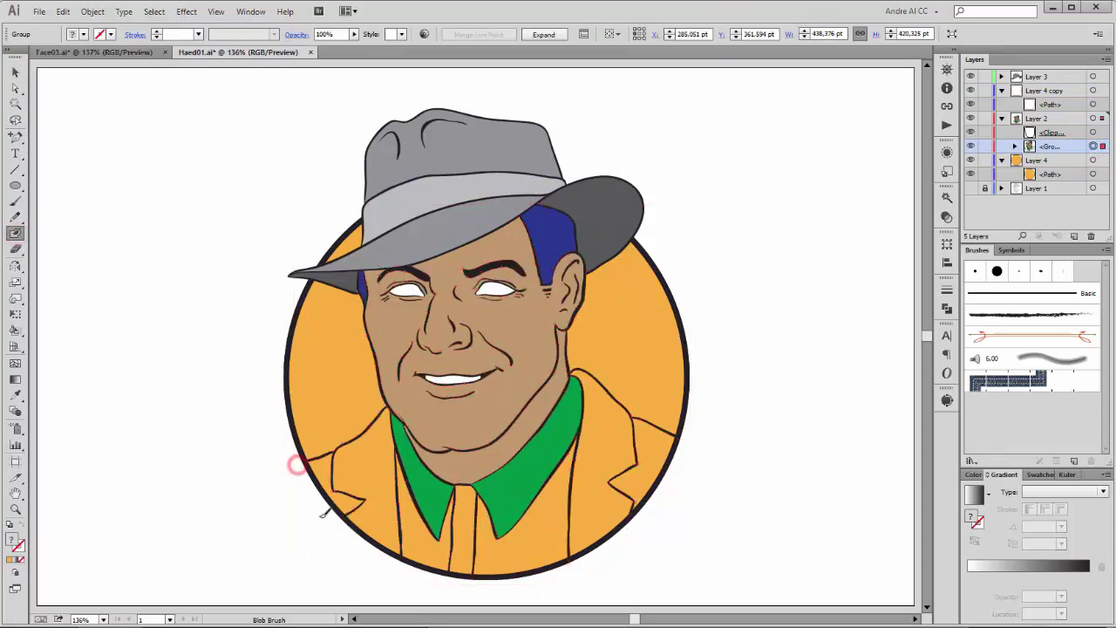
pyautogui.click(63, 12)
pyautogui.click(95, 24)
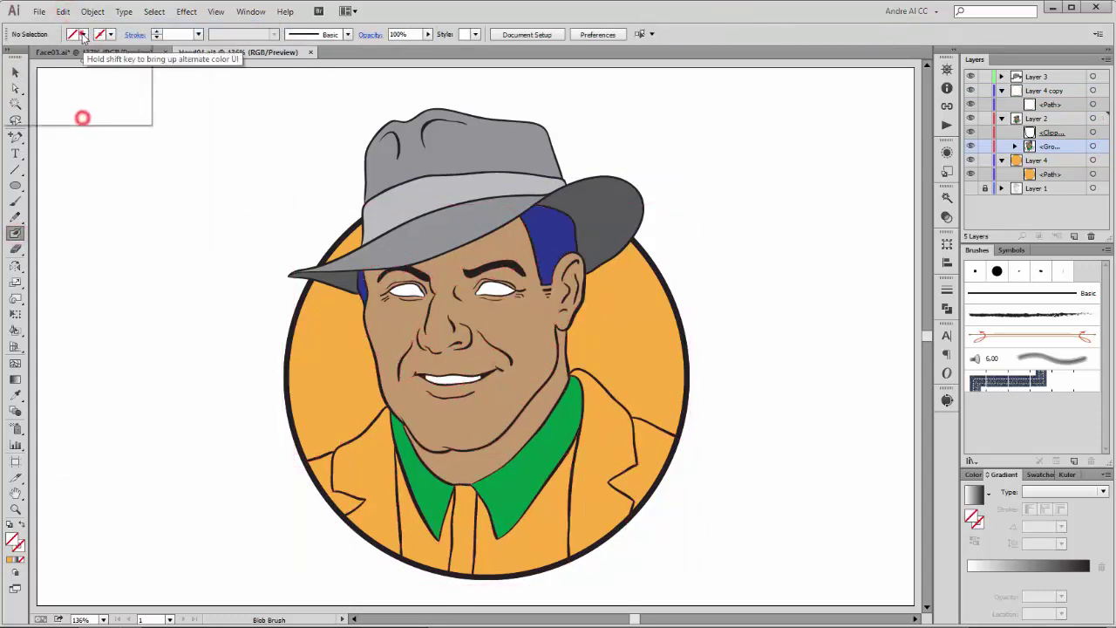
pyautogui.click(1093, 145)
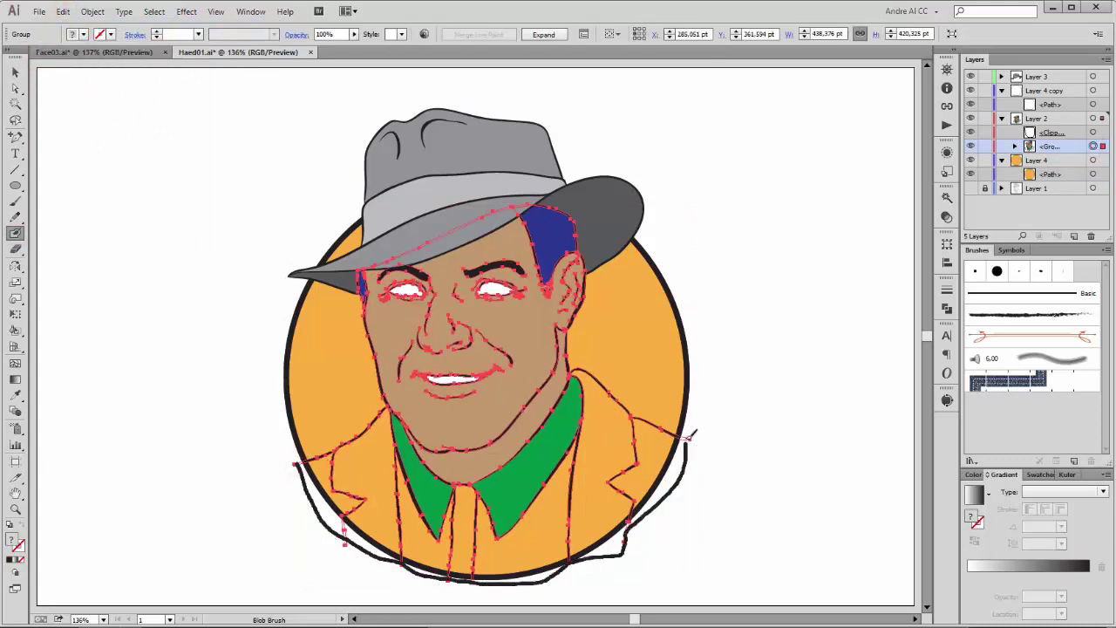
pyautogui.moveTo(690, 433); pyautogui.dragTo(754, 360)
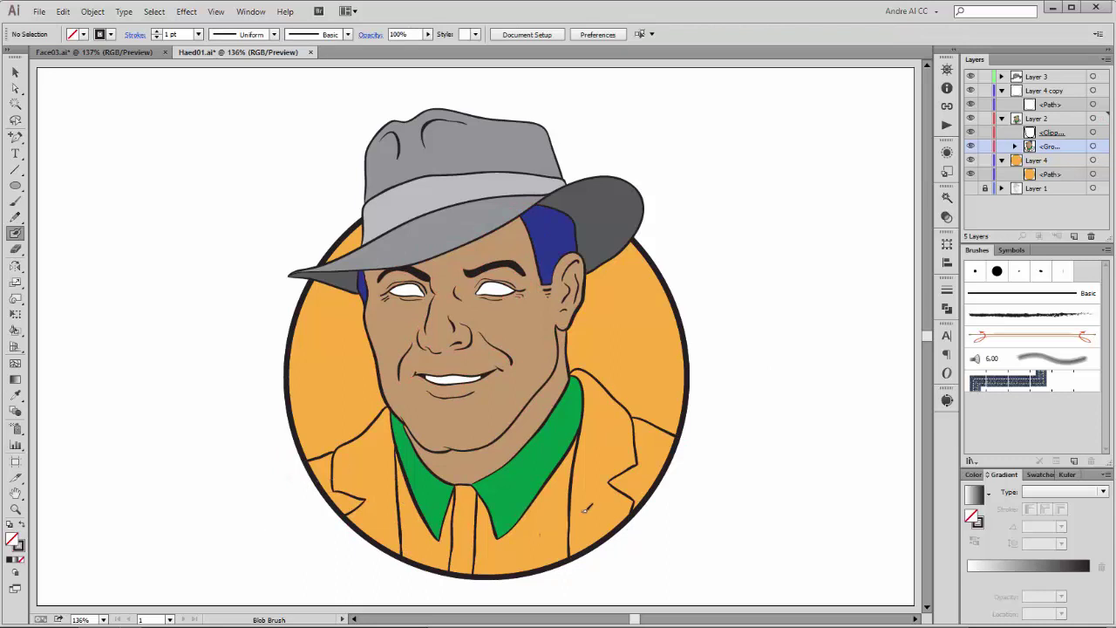
# Live-paint the shirt's left panel, centre placket and right panel green with no stroke
pyautogui.click(15, 331)
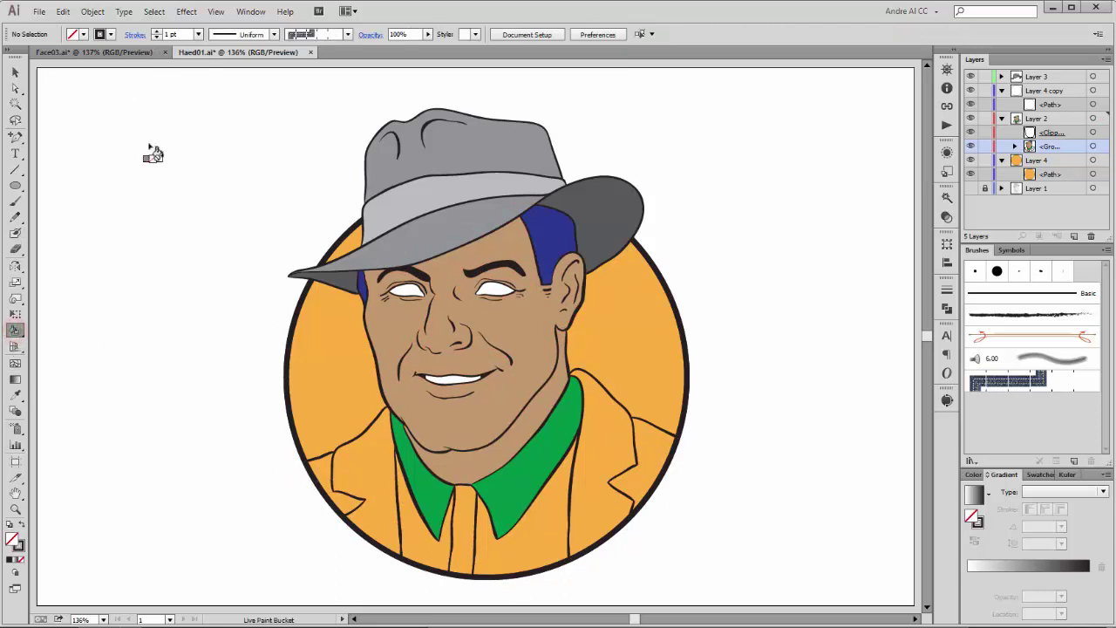
pyautogui.click(111, 34)
pyautogui.click(10, 58)
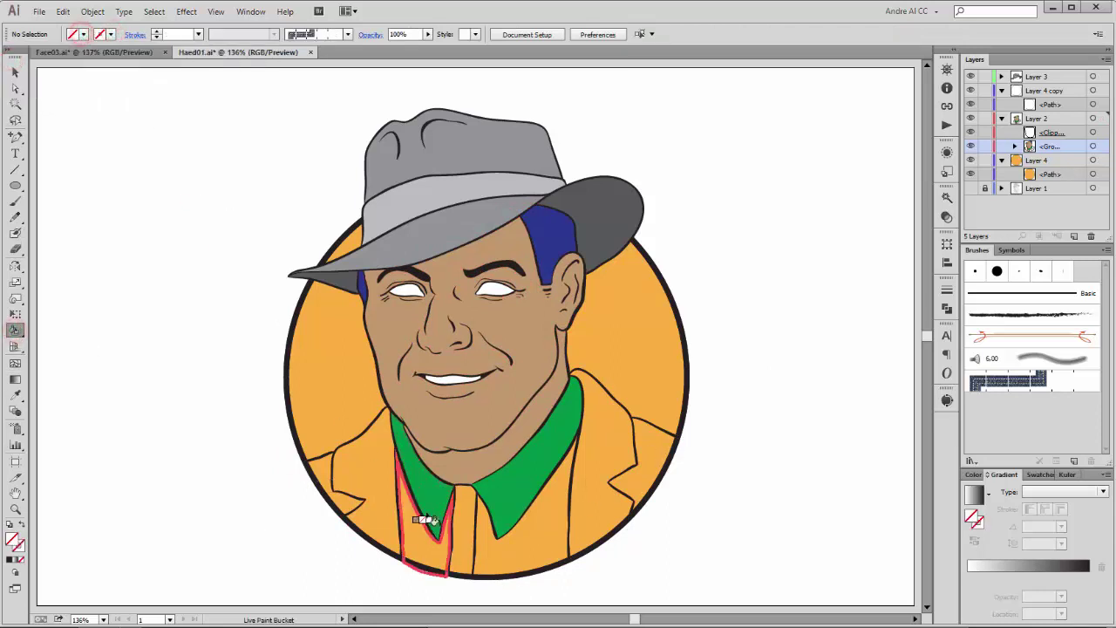
pyautogui.click(83, 34)
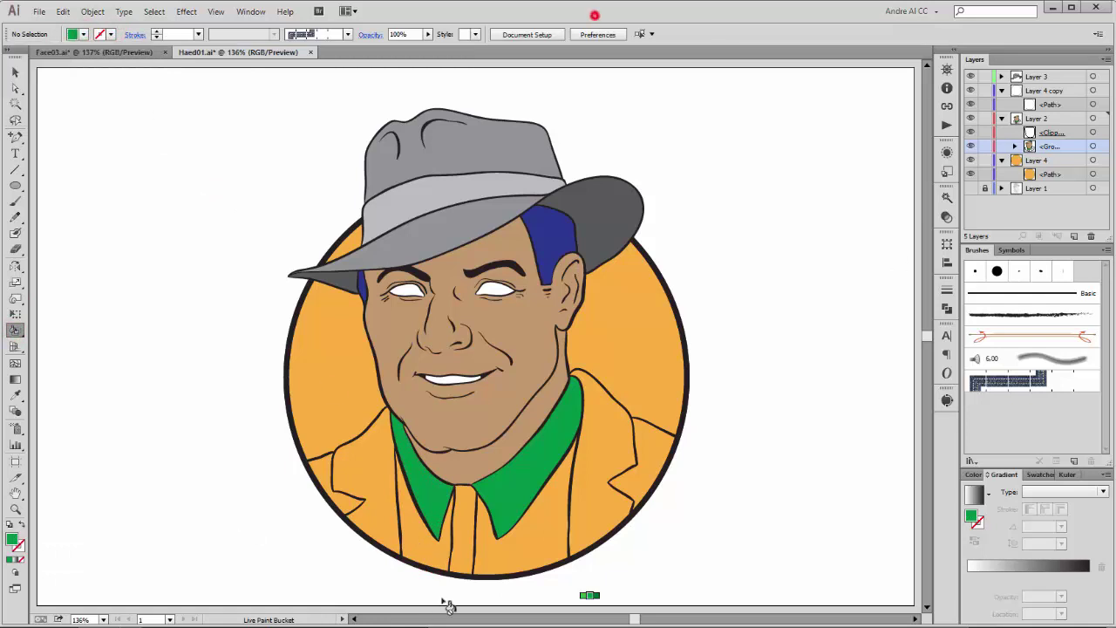
pyautogui.click(427, 532)
pyautogui.click(462, 528)
pyautogui.click(502, 549)
# Fill the jacket's left and right sides brown, then select the portrait group
pyautogui.click(113, 75)
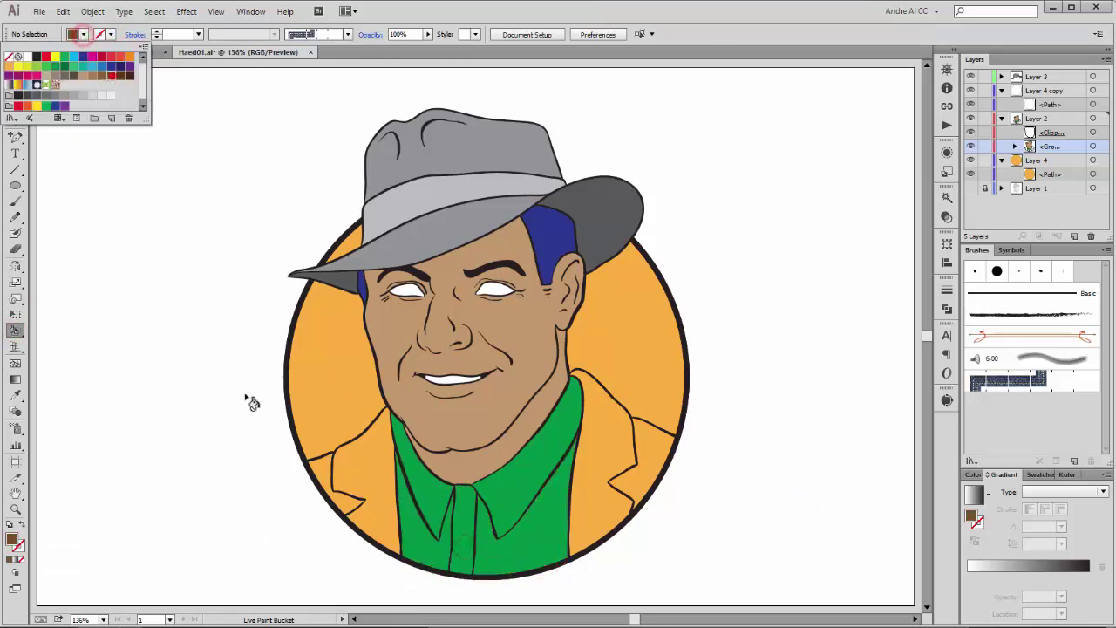
pyautogui.click(357, 489)
pyautogui.click(597, 504)
pyautogui.click(656, 450)
pyautogui.press('v')
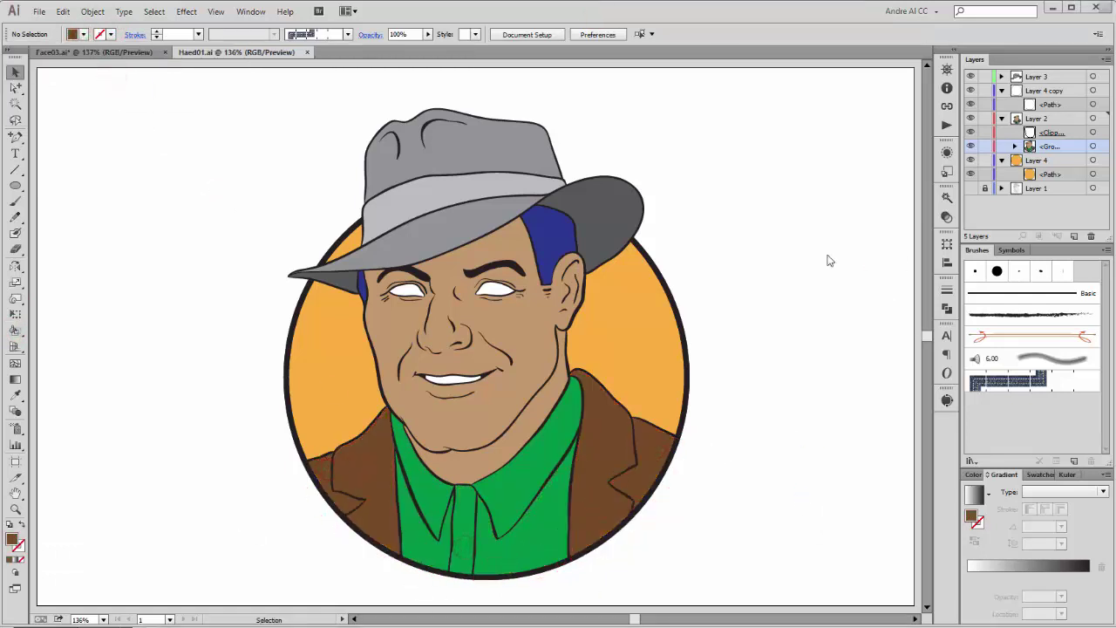
pyautogui.click(1092, 146)
# Expand the Live Paint group into ordinary shapes and select both eye whites
pyautogui.click(93, 12)
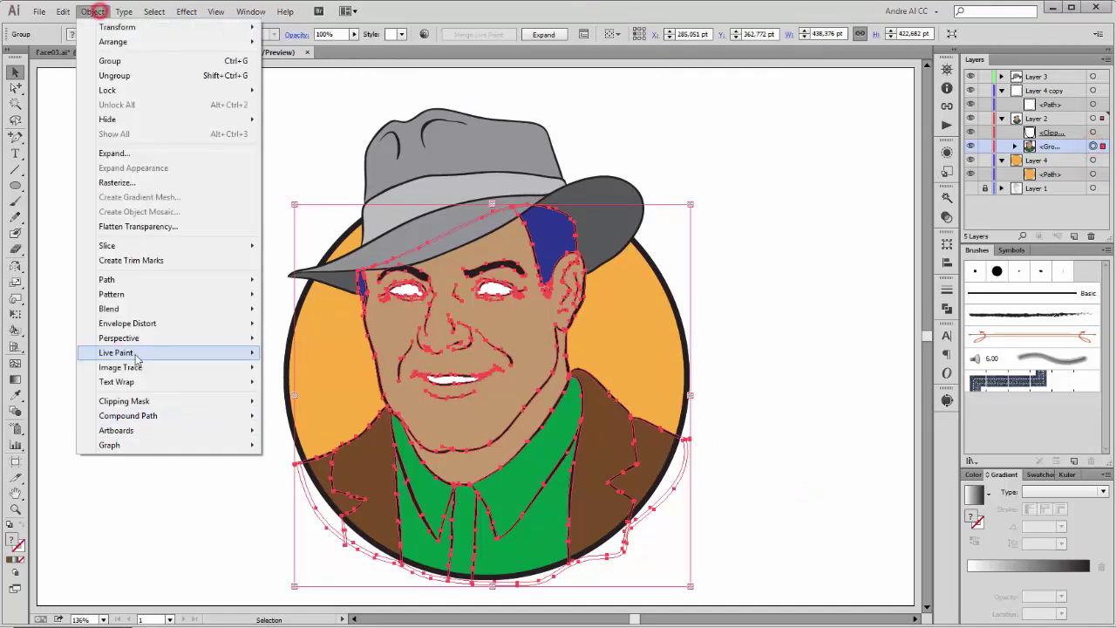
pyautogui.click(287, 423)
pyautogui.click(16, 88)
pyautogui.click(391, 291)
pyautogui.keyDown('shift'); pyautogui.click(494, 290); pyautogui.keyUp('shift')
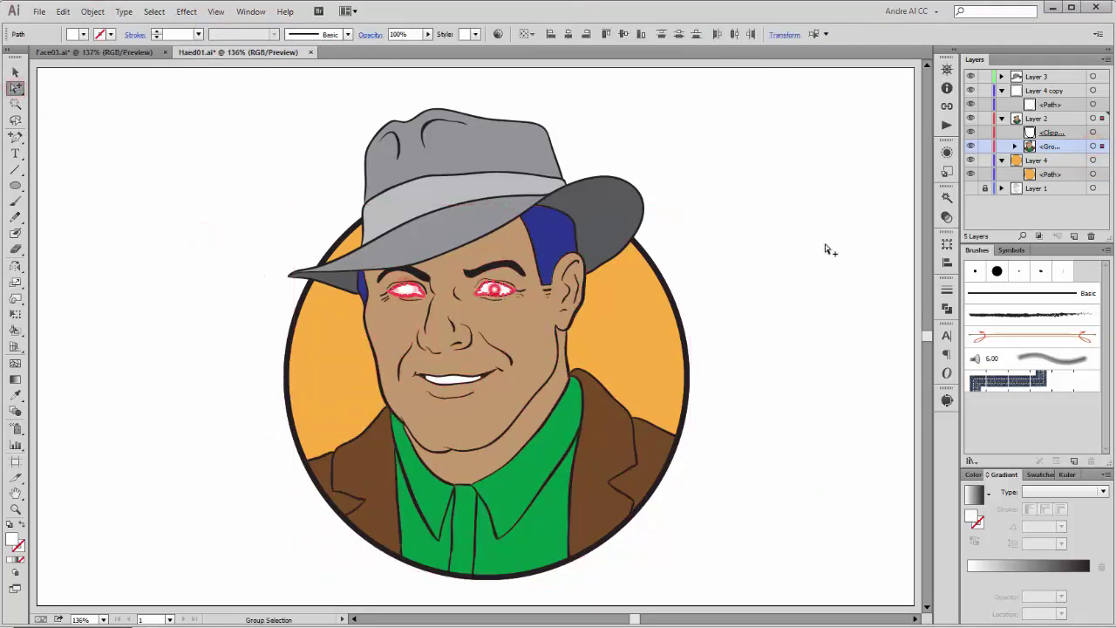
pyautogui.click(1015, 146)
# Cut and paste the eye whites in place, then combine them into a compound path
pyautogui.click(62, 12)
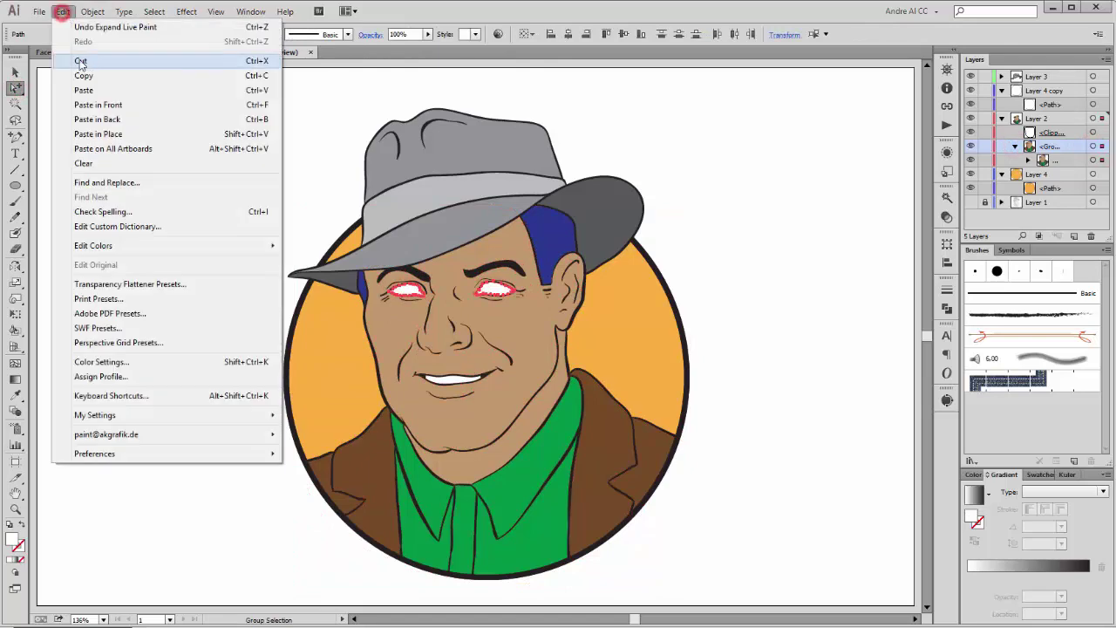
pyautogui.click(76, 54)
pyautogui.click(63, 11)
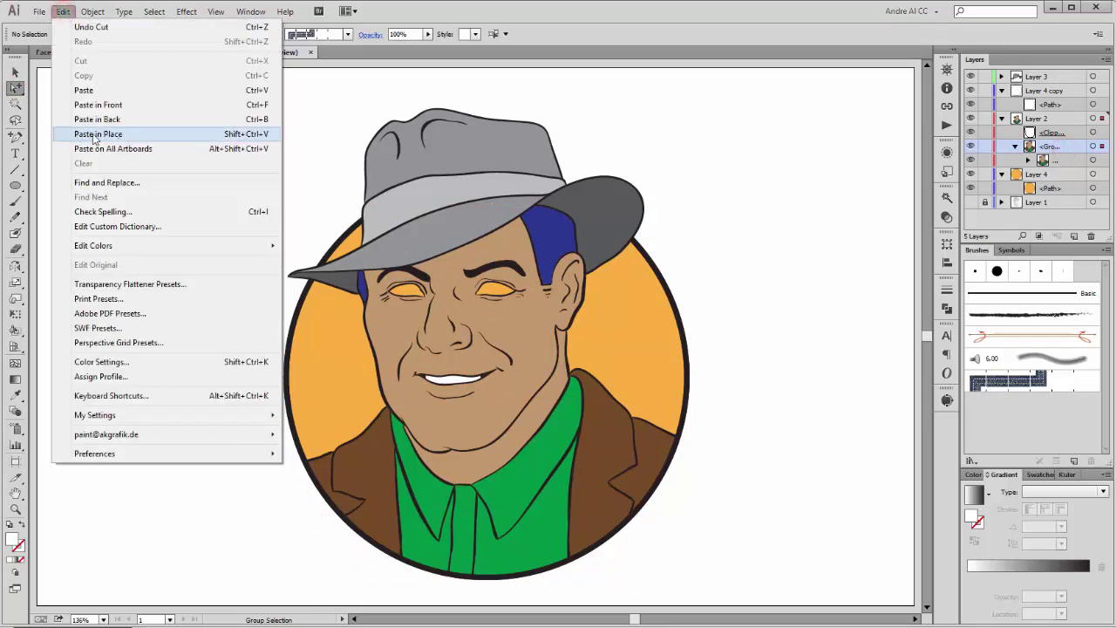
pyautogui.click(87, 131)
pyautogui.click(63, 11)
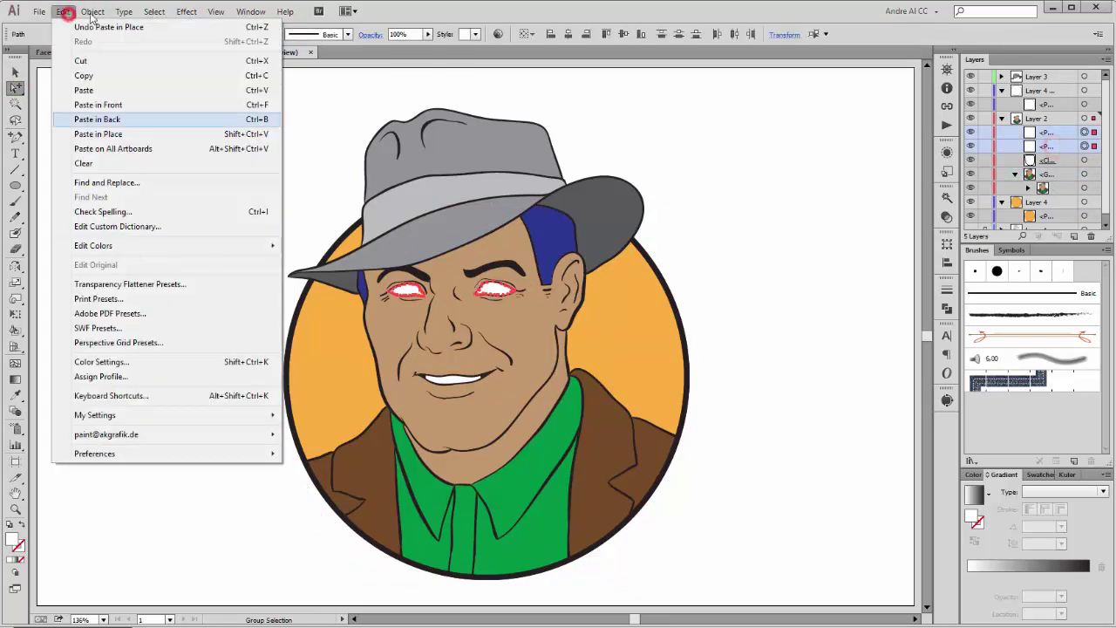
pyautogui.click(287, 416)
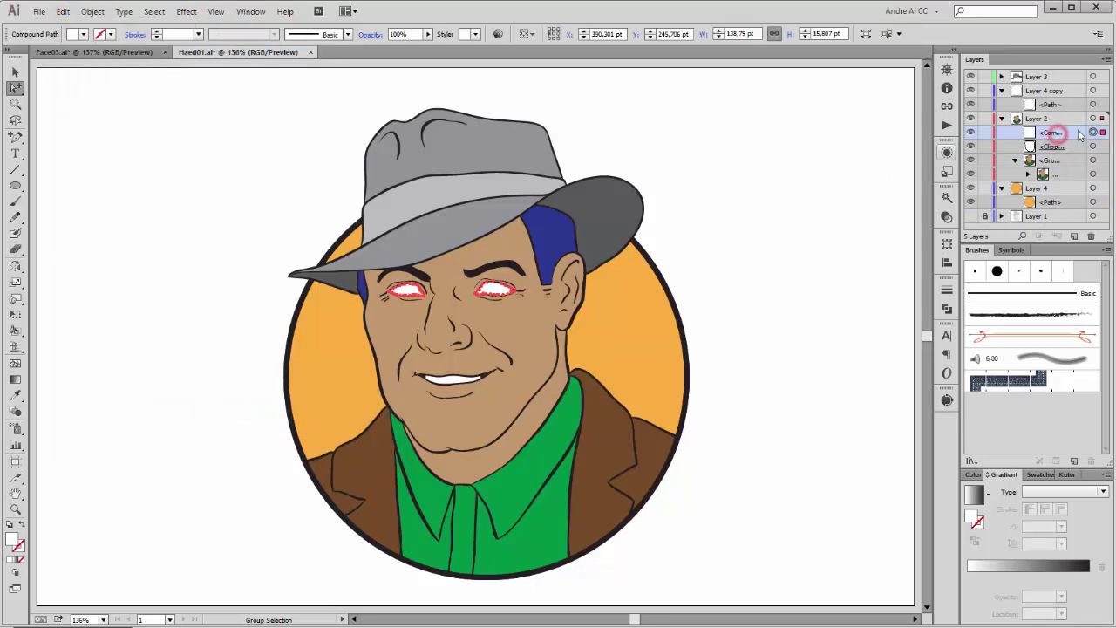
# Collect the eye-white compound path into a new Layer 6 and reselect it
pyautogui.click(1105, 59)
pyautogui.click(976, 238)
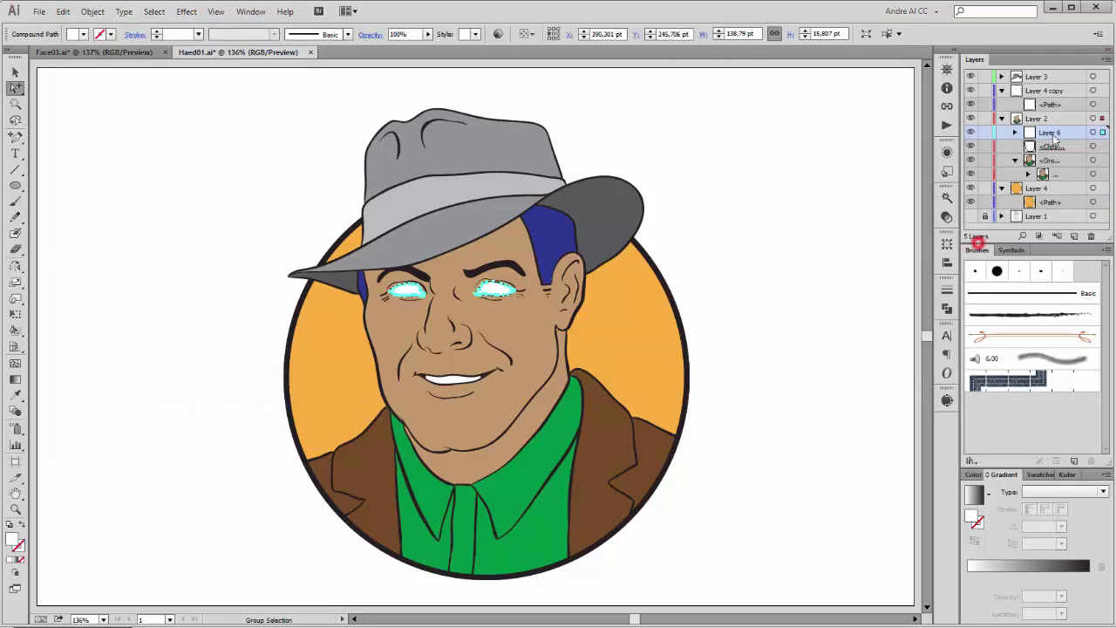
pyautogui.click(1015, 132)
pyautogui.click(874, 133)
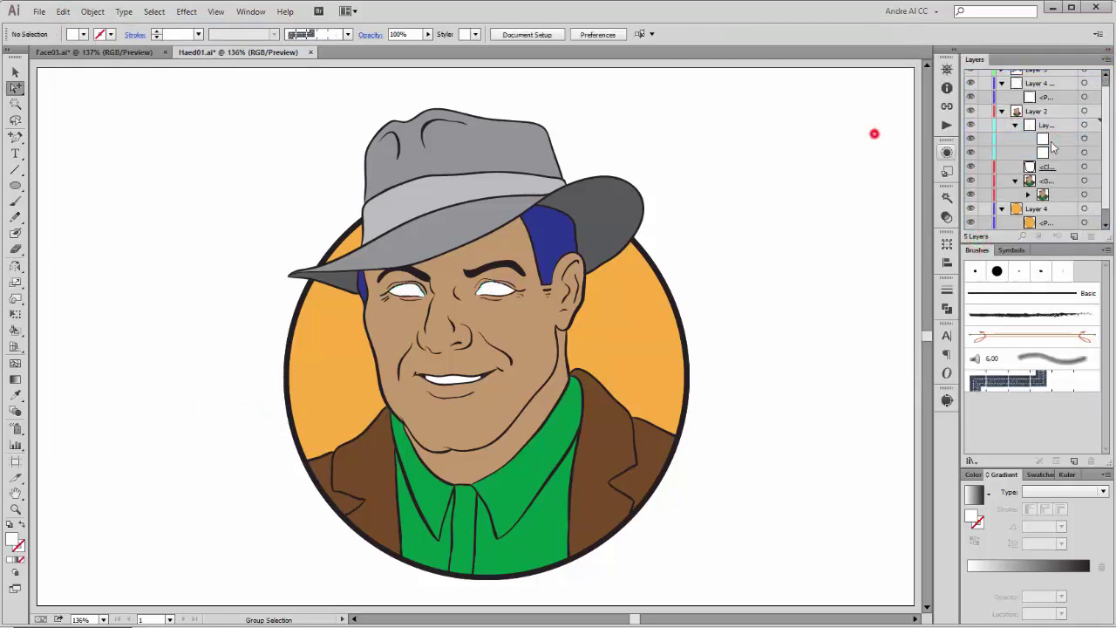
pyautogui.click(1038, 237)
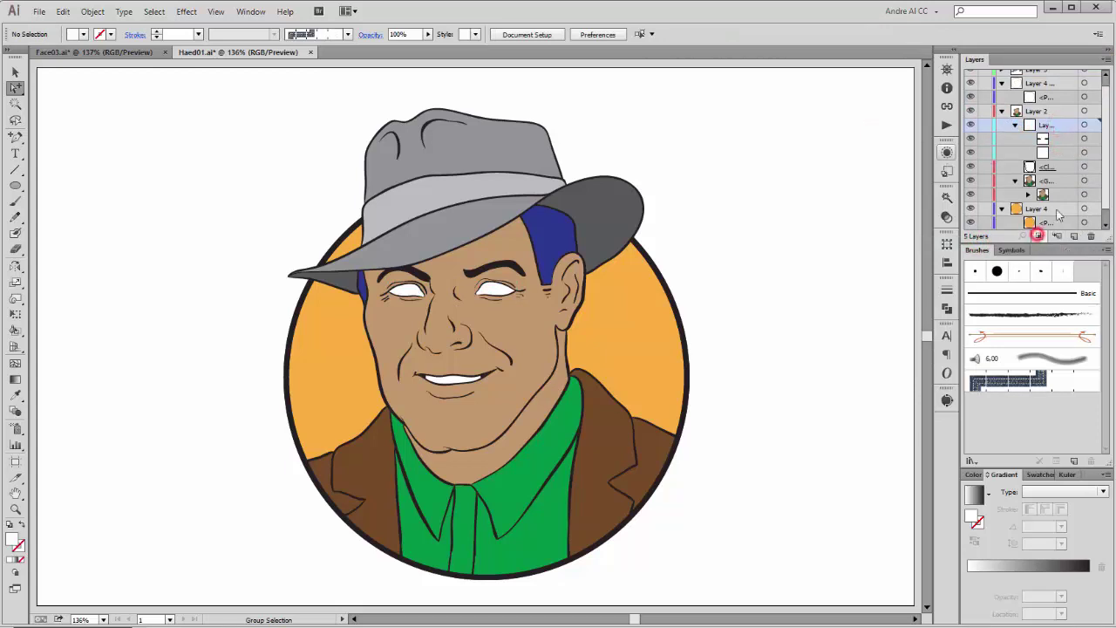
pyautogui.click(1084, 154)
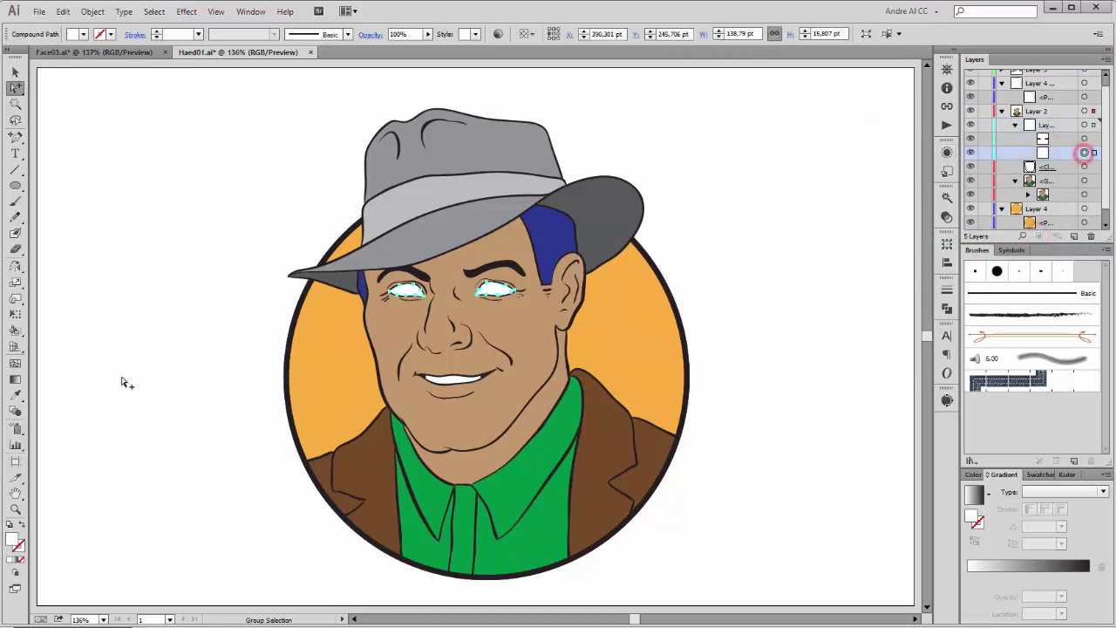
# Give the eye whites a gradient fill and release the compound path into two eyes
pyautogui.click(977, 495)
pyautogui.keyDown('alt'); pyautogui.scroll(3, 380, 318); pyautogui.keyUp('alt')
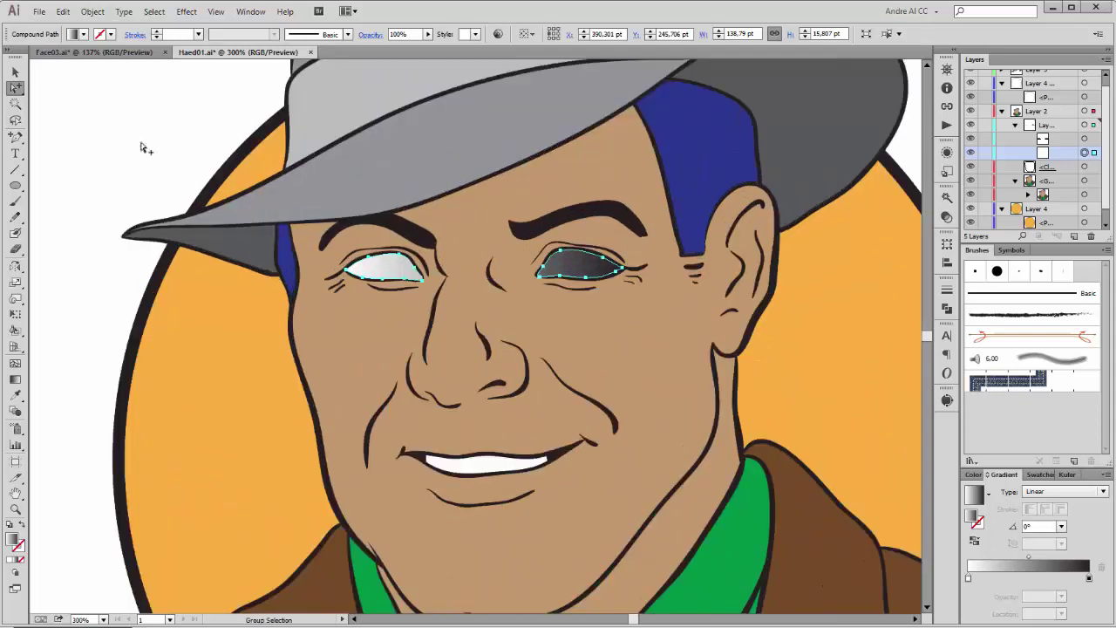
pyautogui.click(93, 11)
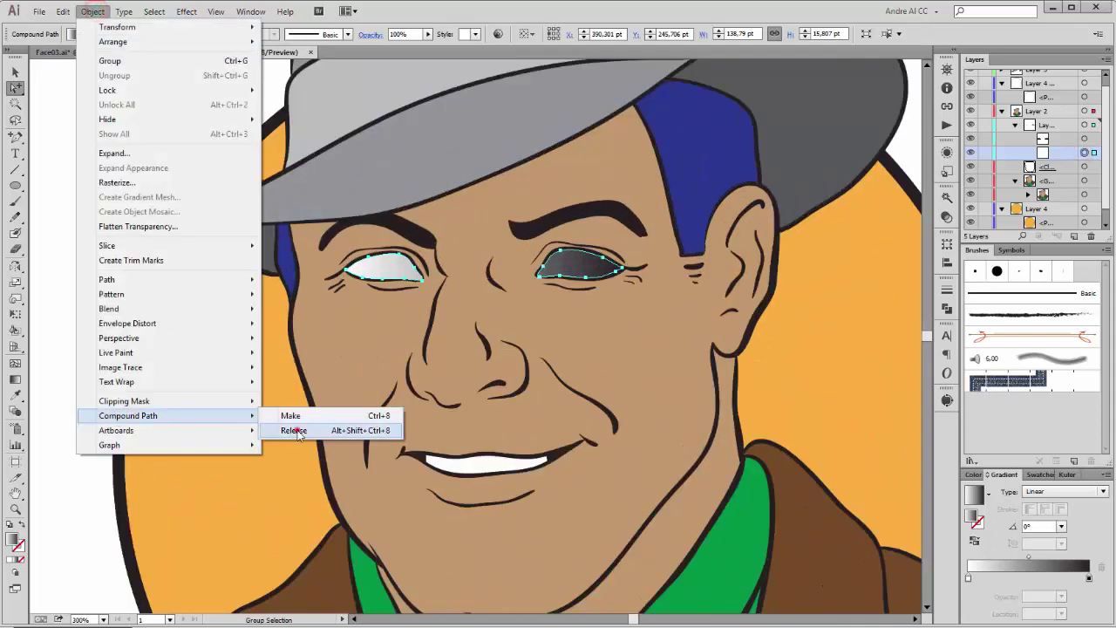
pyautogui.click(295, 430)
pyautogui.click(13, 71)
# Make the left eye's gradient radial and flatten it into a wide ellipse across the eye
pyautogui.click(383, 269)
pyautogui.click(1063, 491)
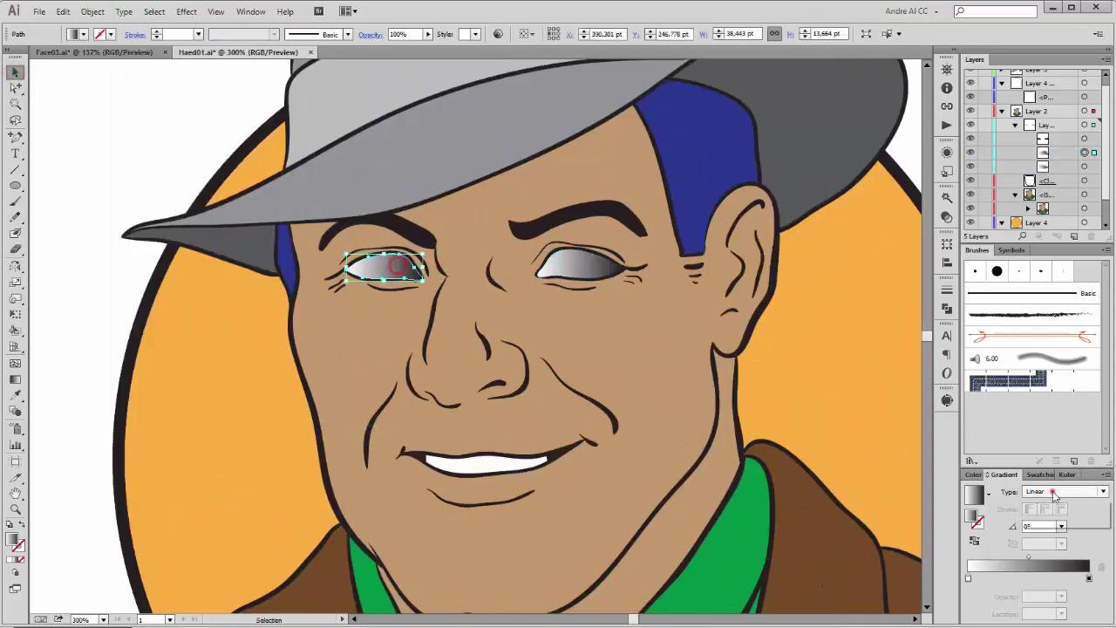
pyautogui.click(1037, 518)
pyautogui.click(14, 379)
pyautogui.moveTo(383, 240); pyautogui.dragTo(404, 276)
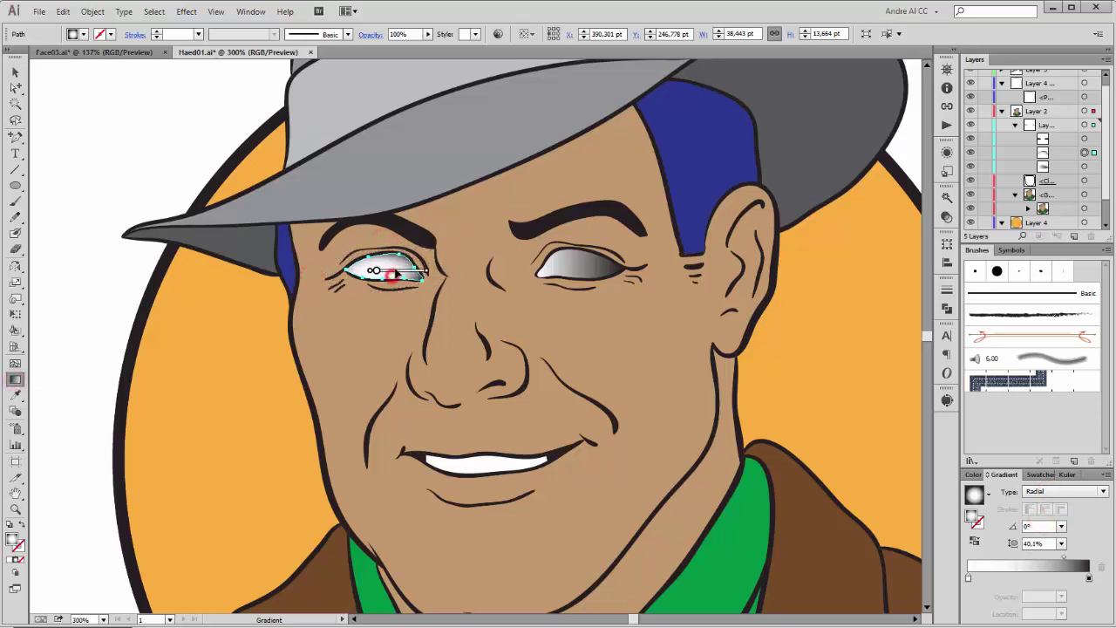
pyautogui.moveTo(311, 276); pyautogui.dragTo(398, 266)
# Copy the left eye's radial gradient onto the right eye and redraw it from the centre
pyautogui.click(14, 87)
pyautogui.click(572, 267)
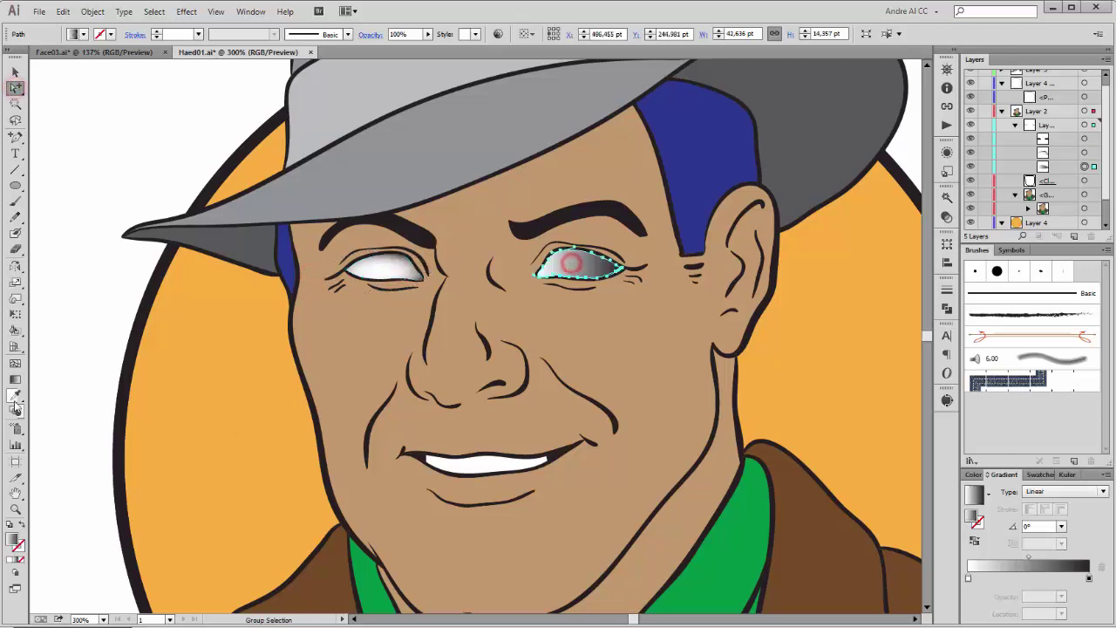
pyautogui.click(17, 398)
pyautogui.click(391, 262)
pyautogui.press('g')
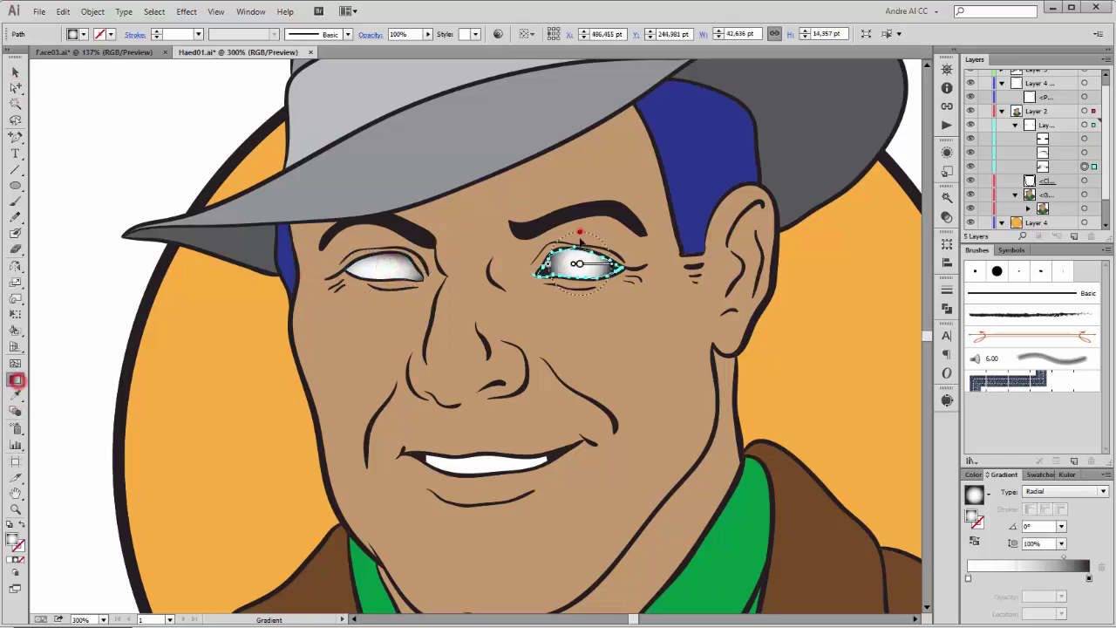
pyautogui.moveTo(584, 269); pyautogui.dragTo(647, 269)
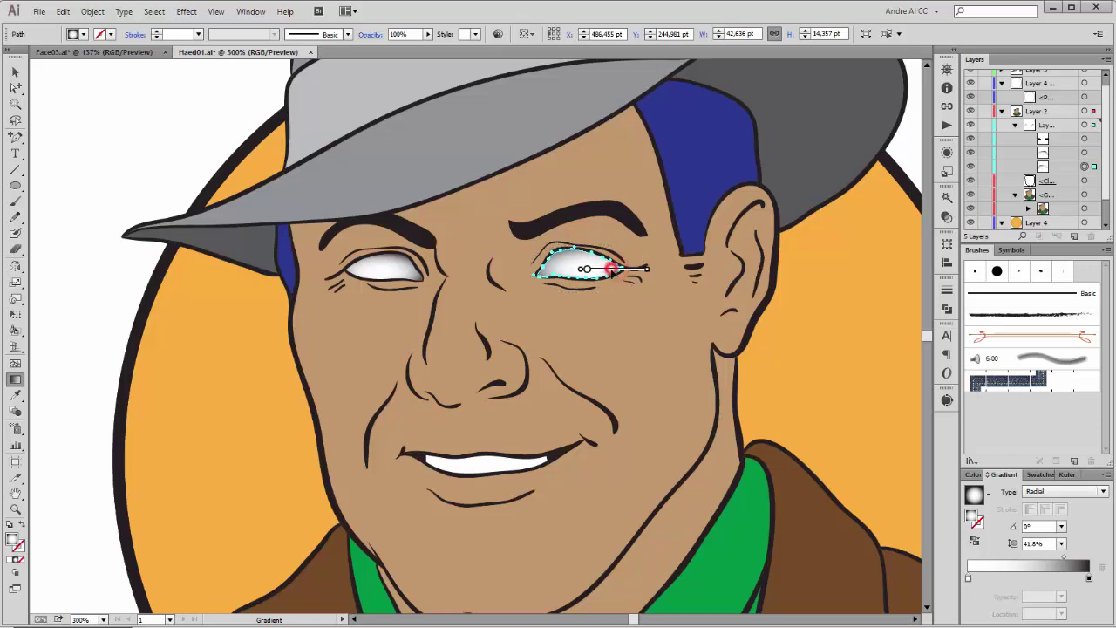
# Set the outer gradient stop of the eyes to dark maroon using RGB values
pyautogui.doubleClick(1090, 581)
pyautogui.click(1085, 415)
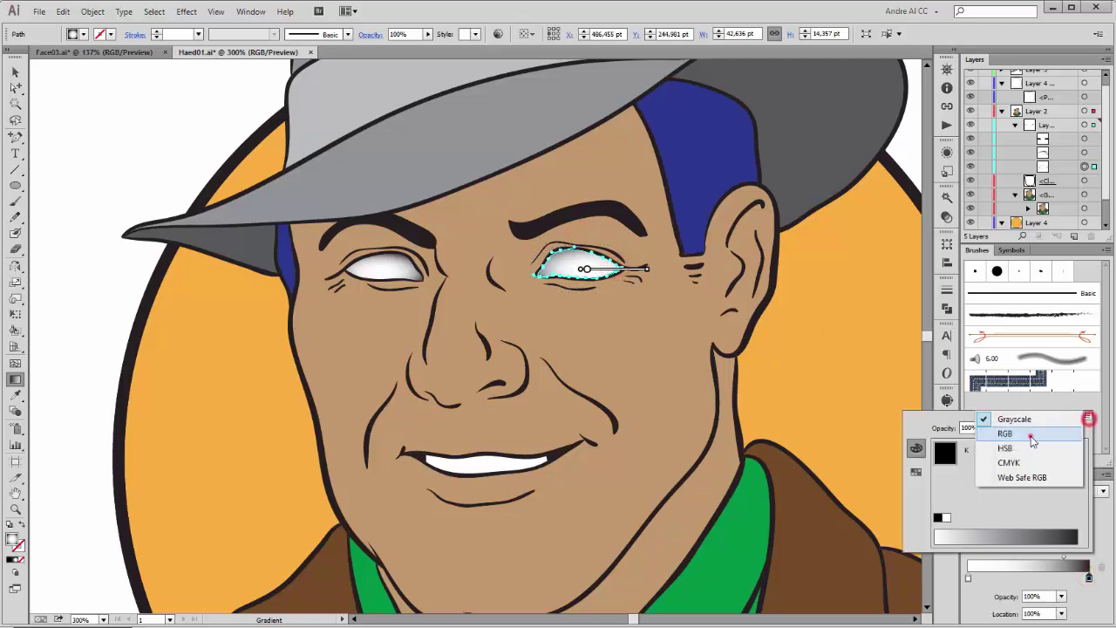
pyautogui.click(1030, 434)
pyautogui.click(129, 138)
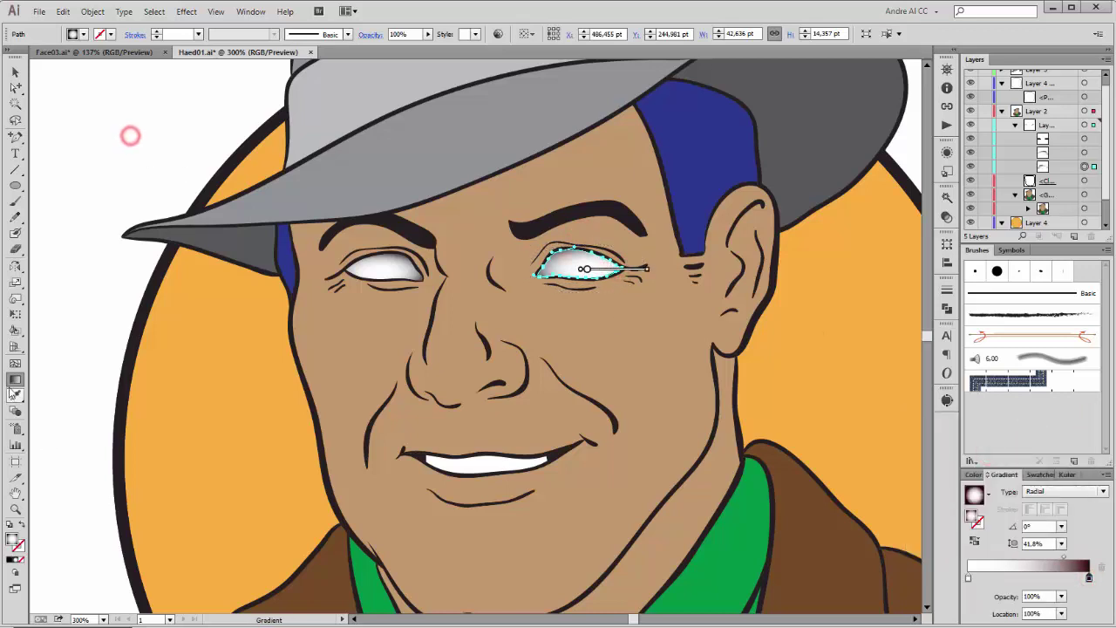
pyautogui.click(386, 261)
pyautogui.doubleClick(1088, 577)
pyautogui.moveTo(988, 457); pyautogui.dragTo(991, 456)
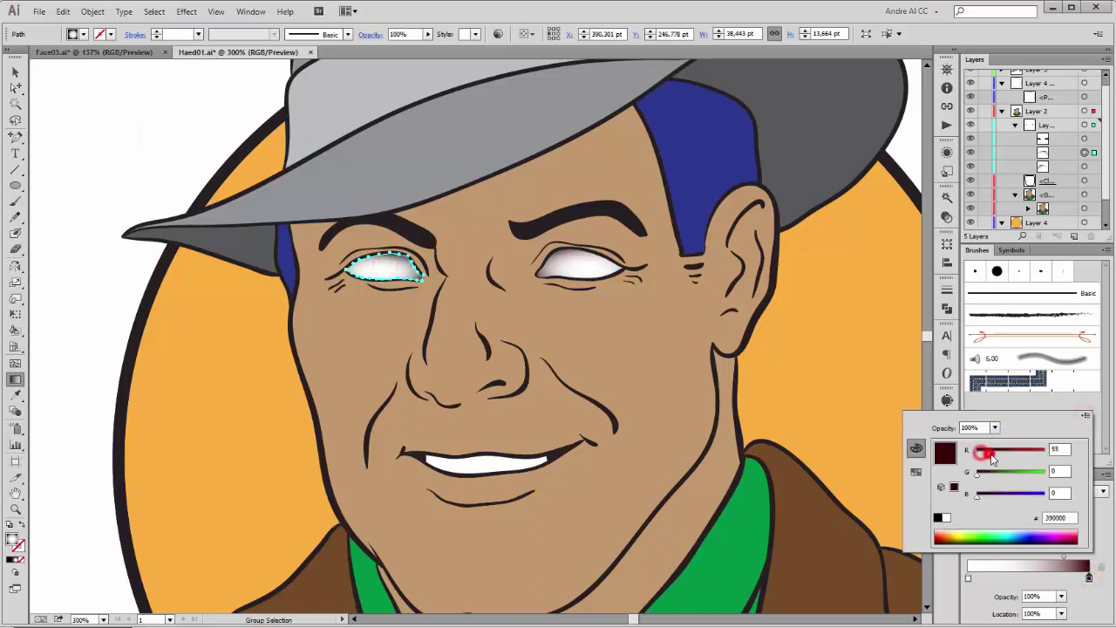
pyautogui.click(62, 119)
pyautogui.click(16, 186)
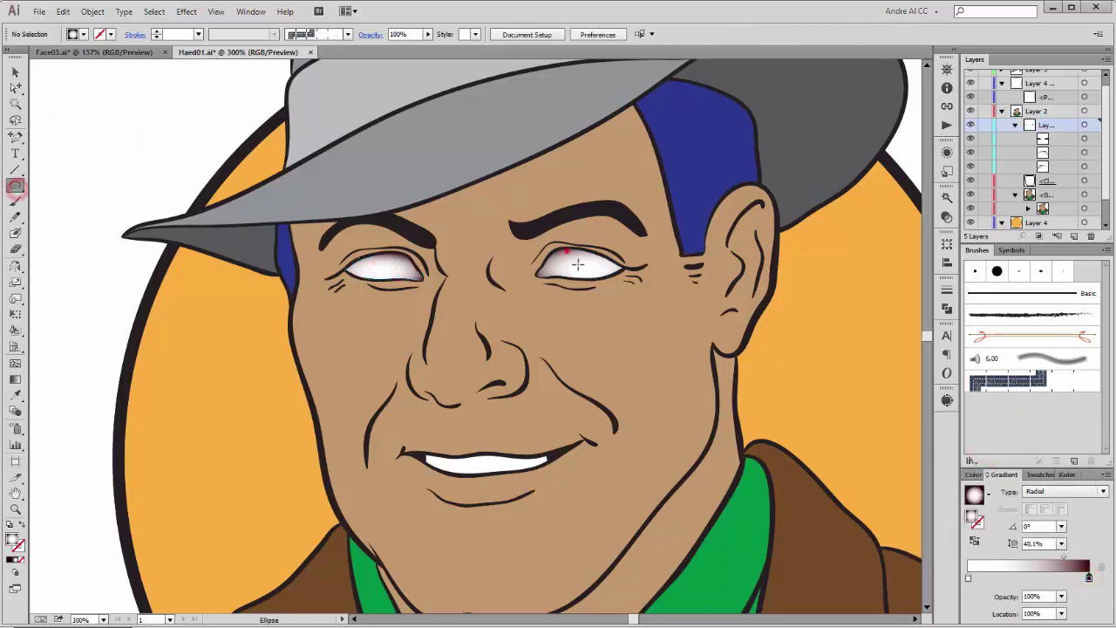
# Draw a cyan iris circle in the right eye with a 1 pt dark outline
pyautogui.moveTo(565, 249); pyautogui.dragTo(594, 279)
pyautogui.click(83, 34)
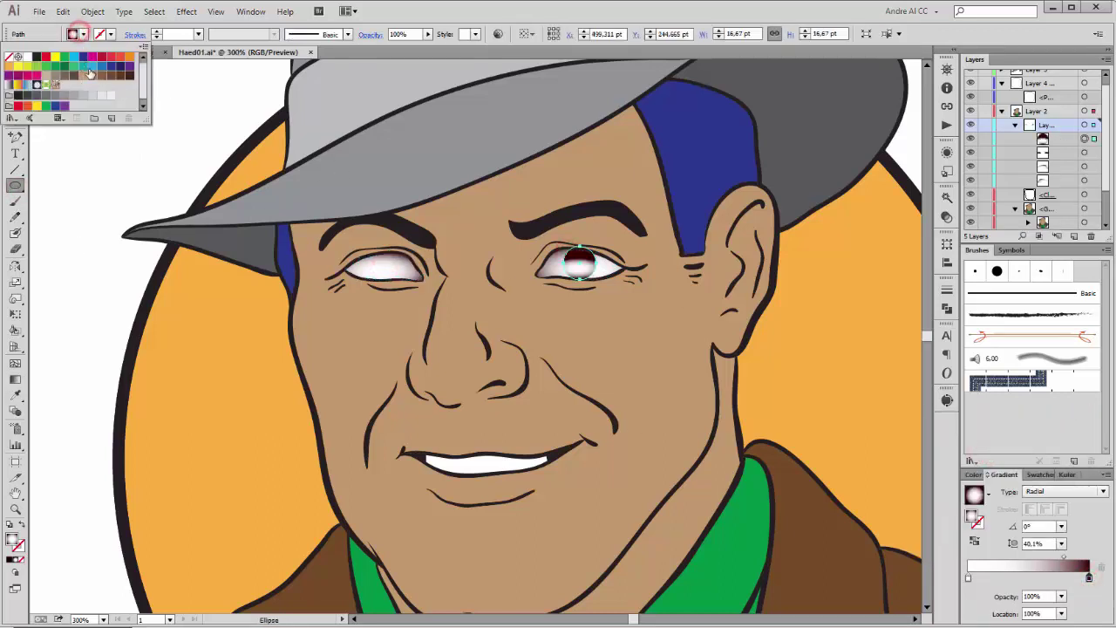
pyautogui.click(80, 66)
pyautogui.moveTo(600, 270); pyautogui.dragTo(597, 264)
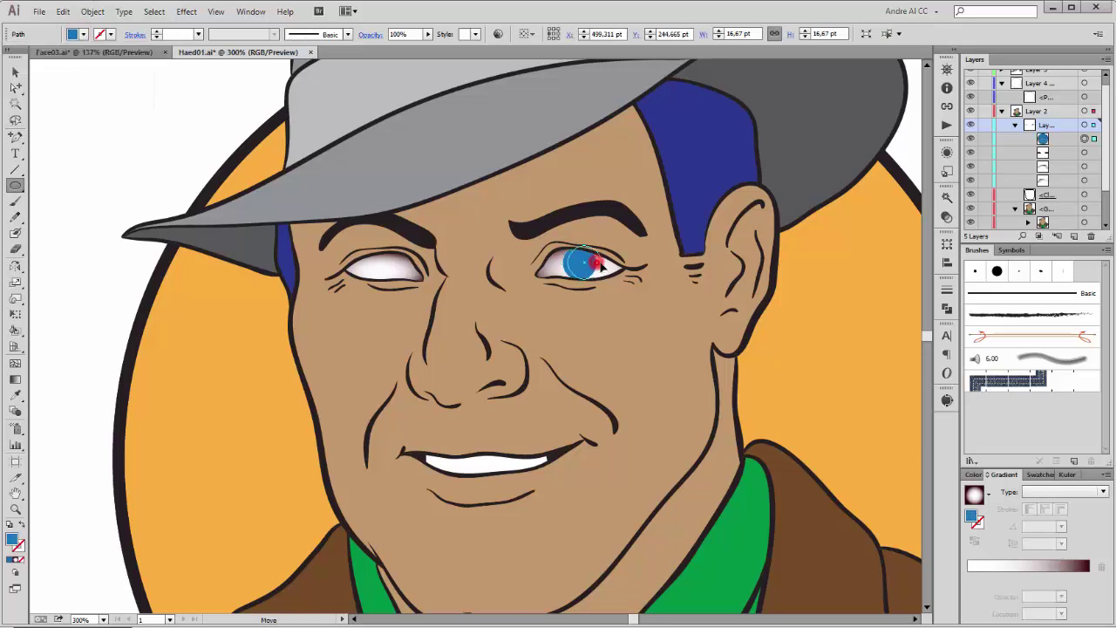
pyautogui.click(14, 313)
pyautogui.click(110, 34)
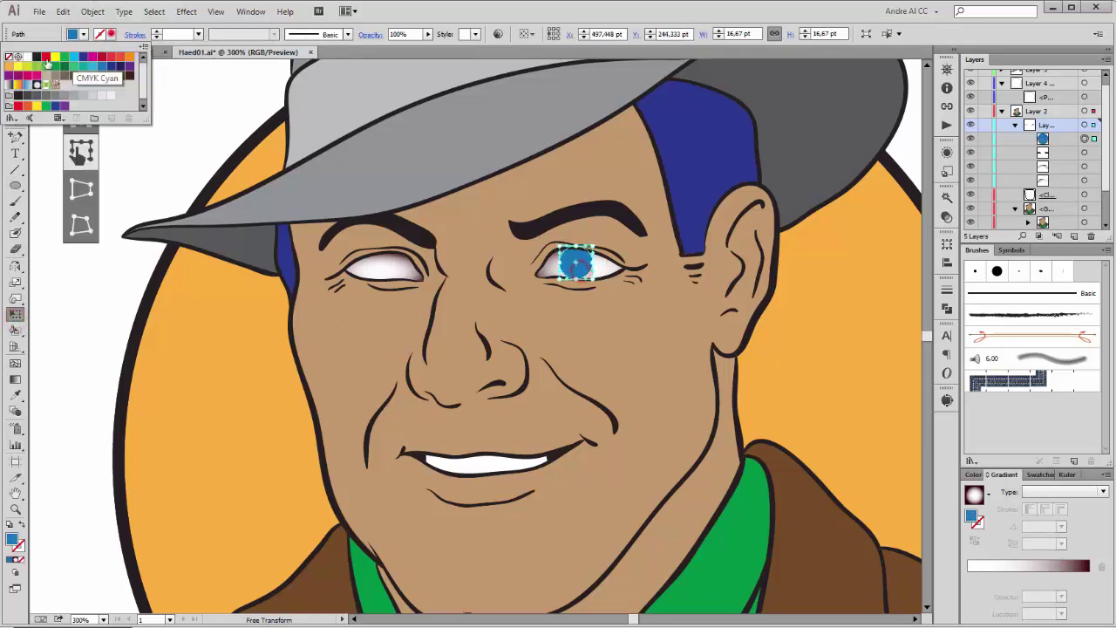
pyautogui.click(98, 79)
pyautogui.click(110, 34)
pyautogui.click(120, 68)
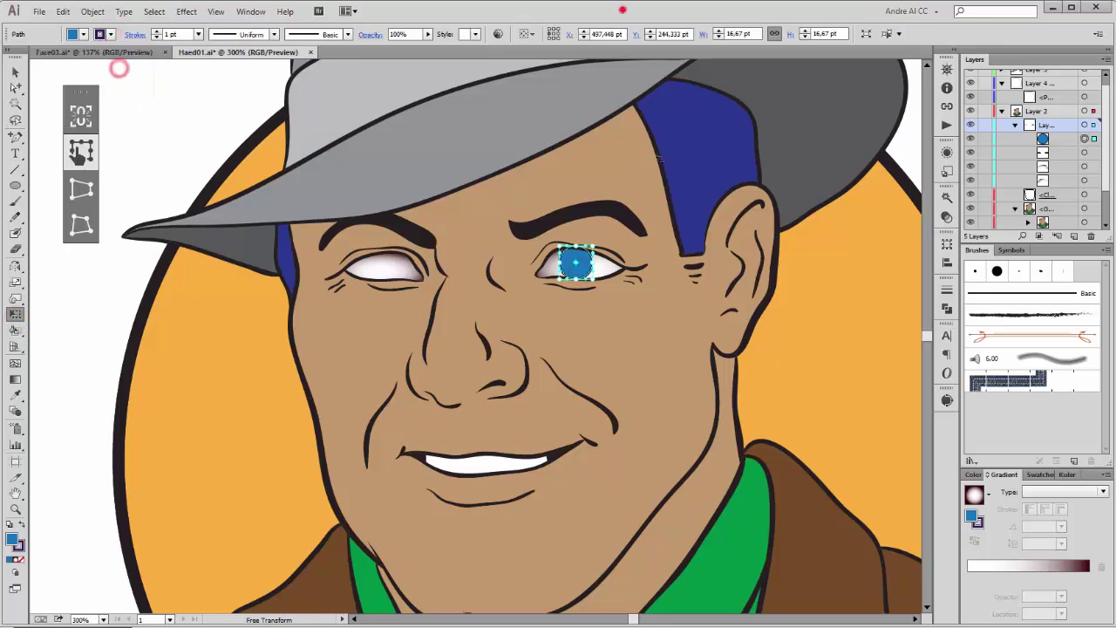
pyautogui.click(96, 312)
# Add a black pupil with no outline, centred horizontally and vertically on the iris
pyautogui.click(15, 184)
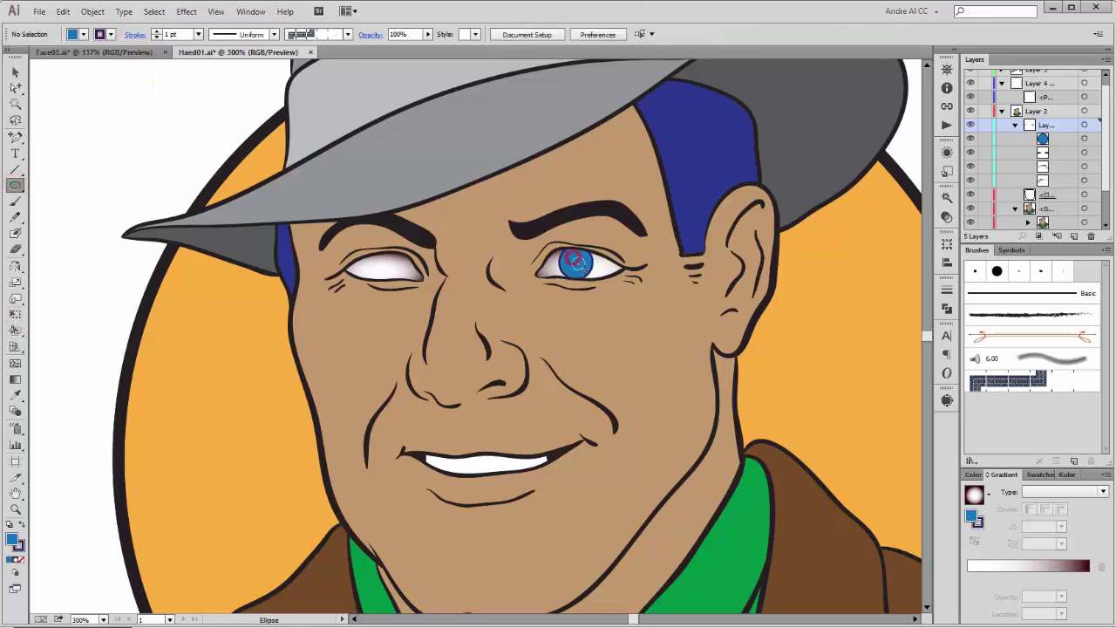
pyautogui.moveTo(602, 271); pyautogui.dragTo(601, 271)
pyautogui.click(83, 34)
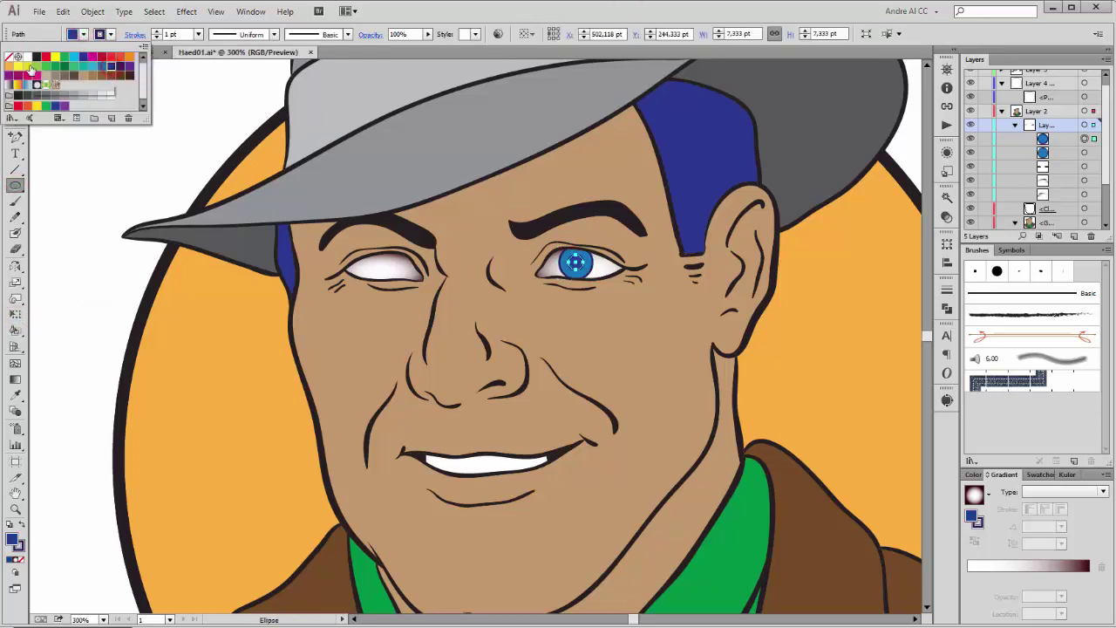
pyautogui.click(37, 55)
pyautogui.click(111, 34)
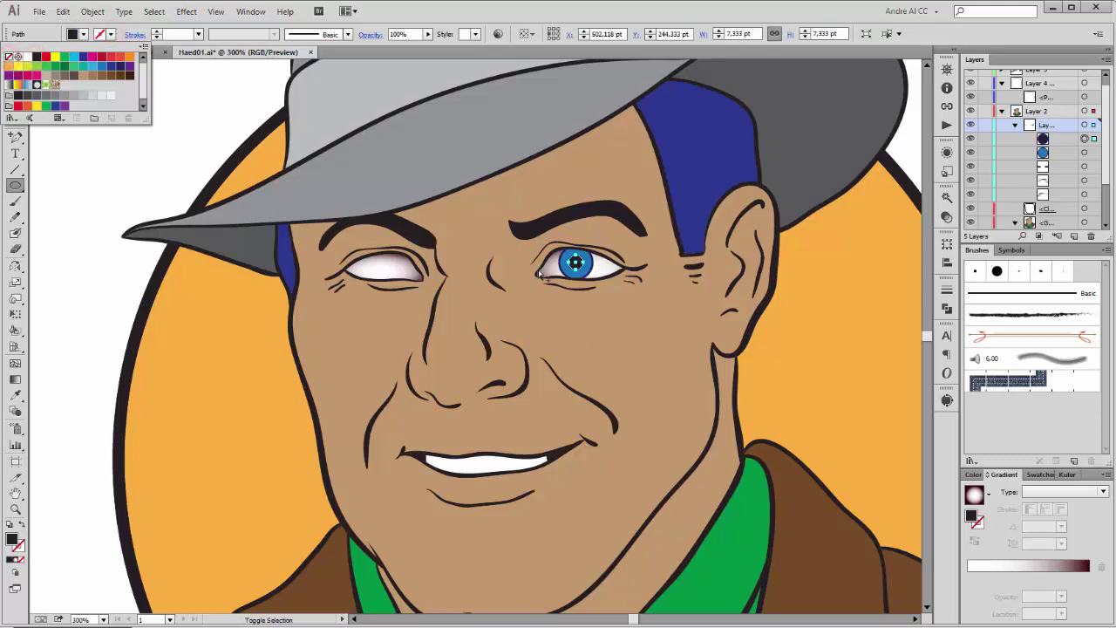
pyautogui.press('Escape')
pyautogui.press('v')
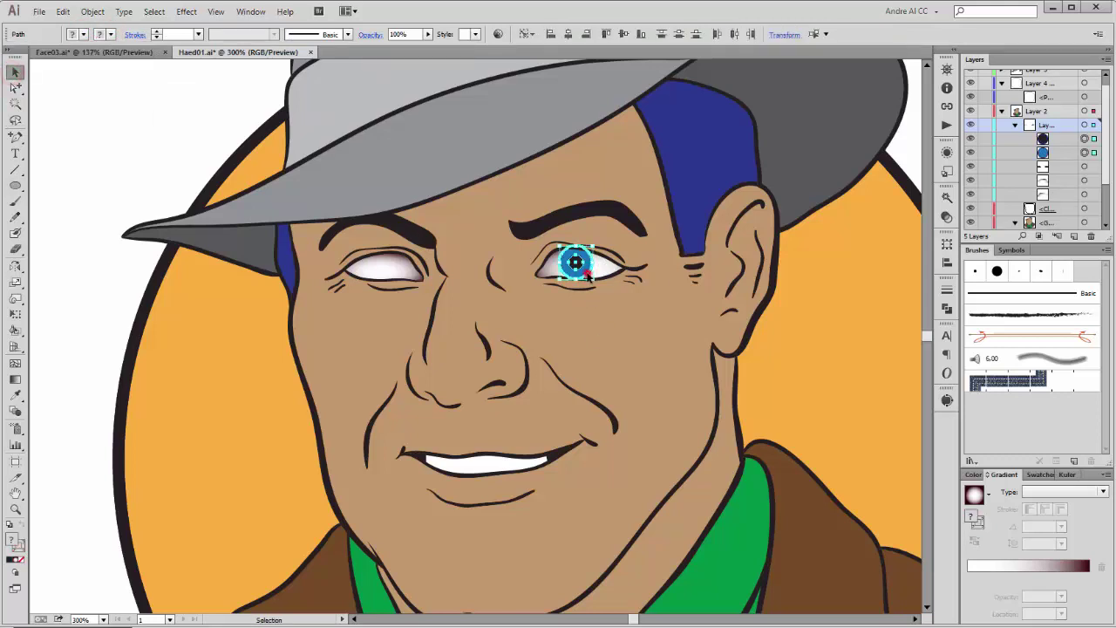
pyautogui.click(527, 34)
pyautogui.click(548, 51)
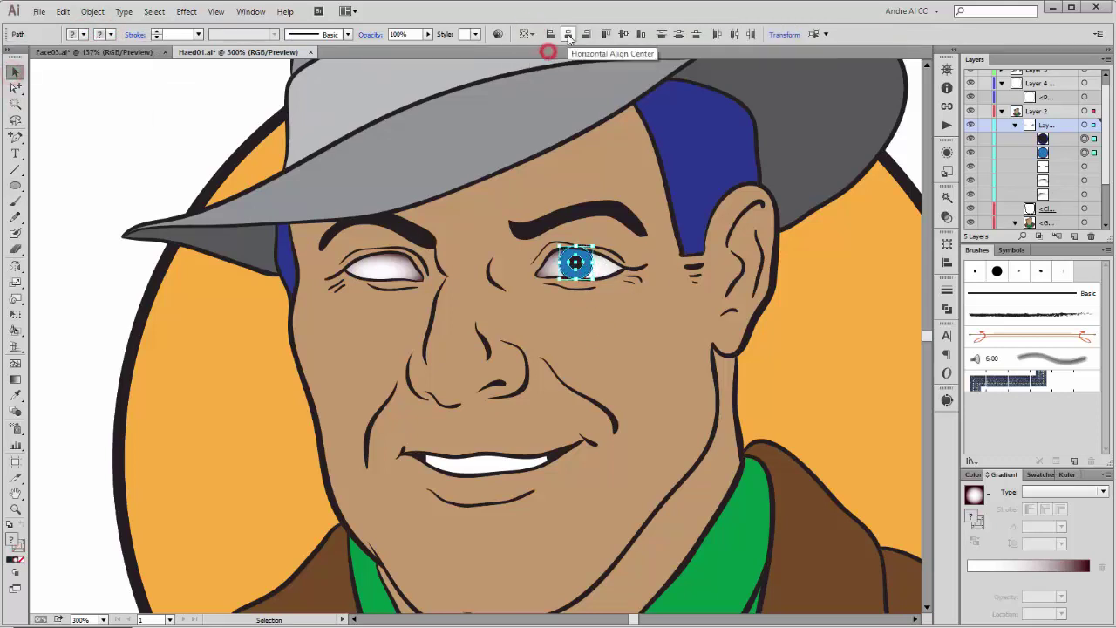
pyautogui.click(568, 35)
pyautogui.click(98, 112)
# Add a small white highlight, then Alt-drag a copy of the iris set into the left eye
pyautogui.click(15, 186)
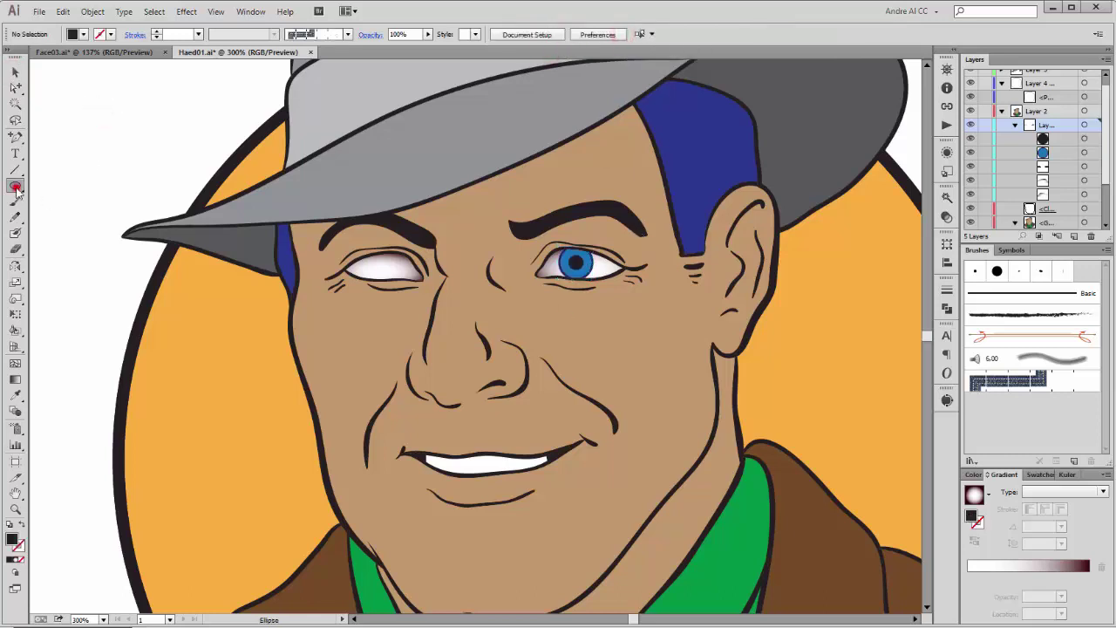
pyautogui.moveTo(575, 261); pyautogui.dragTo(580, 267)
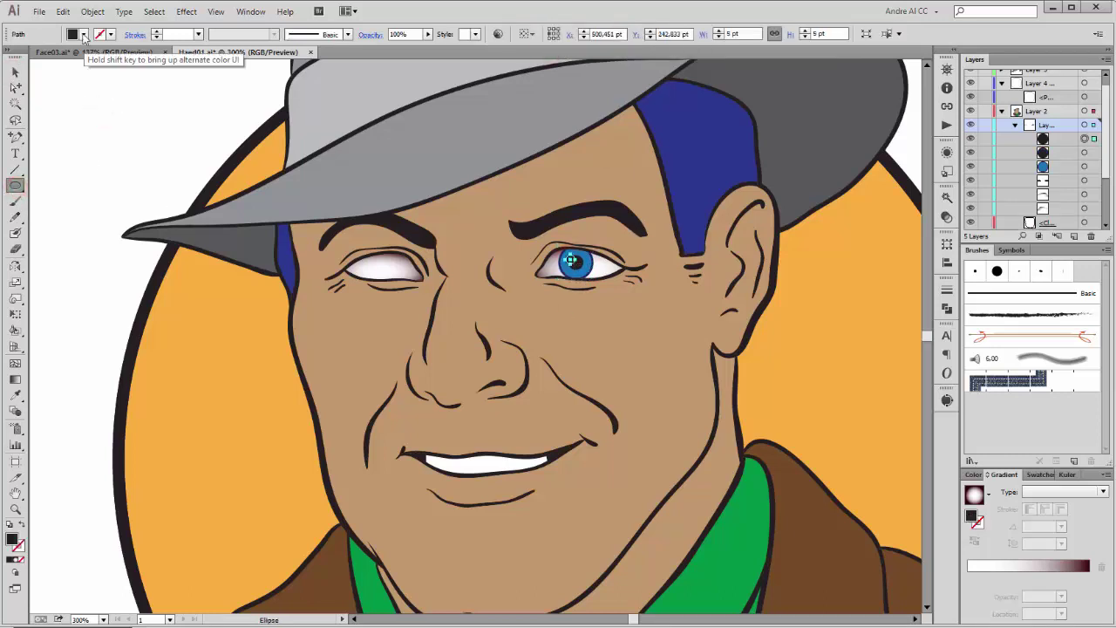
pyautogui.click(74, 34)
pyautogui.click(19, 75)
pyautogui.click(114, 159)
pyautogui.click(16, 72)
pyautogui.click(84, 93)
pyautogui.click(598, 273)
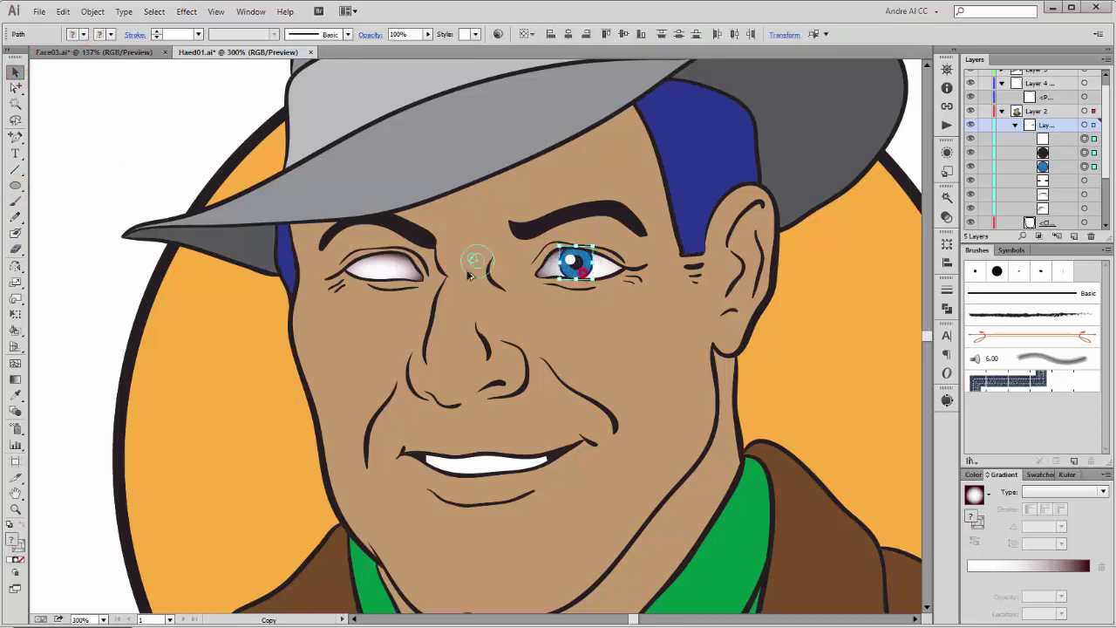
pyautogui.moveTo(386, 279); pyautogui.dragTo(387, 279)
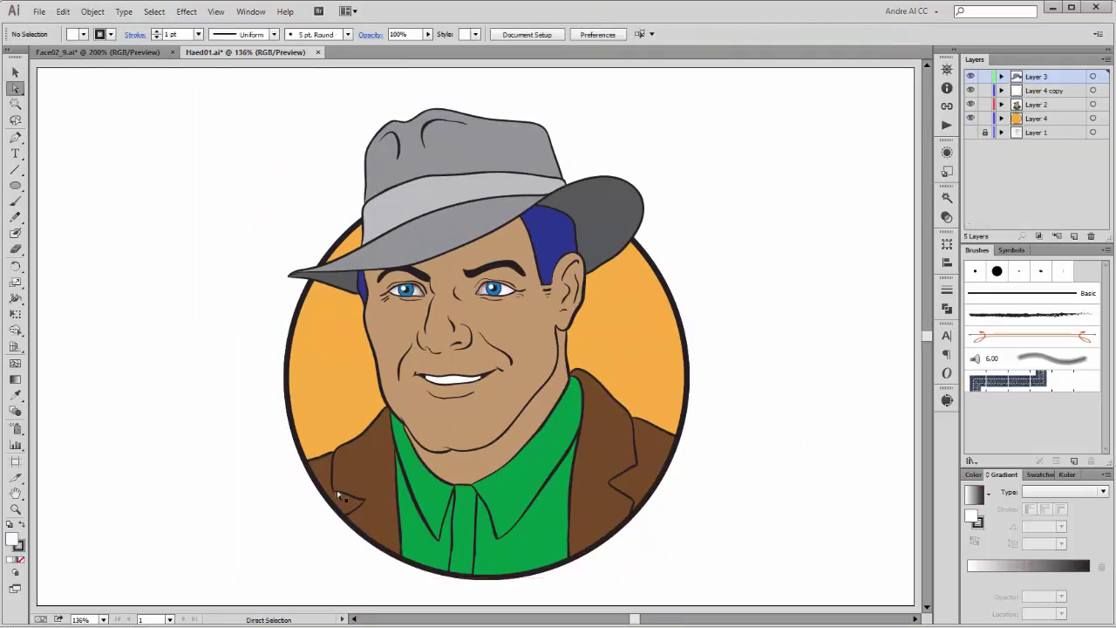
# Ungroup the grouped portrait artwork into separate paths
pyautogui.click(1000, 104)
pyautogui.click(1015, 145)
pyautogui.click(1067, 146)
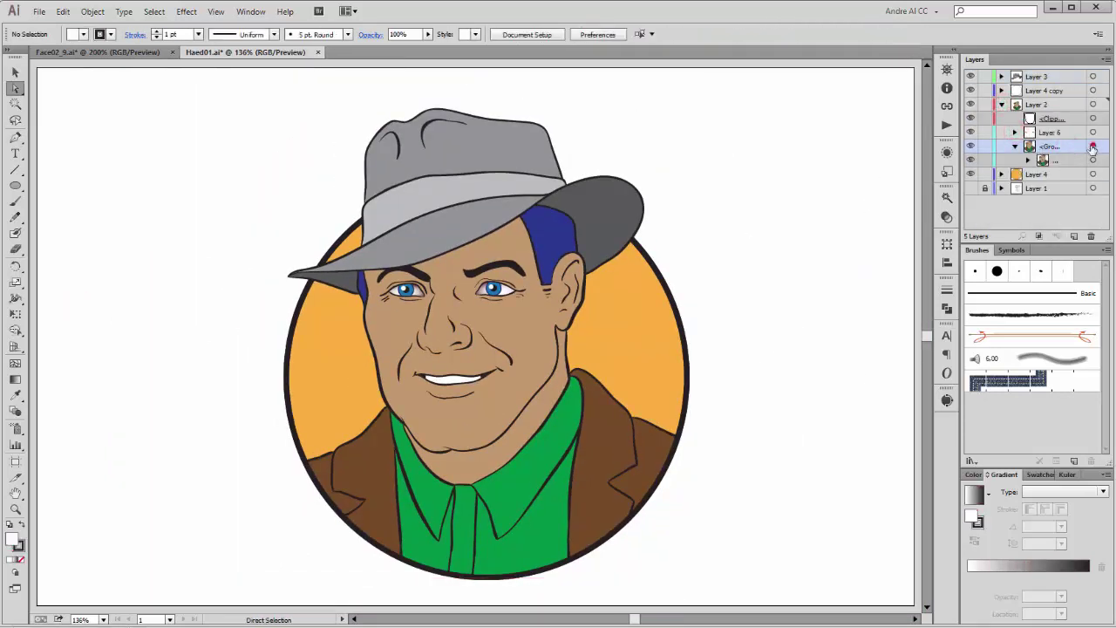
pyautogui.click(92, 12)
pyautogui.click(110, 72)
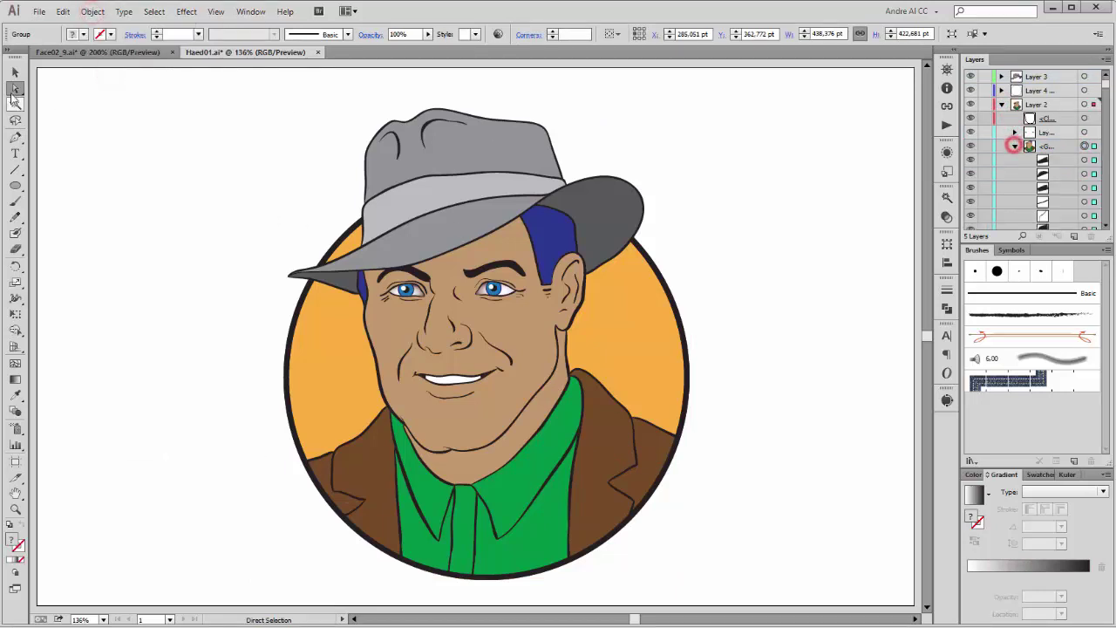
pyautogui.click(105, 187)
# Move both jacket pieces into their own new layer beneath the artwork group
pyautogui.click(326, 474)
pyautogui.keyDown('shift'); pyautogui.click(647, 446); pyautogui.keyUp('shift')
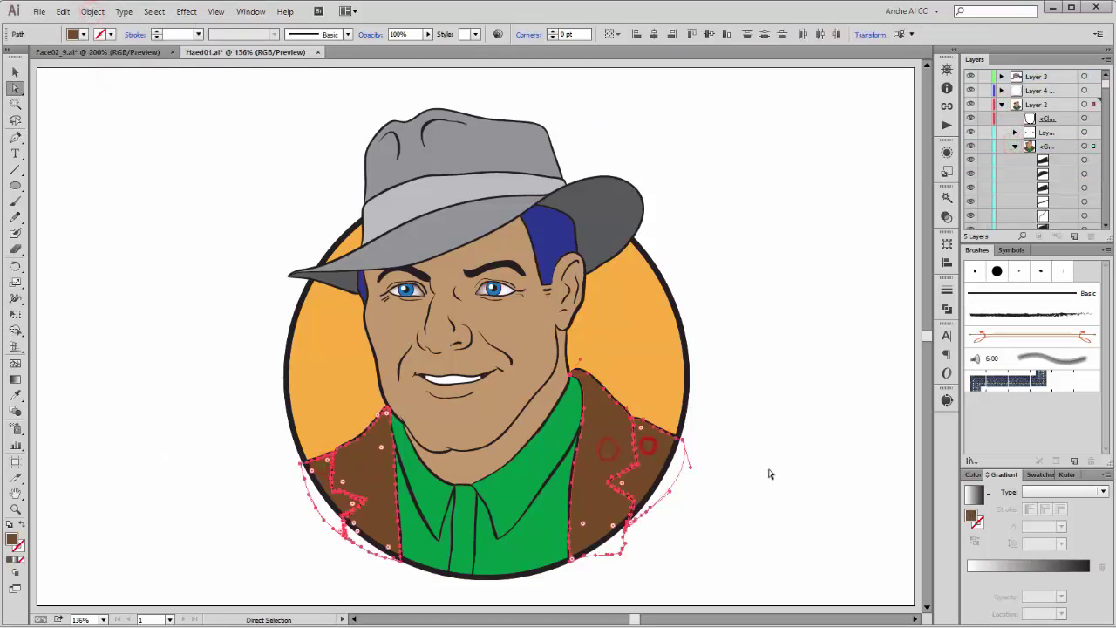
pyautogui.moveTo(1107, 90); pyautogui.dragTo(1110, 81)
pyautogui.click(63, 10)
pyautogui.click(82, 59)
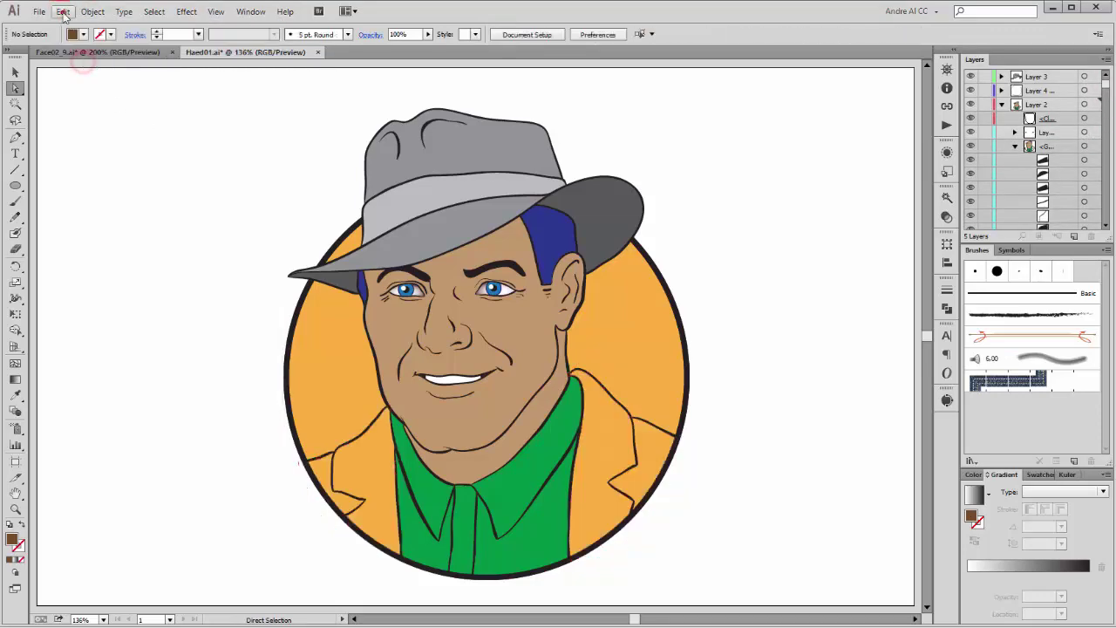
pyautogui.click(62, 10)
pyautogui.click(97, 134)
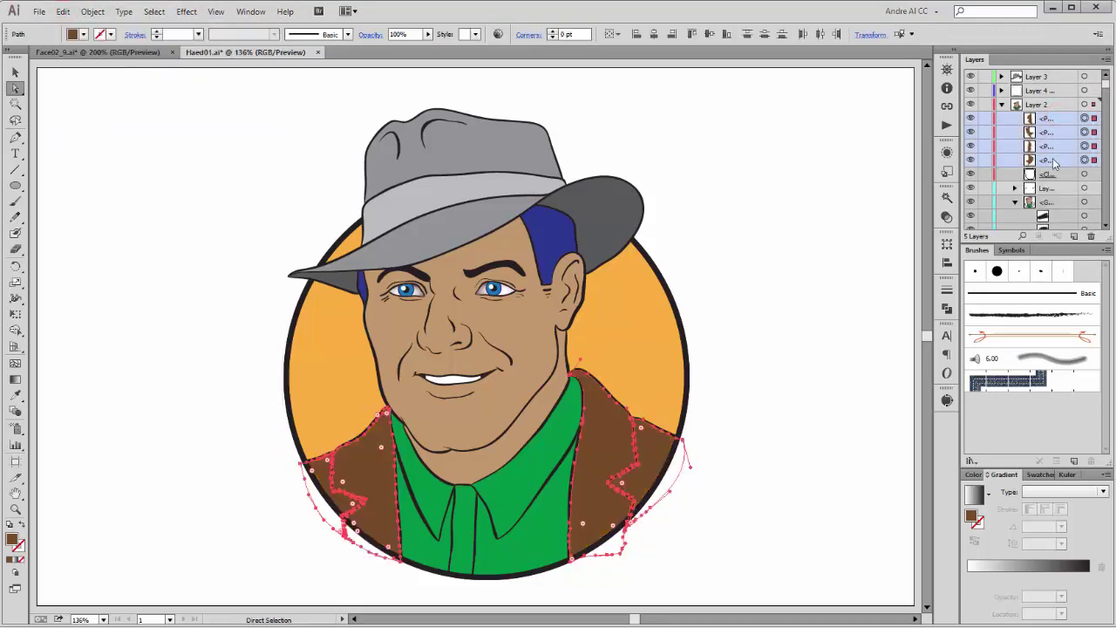
pyautogui.click(1105, 59)
pyautogui.click(977, 239)
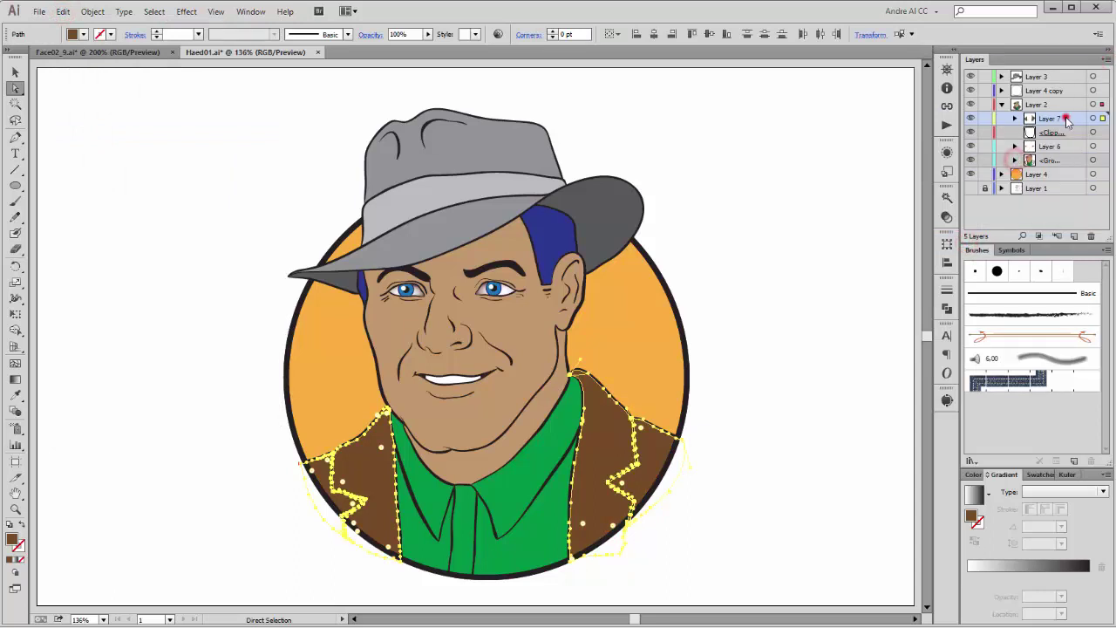
pyautogui.moveTo(1067, 120); pyautogui.dragTo(1037, 166)
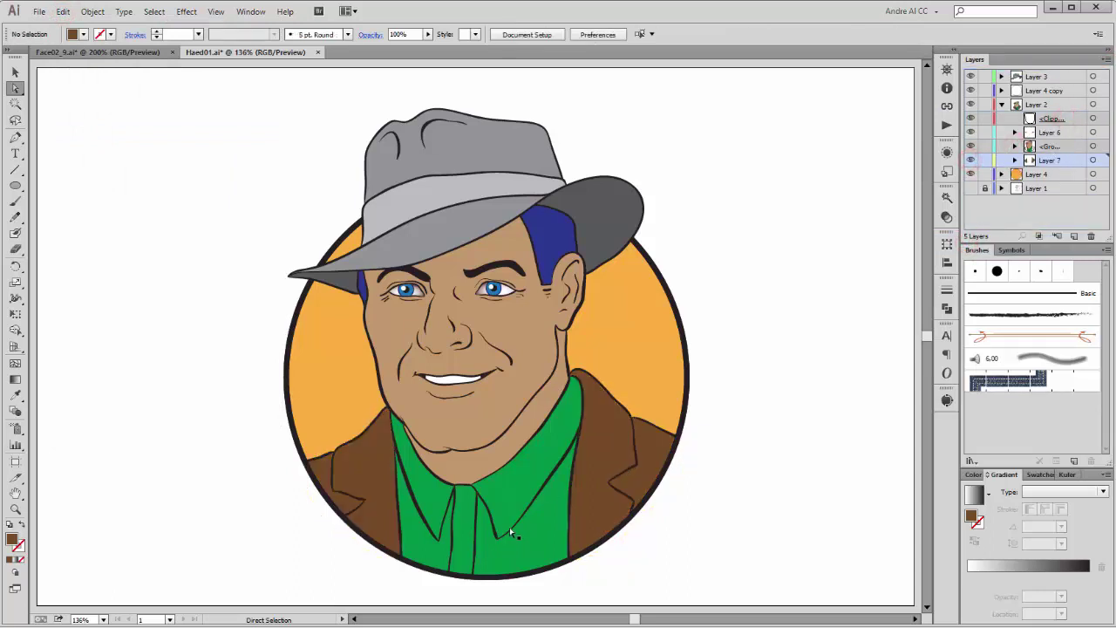
# Move the green shirt into its own new layer beneath the artwork group
pyautogui.click(508, 427)
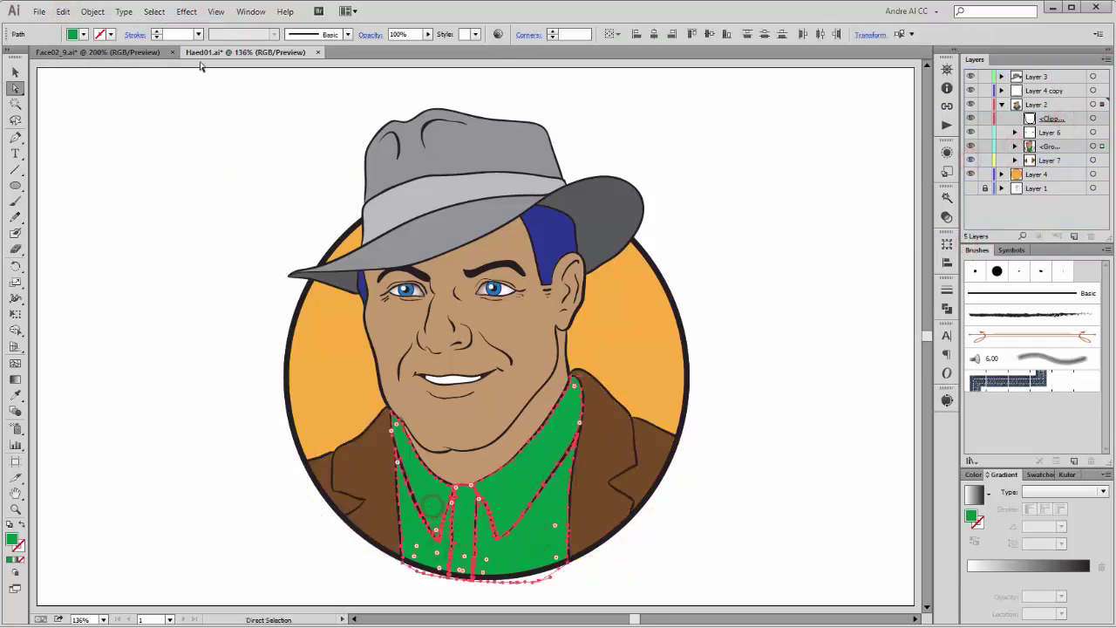
pyautogui.click(62, 11)
pyautogui.click(75, 56)
pyautogui.click(62, 12)
pyautogui.click(107, 131)
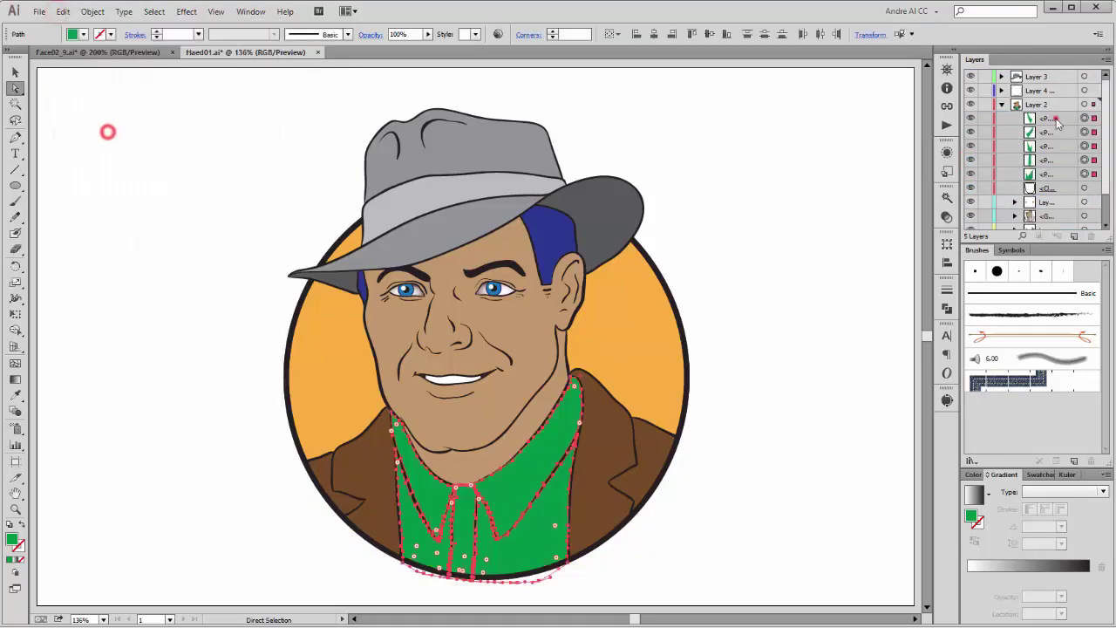
pyautogui.click(1055, 118)
pyautogui.keyDown('shift'); pyautogui.click(1055, 174); pyautogui.keyUp('shift')
pyautogui.click(1106, 60)
pyautogui.click(1059, 239)
pyautogui.click(1052, 118)
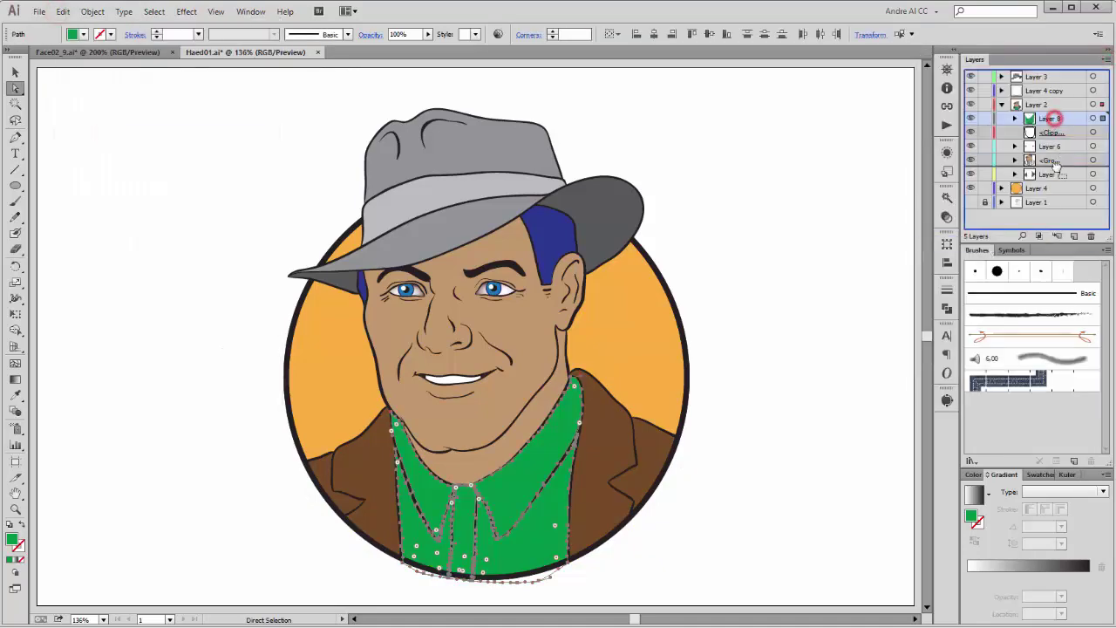
pyautogui.moveTo(1052, 117); pyautogui.dragTo(1055, 166)
# Collect the face shapes into their own new layer, pasted in place
pyautogui.click(764, 171)
pyautogui.click(486, 419)
pyautogui.click(461, 465)
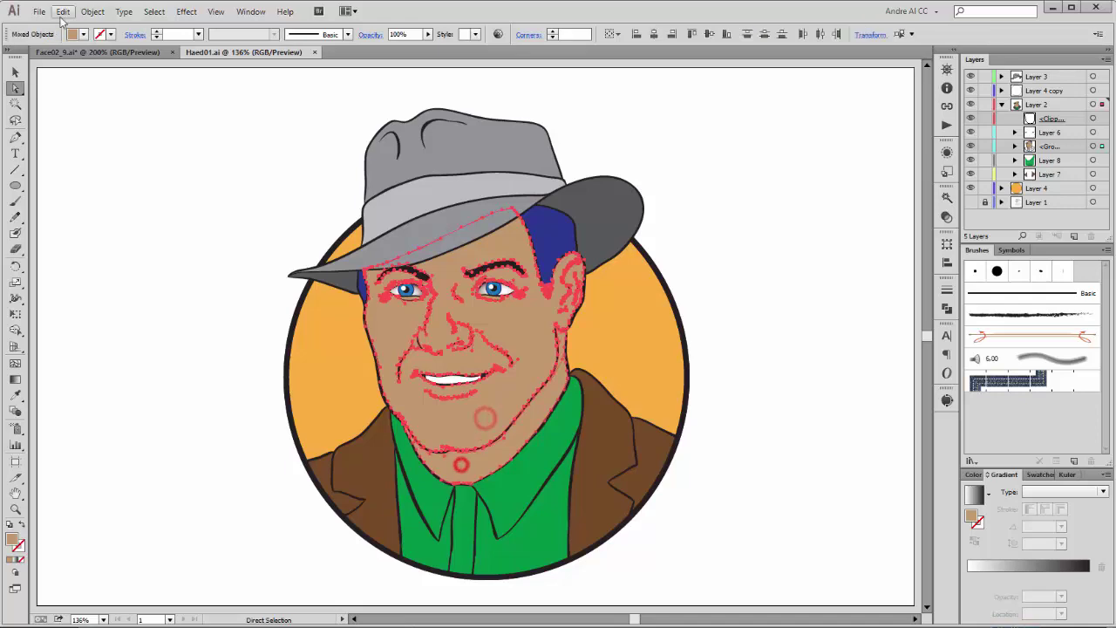
pyautogui.click(63, 11)
pyautogui.click(75, 56)
pyautogui.click(63, 12)
pyautogui.click(87, 130)
pyautogui.click(1106, 59)
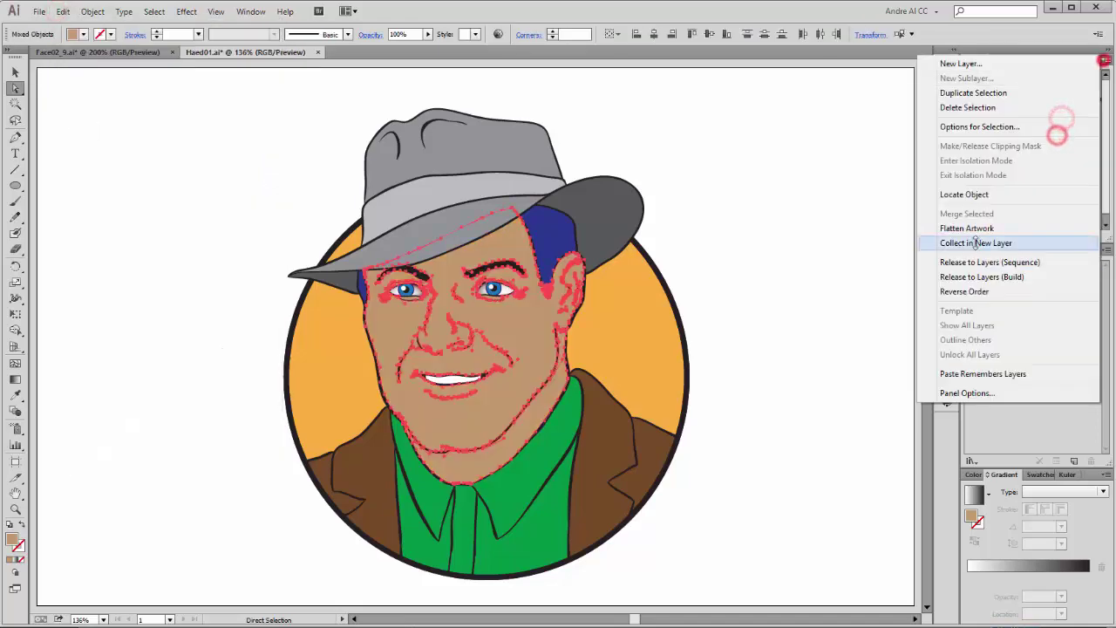
pyautogui.click(975, 243)
pyautogui.click(1001, 105)
# Collect the hat crown, brim and remaining hat piece into their own new layer
pyautogui.click(1067, 76)
pyautogui.click(752, 122)
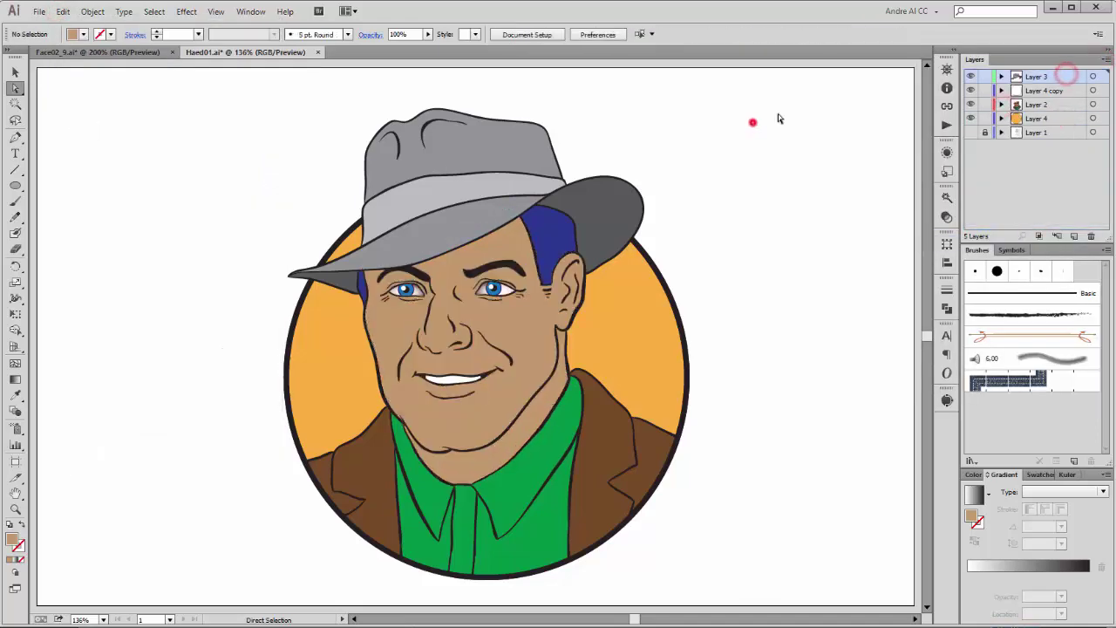
pyautogui.click(474, 131)
pyautogui.keyDown('shift'); pyautogui.click(463, 224); pyautogui.keyUp('shift')
pyautogui.keyDown('shift'); pyautogui.click(605, 217); pyautogui.keyUp('shift')
pyautogui.click(63, 11)
pyautogui.click(79, 59)
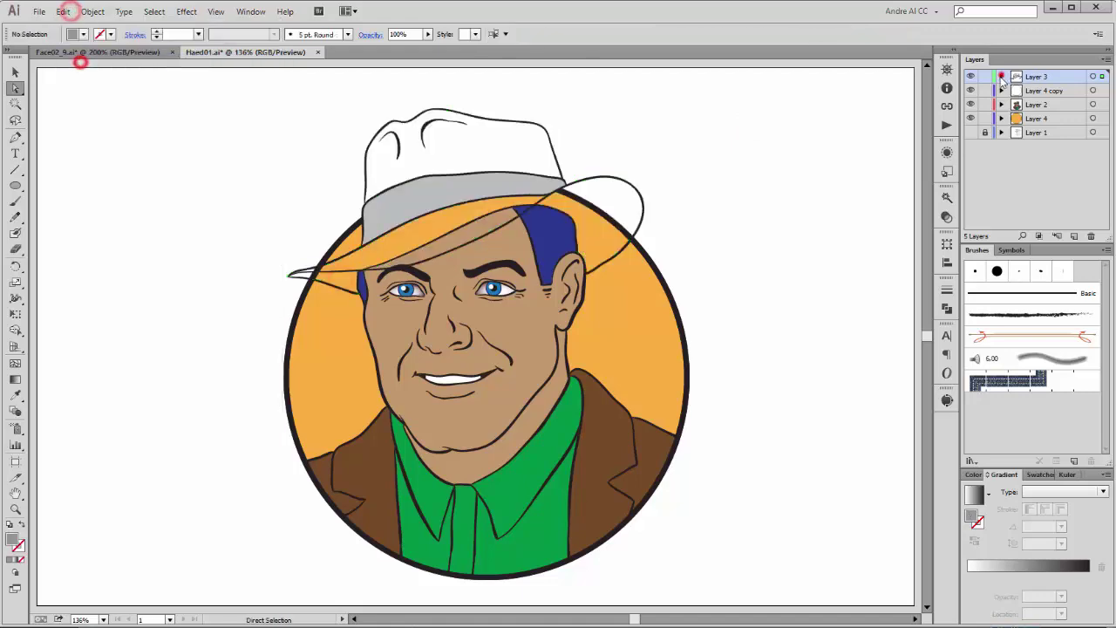
pyautogui.click(62, 11)
pyautogui.click(87, 133)
pyautogui.click(1105, 59)
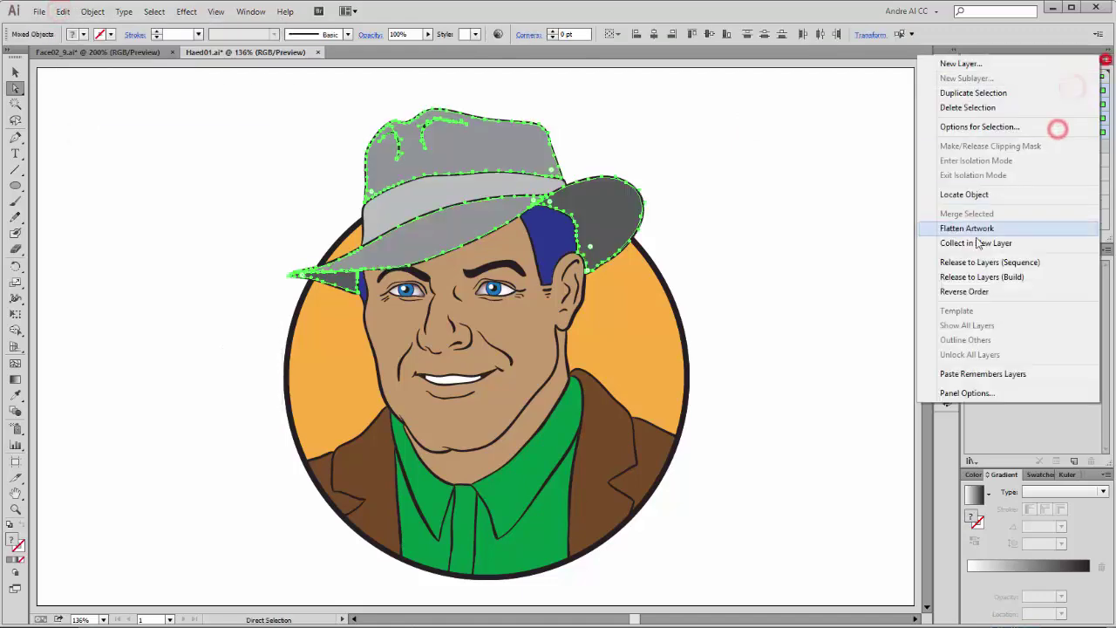
pyautogui.click(978, 243)
# Check the new layer stack by toggling the shirt layer, then select the jacket artwork
pyautogui.click(1046, 92)
pyautogui.click(822, 101)
pyautogui.click(1002, 77)
pyautogui.click(1040, 105)
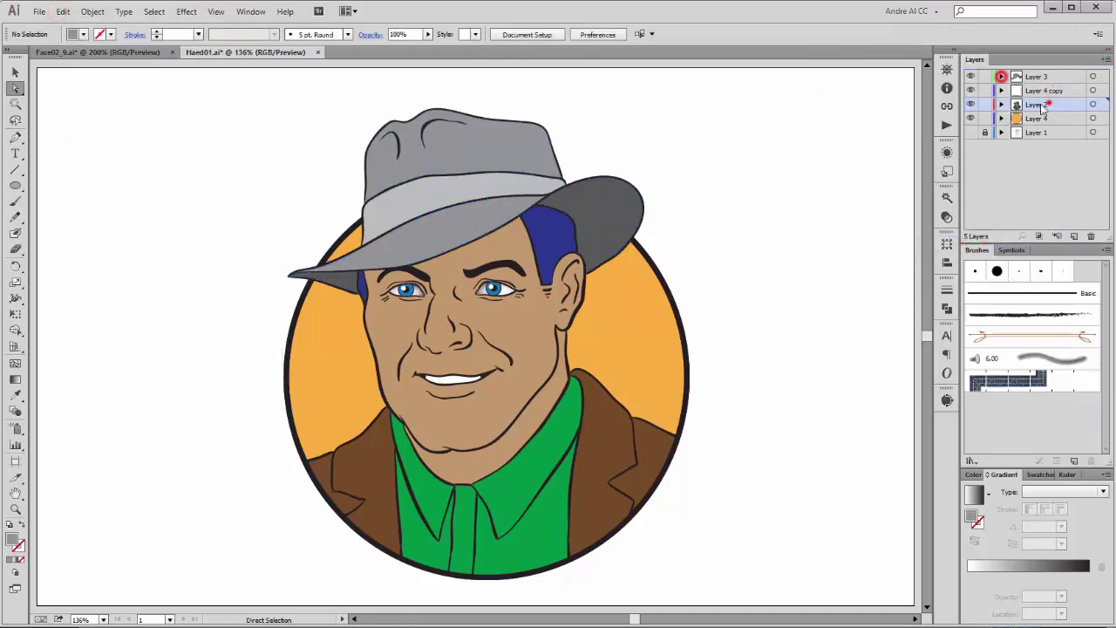
pyautogui.click(1001, 104)
pyautogui.click(970, 173)
pyautogui.click(970, 173)
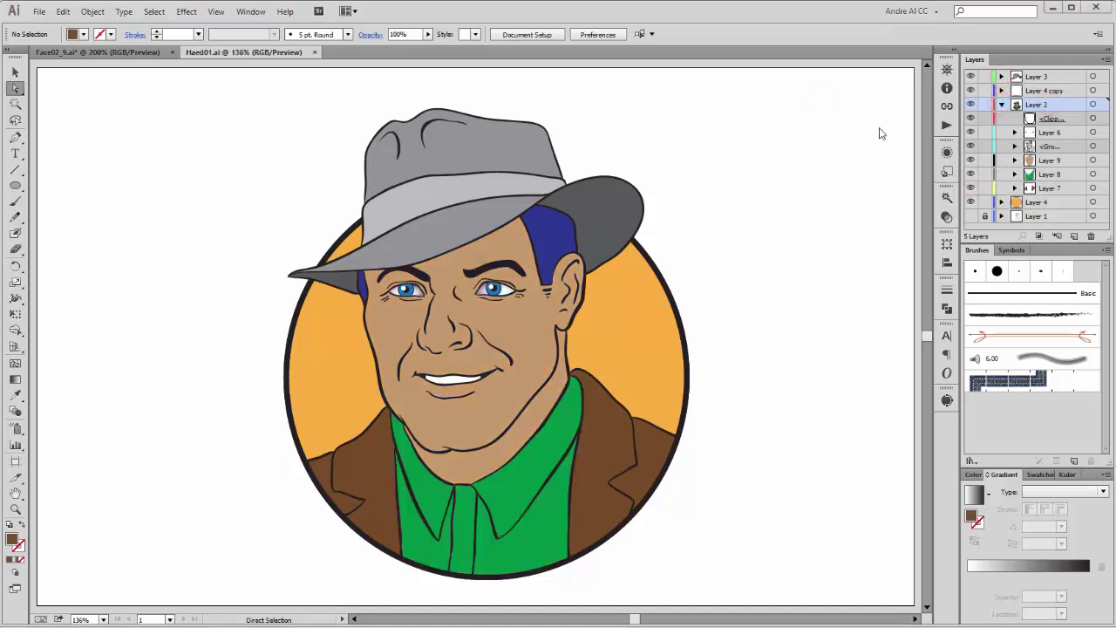
pyautogui.click(1092, 188)
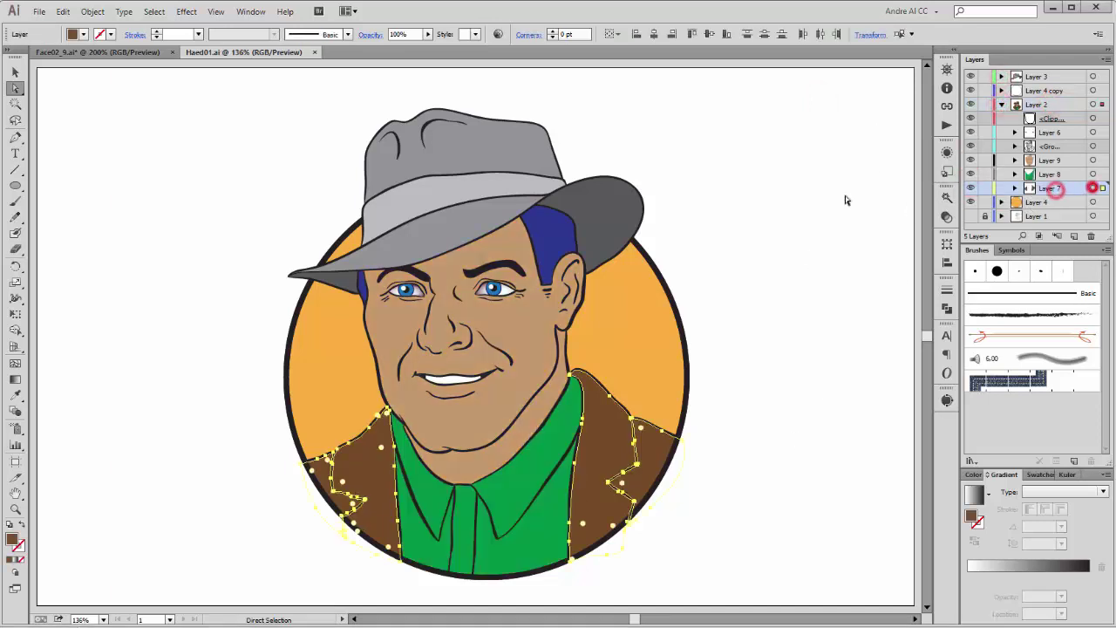
# Fill the jacket with the Earthtone 11 gradient from the Earthtones library
pyautogui.click(83, 34)
pyautogui.click(13, 118)
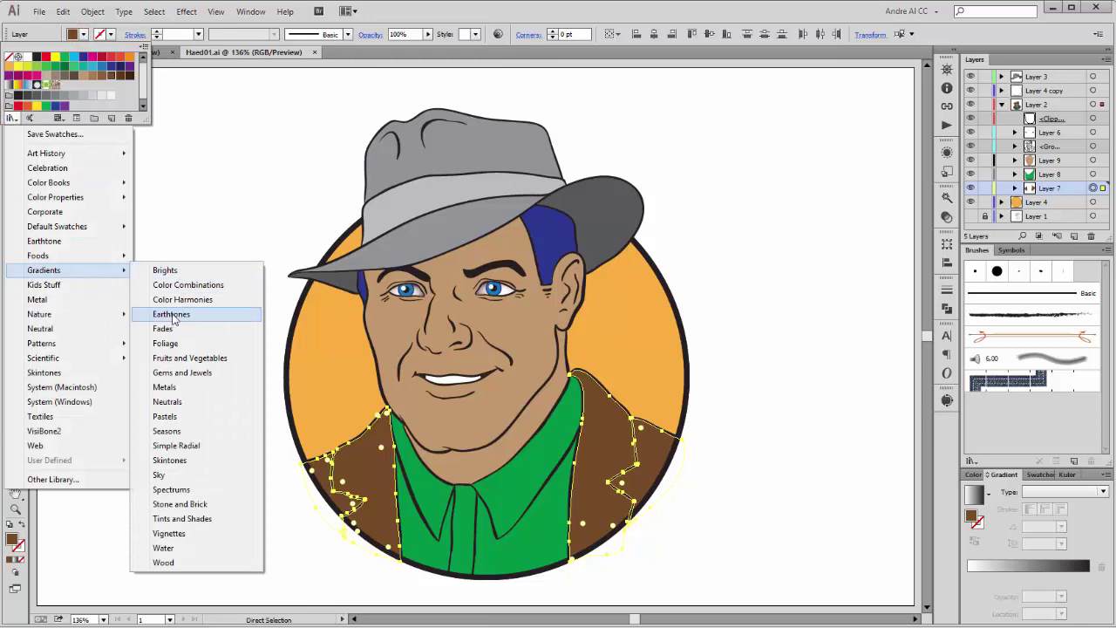
pyautogui.click(174, 319)
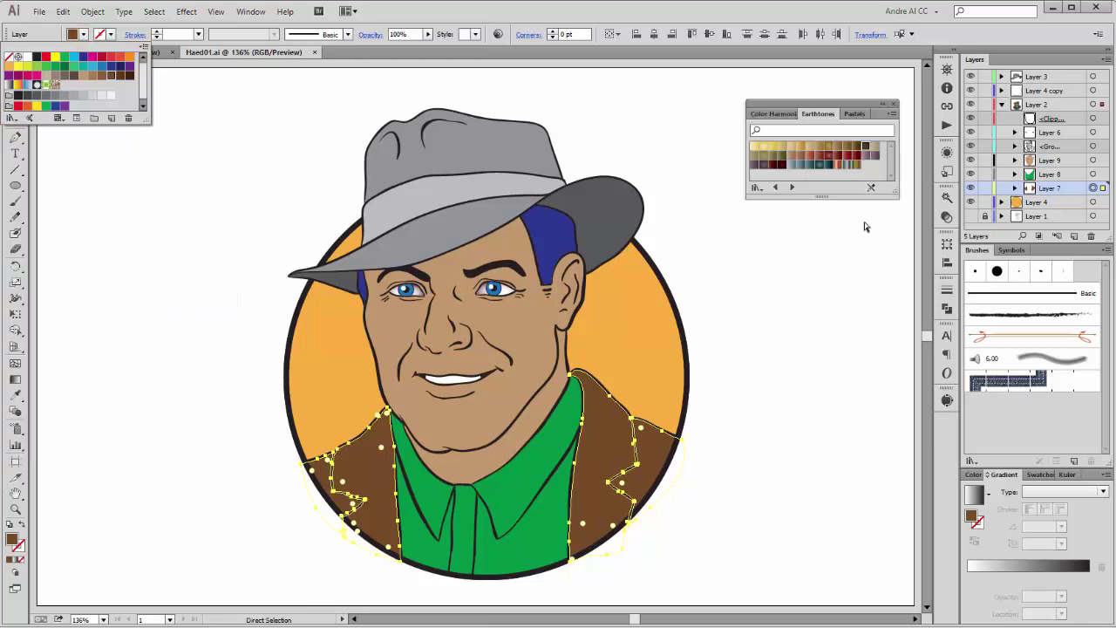
pyautogui.click(865, 146)
# Redraw the gradient horizontally across the left lapel and the right lapel separately
pyautogui.click(145, 163)
pyautogui.click(322, 471)
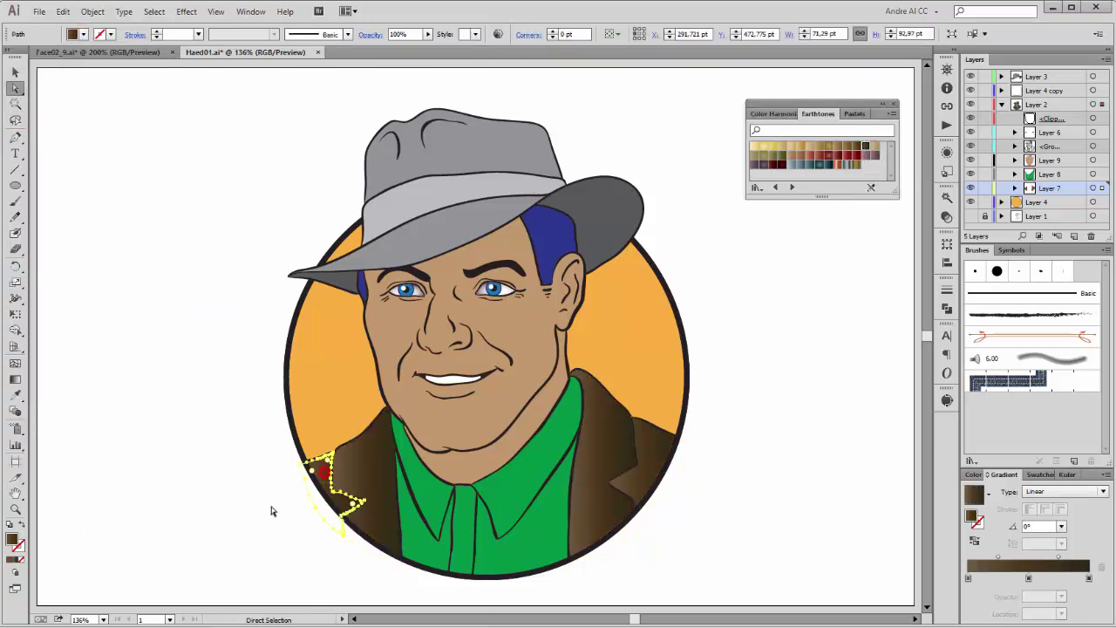
pyautogui.press('g')
pyautogui.moveTo(301, 492)
pyautogui.mouseDown()
pyautogui.moveTo(383, 490)
pyautogui.moveTo(331, 488)
pyautogui.mouseUp()
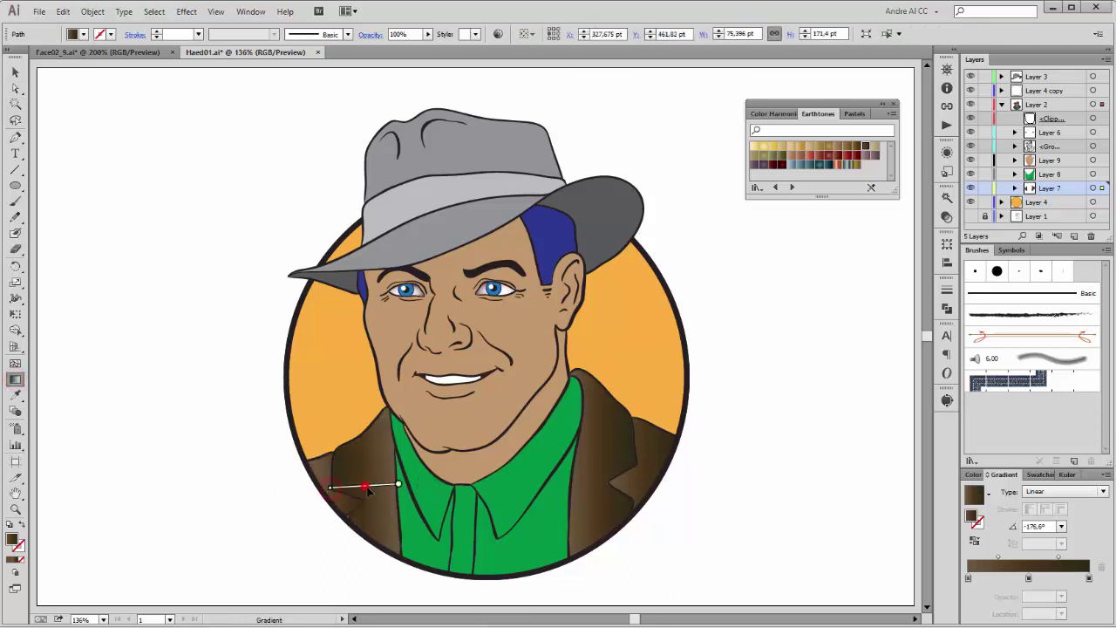
pyautogui.keyDown('ctrl'); pyautogui.click(620, 443); pyautogui.keyUp('ctrl')
pyautogui.moveTo(637, 472); pyautogui.dragTo(713, 472)
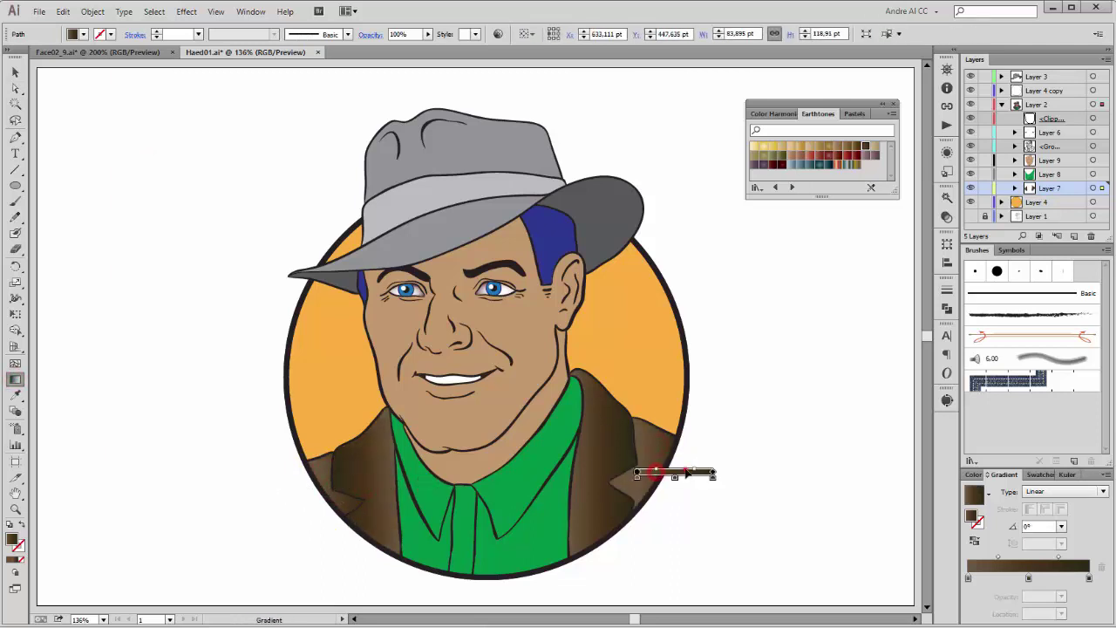
# Fill the Layer 8 shirt with the pale Green Blue gradient from the Pastels library
pyautogui.click(1092, 174)
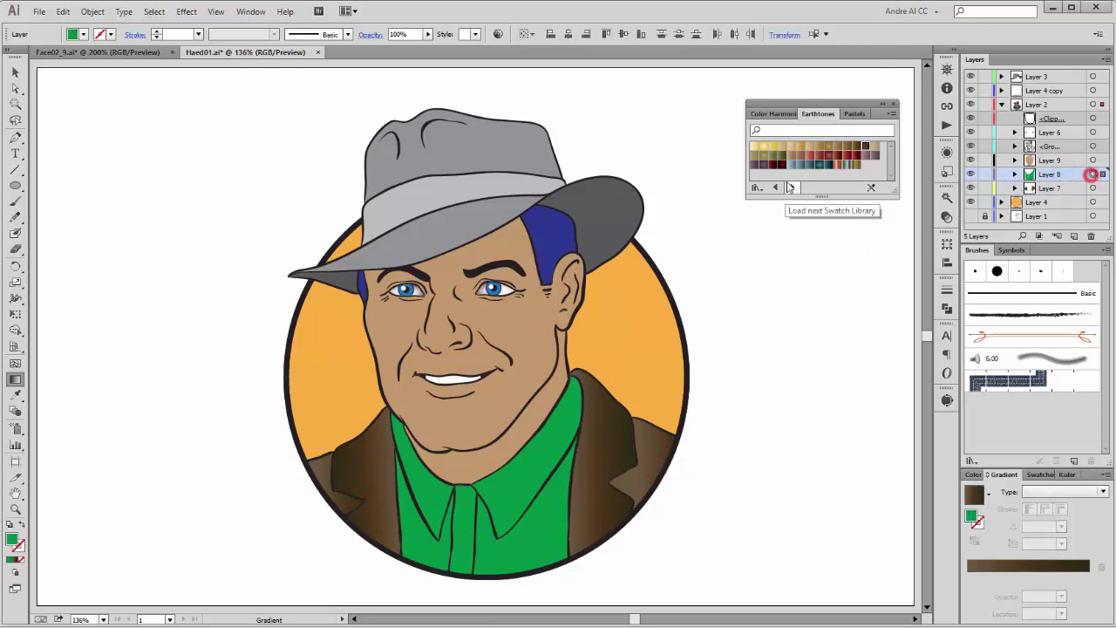
pyautogui.click(757, 186)
pyautogui.click(671, 485)
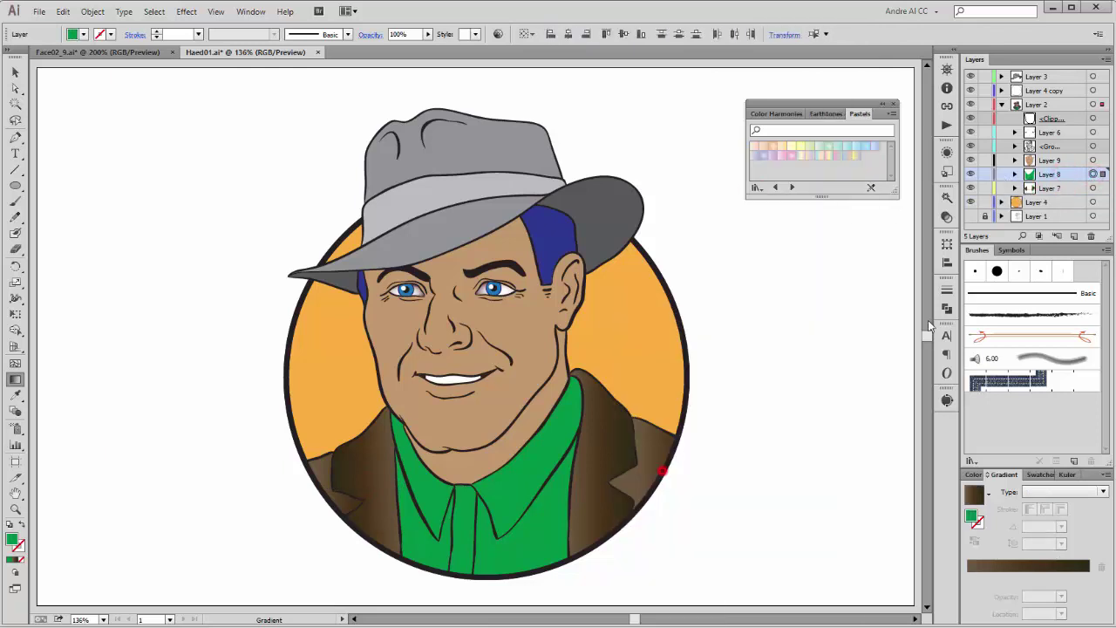
pyautogui.click(837, 150)
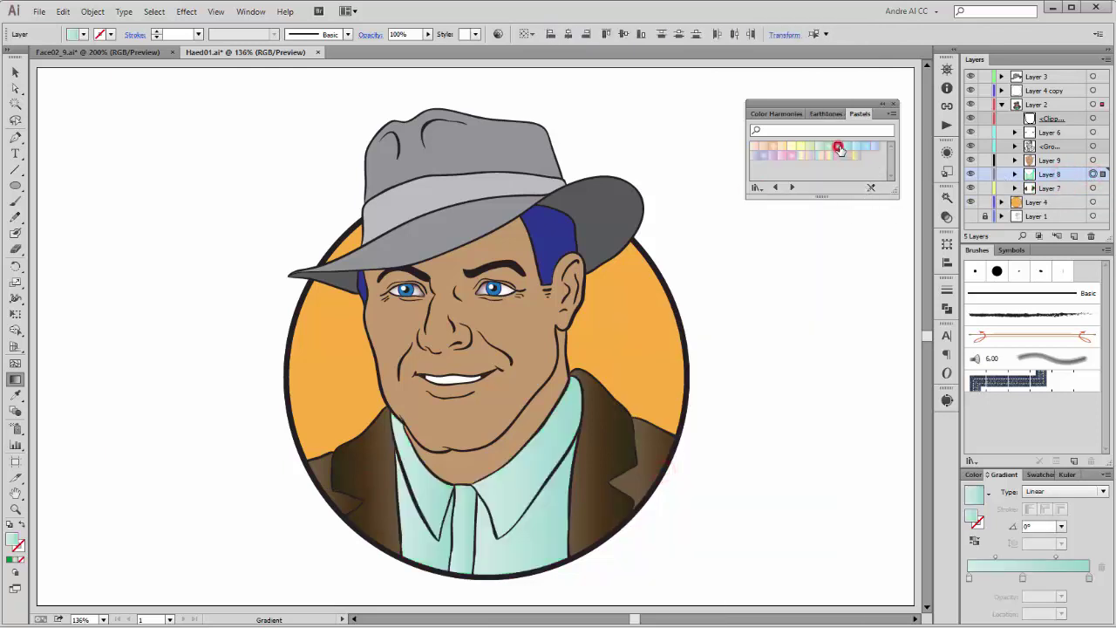
# Angle the gradients diagonally across the left and right collar pieces
pyautogui.press('a')
pyautogui.click(427, 545)
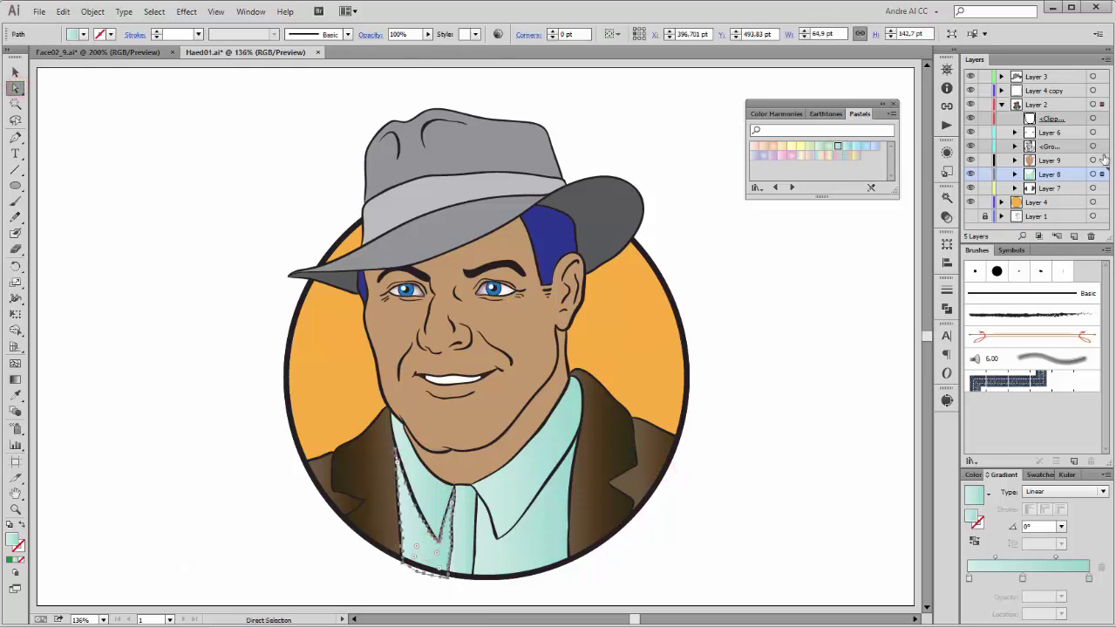
pyautogui.press('g')
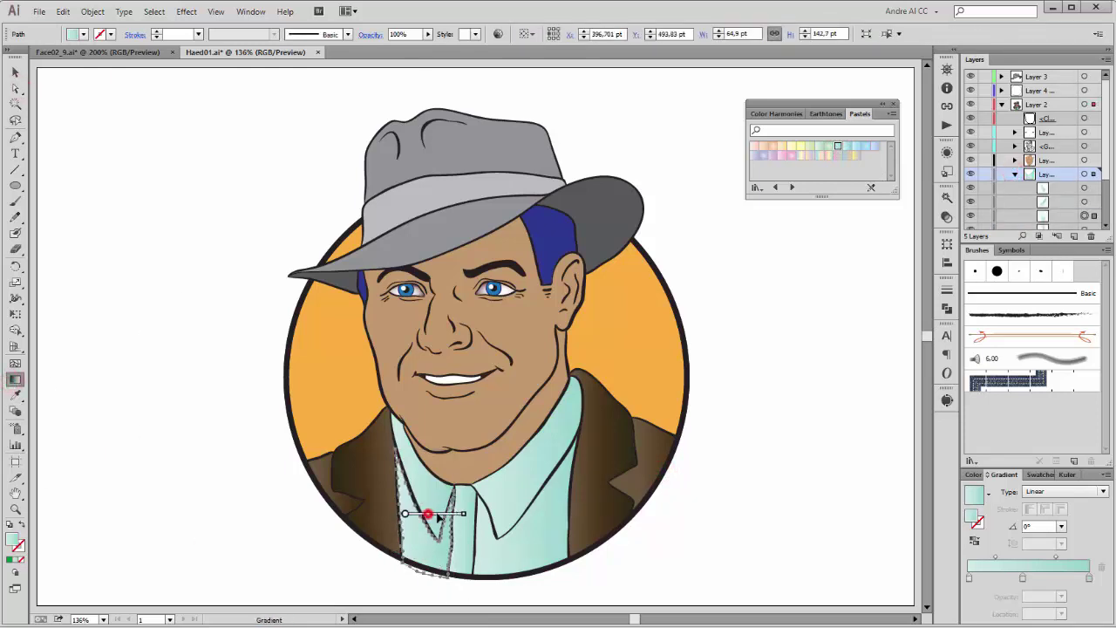
pyautogui.click(438, 516)
pyautogui.moveTo(399, 488)
pyautogui.mouseDown()
pyautogui.moveTo(453, 453)
pyautogui.moveTo(372, 502)
pyautogui.mouseUp()
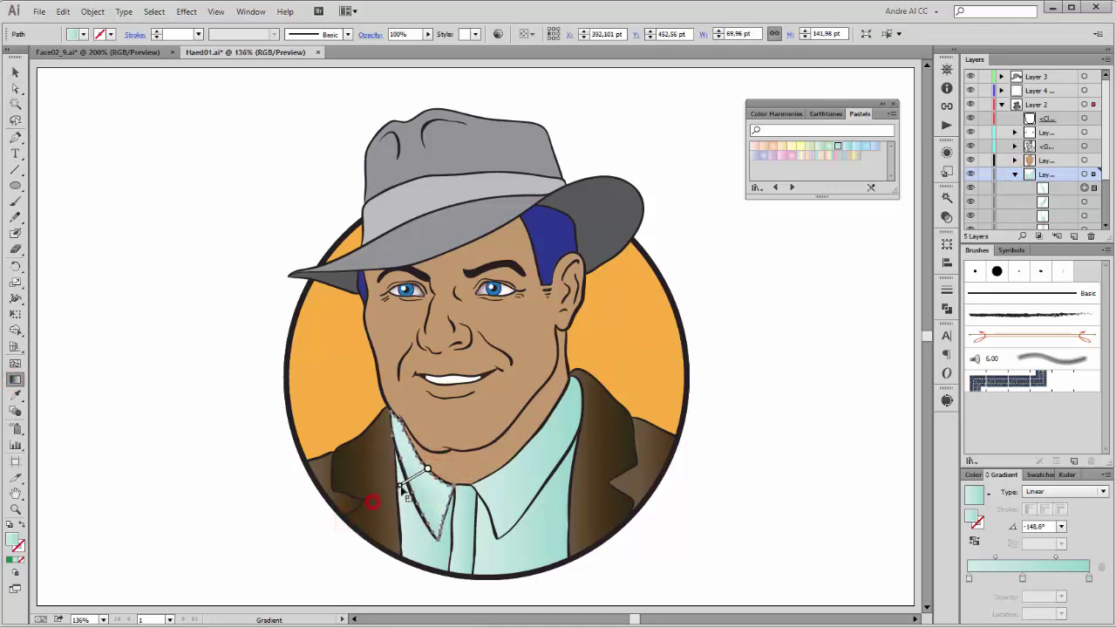
pyautogui.click(535, 468)
pyautogui.moveTo(524, 445); pyautogui.dragTo(593, 528)
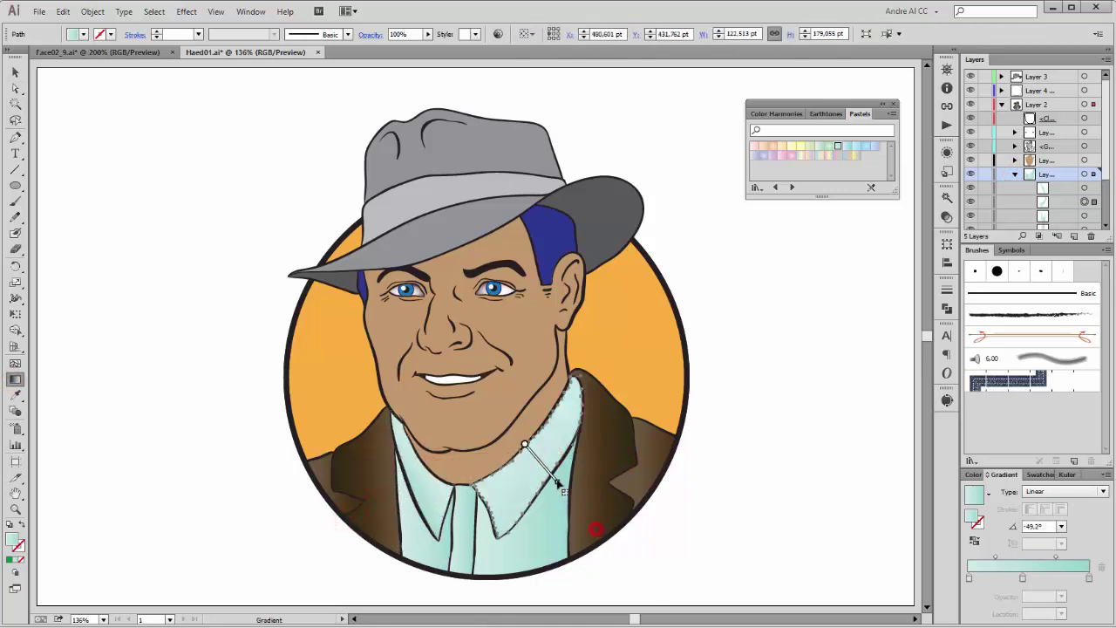
pyautogui.moveTo(543, 464); pyautogui.dragTo(546, 466)
# Run a horizontal gradient across the lower shirt piece and deselect
pyautogui.click(545, 557)
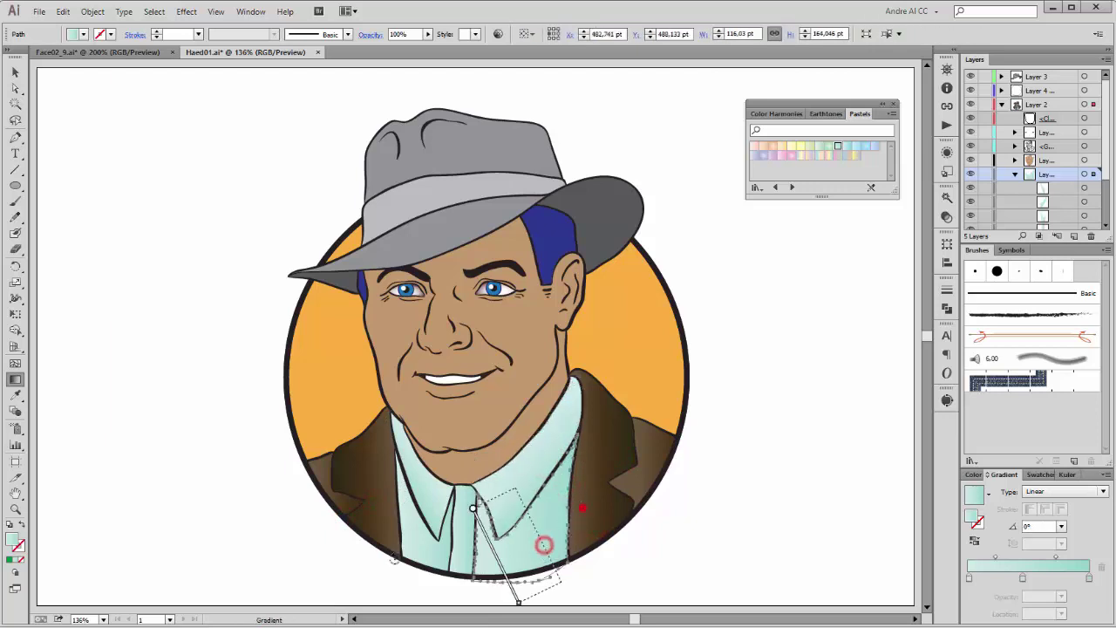
pyautogui.moveTo(564, 509); pyautogui.dragTo(410, 503)
pyautogui.click(460, 542)
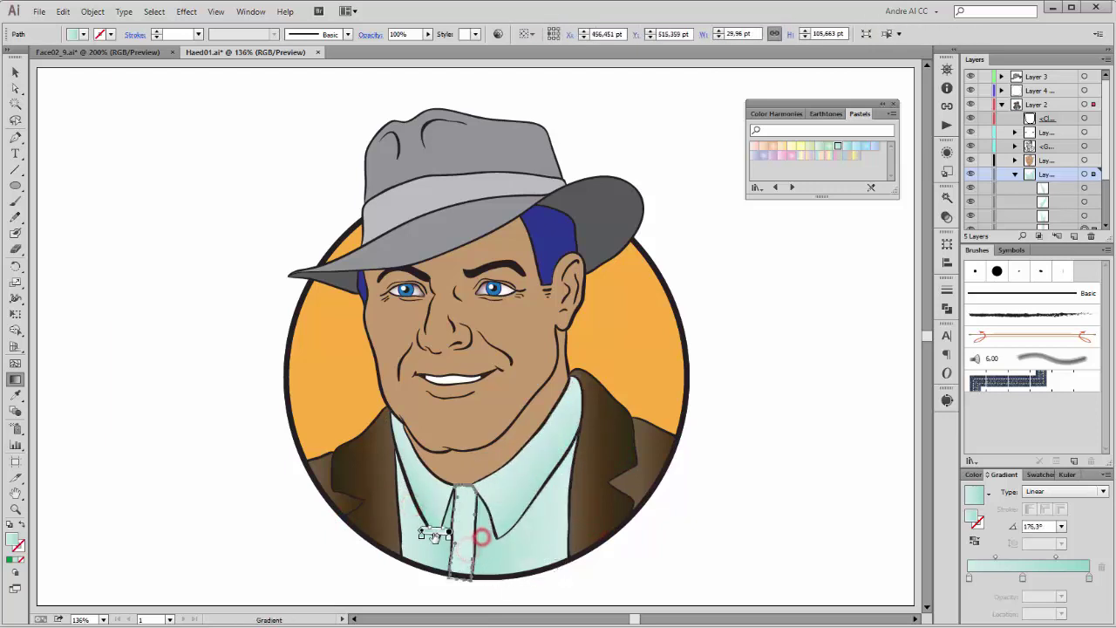
pyautogui.click(833, 429)
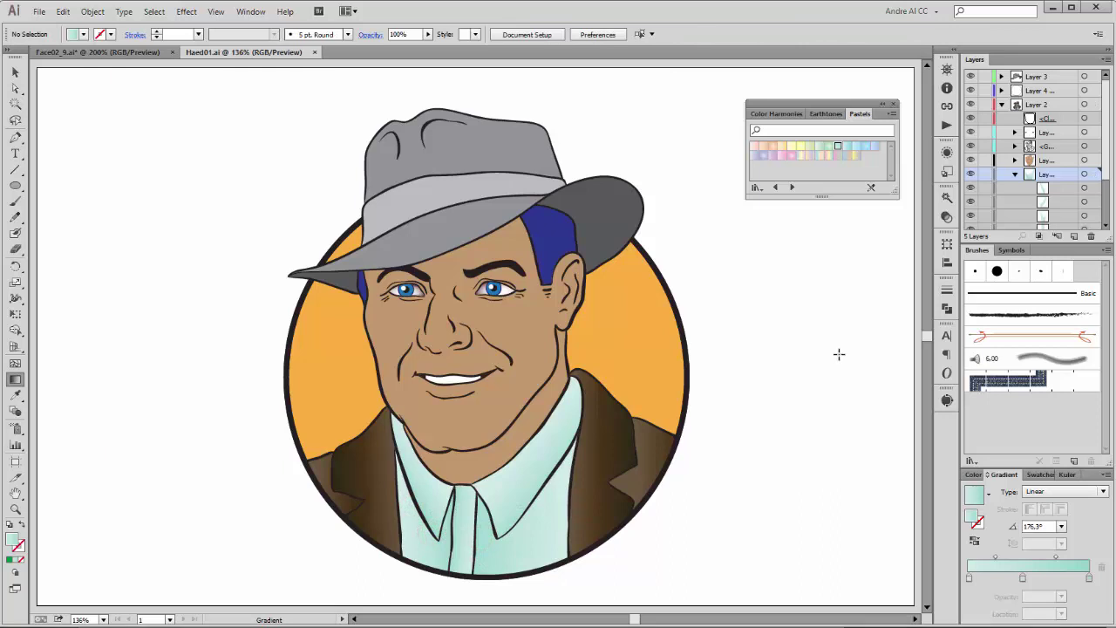
pyautogui.click(1001, 77)
pyautogui.click(1084, 103)
# Copy the jacket's brown gradient onto the hat with the Eyedropper and reposition it across the brim
pyautogui.click(15, 395)
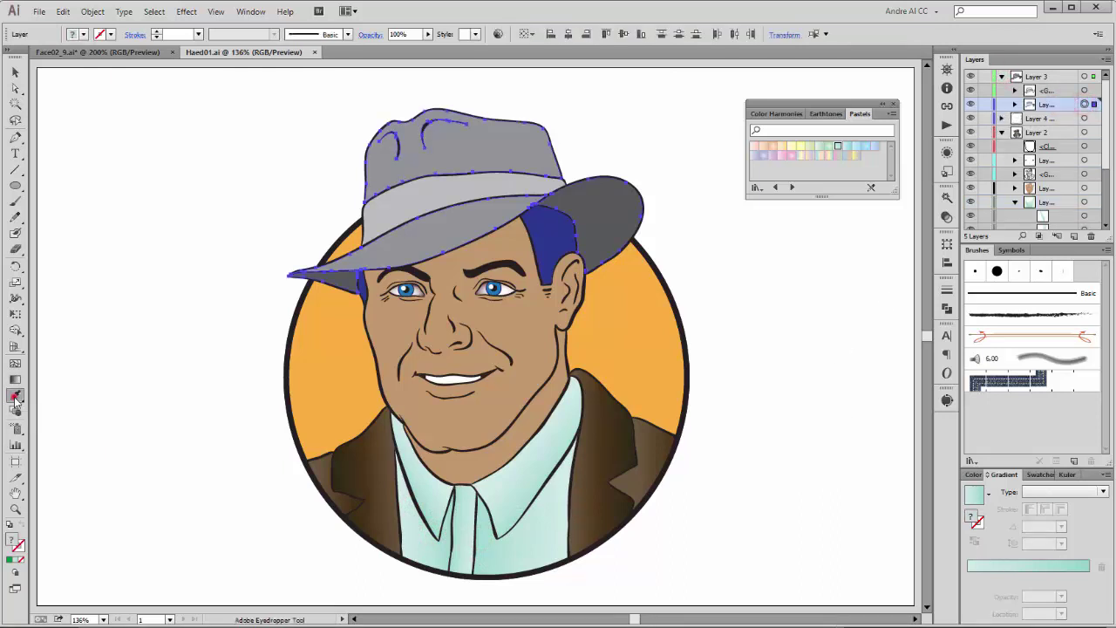
pyautogui.click(599, 435)
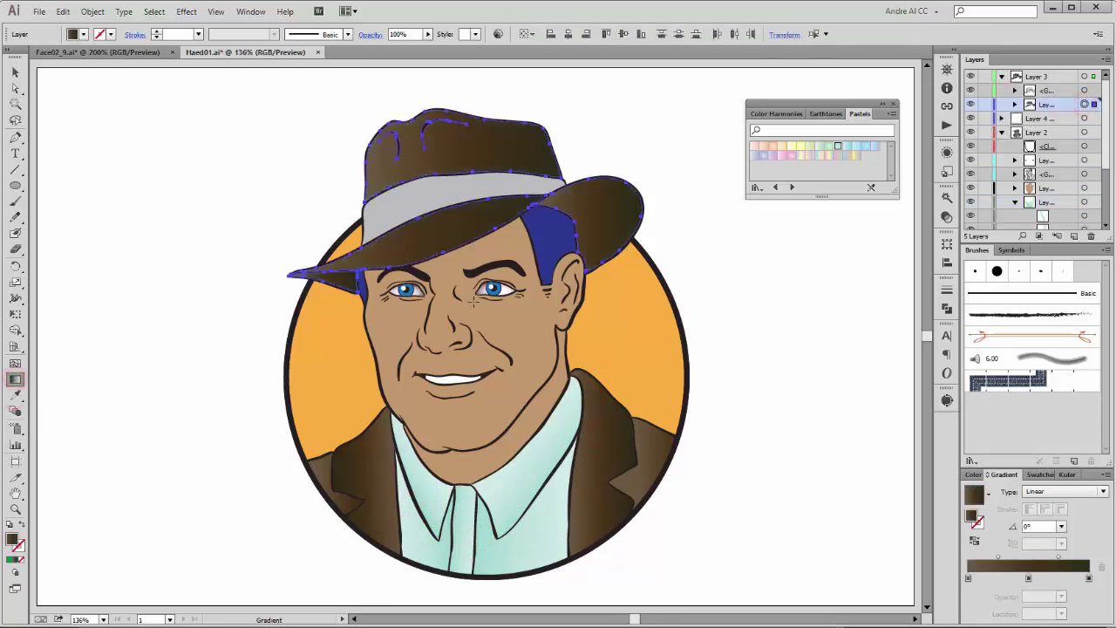
pyautogui.click(615, 222)
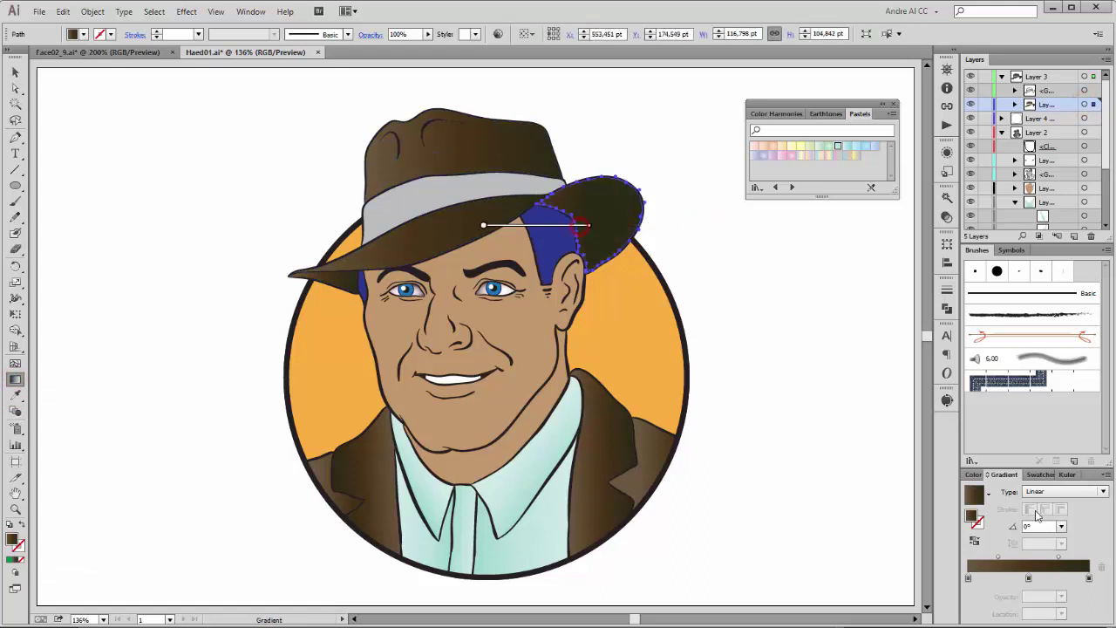
pyautogui.click(1064, 491)
pyautogui.click(1038, 505)
pyautogui.moveTo(589, 225)
pyautogui.mouseDown()
pyautogui.moveTo(712, 226)
pyautogui.moveTo(636, 235)
pyautogui.moveTo(656, 234)
pyautogui.mouseUp()
# Angle the brim tip's gradient upward and draw a shorter diagonal gradient across the brim
pyautogui.click(346, 280)
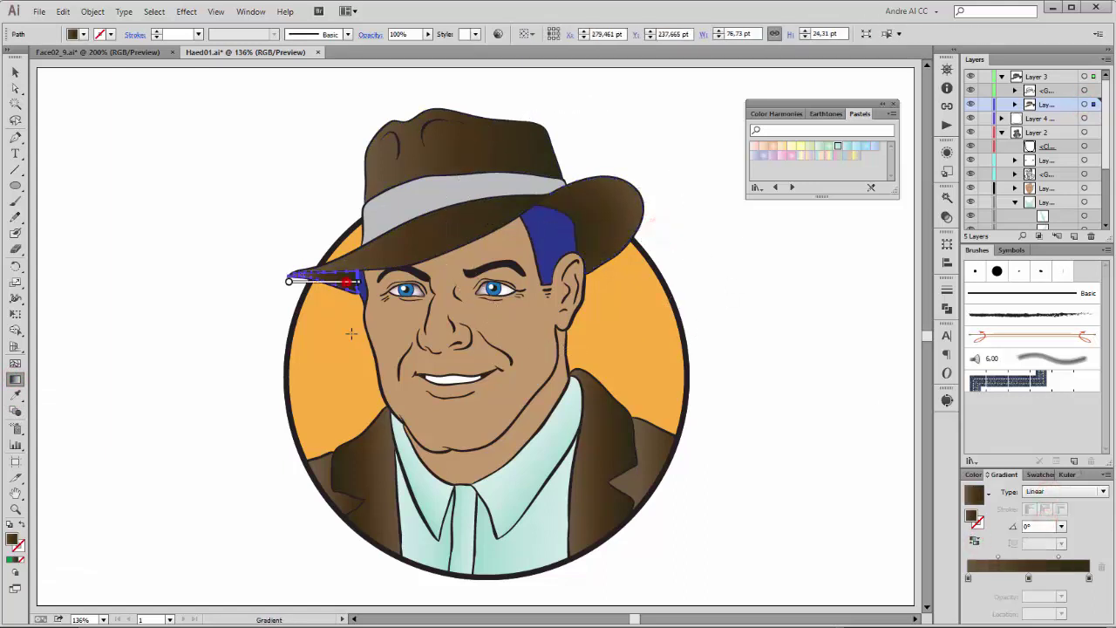
pyautogui.moveTo(319, 326); pyautogui.dragTo(329, 229)
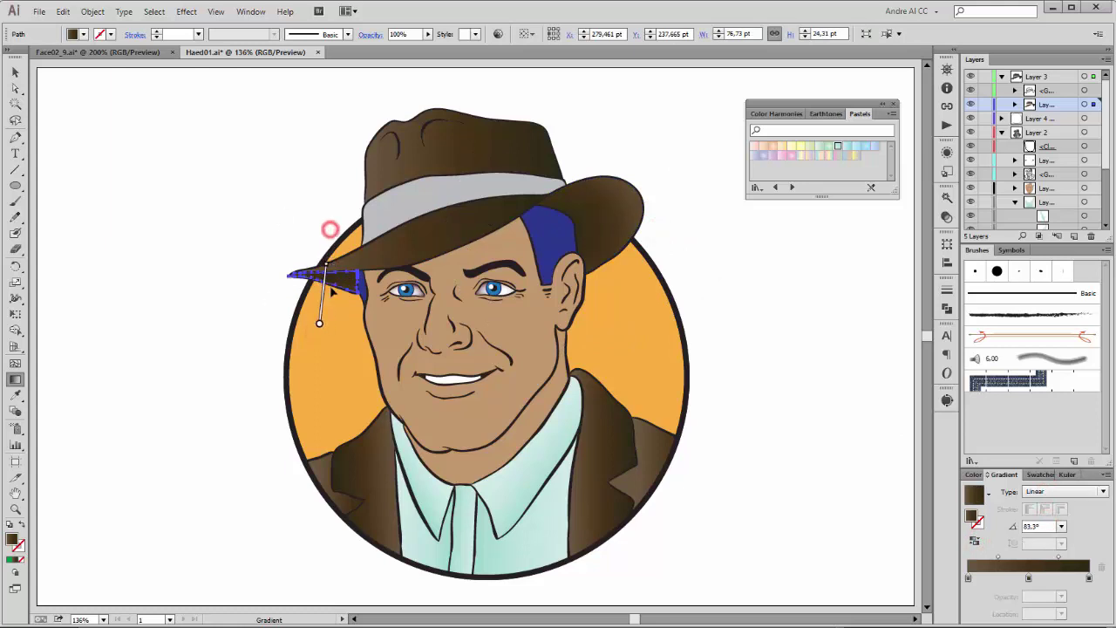
pyautogui.keyDown('ctrl'); pyautogui.click(180, 168); pyautogui.keyUp('ctrl')
pyautogui.keyDown('ctrl'); pyautogui.click(440, 255); pyautogui.keyUp('ctrl')
pyautogui.moveTo(495, 433); pyautogui.dragTo(403, 196)
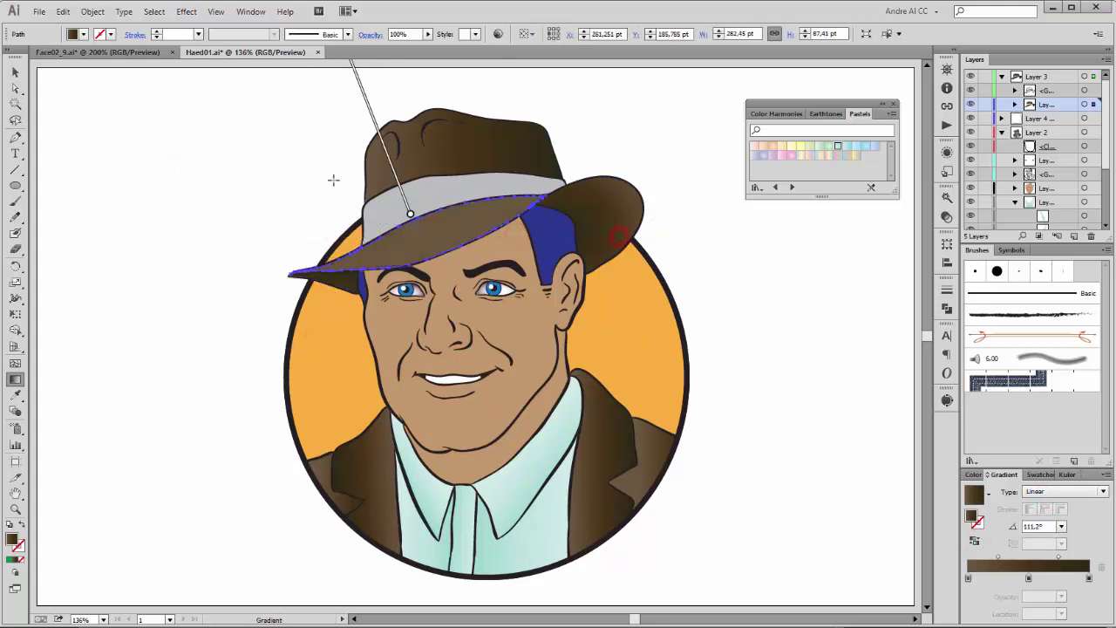
pyautogui.moveTo(459, 335); pyautogui.dragTo(428, 262)
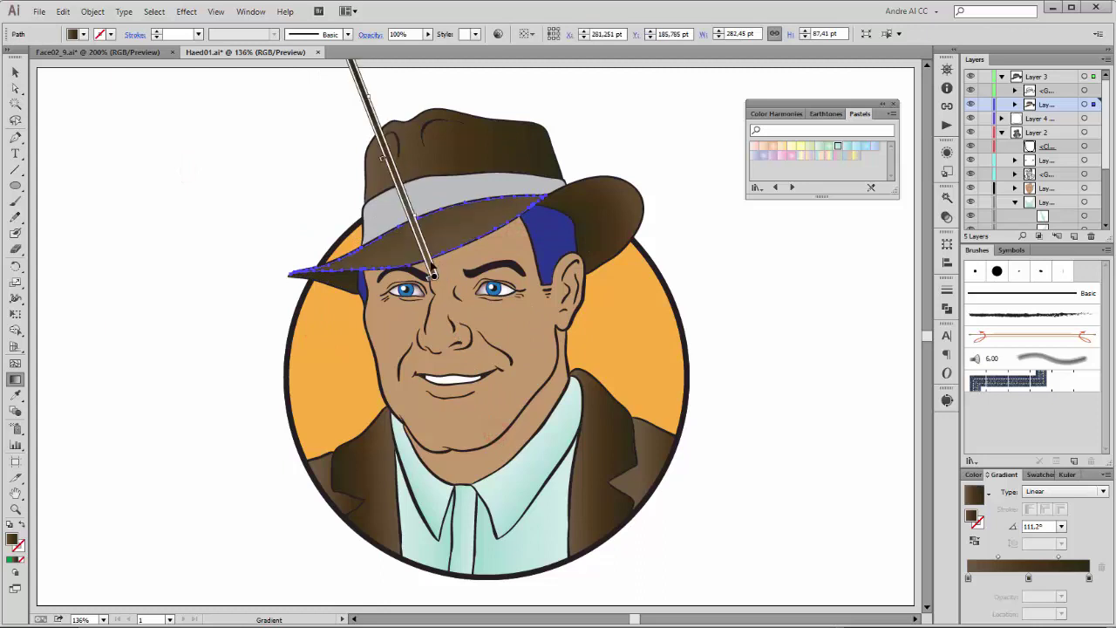
pyautogui.moveTo(405, 211); pyautogui.dragTo(425, 255)
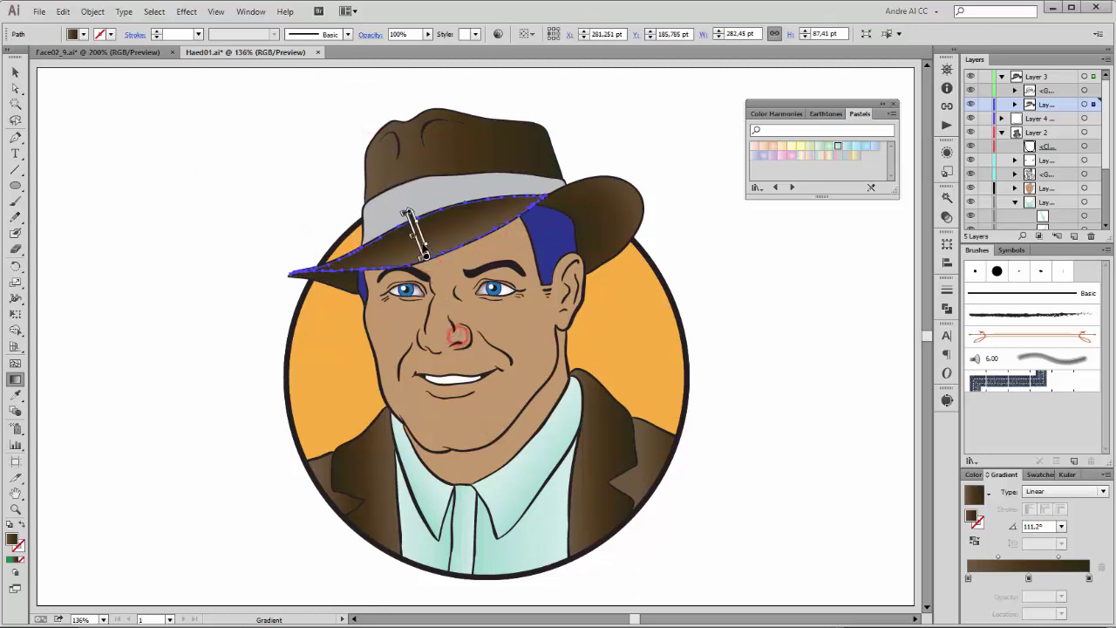
# Draw a gradient across the hat crown and move its middle stop to 39.25%
pyautogui.keyDown('ctrl'); pyautogui.click(500, 145); pyautogui.keyUp('ctrl')
pyautogui.moveTo(368, 177); pyautogui.dragTo(565, 127)
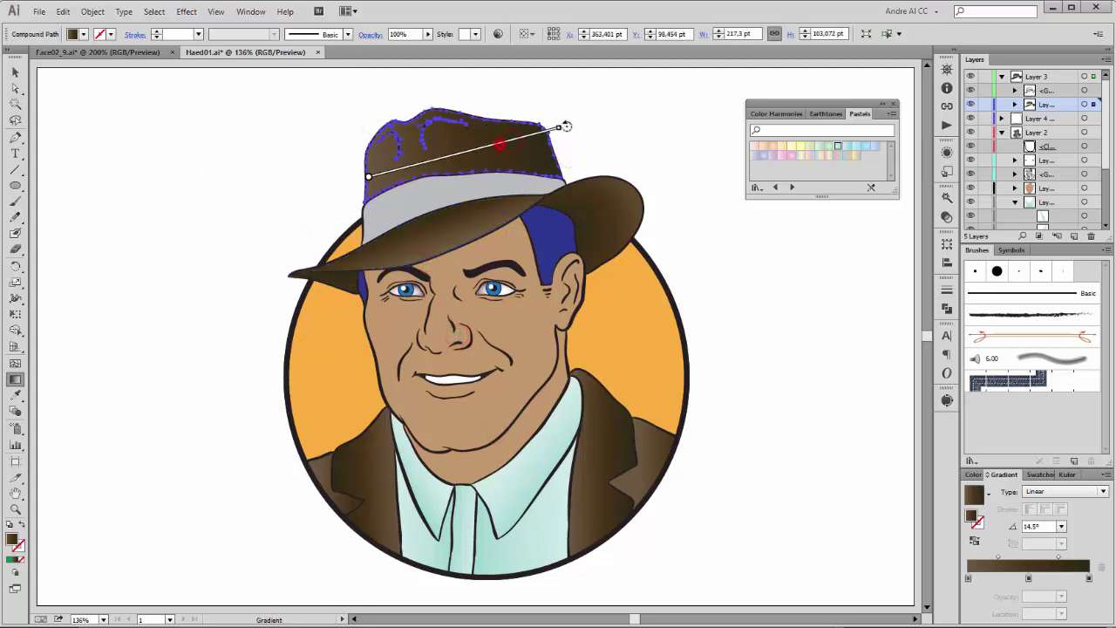
pyautogui.moveTo(367, 171); pyautogui.dragTo(565, 127)
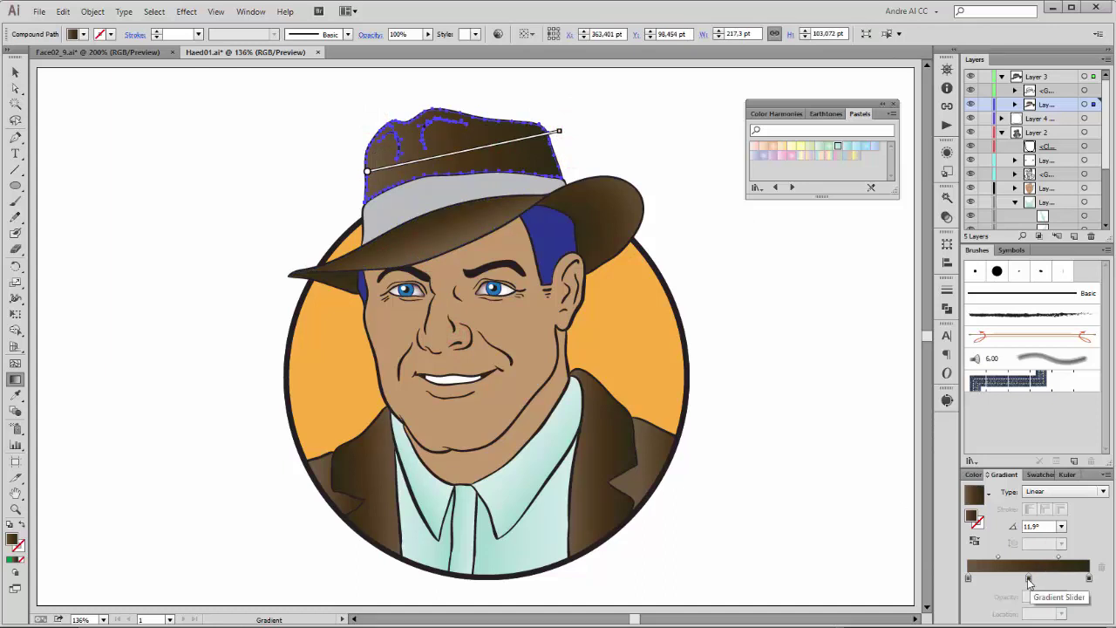
pyautogui.moveTo(1029, 577); pyautogui.dragTo(1002, 578)
pyautogui.click(968, 578)
pyautogui.click(425, 164)
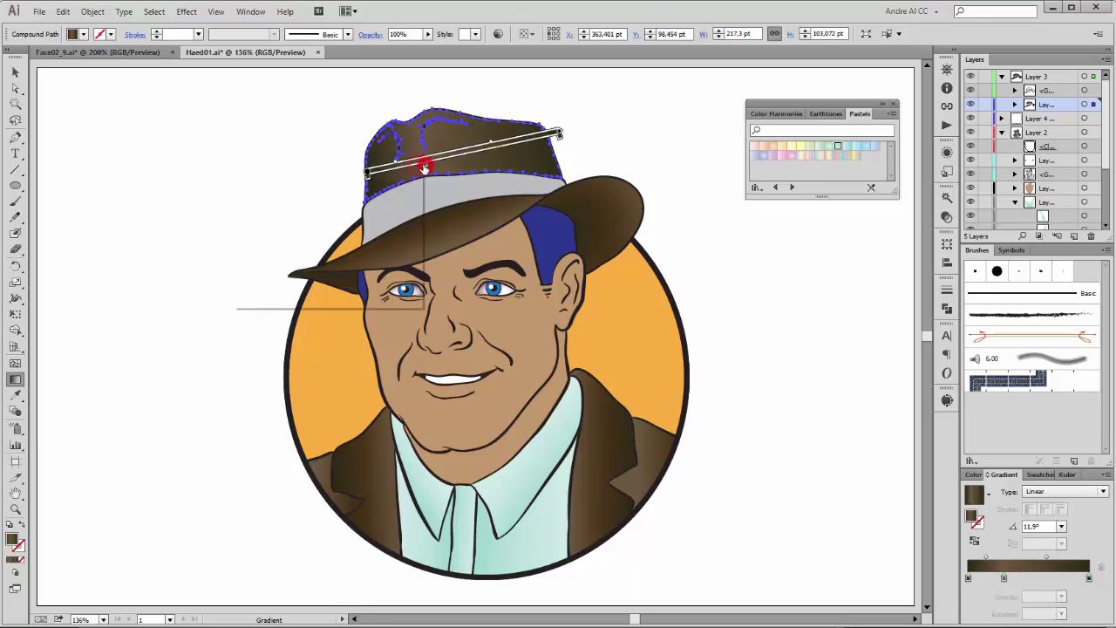
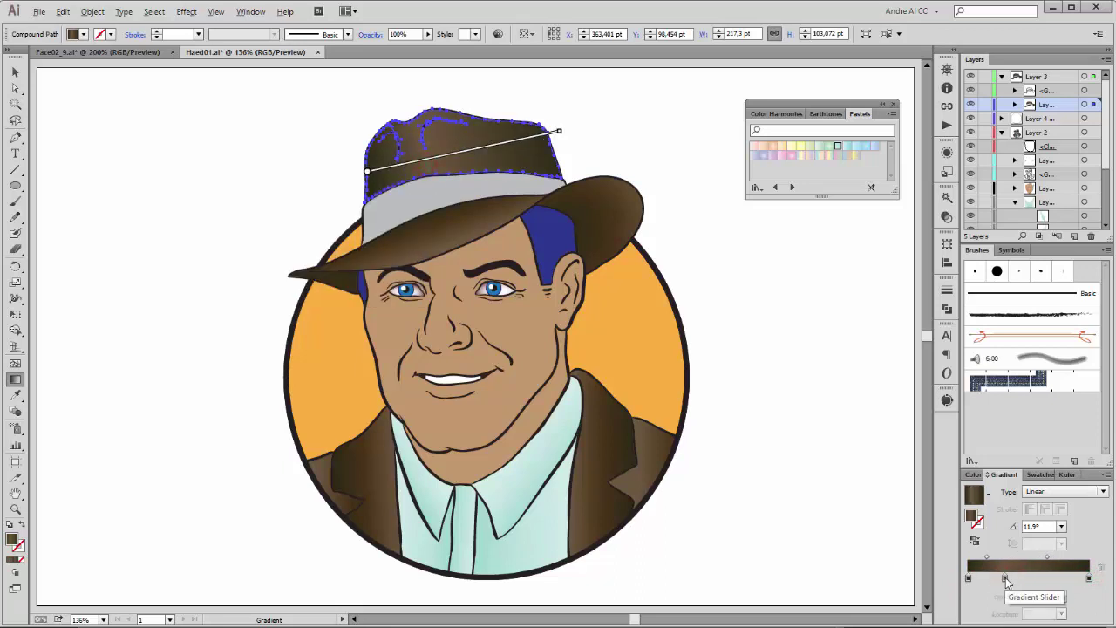
# Shift the crown's middle gradient stop and eyedrop the brown crown gradient onto the grey hat band
pyautogui.moveTo(1005, 578)
pyautogui.mouseDown()
pyautogui.moveTo(994, 578)
pyautogui.moveTo(1018, 557)
pyautogui.mouseUp()
pyautogui.moveTo(559, 131); pyautogui.dragTo(560, 135)
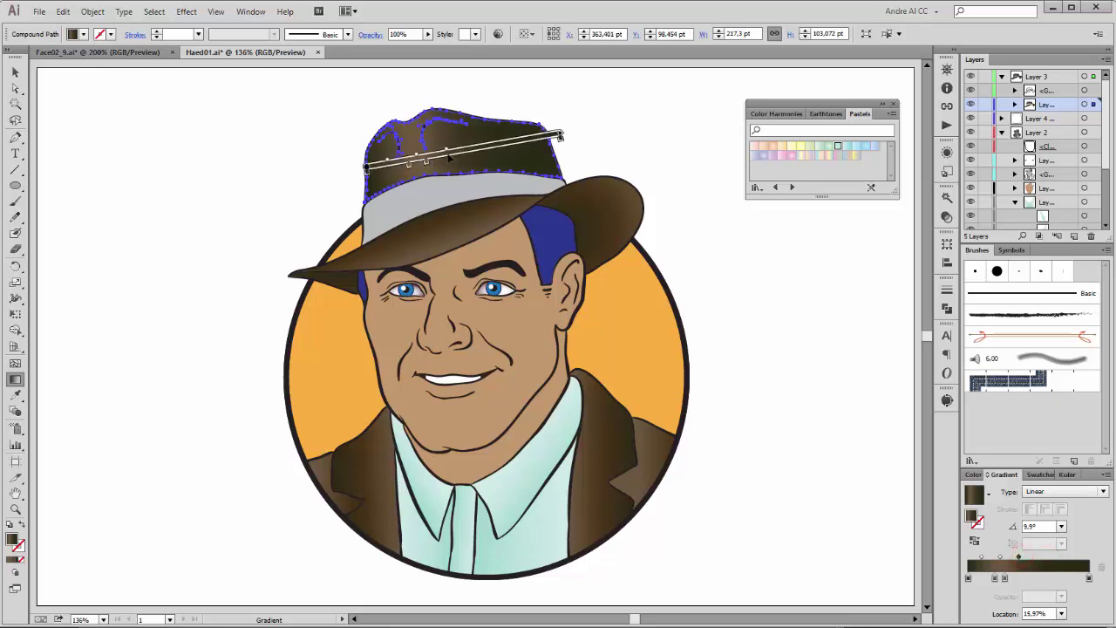
pyautogui.press('a')
pyautogui.click(435, 194)
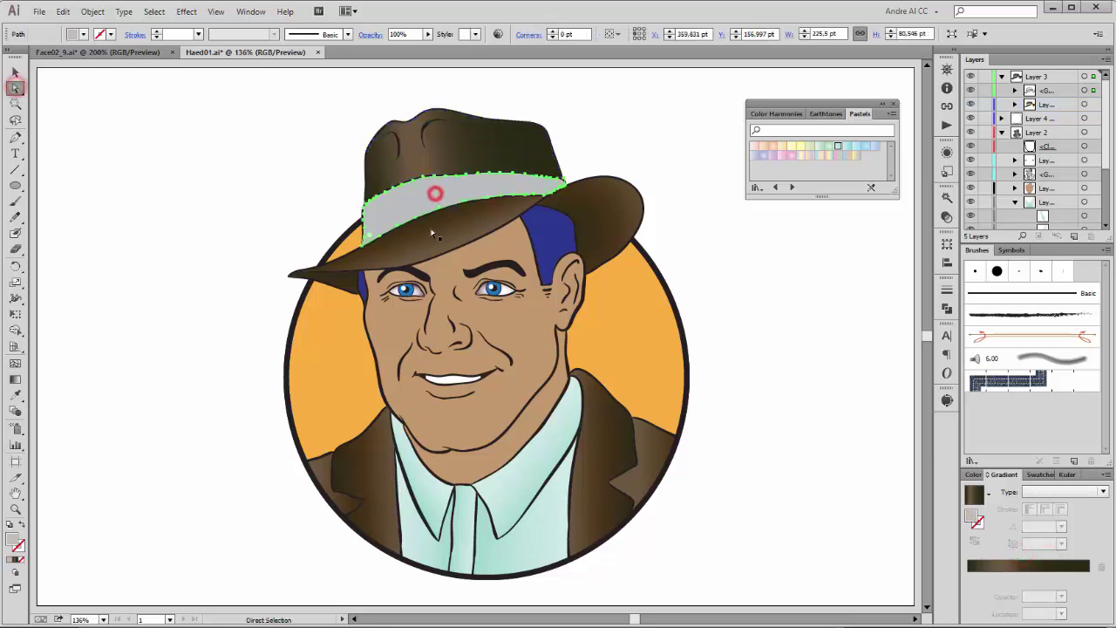
pyautogui.click(15, 395)
pyautogui.click(472, 142)
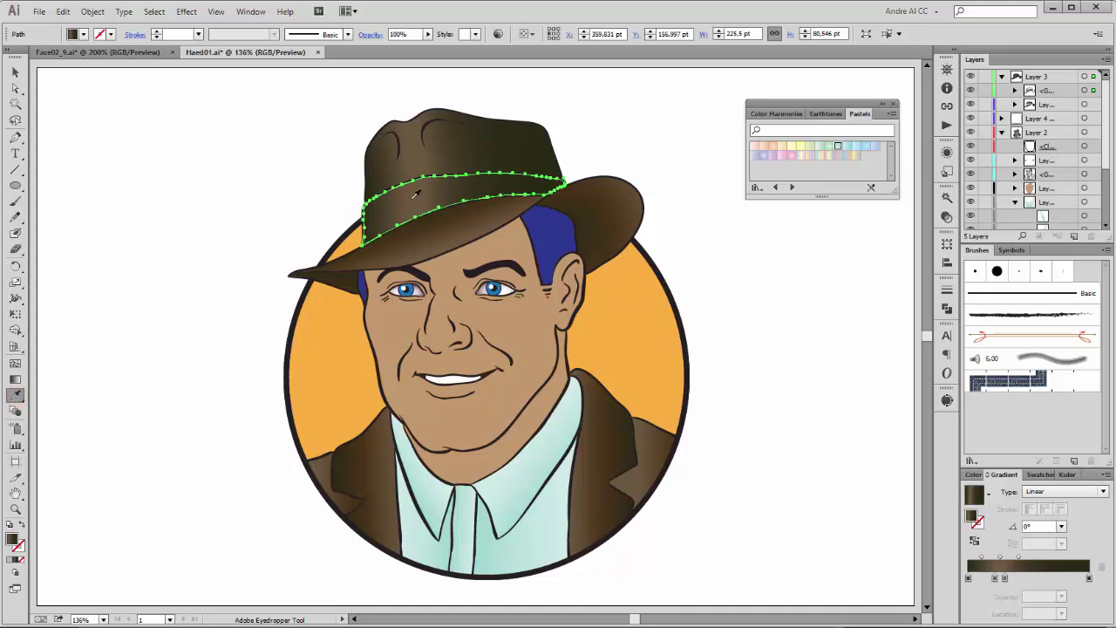
# Darken the hat's colours in Recolor Artwork using the colour wheel
pyautogui.click(498, 33)
pyautogui.click(792, 116)
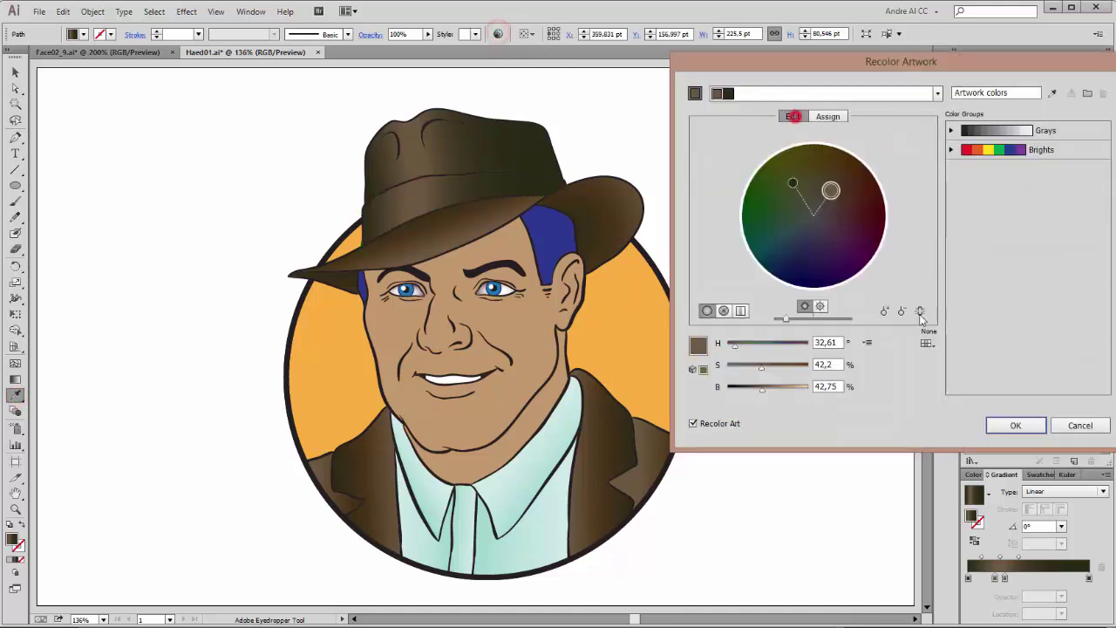
pyautogui.moveTo(785, 318); pyautogui.dragTo(778, 322)
pyautogui.click(1001, 426)
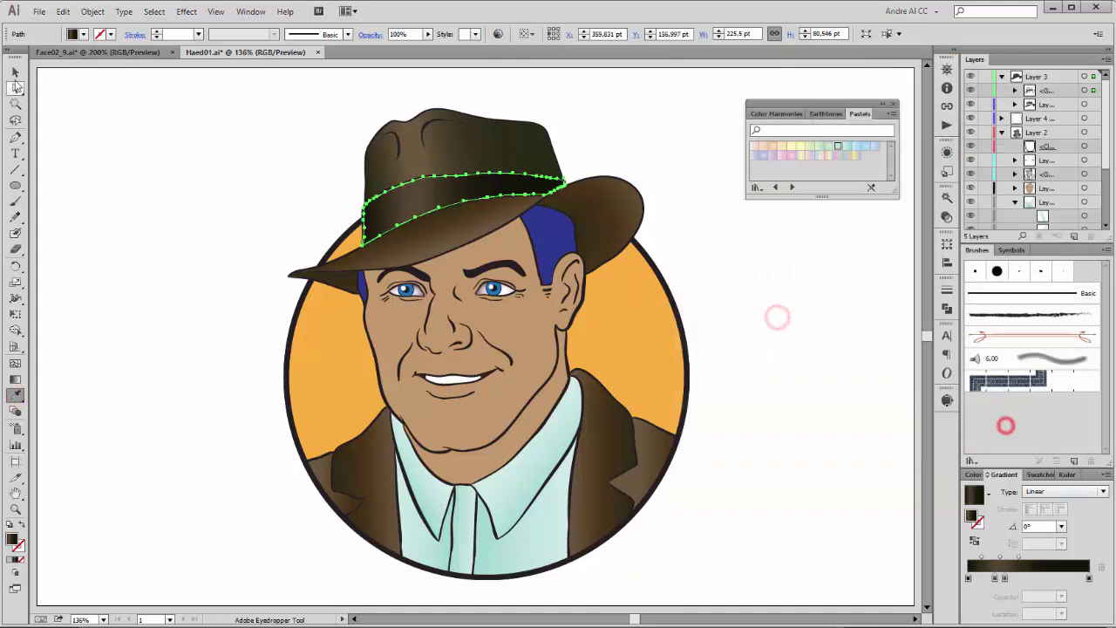
# Brighten the whole hat group's colours and adjust the darkest colour's hue in Recolor Artwork
pyautogui.press('v')
pyautogui.keyDown('shift'); pyautogui.click(463, 224); pyautogui.keyUp('shift')
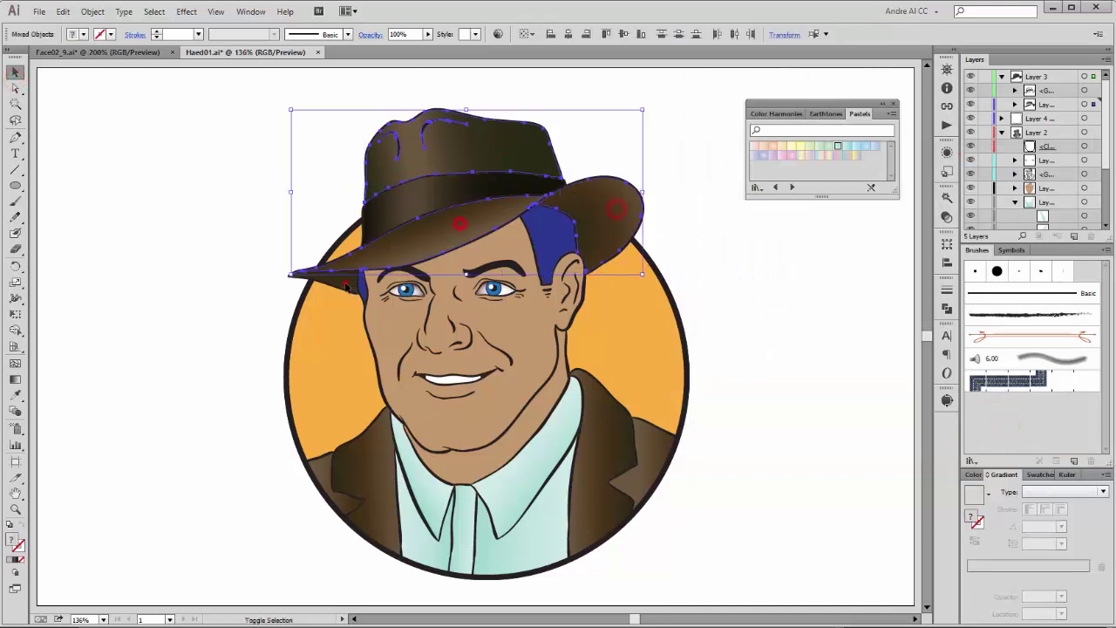
pyautogui.click(497, 33)
pyautogui.click(812, 143)
pyautogui.moveTo(795, 343); pyautogui.dragTo(815, 343)
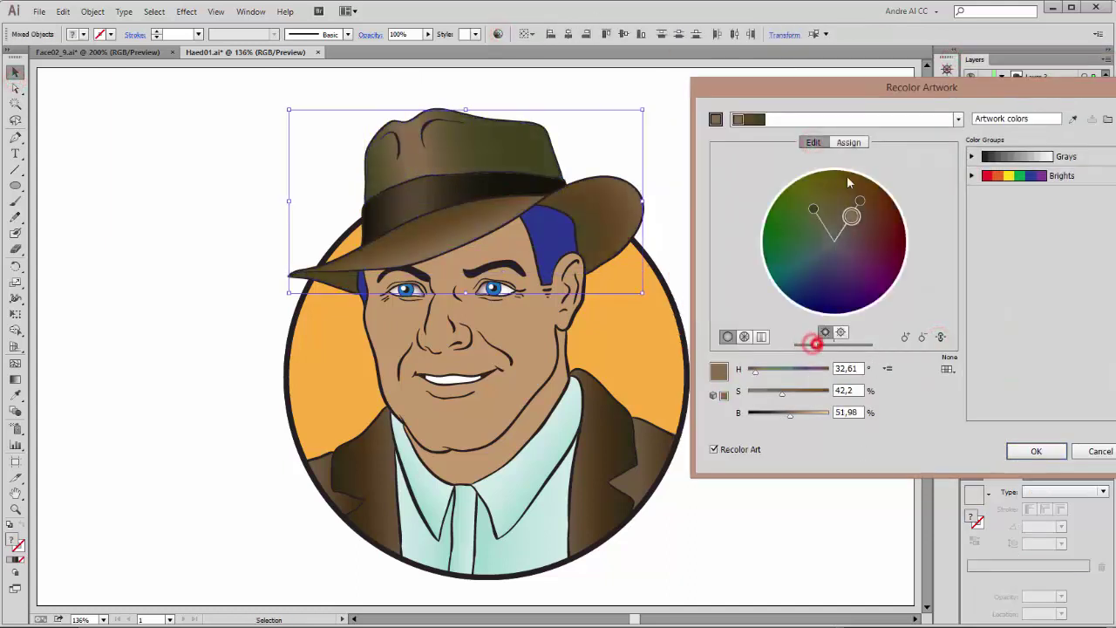
pyautogui.click(848, 142)
pyautogui.click(834, 240)
pyautogui.click(758, 373)
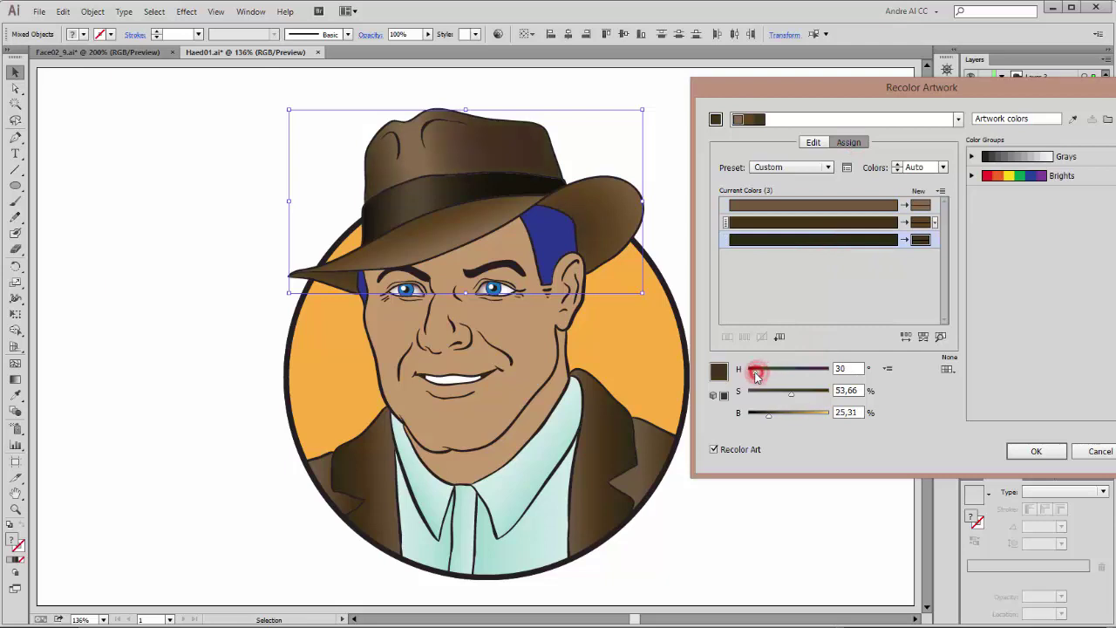
pyautogui.click(1036, 450)
pyautogui.click(846, 305)
# Re-angle the hat band's gradient to 10.8° across the band
pyautogui.click(404, 189)
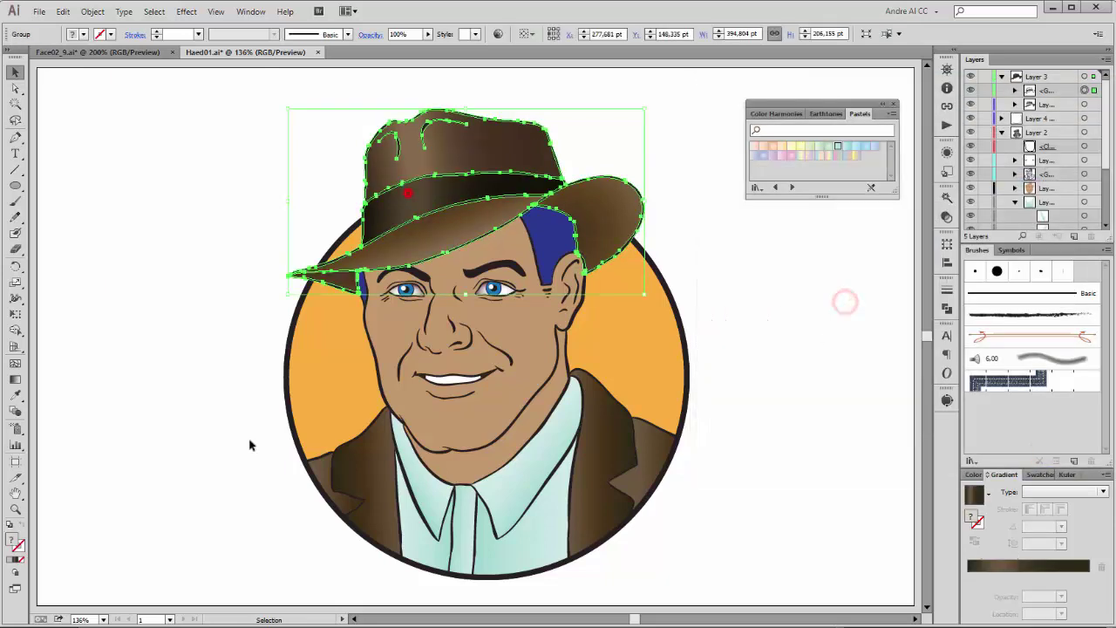
pyautogui.click(12, 90)
pyautogui.click(95, 118)
pyautogui.click(436, 200)
pyautogui.press('g')
pyautogui.moveTo(574, 171); pyautogui.dragTo(572, 164)
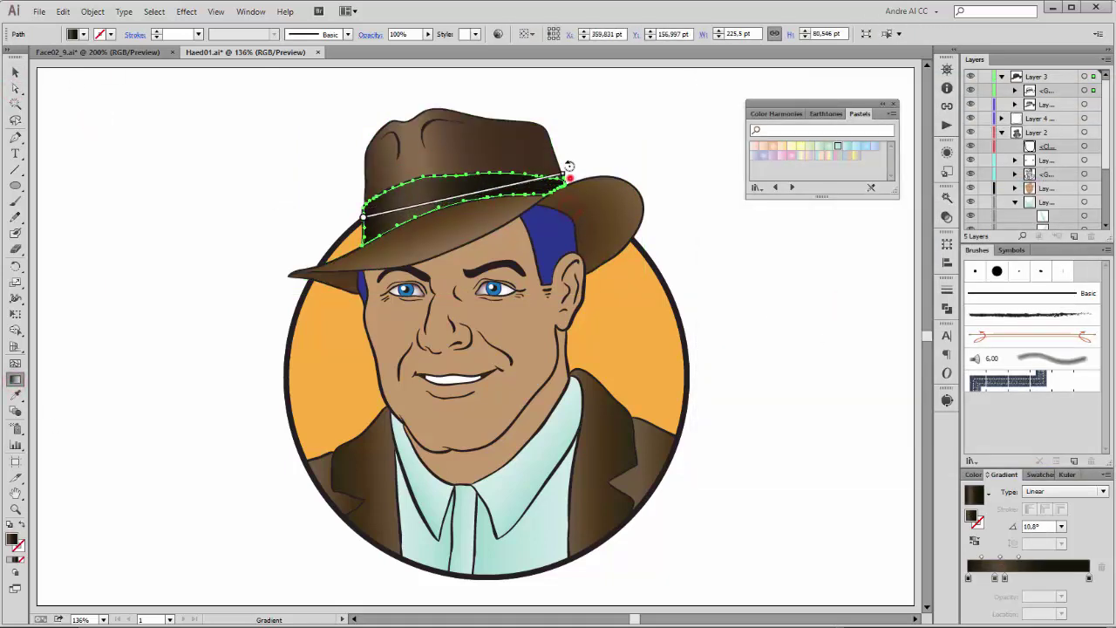
# Make the jacket shapes one compound path, move its sublayer lower, and lock the jacket layer
pyautogui.hotkey('ctrl', 'shift', 'a')
pyautogui.hotkey('shift', 'b')
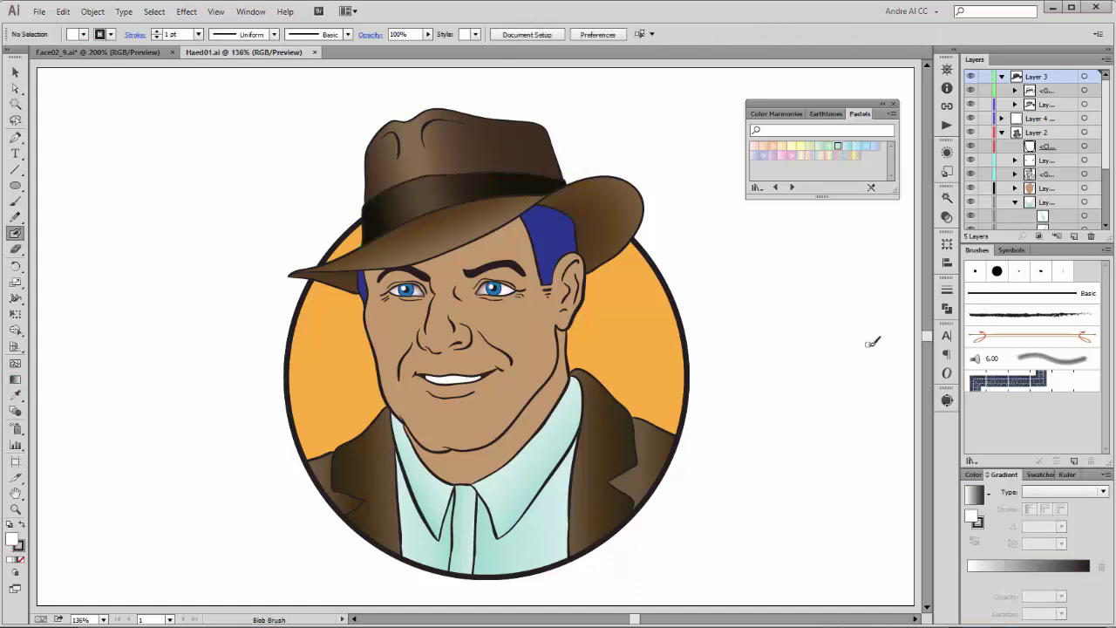
pyautogui.scroll(-1, 1002, 202)
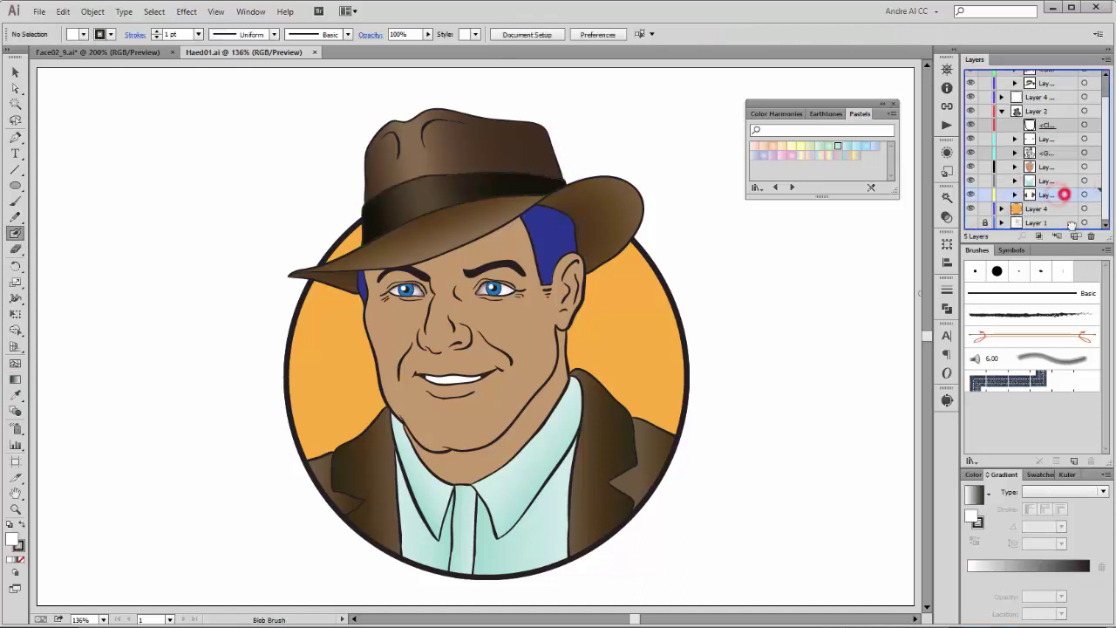
pyautogui.click(1014, 194)
pyautogui.click(1083, 194)
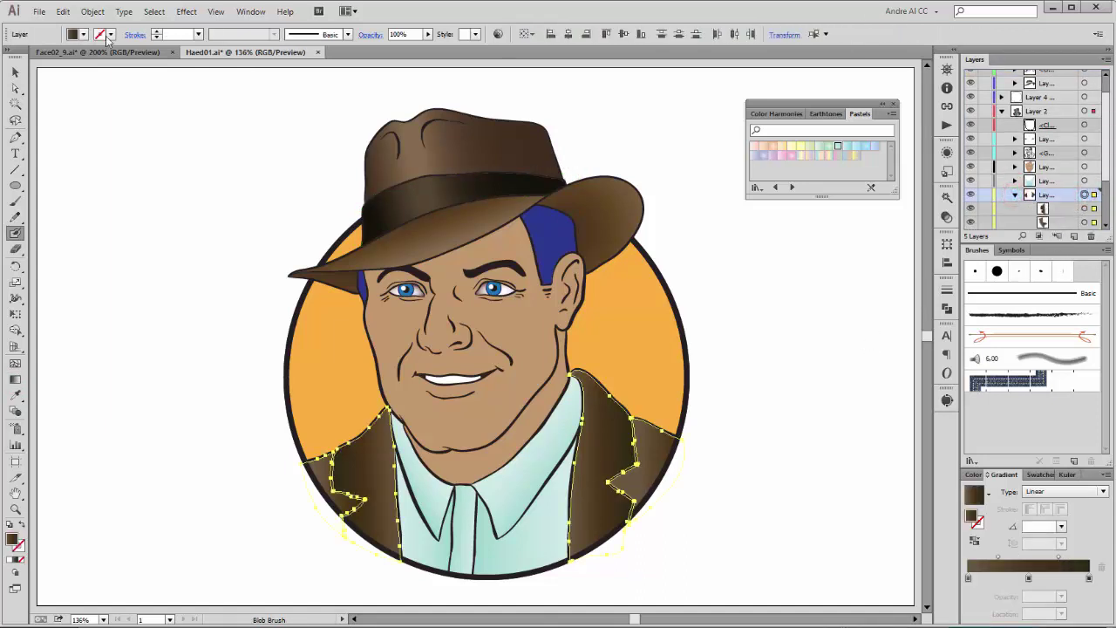
pyautogui.click(93, 11)
pyautogui.click(287, 415)
pyautogui.keyDown('ctrl'); pyautogui.click(884, 279); pyautogui.keyUp('ctrl')
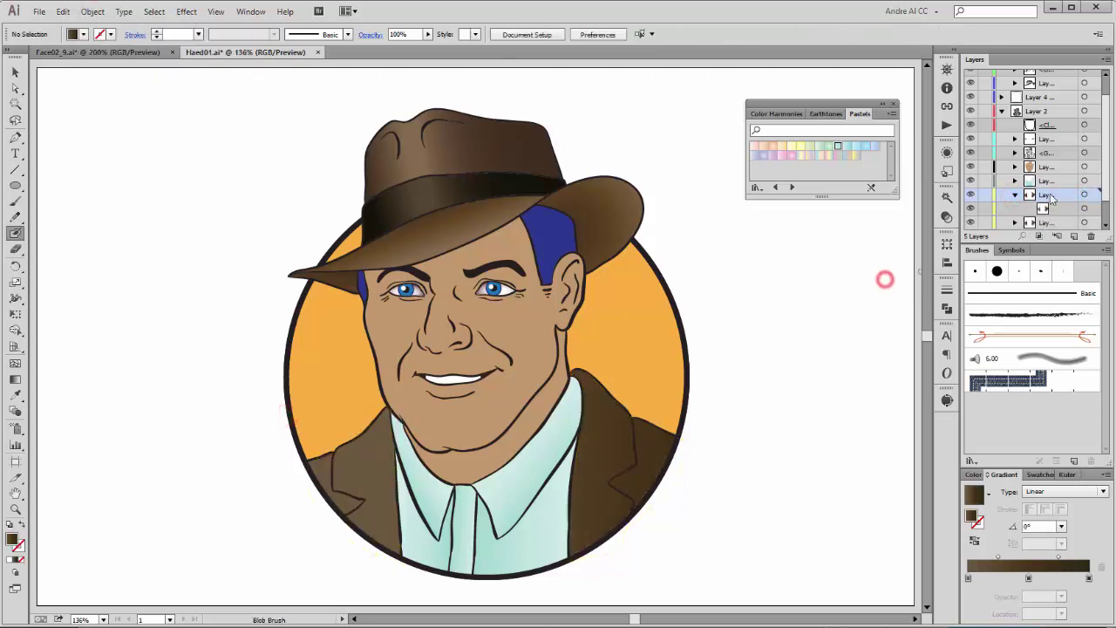
pyautogui.moveTo(1060, 199); pyautogui.dragTo(1065, 225)
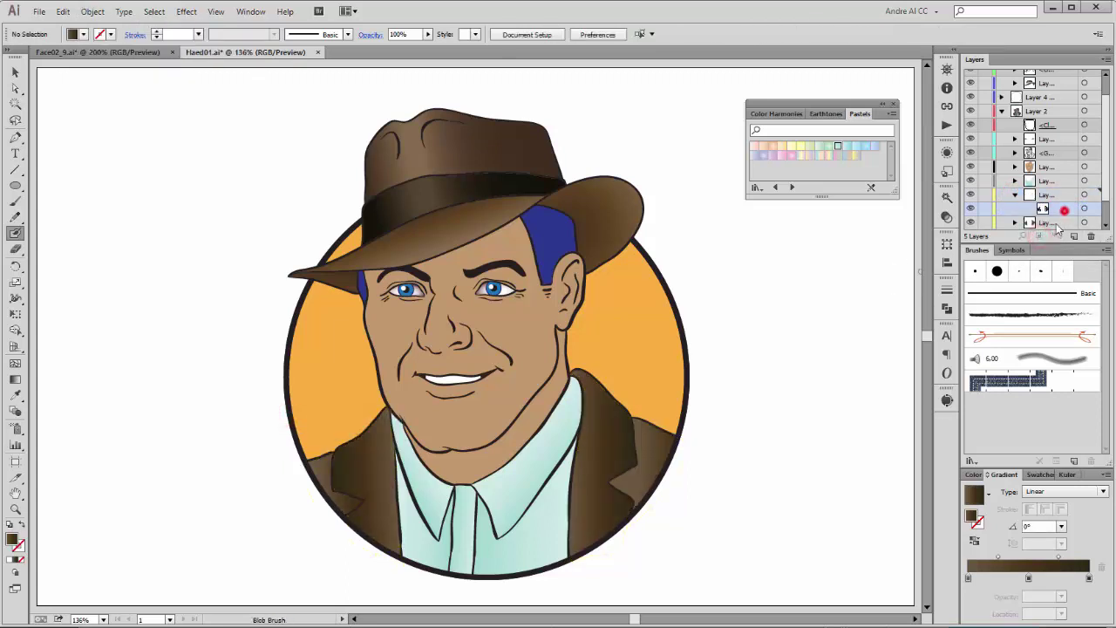
pyautogui.click(984, 223)
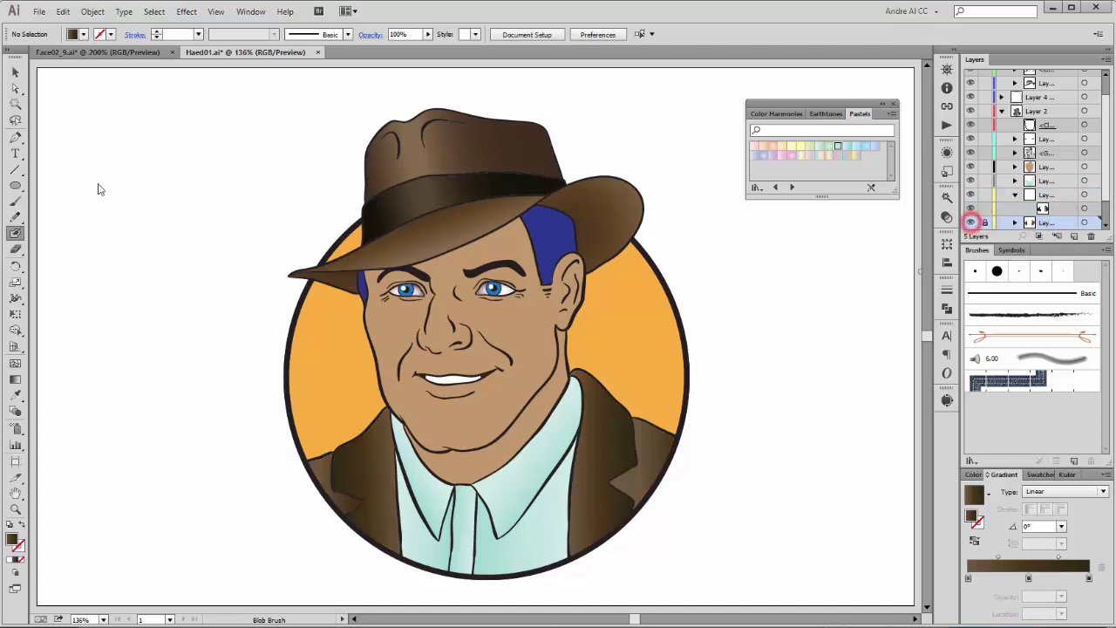
# Set a 6 pt pressure-sensitive Blob Brush and paint shading strokes down the jacket and collar edges
pyautogui.doubleClick(16, 234)
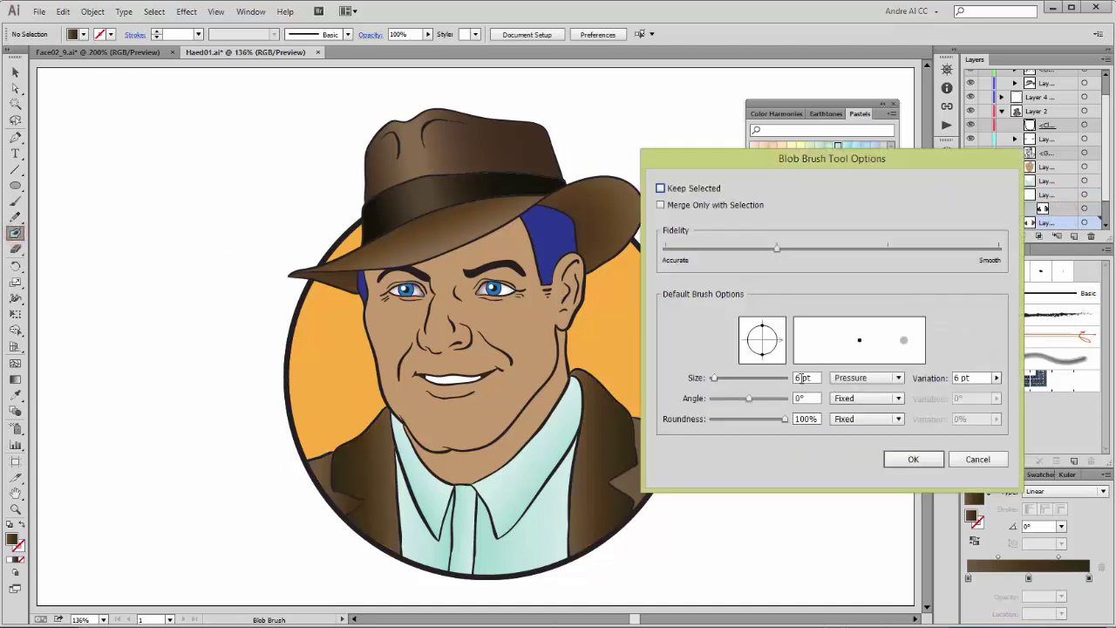
pyautogui.click(915, 459)
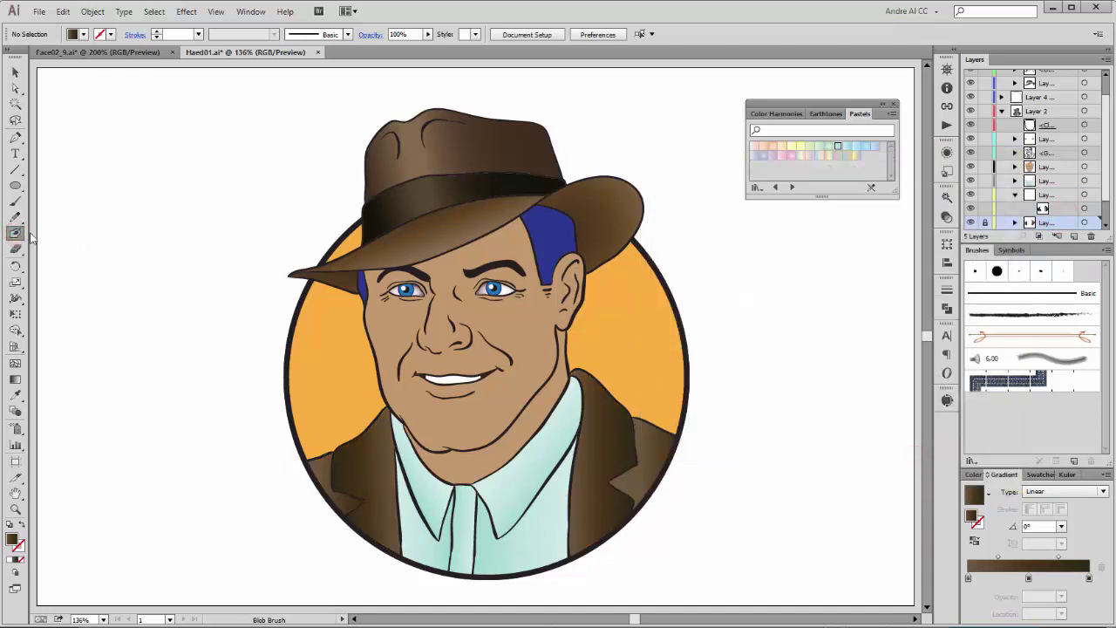
pyautogui.click(1064, 209)
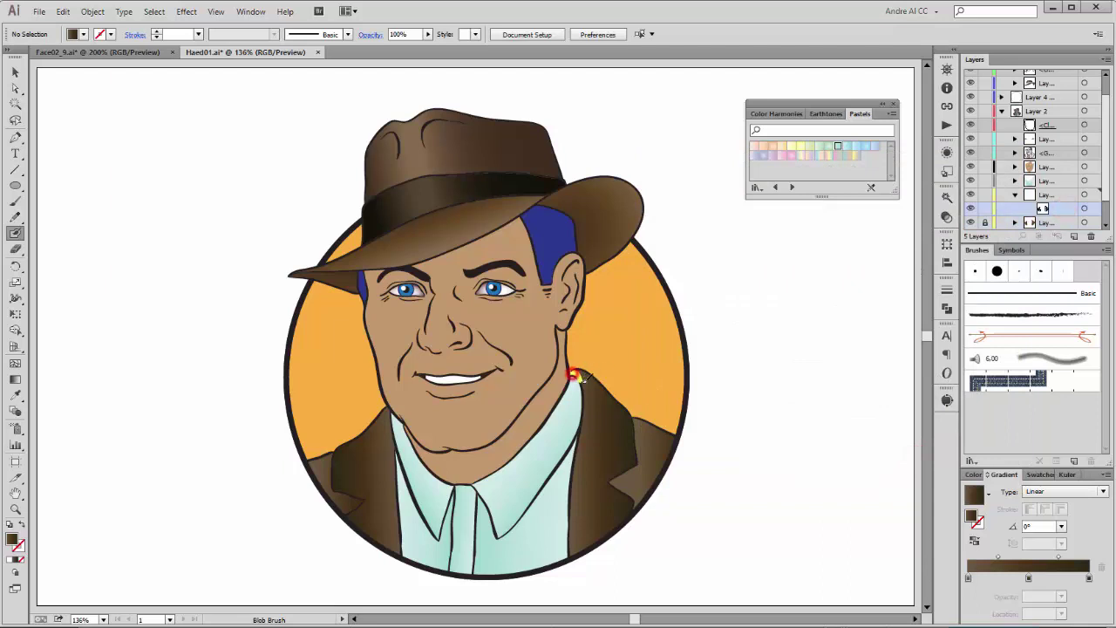
pyautogui.moveTo(574, 375); pyautogui.dragTo(577, 552)
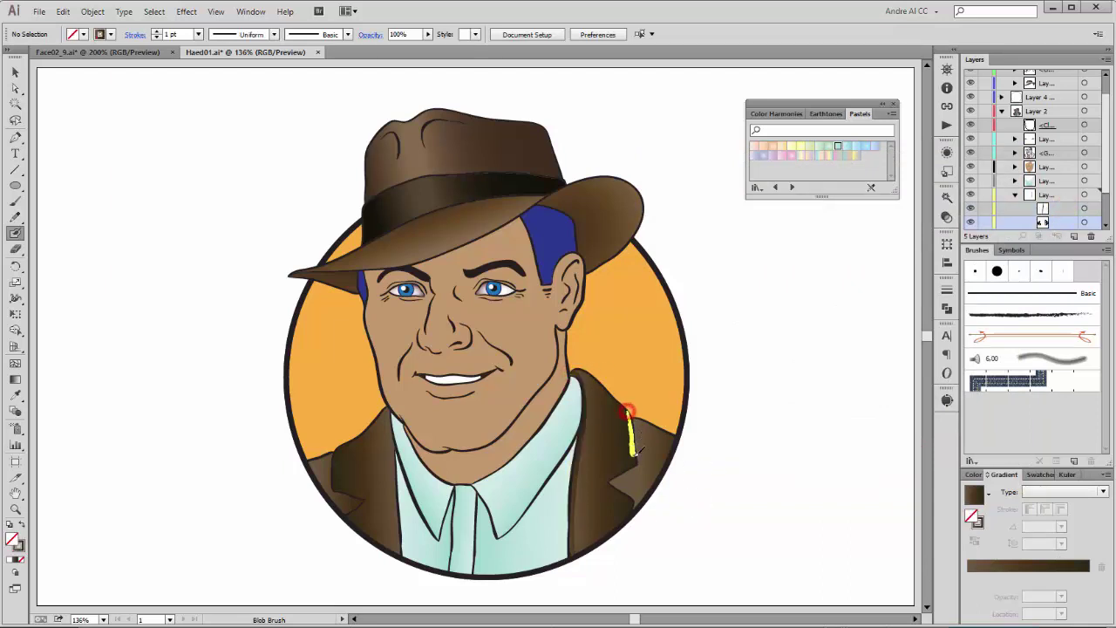
pyautogui.moveTo(637, 450); pyautogui.dragTo(636, 454)
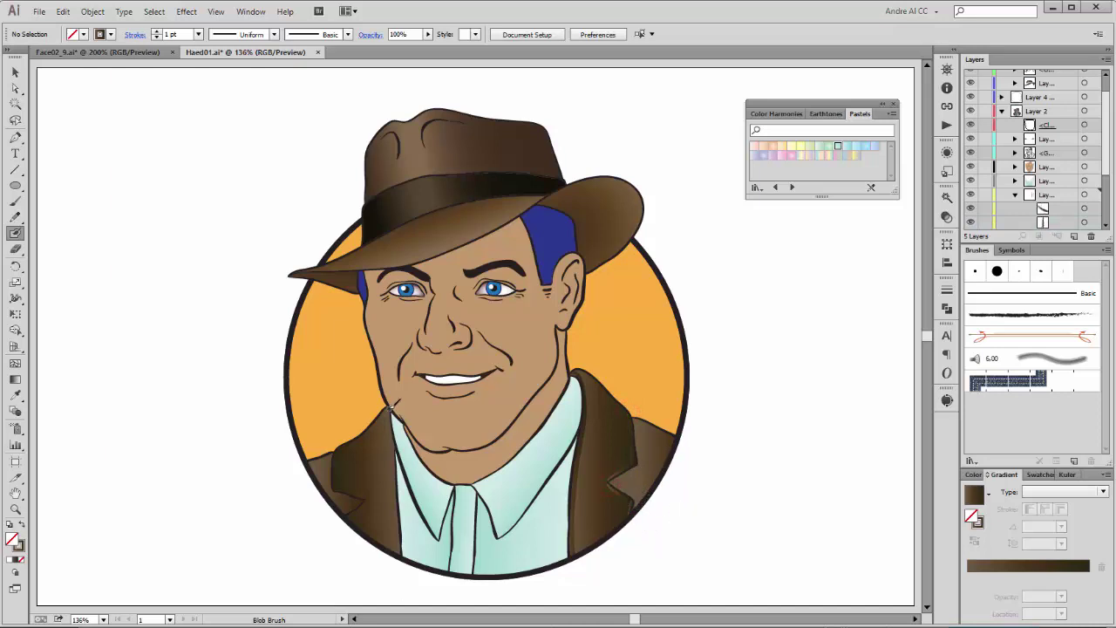
pyautogui.moveTo(392, 406); pyautogui.dragTo(397, 547)
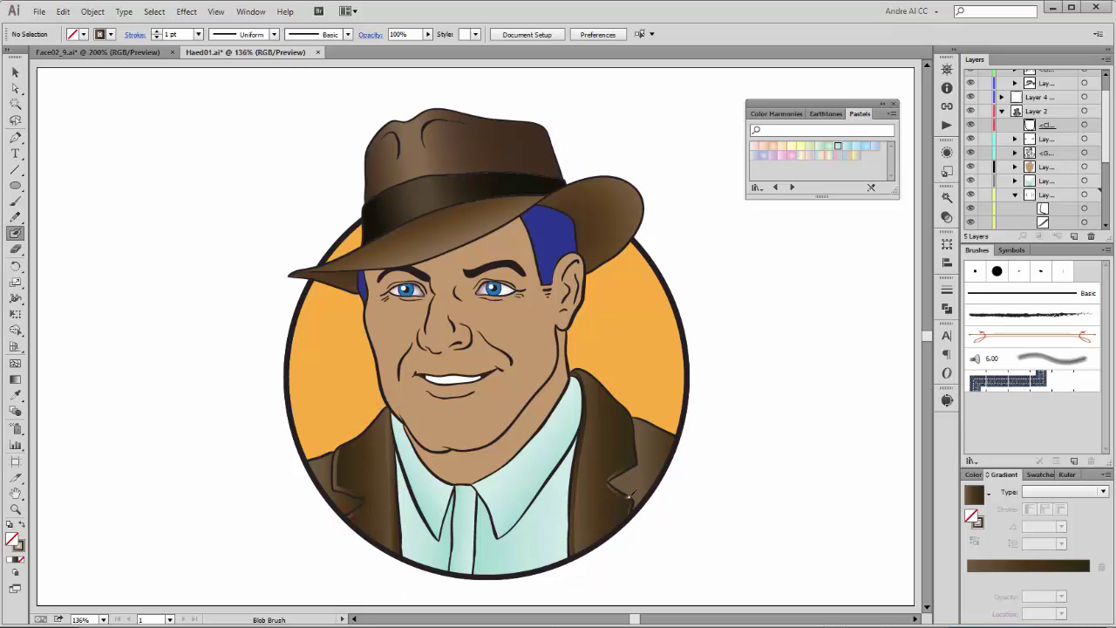
# Set the collar-edge shading stroke to Multiply blending at 40% opacity
pyautogui.press('a')
pyautogui.click(576, 471)
pyautogui.keyDown('ctrl'); pyautogui.click(631, 471); pyautogui.keyUp('ctrl')
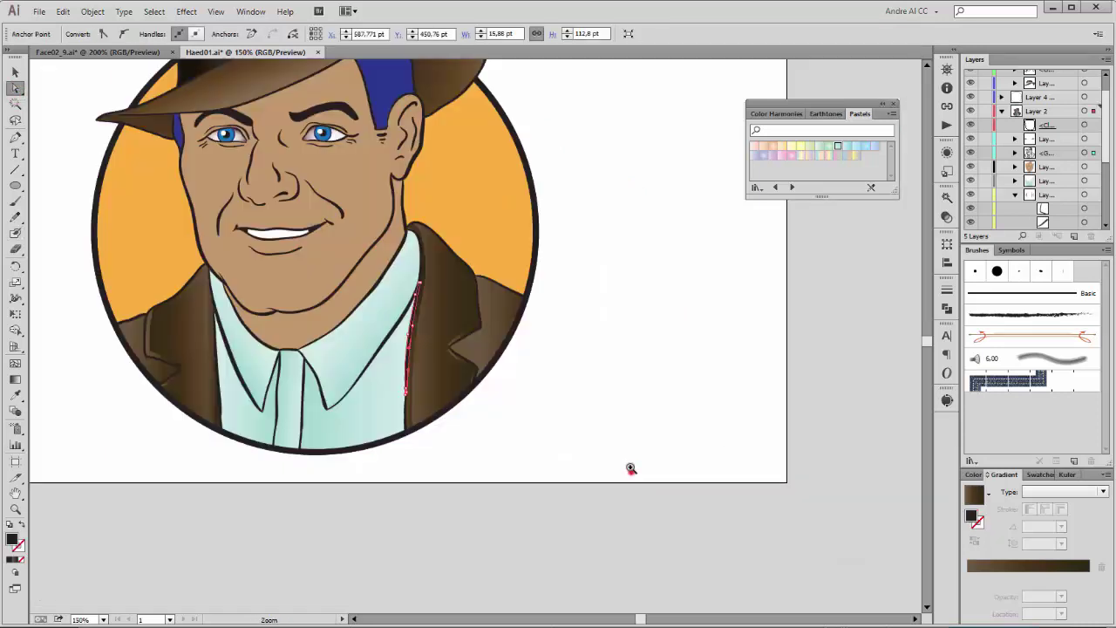
pyautogui.hotkey('ctrl', '+')
pyautogui.click(455, 358)
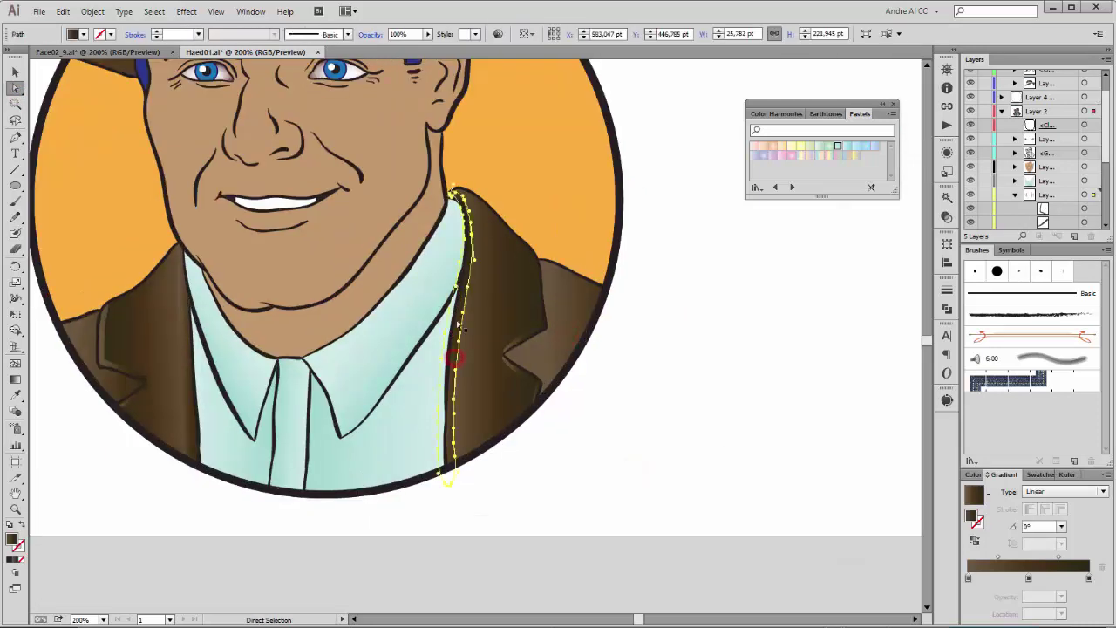
pyautogui.click(947, 216)
pyautogui.click(839, 205)
pyautogui.click(817, 257)
pyautogui.click(917, 206)
pyautogui.moveTo(909, 215); pyautogui.dragTo(886, 215)
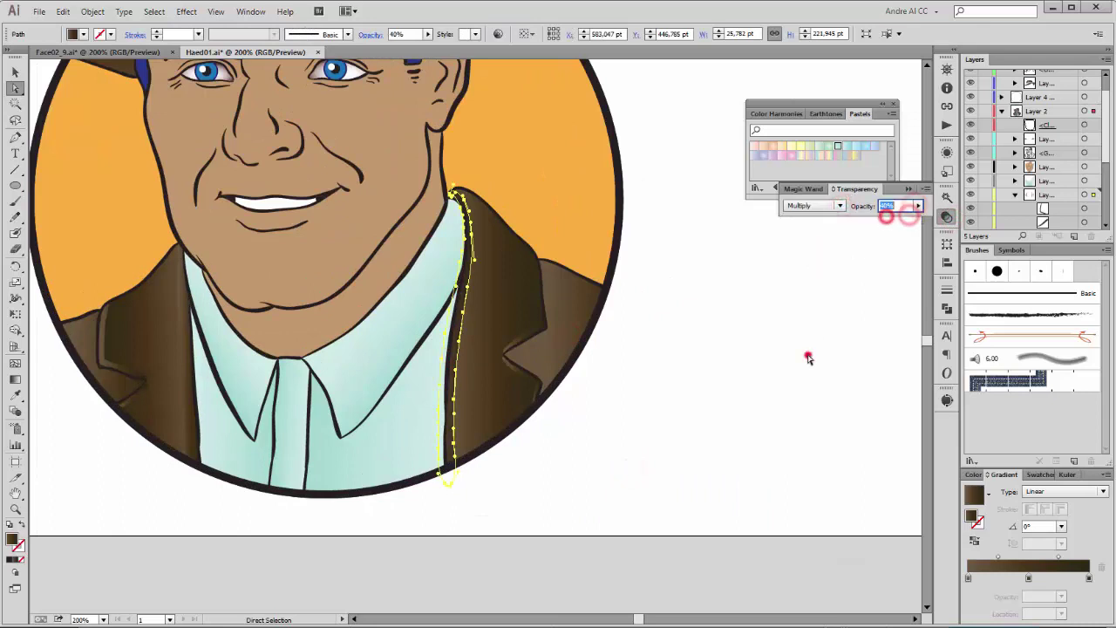
pyautogui.click(808, 359)
# Angle the gradients on the lapel shading shape and the small shape at its lower edge
pyautogui.click(538, 315)
pyautogui.press('g')
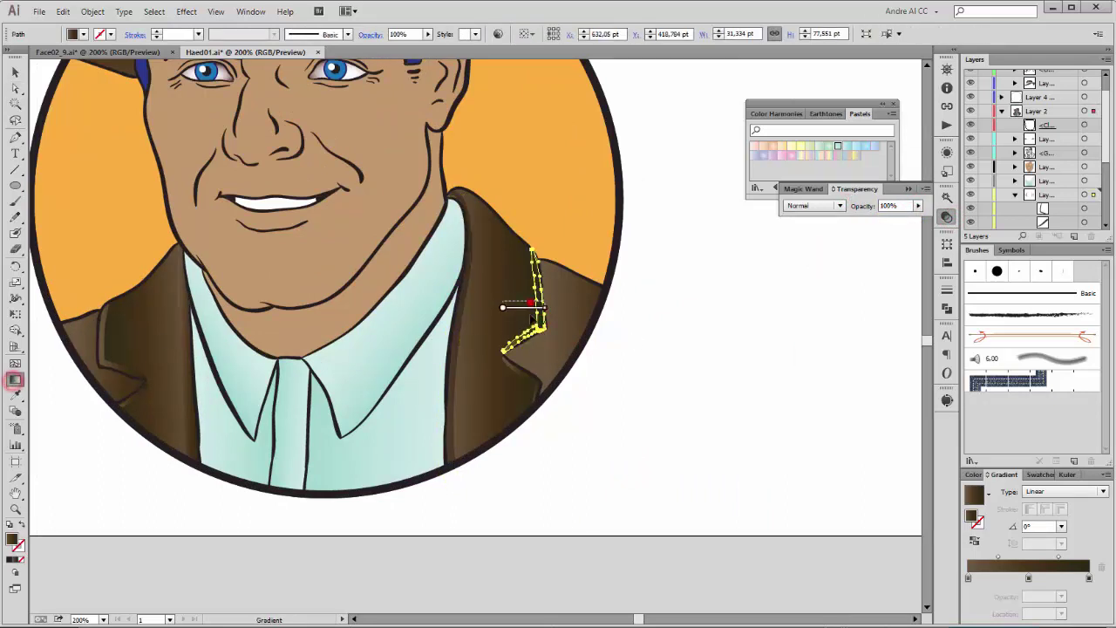
pyautogui.moveTo(571, 303); pyautogui.dragTo(488, 282)
pyautogui.moveTo(532, 320); pyautogui.dragTo(550, 323)
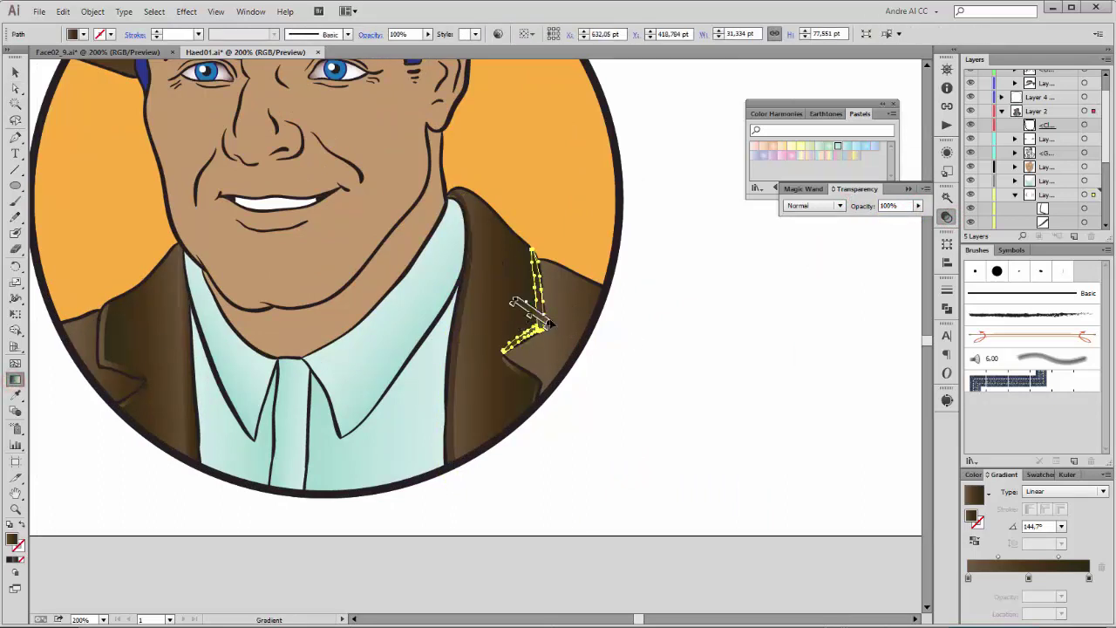
pyautogui.press('a')
pyautogui.click(519, 372)
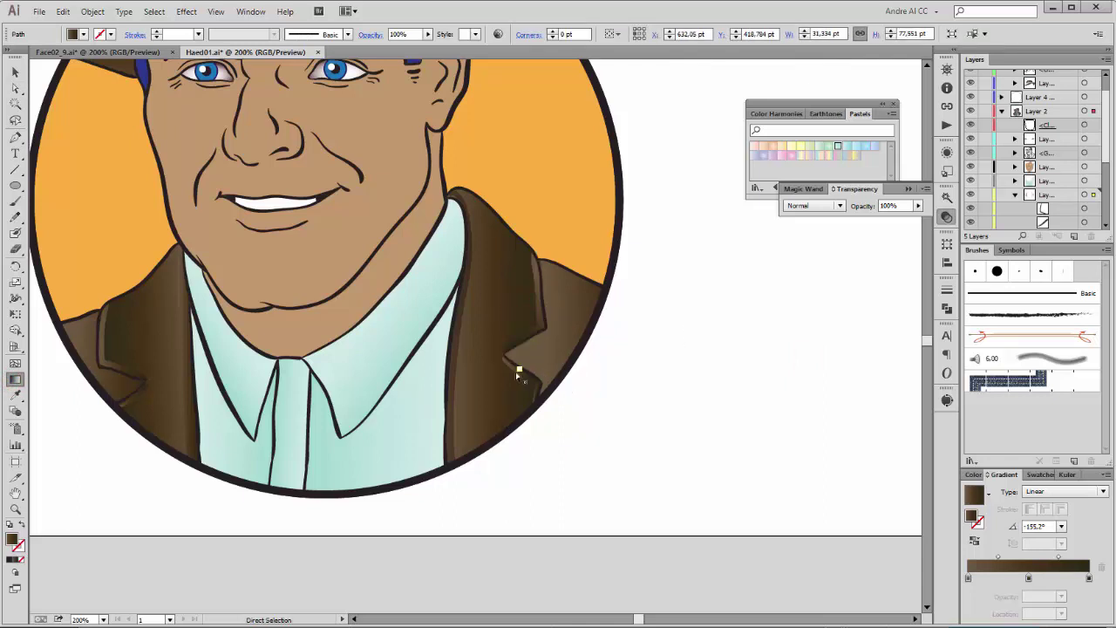
pyautogui.press('g')
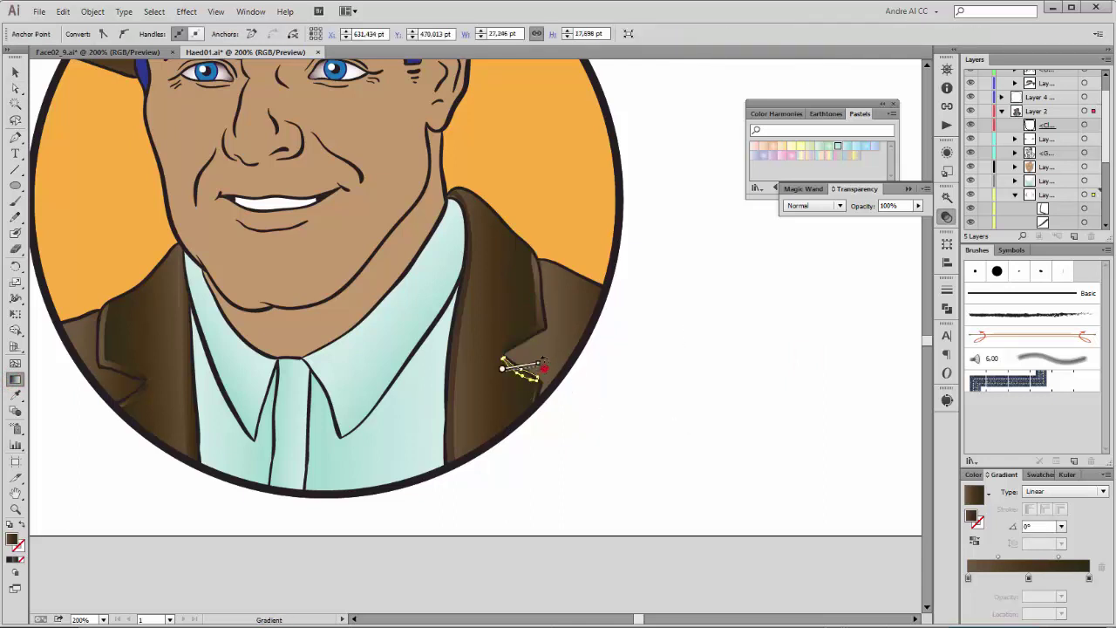
pyautogui.moveTo(534, 366); pyautogui.dragTo(548, 402)
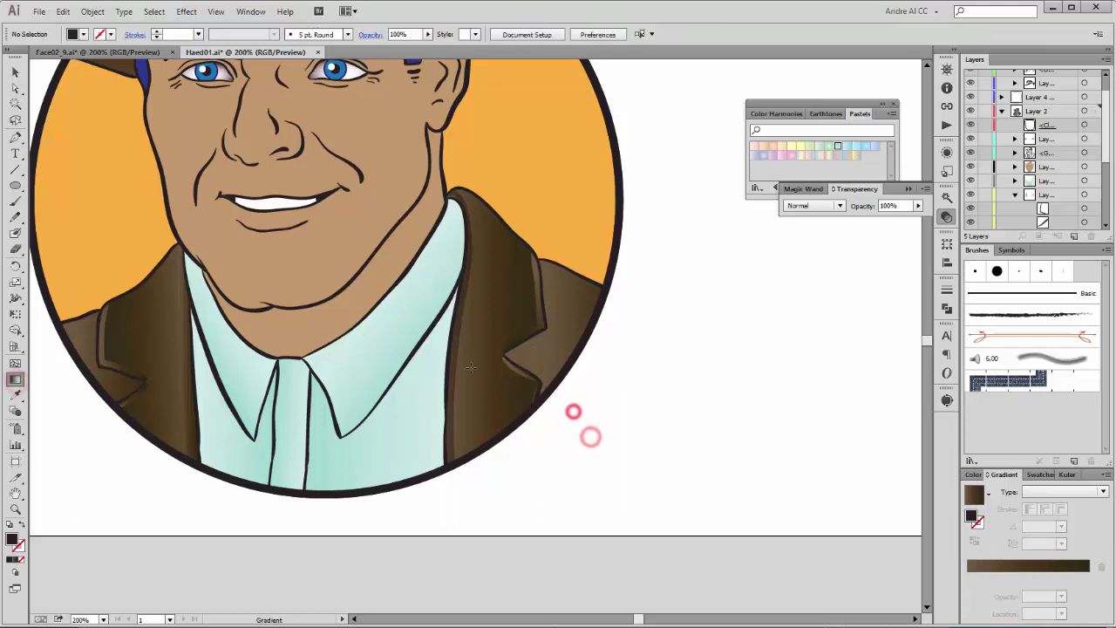
pyautogui.moveTo(157, 299); pyautogui.dragTo(348, 323)
# Set a short gradient across the left lapel shading shape's edge
pyautogui.click(301, 366)
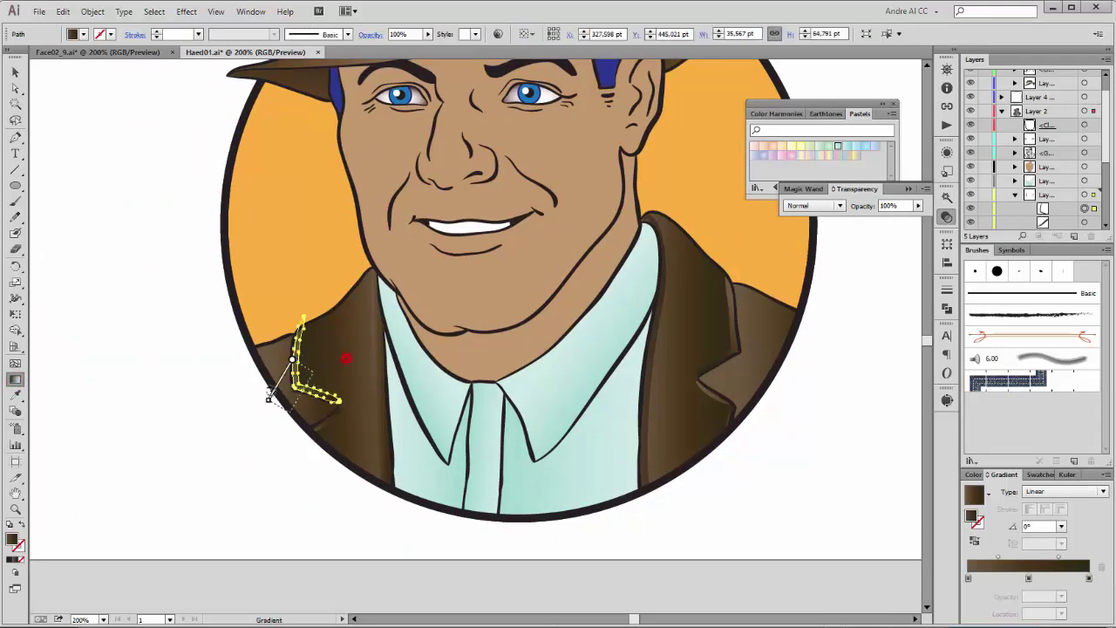
pyautogui.click(323, 424)
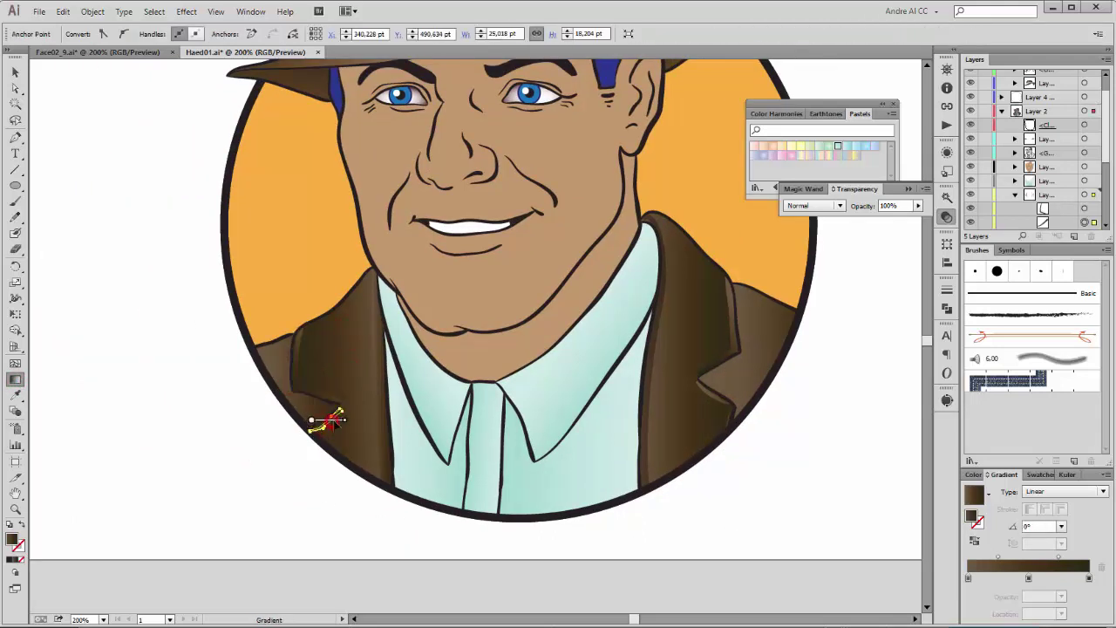
pyautogui.keyDown('ctrl'); pyautogui.click(245, 452); pyautogui.keyUp('ctrl')
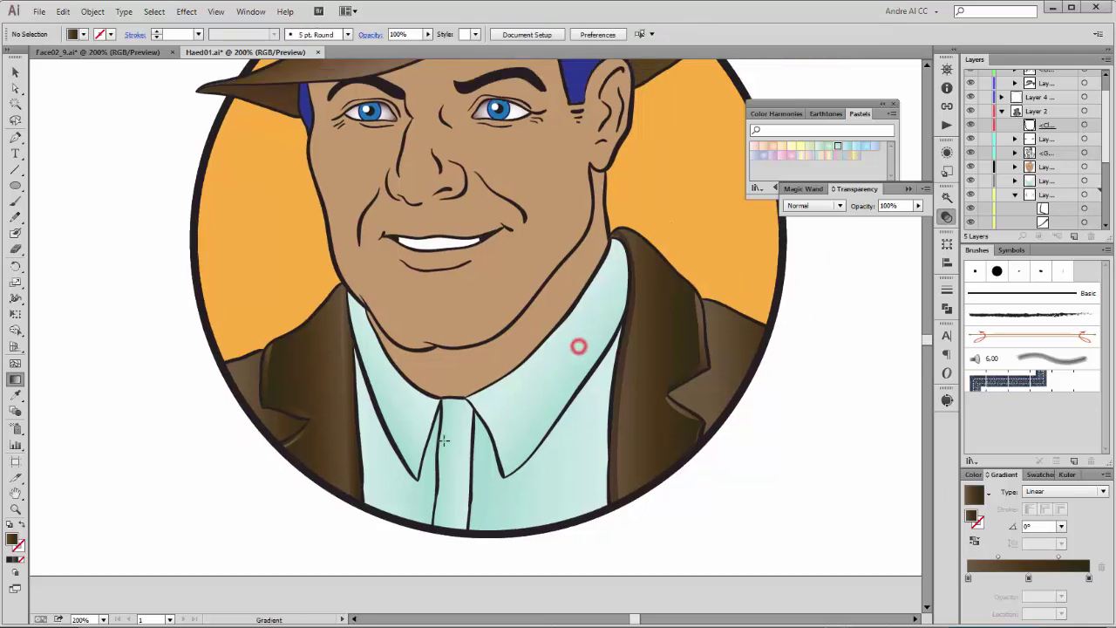
pyautogui.click(1014, 194)
pyautogui.click(1046, 181)
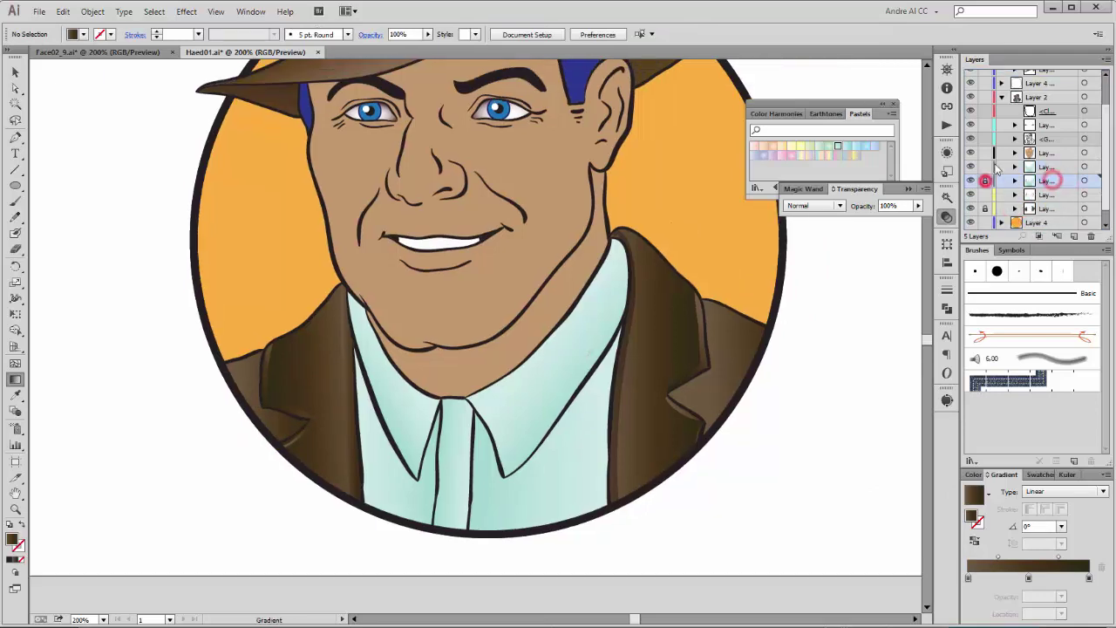
# Make a clipping mask so the shirt group's contents clip to the shirt shape
pyautogui.click(1014, 166)
pyautogui.click(1083, 167)
pyautogui.click(65, 11)
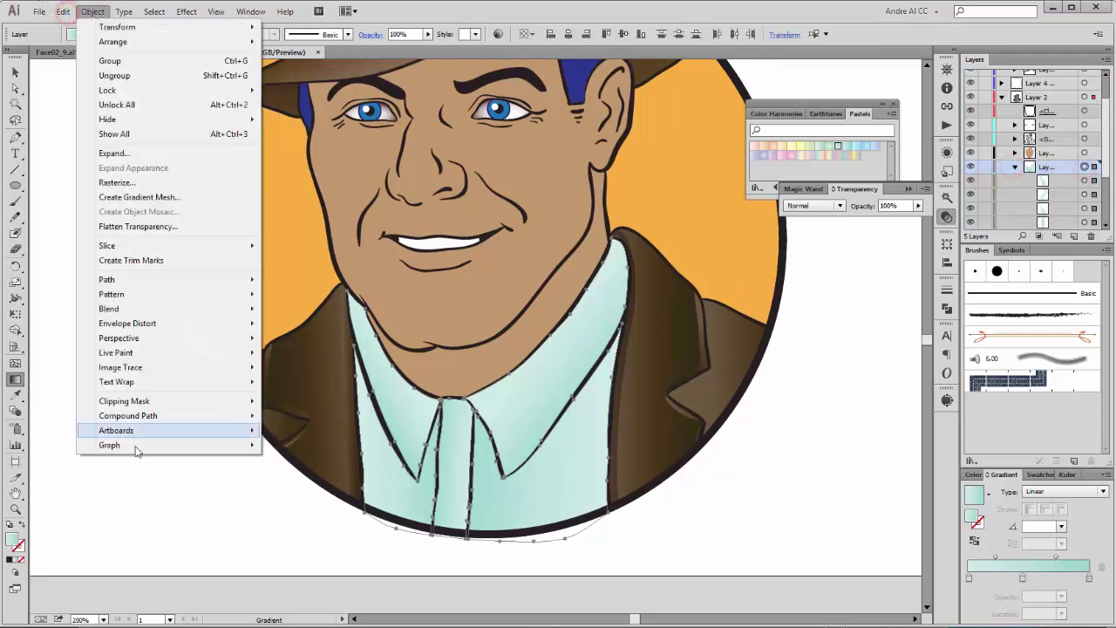
pyautogui.click(296, 429)
pyautogui.click(855, 355)
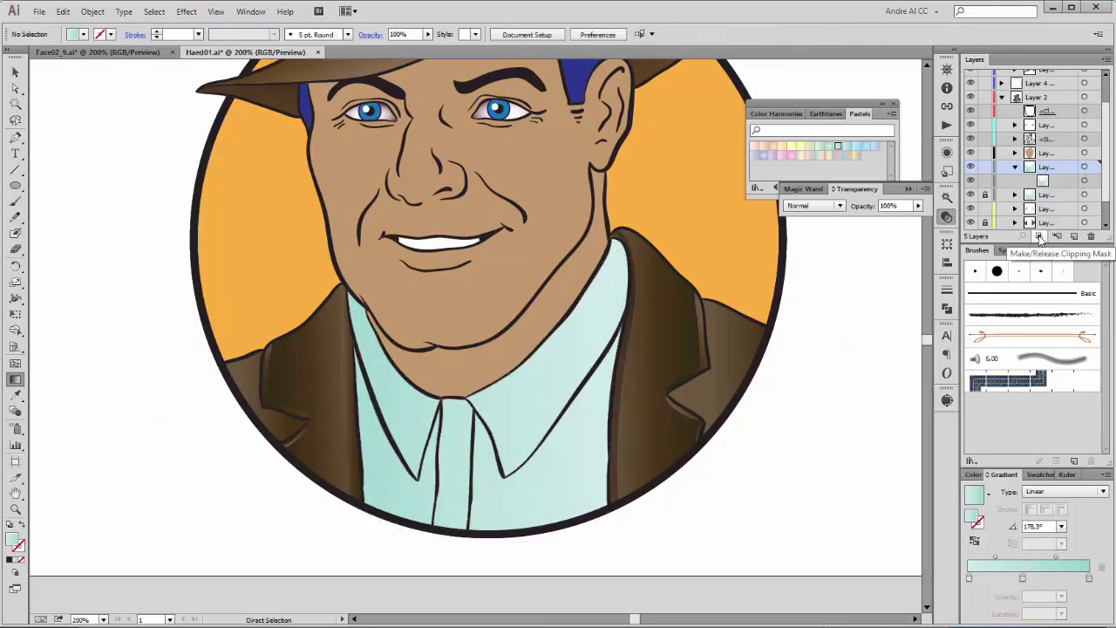
# Paint Blob Brush highlights along the collar and centre placket, blended with Screen mode
pyautogui.click(1071, 180)
pyautogui.click(17, 232)
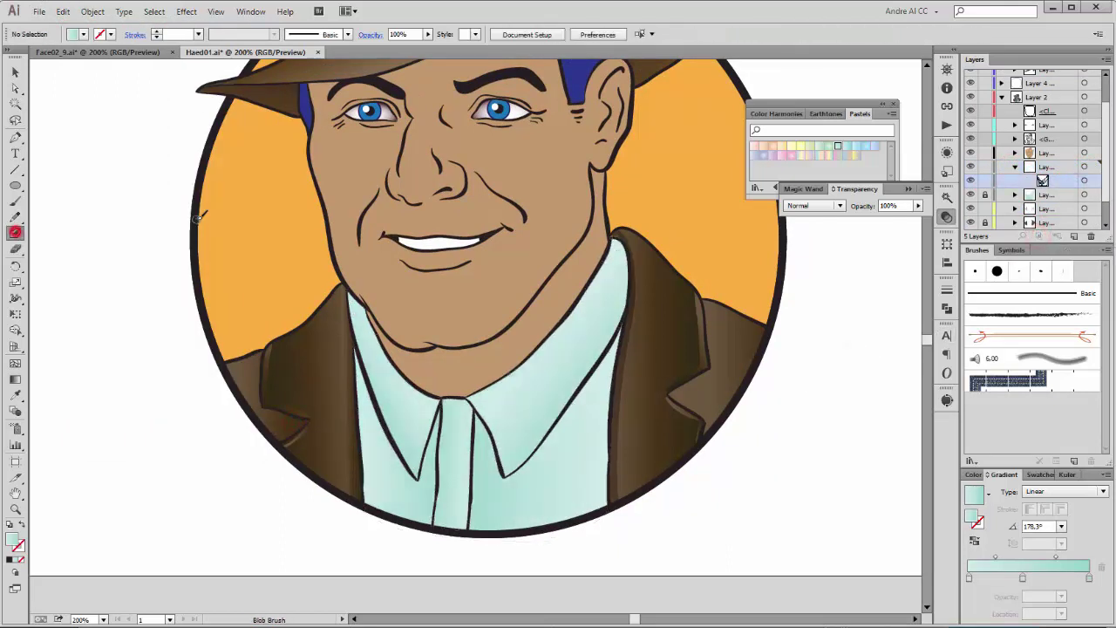
pyautogui.moveTo(613, 241); pyautogui.dragTo(469, 403)
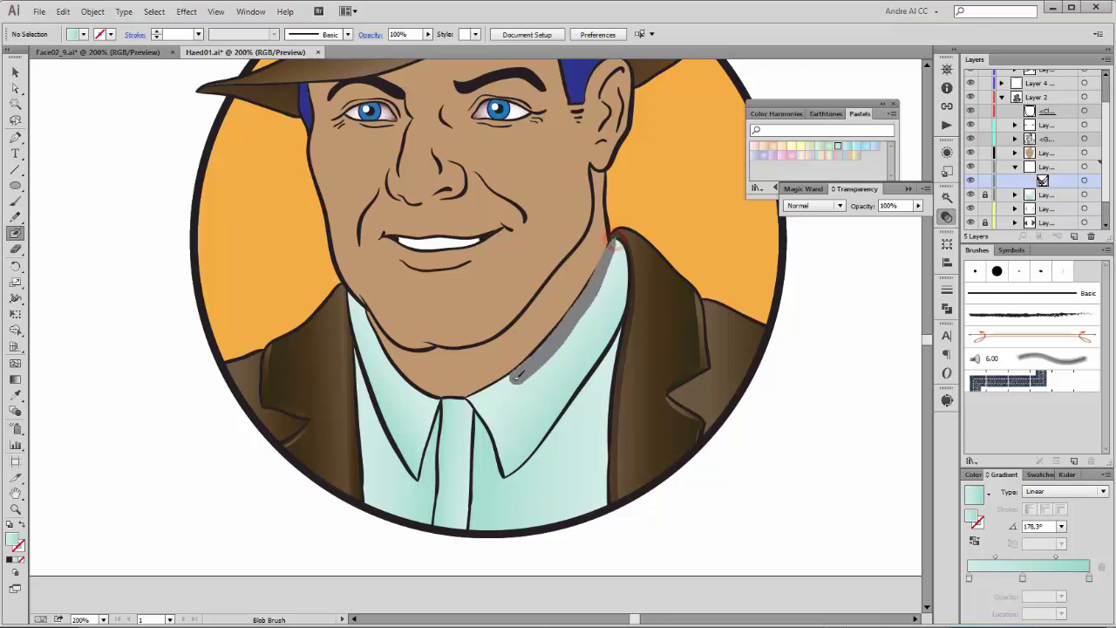
pyautogui.moveTo(357, 295); pyautogui.dragTo(515, 470)
pyautogui.moveTo(416, 478); pyautogui.dragTo(416, 479)
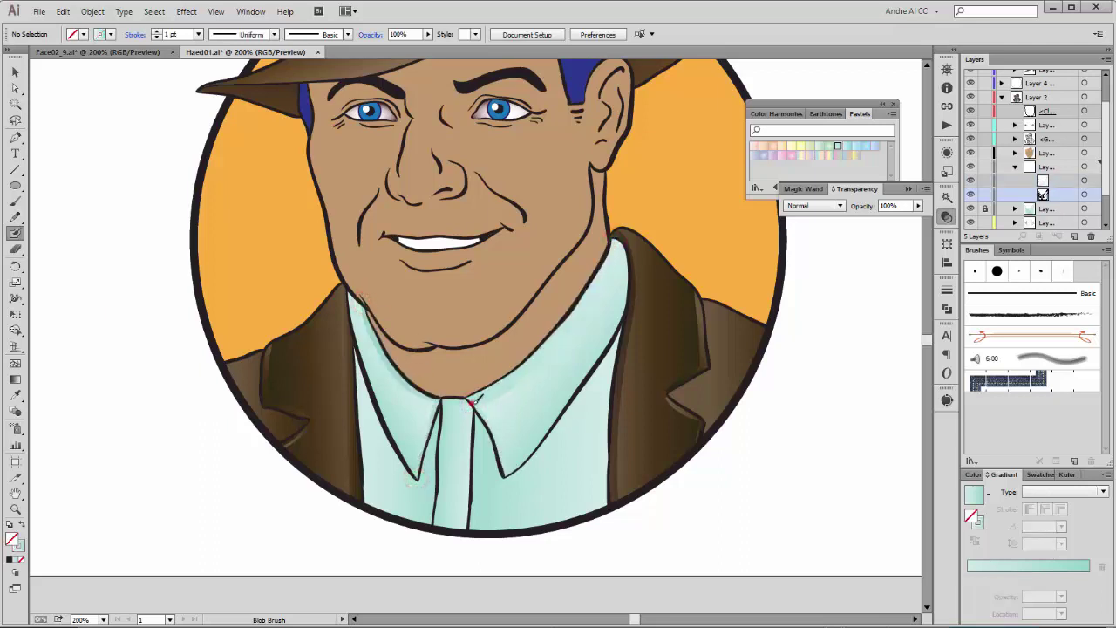
pyautogui.moveTo(473, 399); pyautogui.dragTo(462, 521)
pyautogui.click(1084, 179)
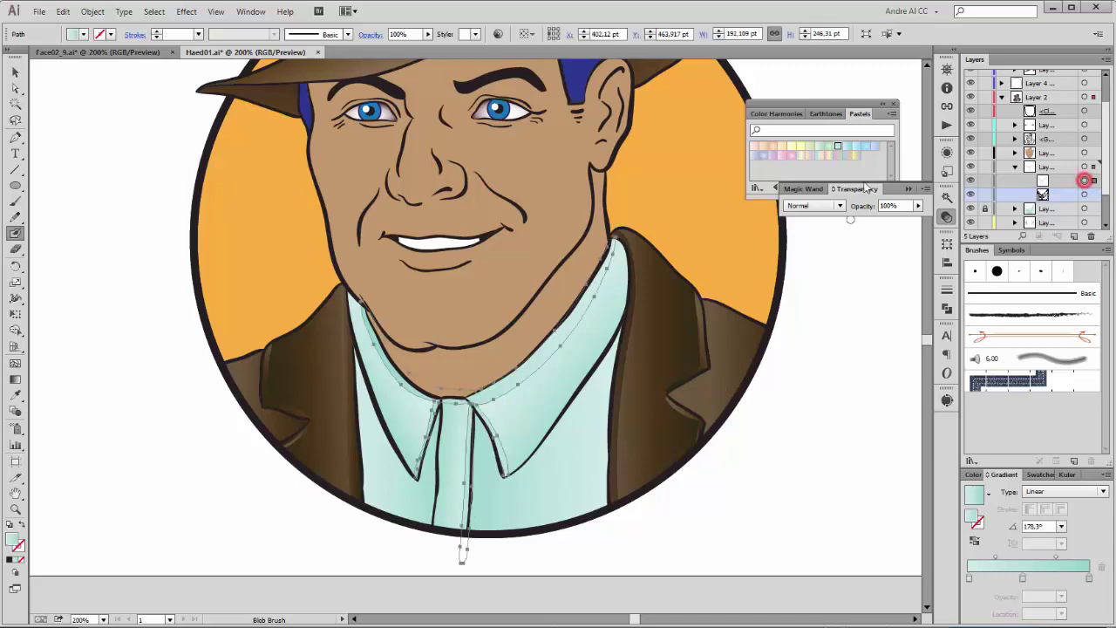
pyautogui.click(812, 205)
pyautogui.click(815, 301)
# Make a clipping mask so the hat group's contents clip to the hat shape
pyautogui.hotkey('ctrl', '0')
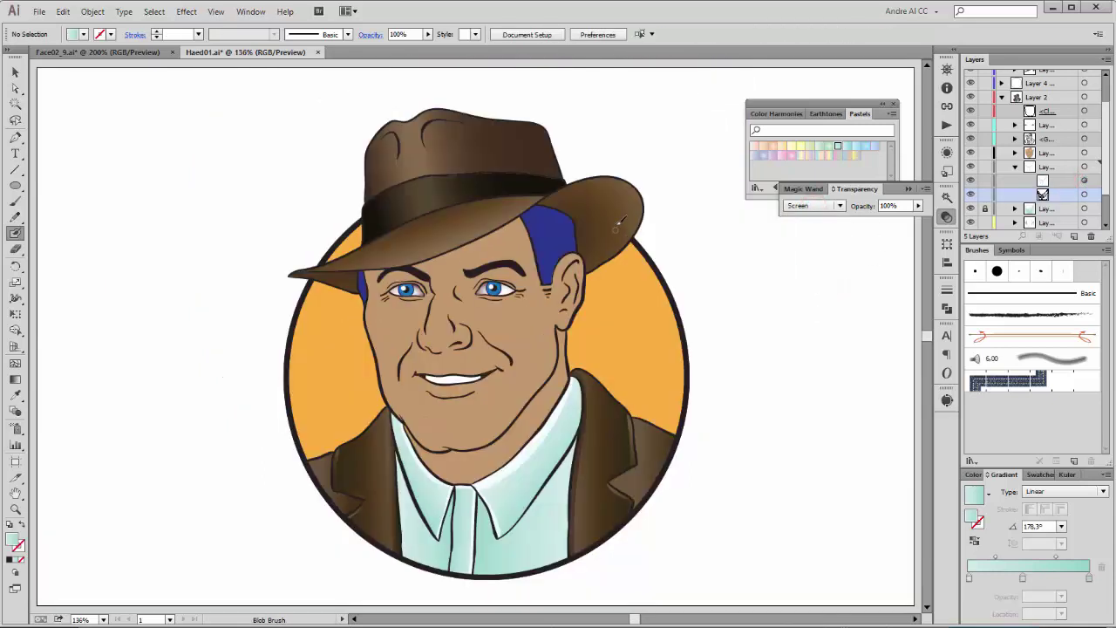
pyautogui.click(1002, 97)
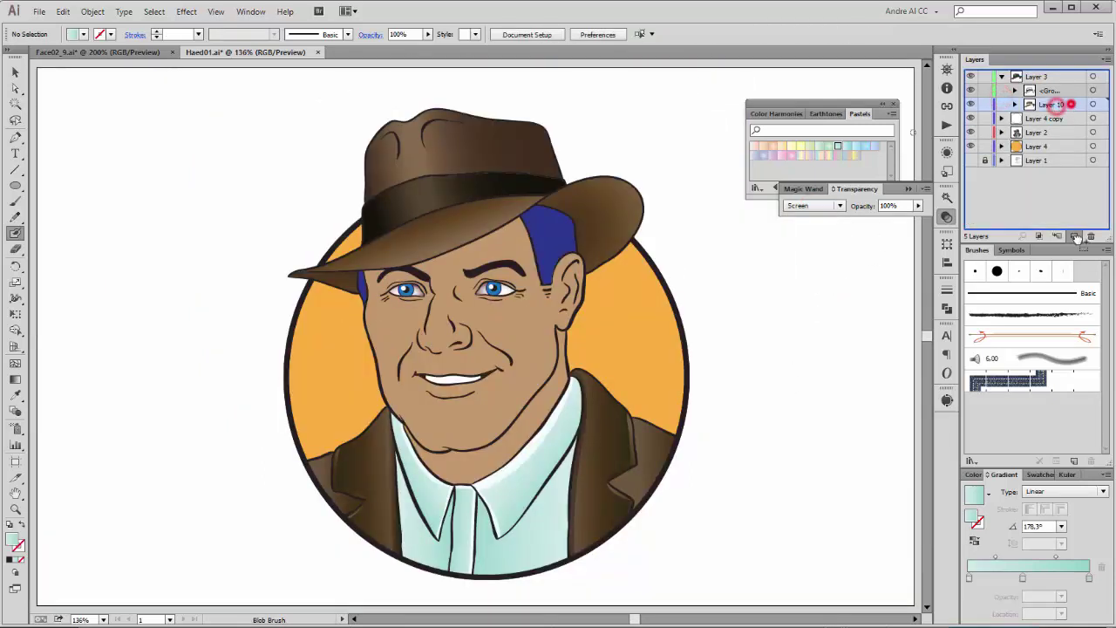
pyautogui.scroll(1, 1059, 109)
pyautogui.click(1093, 104)
pyautogui.click(1015, 104)
pyautogui.click(63, 11)
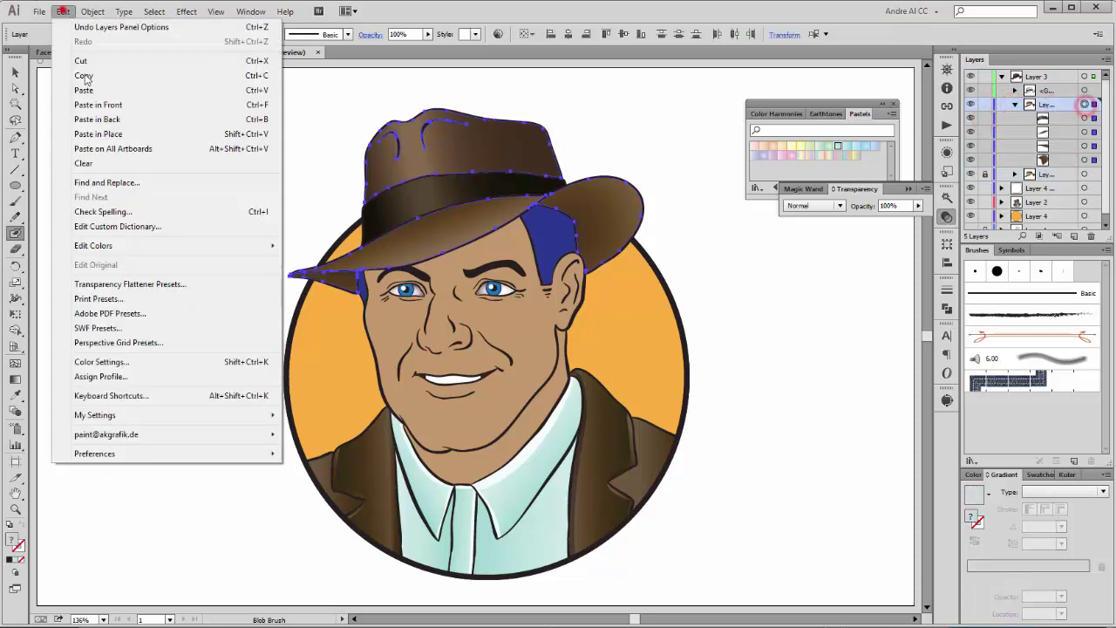
pyautogui.click(63, 11)
pyautogui.keyDown('ctrl'); pyautogui.click(888, 291); pyautogui.keyUp('ctrl')
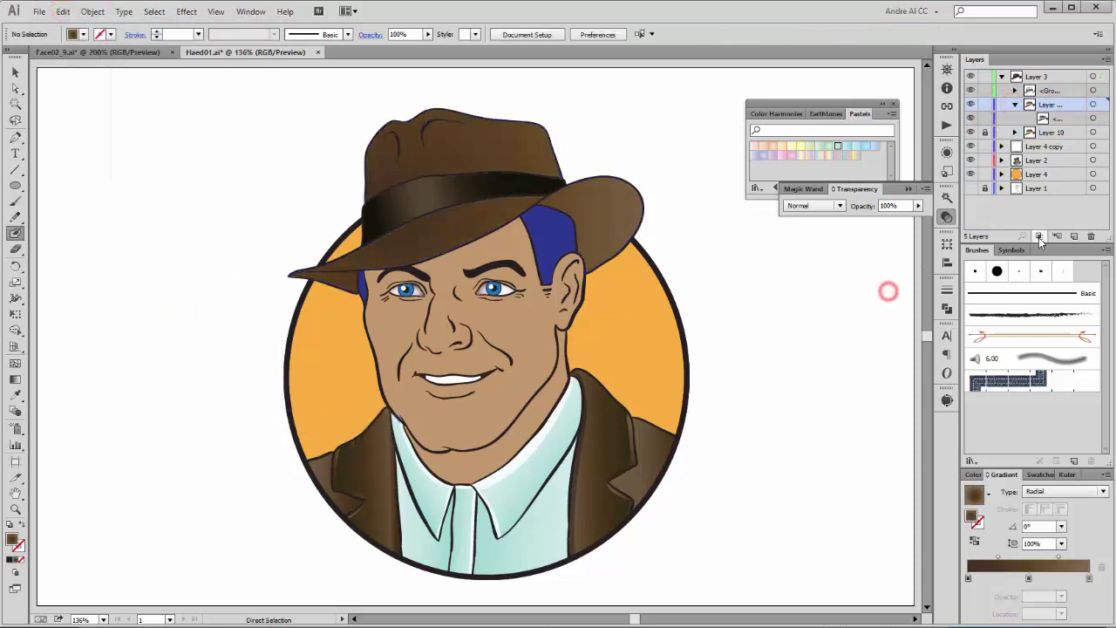
pyautogui.click(1038, 235)
# Paint Blob Brush creases on the crown and strokes along the crown top, brim and right edges
pyautogui.scroll(3, 239, 92)
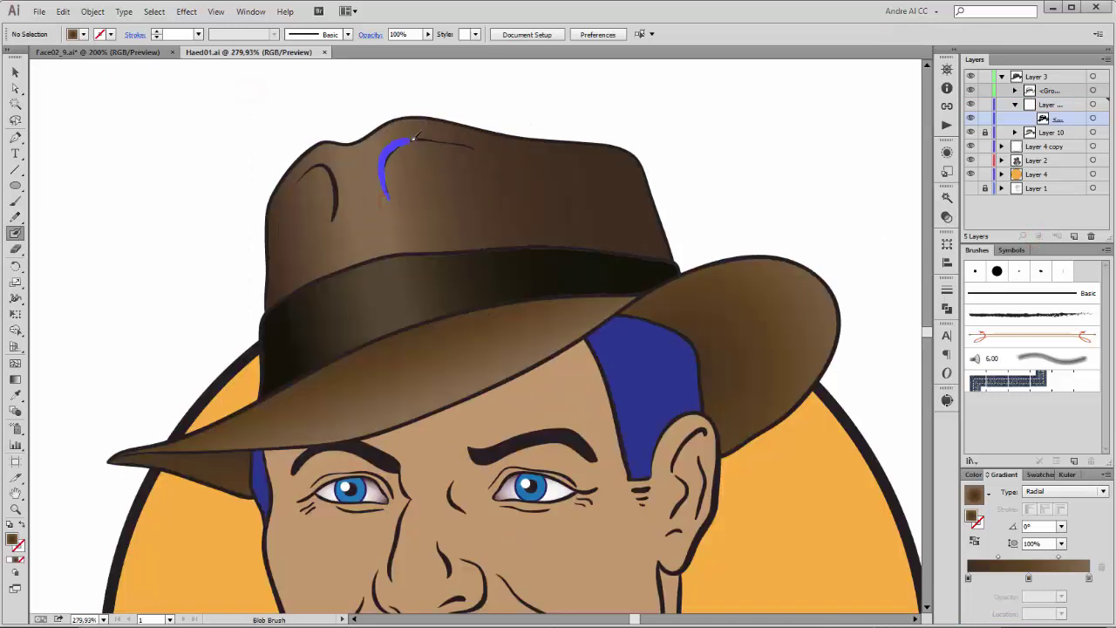
pyautogui.moveTo(413, 137); pyautogui.dragTo(474, 148)
pyautogui.moveTo(341, 206); pyautogui.dragTo(334, 216)
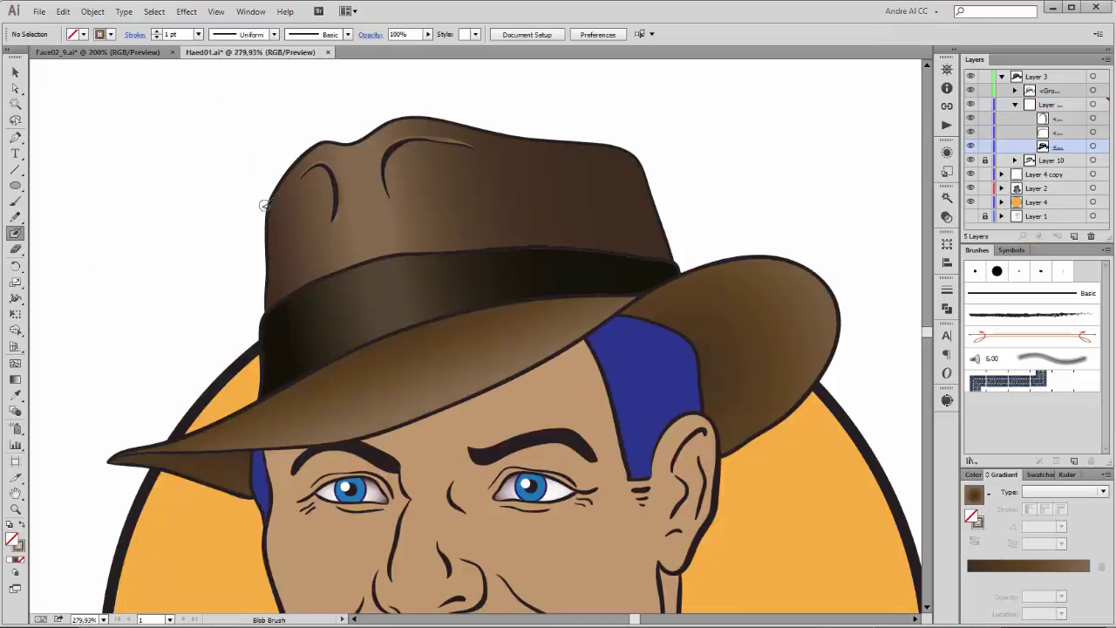
pyautogui.moveTo(384, 129); pyautogui.dragTo(592, 141)
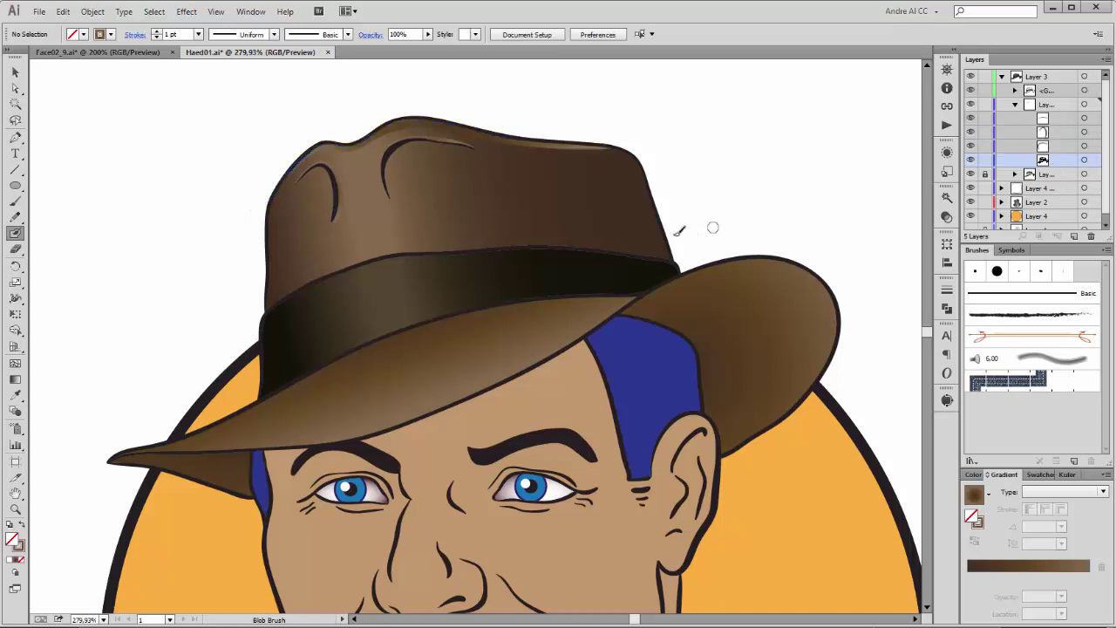
pyautogui.moveTo(105, 463); pyautogui.dragTo(261, 446)
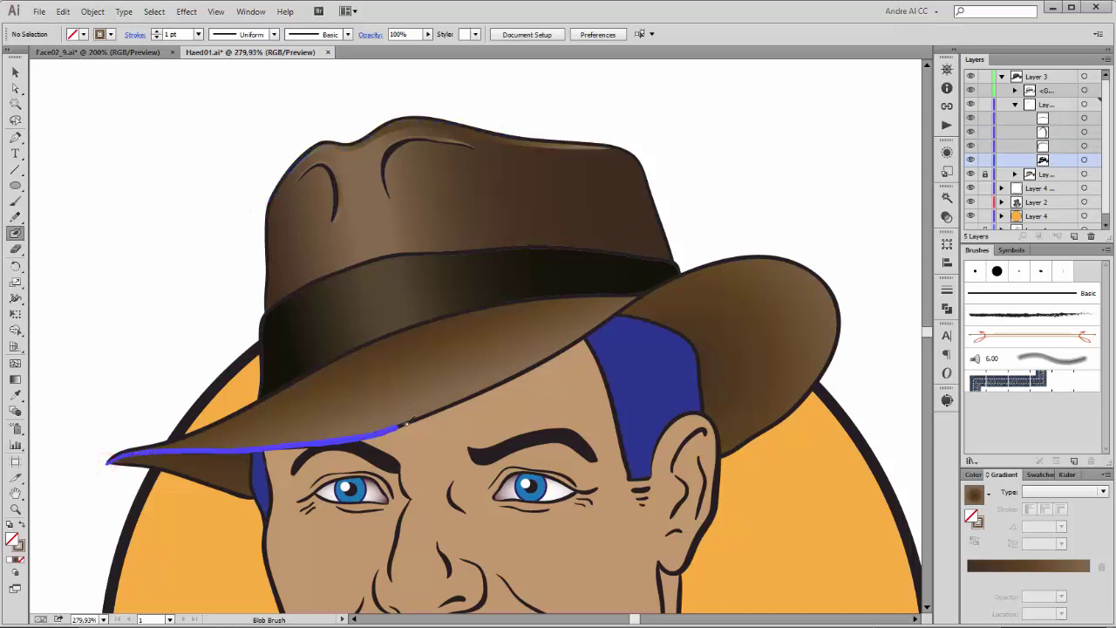
pyautogui.moveTo(547, 358); pyautogui.dragTo(610, 316)
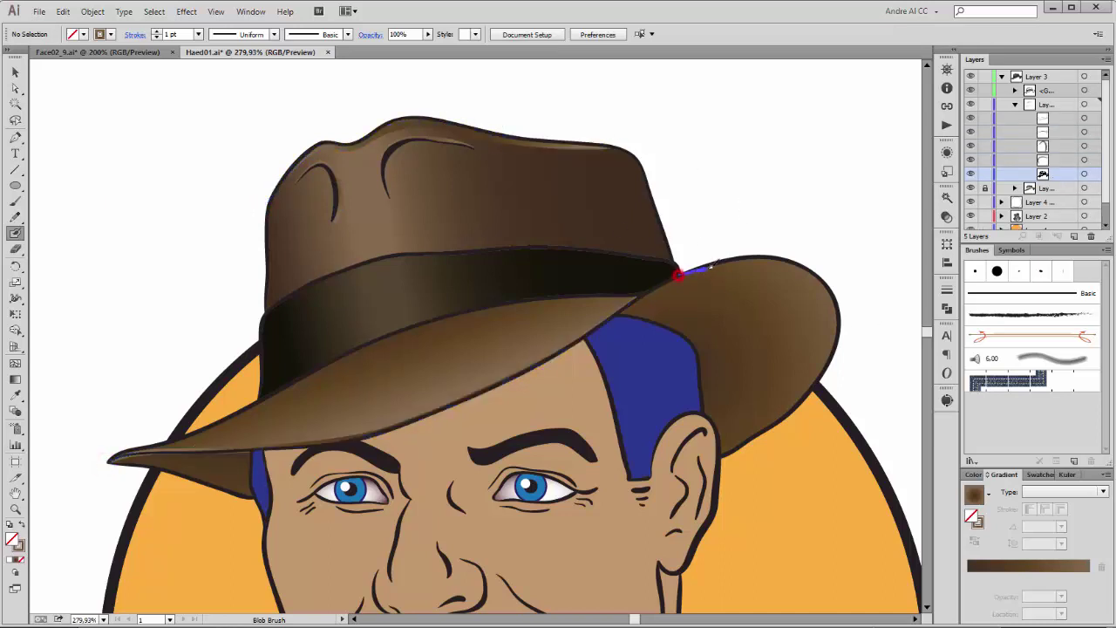
pyautogui.moveTo(835, 345); pyautogui.dragTo(835, 347)
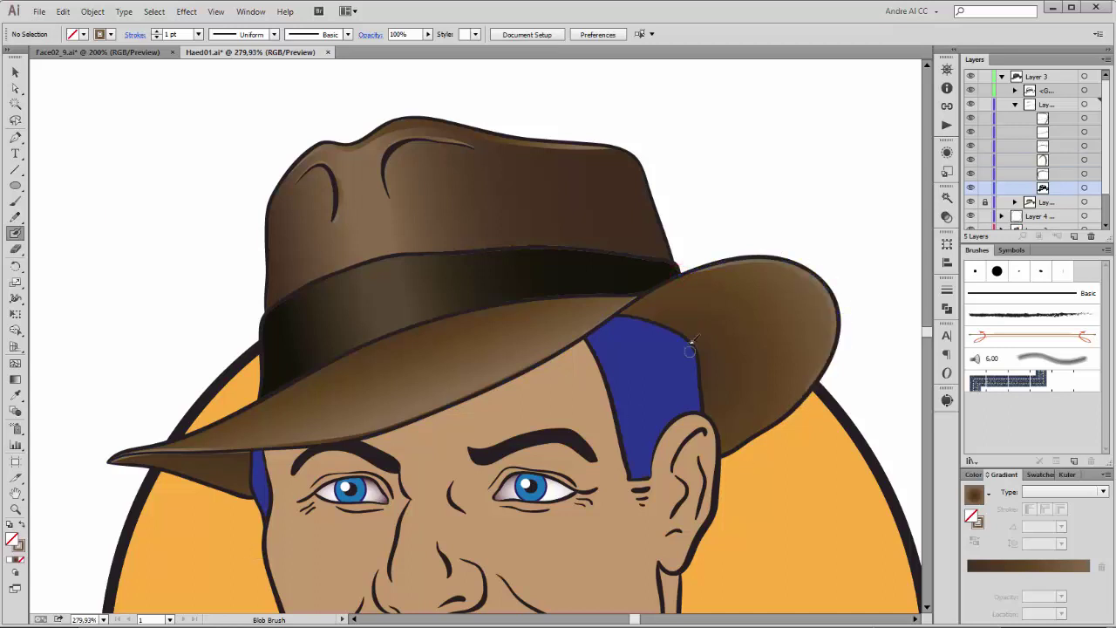
pyautogui.moveTo(620, 137); pyautogui.dragTo(677, 251)
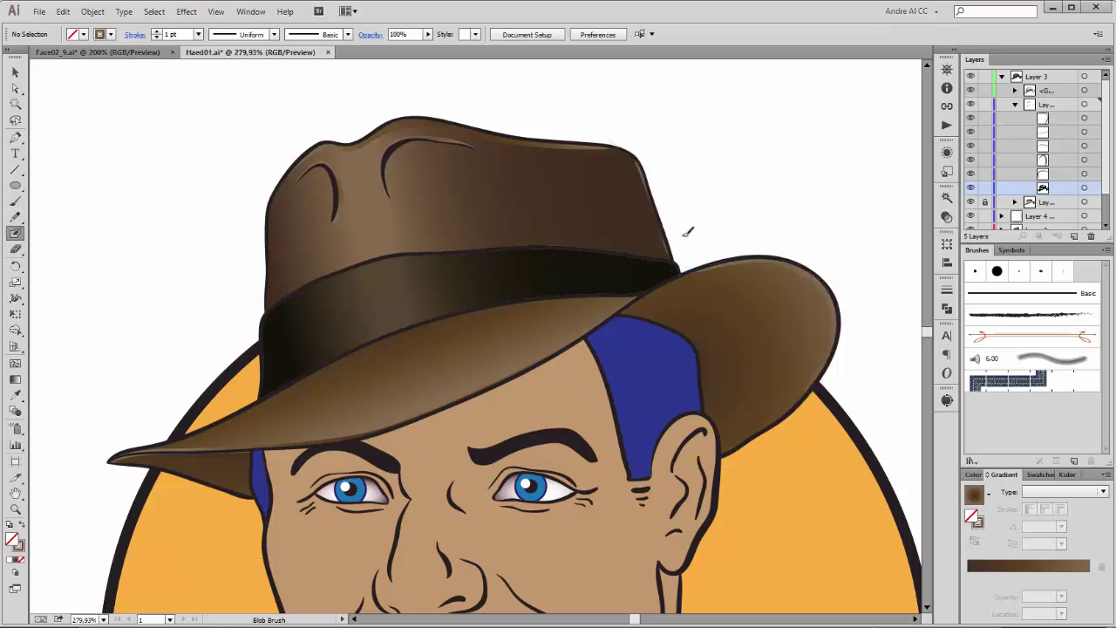
# Combine the five hat edge strokes into one compound path with Screen blending
pyautogui.click(1067, 117)
pyautogui.keyDown('shift'); pyautogui.click(1061, 174); pyautogui.keyUp('shift')
pyautogui.keyDown('shift'); pyautogui.click(1084, 174); pyautogui.keyUp('shift')
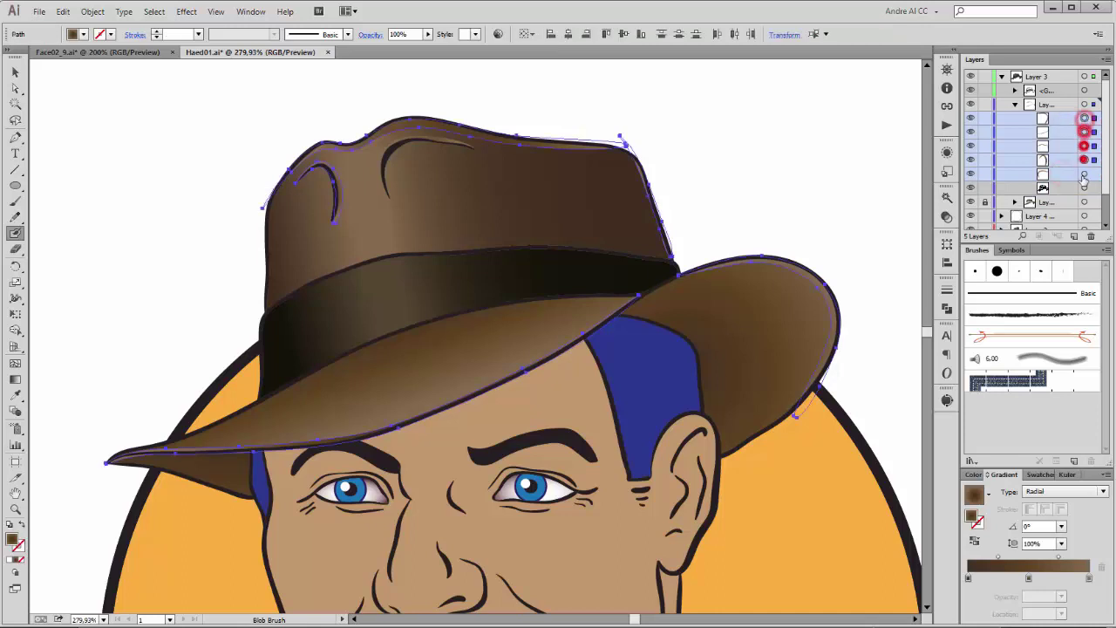
pyautogui.click(93, 11)
pyautogui.click(292, 415)
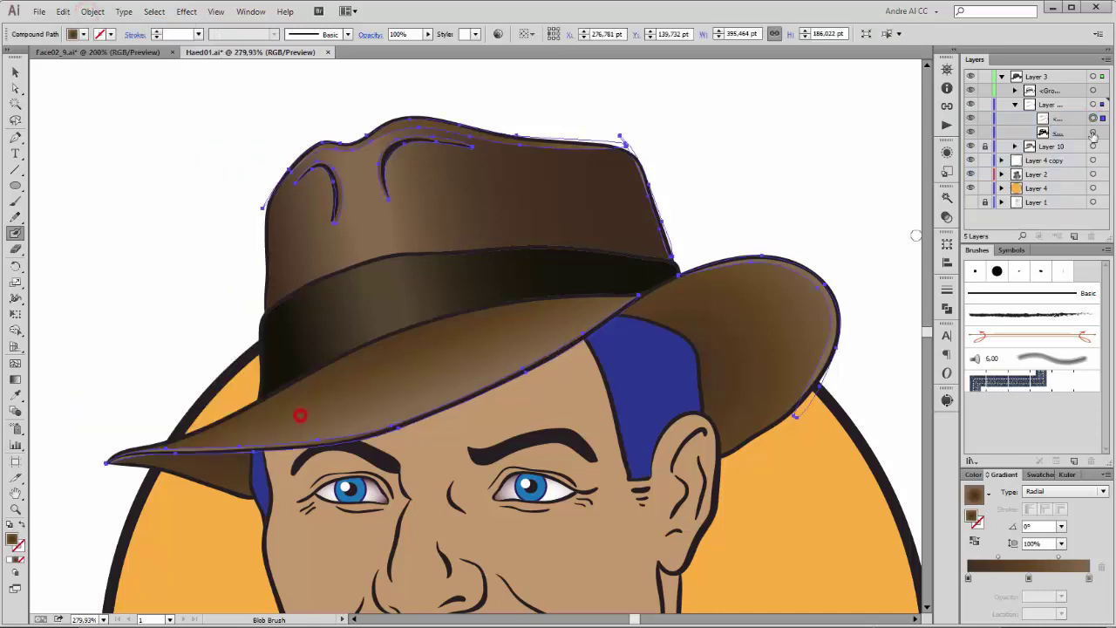
pyautogui.click(947, 217)
pyautogui.click(839, 206)
pyautogui.click(817, 302)
pyautogui.click(844, 154)
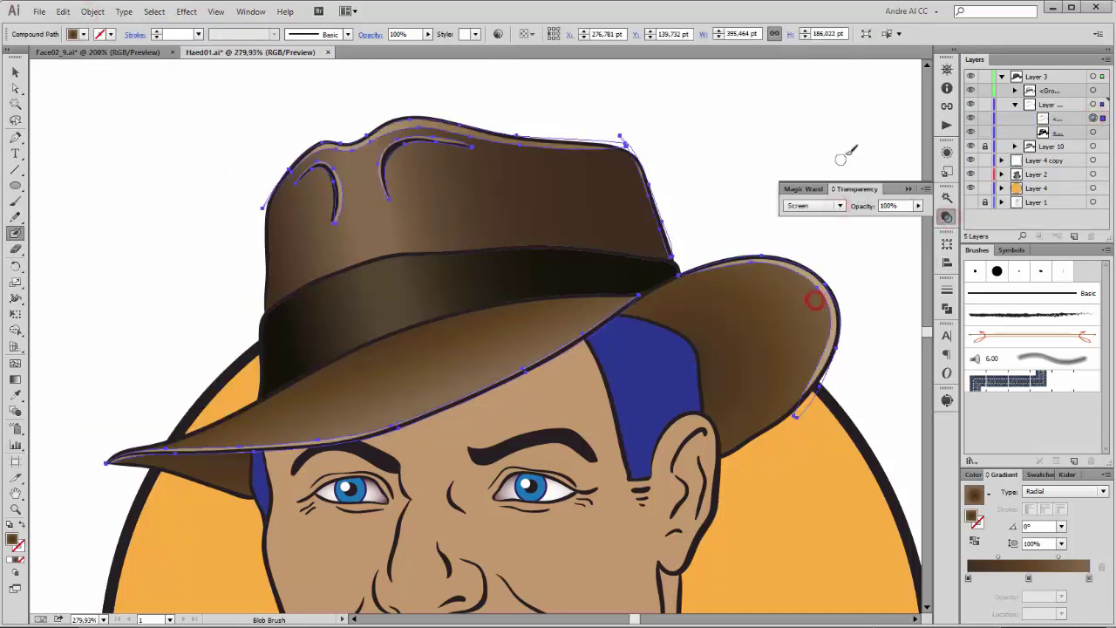
# Adjust the brim tip anchor of the highlight stroke with Direct Selection, then inspect the hat crown
pyautogui.press('a')
pyautogui.click(174, 450)
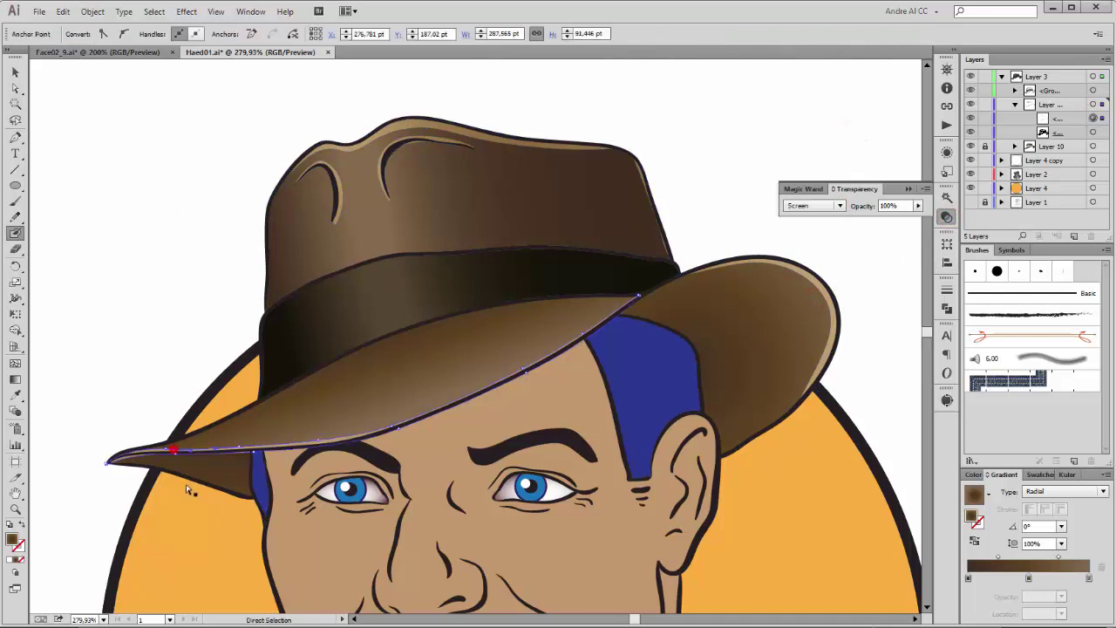
pyautogui.press('a')
pyautogui.click(87, 436)
pyautogui.scroll(5, 103, 489)
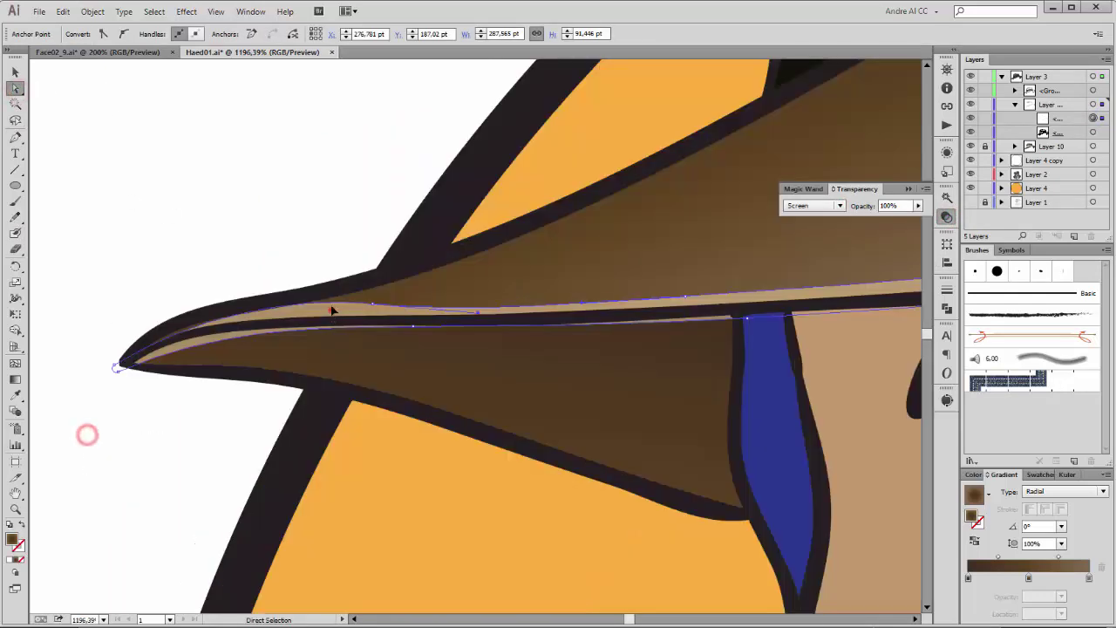
pyautogui.click(331, 307)
pyautogui.keyDown('alt'); pyautogui.click(703, 374); pyautogui.keyUp('alt')
pyautogui.keyDown('alt'); pyautogui.click(747, 341); pyautogui.keyUp('alt')
pyautogui.hotkey('ctrl', '0')
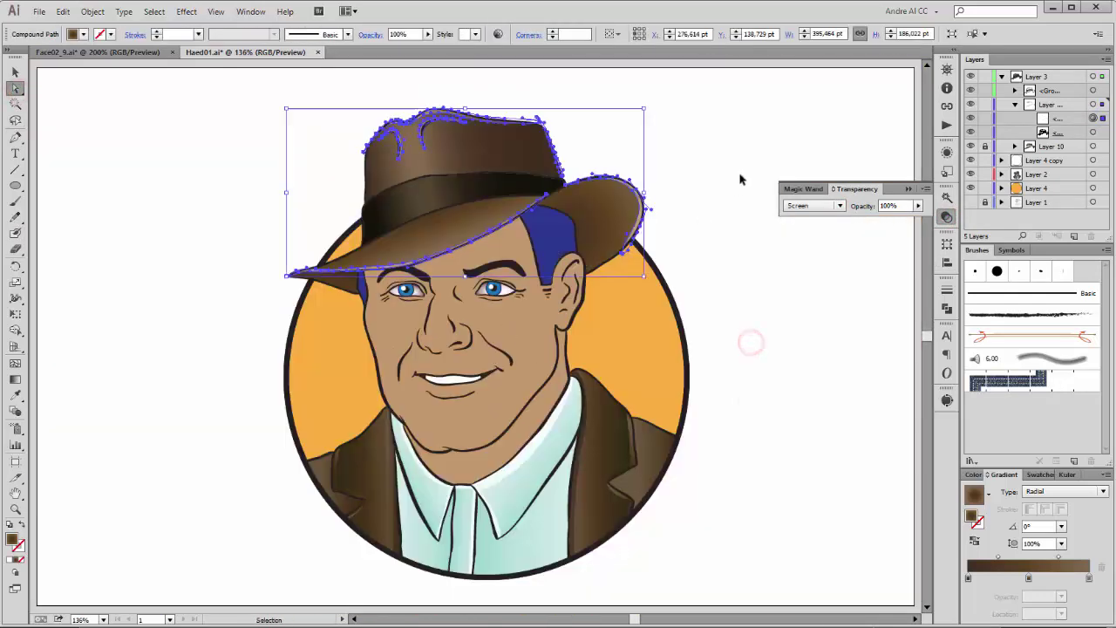
pyautogui.click(739, 175)
pyautogui.keyDown('ctrl'); pyautogui.click(491, 145); pyautogui.keyUp('ctrl')
pyautogui.keyDown('ctrl'); pyautogui.click(431, 179); pyautogui.keyUp('ctrl')
pyautogui.keyDown('ctrl'); pyautogui.click(473, 341); pyautogui.keyUp('ctrl')
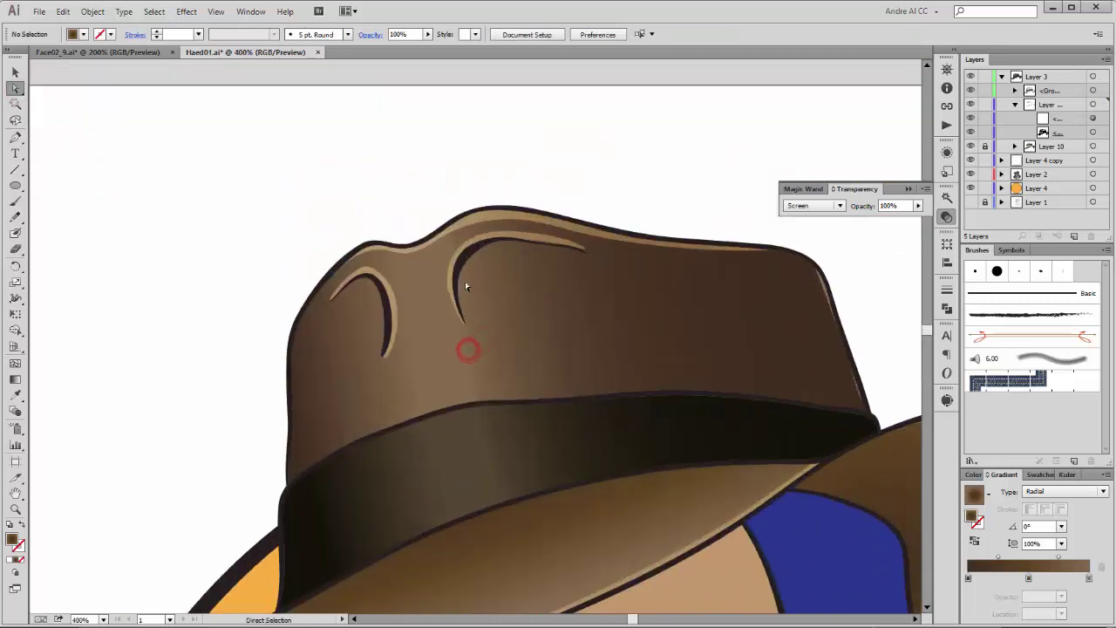
# Lock the hat highlight sublayer and paint shading strokes into both hat crown creases
pyautogui.click(984, 118)
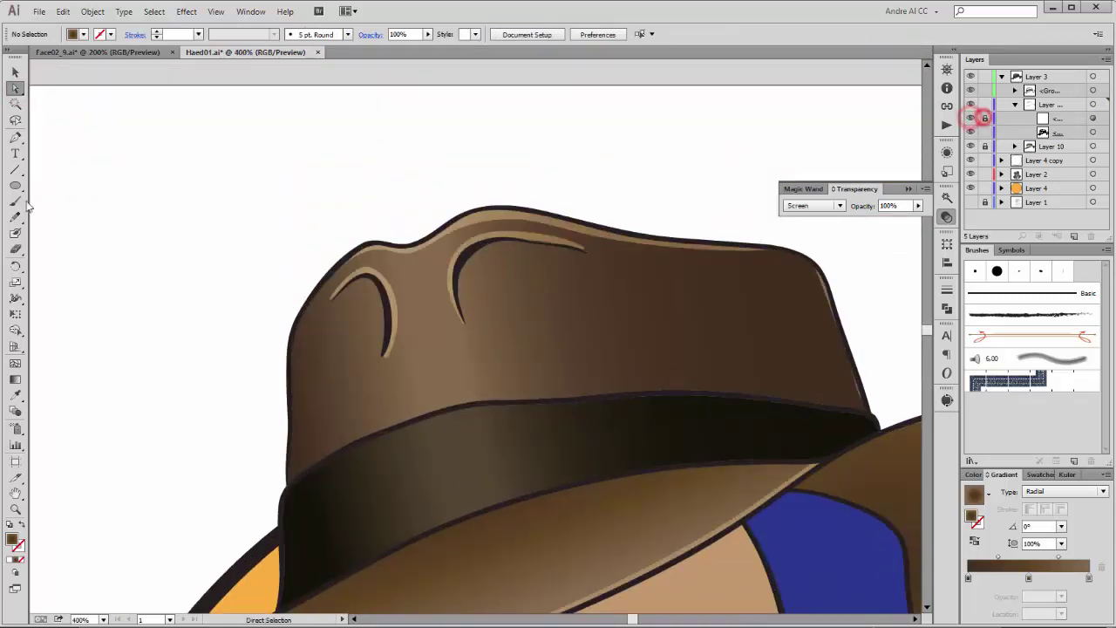
pyautogui.click(15, 232)
pyautogui.moveTo(467, 300); pyautogui.dragTo(481, 342)
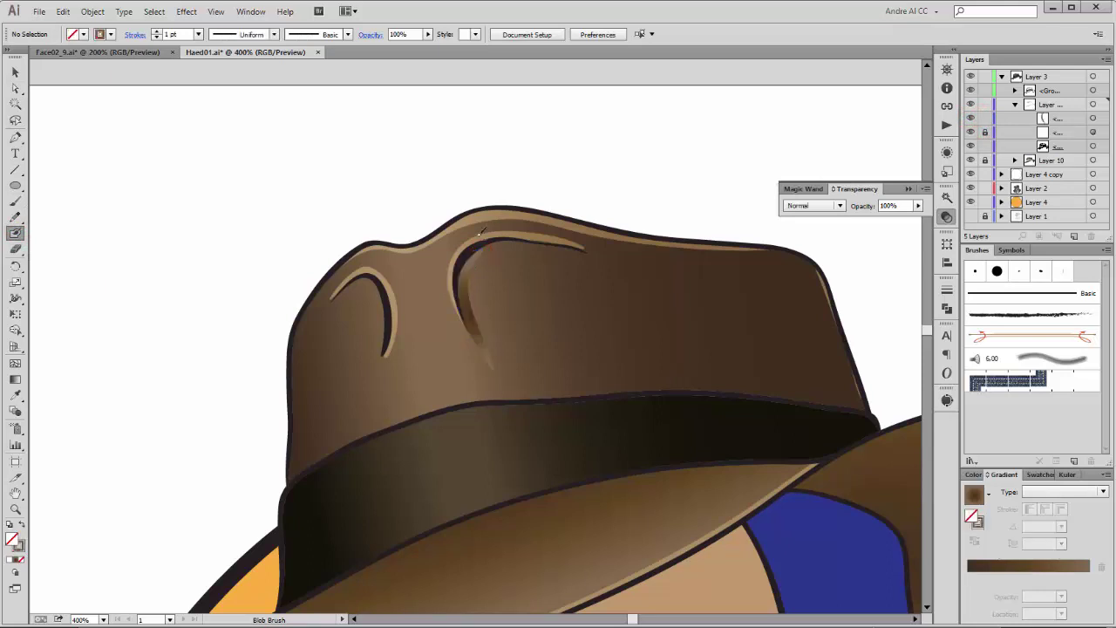
pyautogui.moveTo(519, 237)
pyautogui.mouseDown()
pyautogui.moveTo(652, 268)
pyautogui.moveTo(514, 348)
pyautogui.mouseUp()
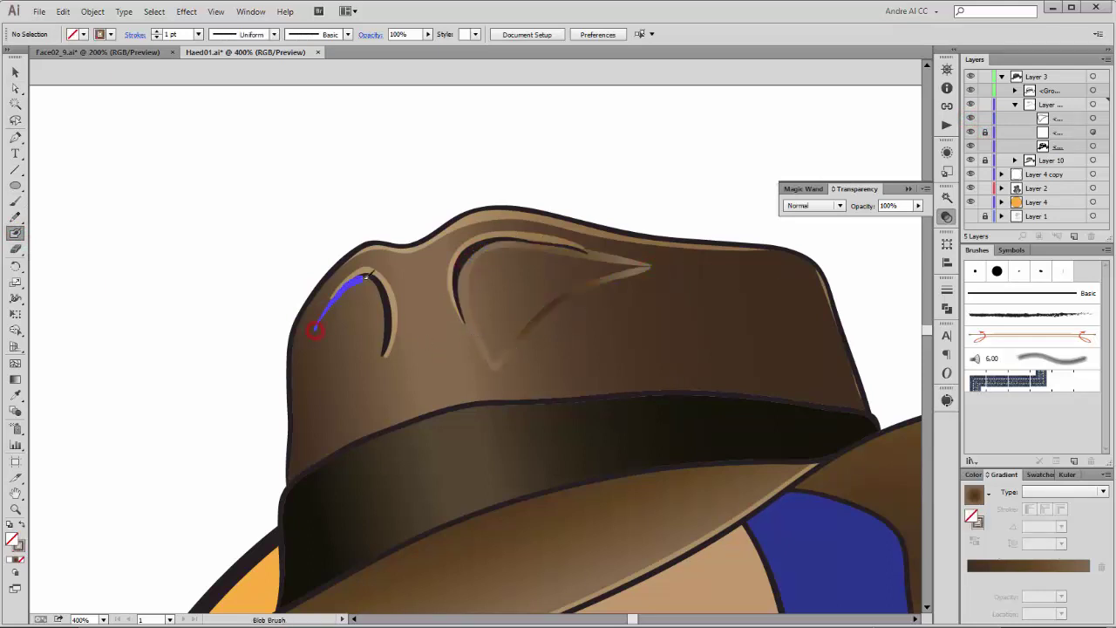
pyautogui.moveTo(386, 347); pyautogui.dragTo(384, 353)
# Merge the right crease's two shading pieces into one shape with another Blob Brush stroke
pyautogui.press('a')
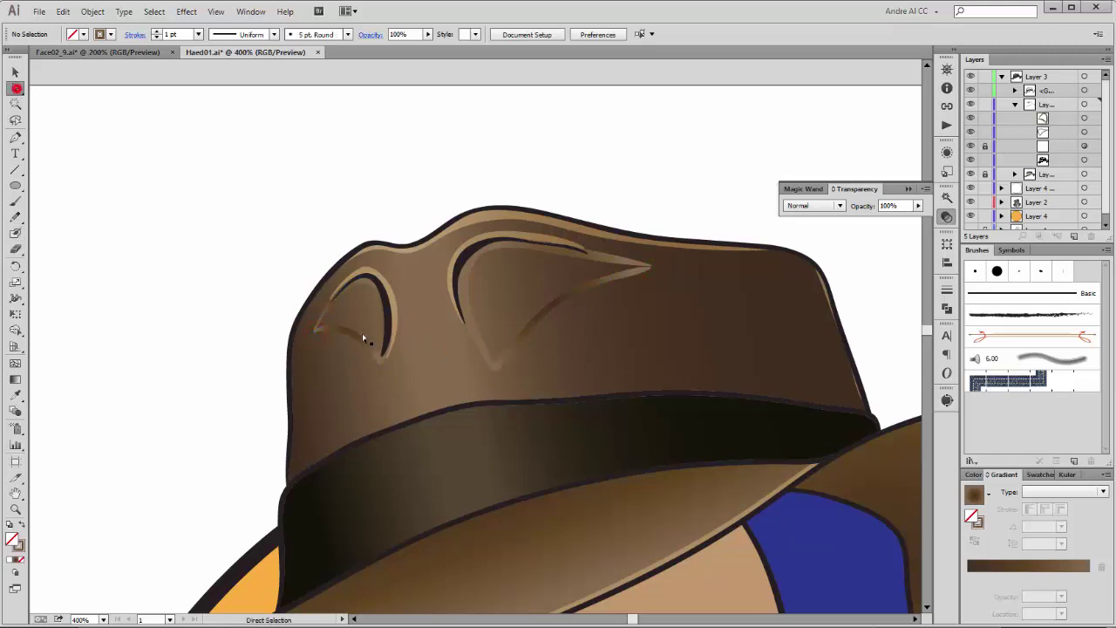
pyautogui.click(490, 354)
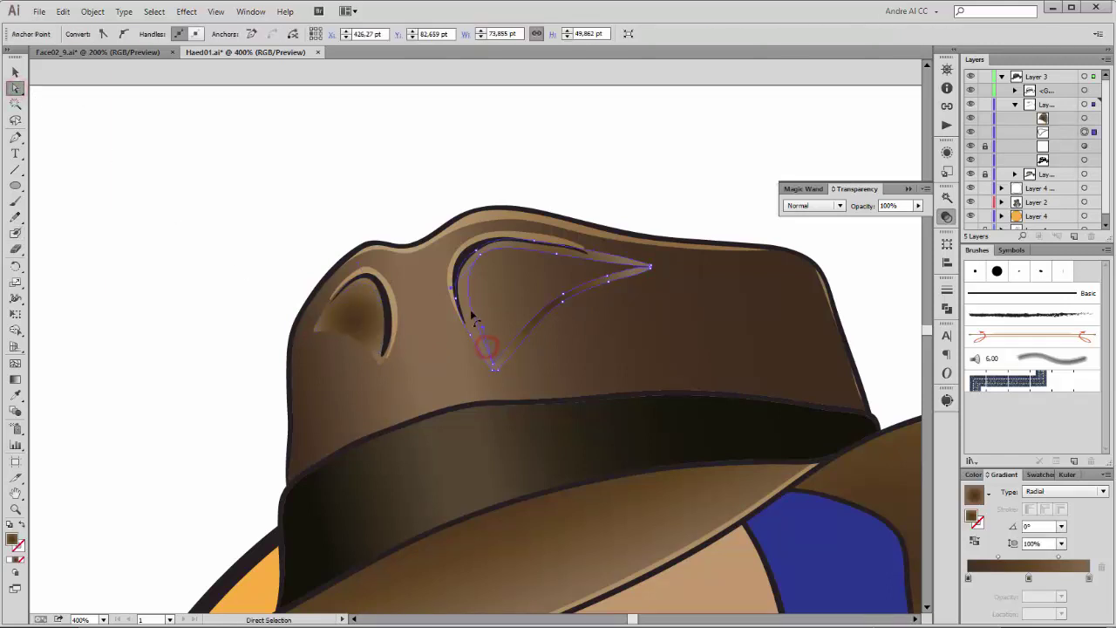
pyautogui.scroll(5, 666, 251)
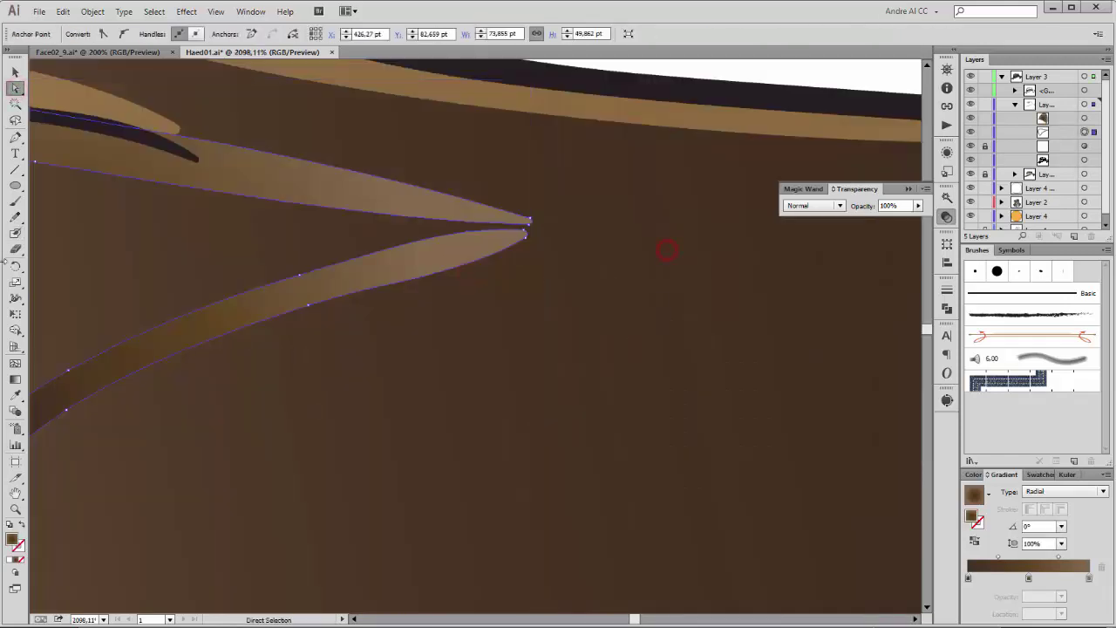
pyautogui.click(16, 234)
pyautogui.moveTo(518, 226); pyautogui.dragTo(378, 212)
pyautogui.press('a')
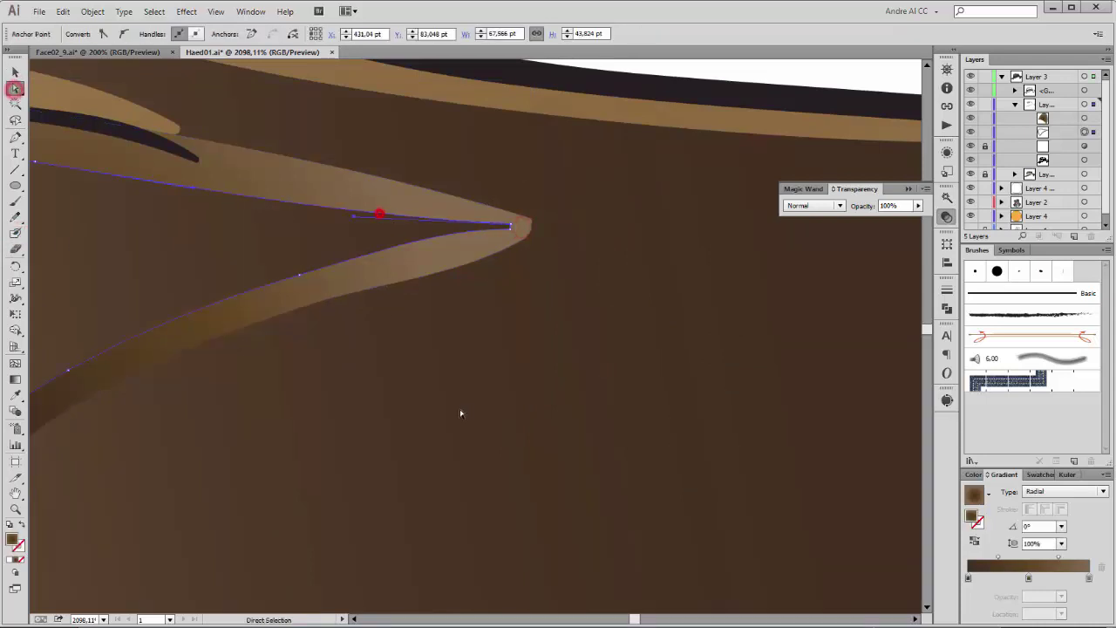
pyautogui.hotkey('ctrl', '0')
pyautogui.click(16, 380)
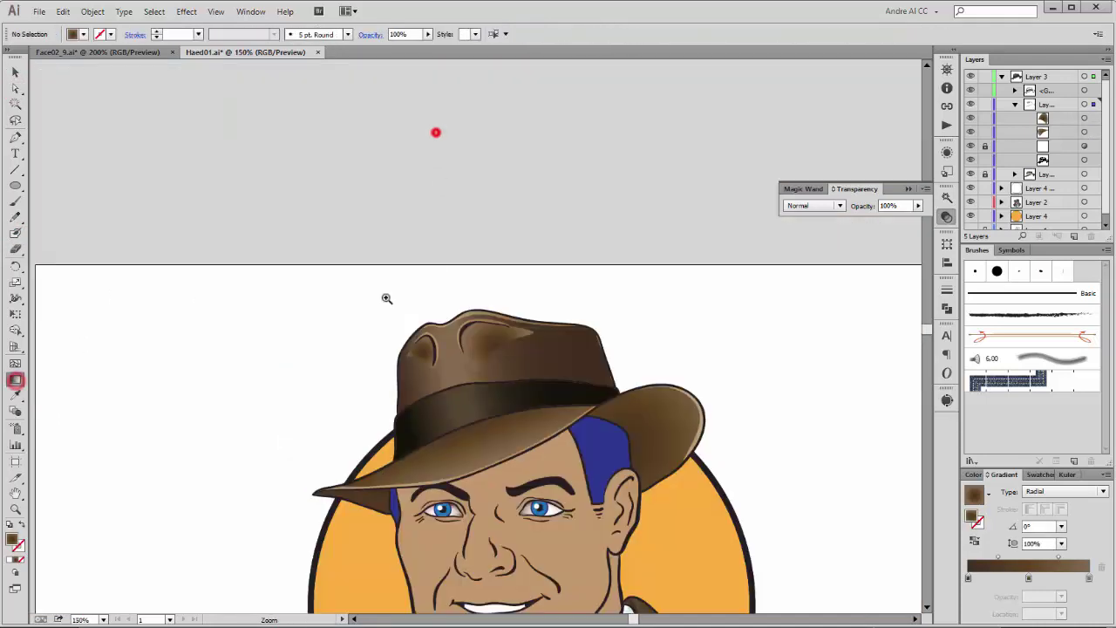
pyautogui.scroll(4, 436, 132)
# Switch the right hat crease to a linear gradient running diagonally across it
pyautogui.click(548, 253)
pyautogui.moveTo(515, 251); pyautogui.dragTo(620, 251)
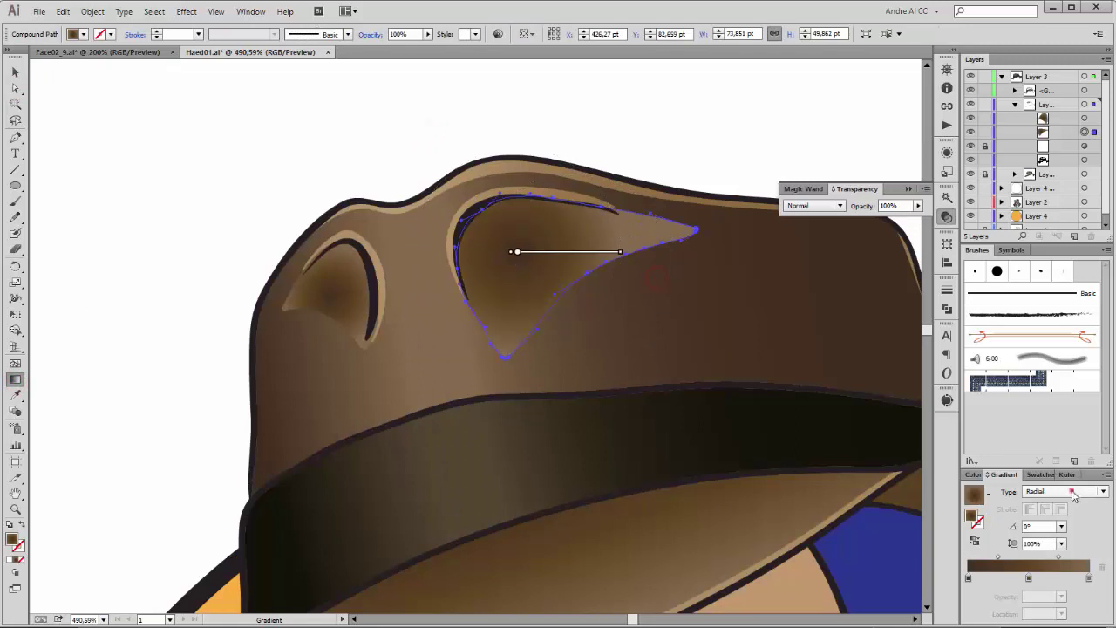
pyautogui.click(1071, 491)
pyautogui.click(1044, 506)
pyautogui.moveTo(486, 201); pyautogui.dragTo(624, 312)
# Make the right crease's end stop white, blend it with Multiply, and shorten the gradient
pyautogui.click(1029, 578)
pyautogui.click(1090, 579)
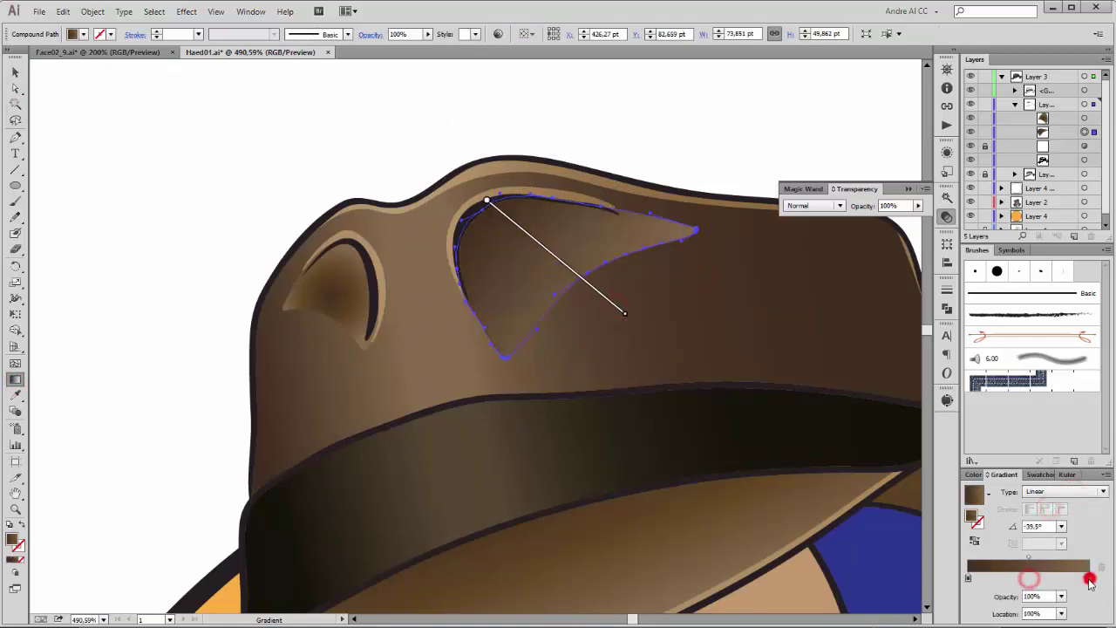
pyautogui.doubleClick(1089, 580)
pyautogui.click(947, 518)
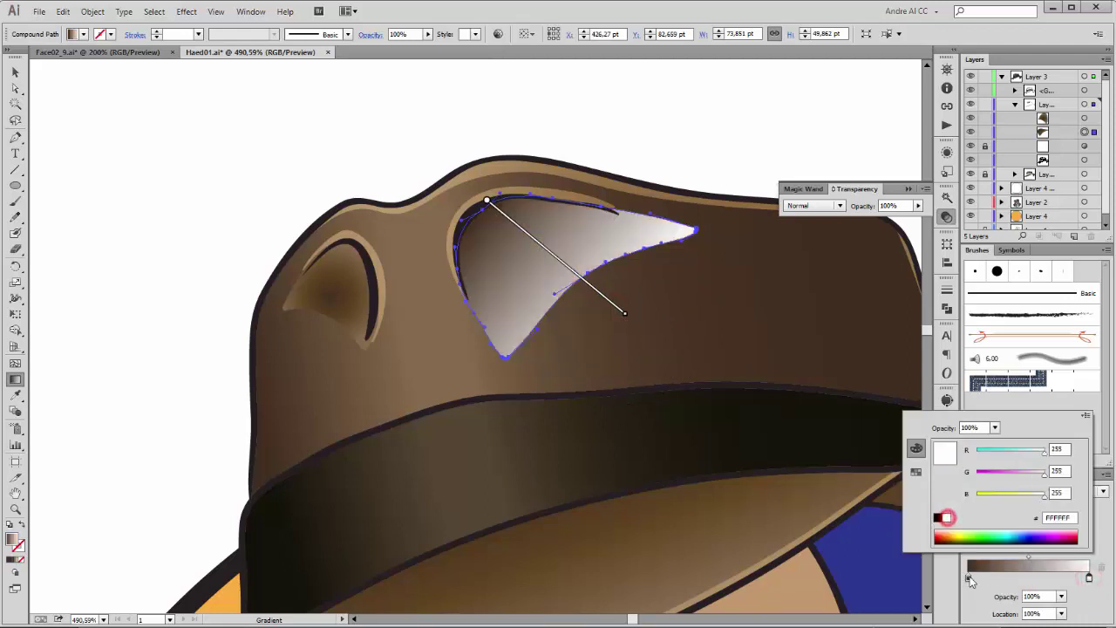
pyautogui.click(1100, 598)
pyautogui.click(815, 206)
pyautogui.click(815, 253)
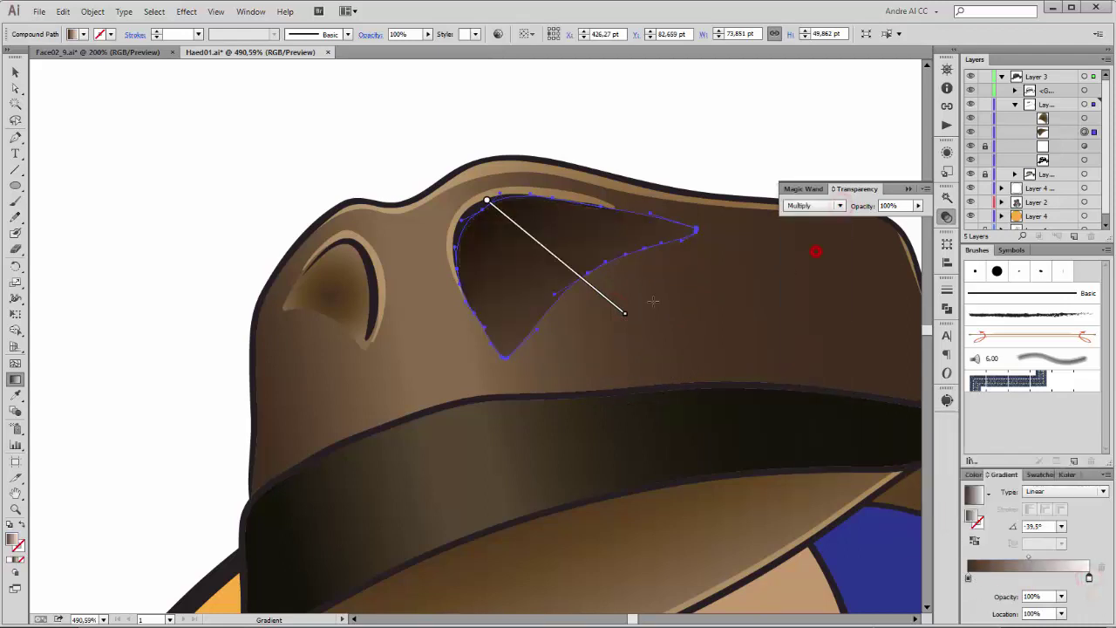
pyautogui.moveTo(625, 312); pyautogui.dragTo(581, 279)
pyautogui.click(773, 107)
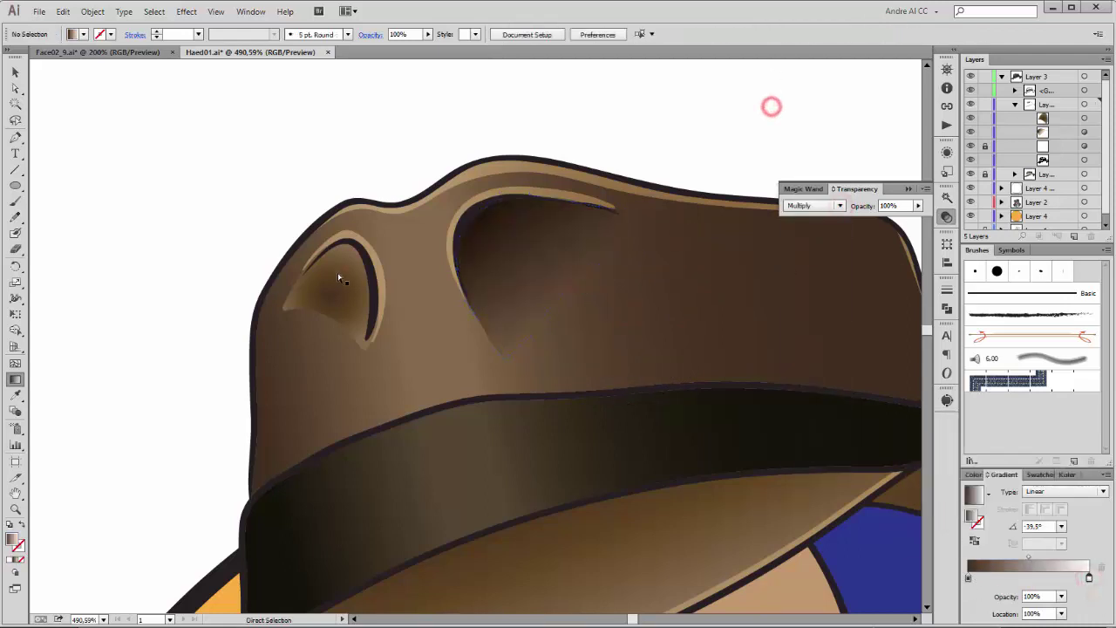
# Copy the right crease's shading onto the left crease and reverse its gradient direction
pyautogui.click(338, 274)
pyautogui.click(15, 395)
pyautogui.click(516, 241)
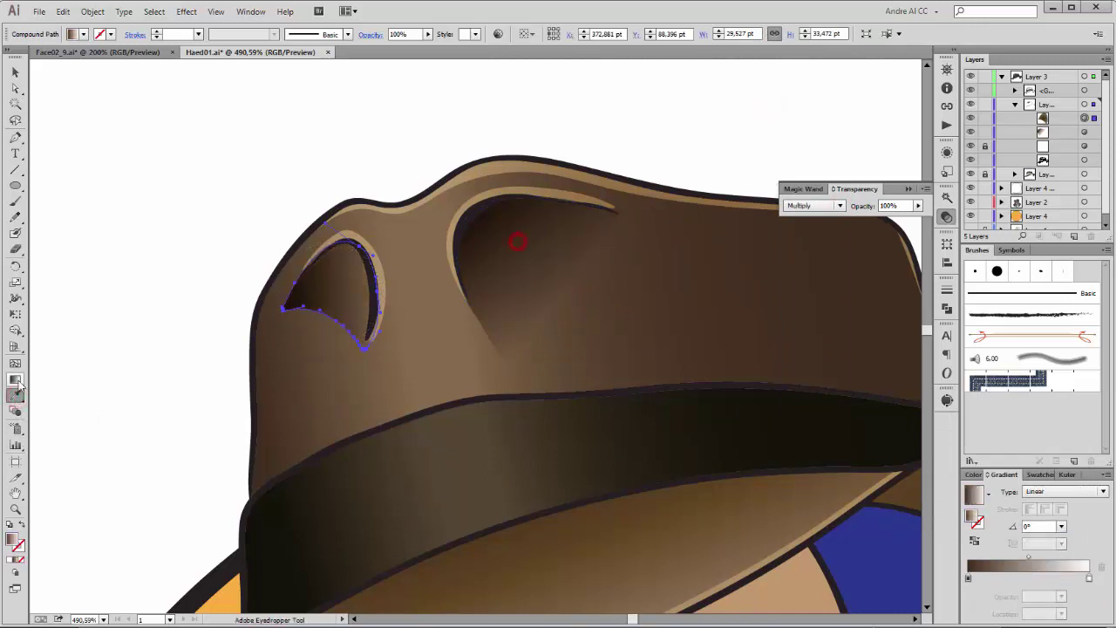
pyautogui.press('g')
pyautogui.moveTo(325, 323); pyautogui.dragTo(273, 404)
pyautogui.moveTo(372, 251); pyautogui.dragTo(325, 325)
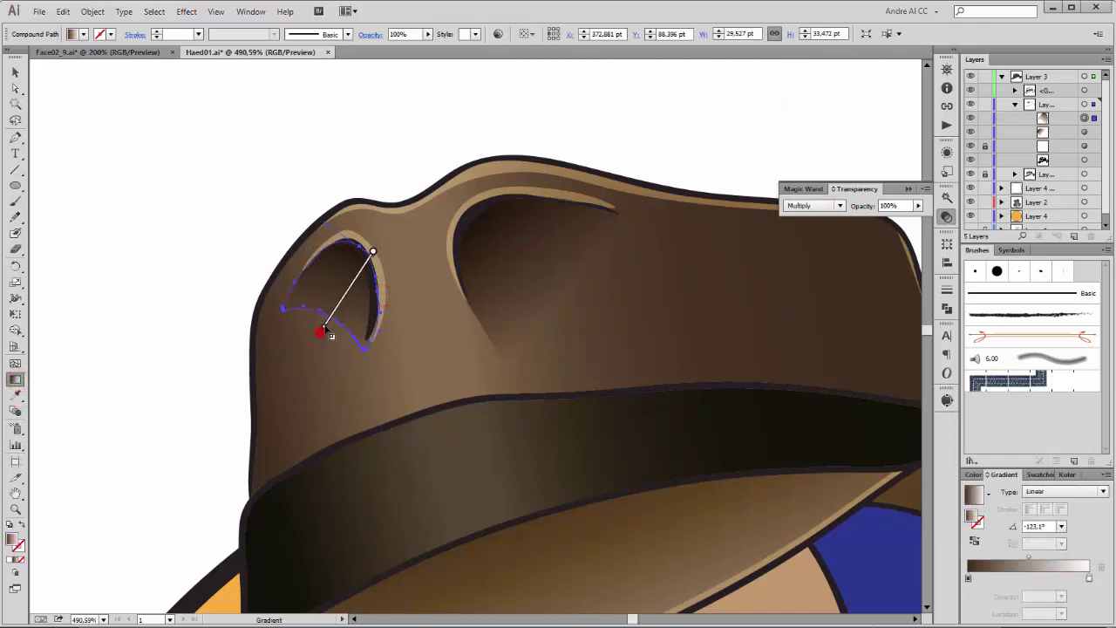
pyautogui.press('a')
pyautogui.click(108, 247)
pyautogui.hotkey('ctrl', '0')
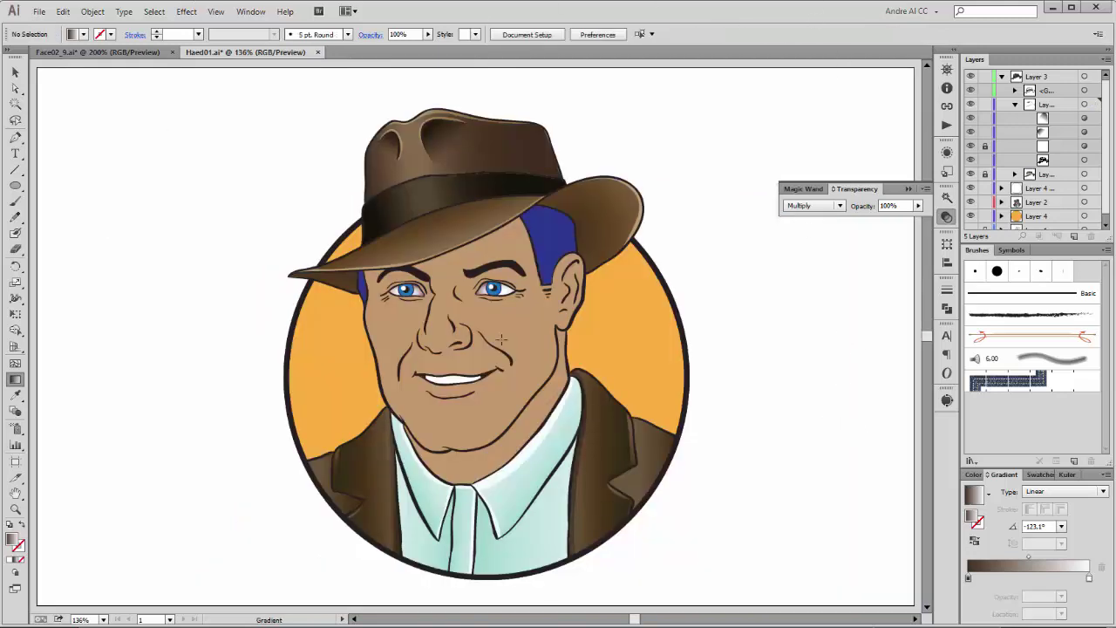
# Give the hair shapes a linear gradient angled across the hair
pyautogui.press('y')
pyautogui.click(361, 283)
pyautogui.press('a')
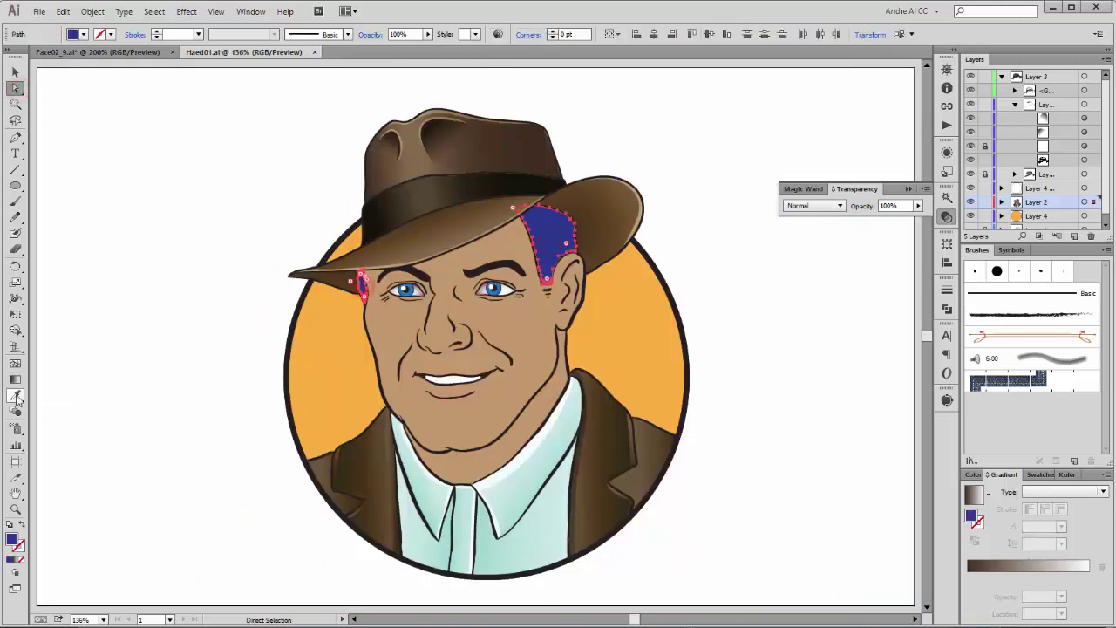
pyautogui.click(15, 381)
pyautogui.click(797, 383)
pyautogui.click(747, 285)
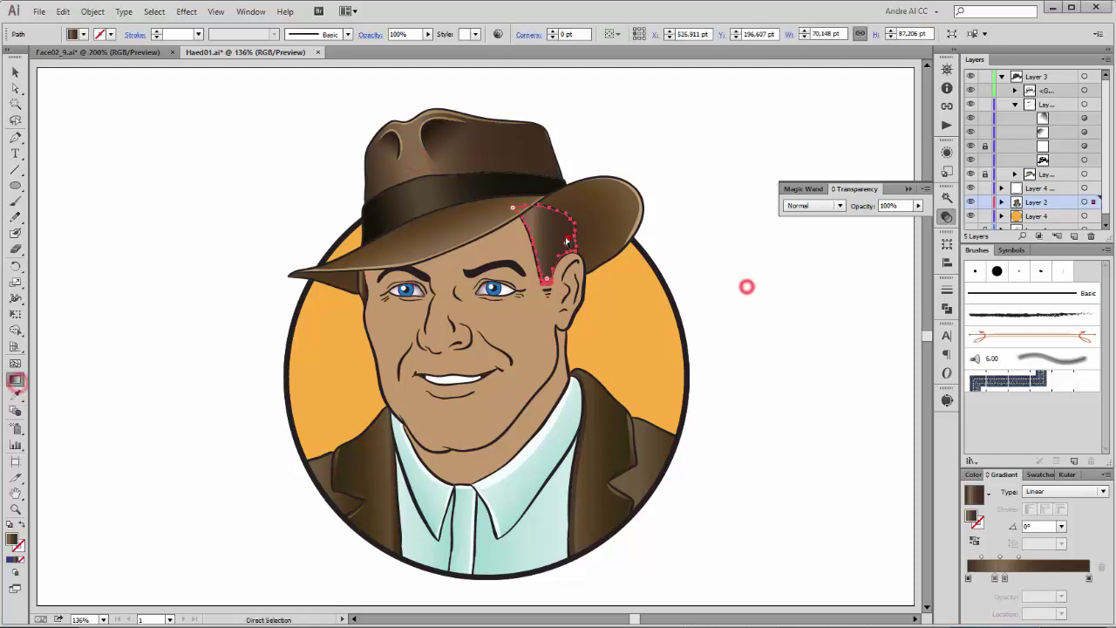
pyautogui.moveTo(537, 244); pyautogui.dragTo(598, 228)
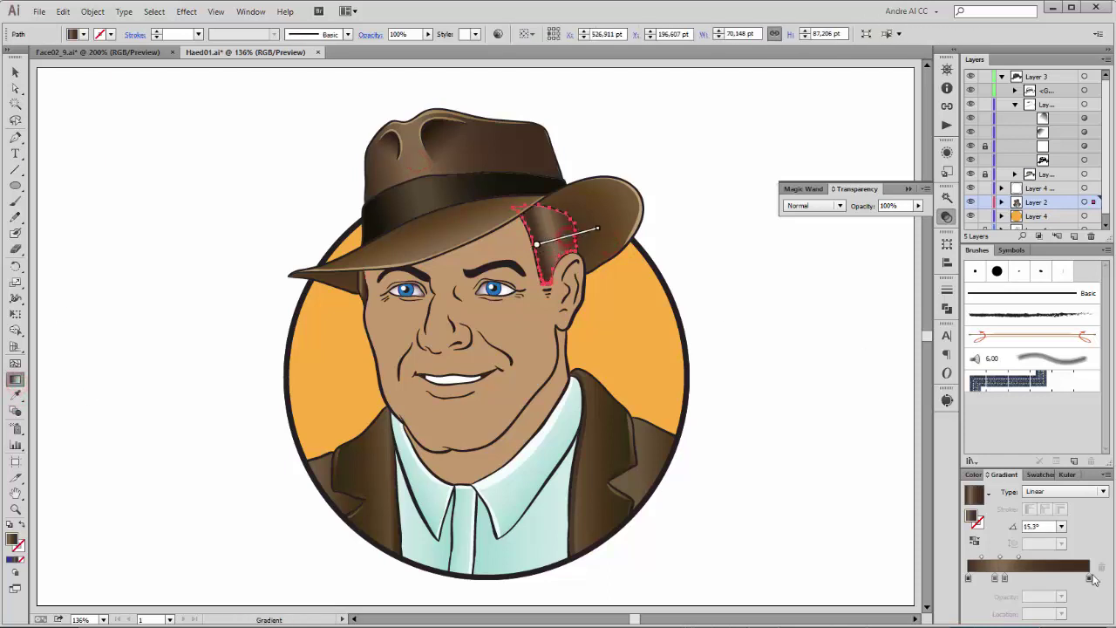
# Set the hair gradient's end stops to black and its middle stop to blue
pyautogui.doubleClick(1089, 578)
pyautogui.click(935, 520)
pyautogui.doubleClick(969, 578)
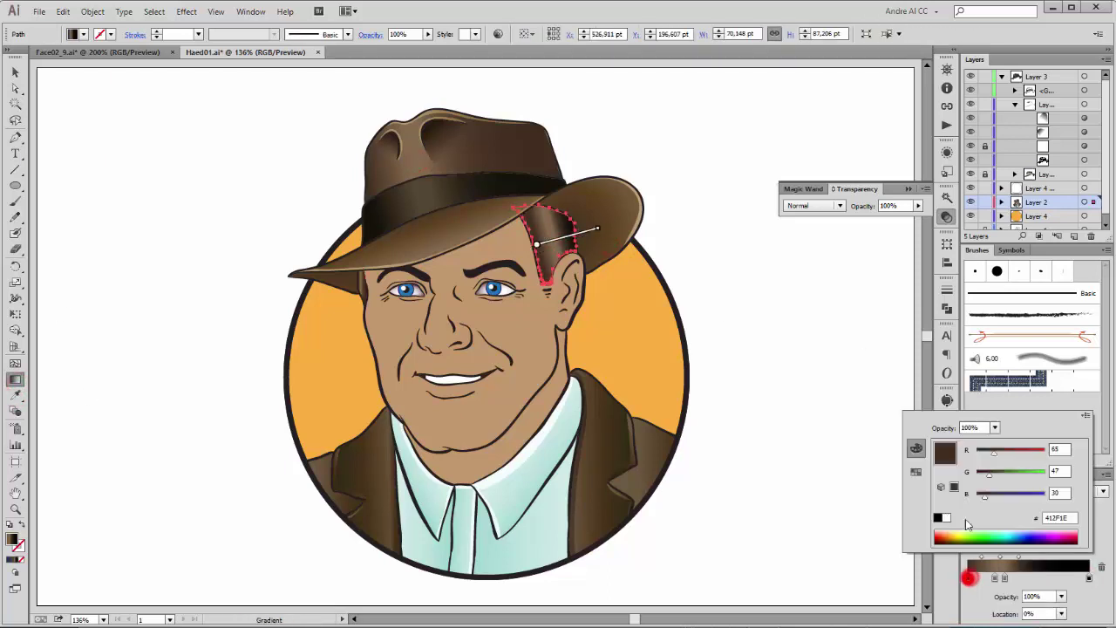
pyautogui.click(937, 519)
pyautogui.click(994, 578)
pyautogui.doubleClick(1004, 578)
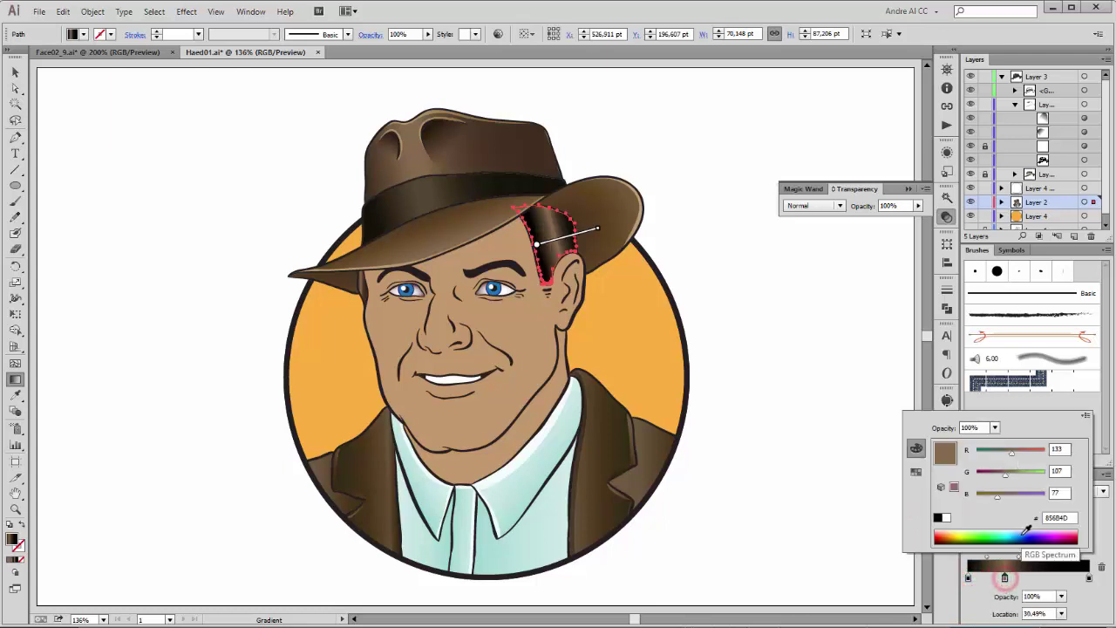
pyautogui.click(1028, 535)
pyautogui.moveTo(1005, 578); pyautogui.dragTo(1004, 578)
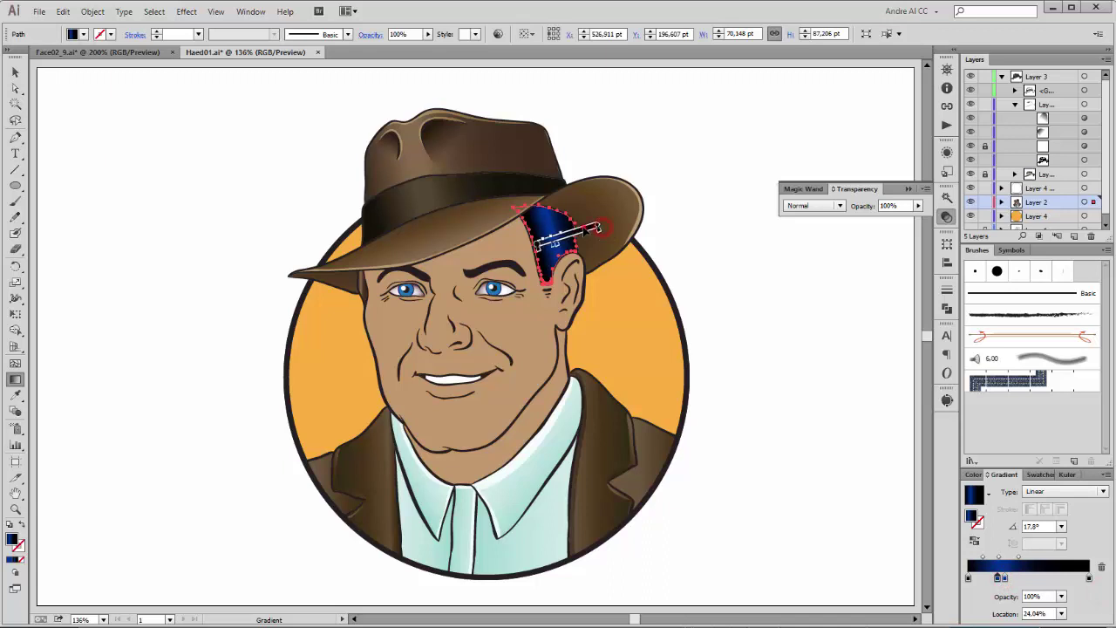
pyautogui.click(883, 376)
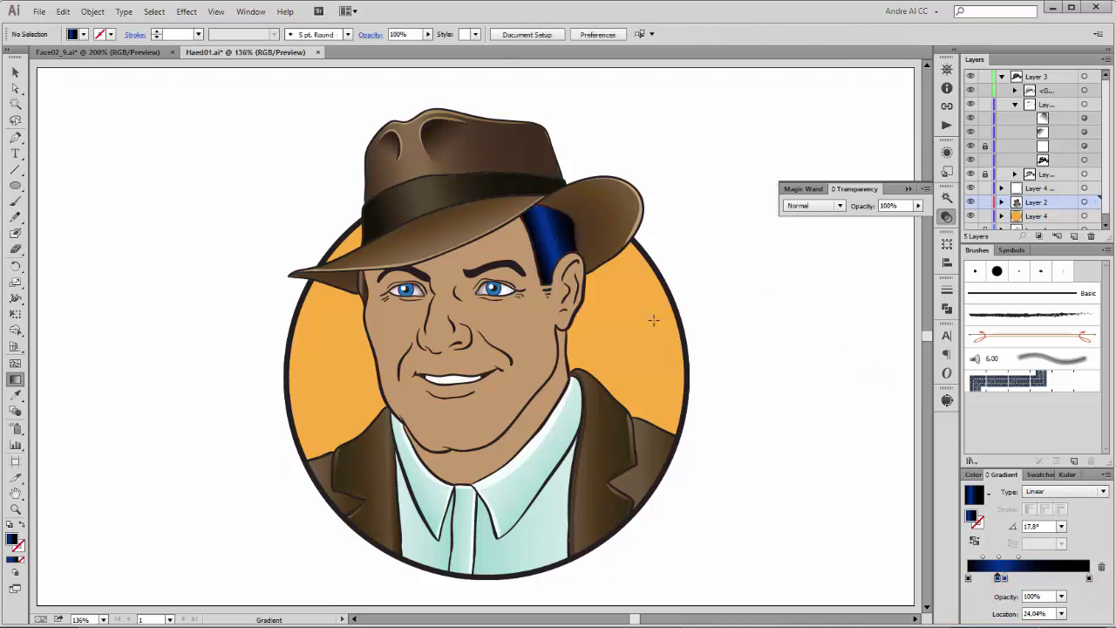
# Copy the hair gradient onto the left temple and redraw it nearly horizontally
pyautogui.click(558, 233)
pyautogui.click(361, 282)
pyautogui.click(15, 394)
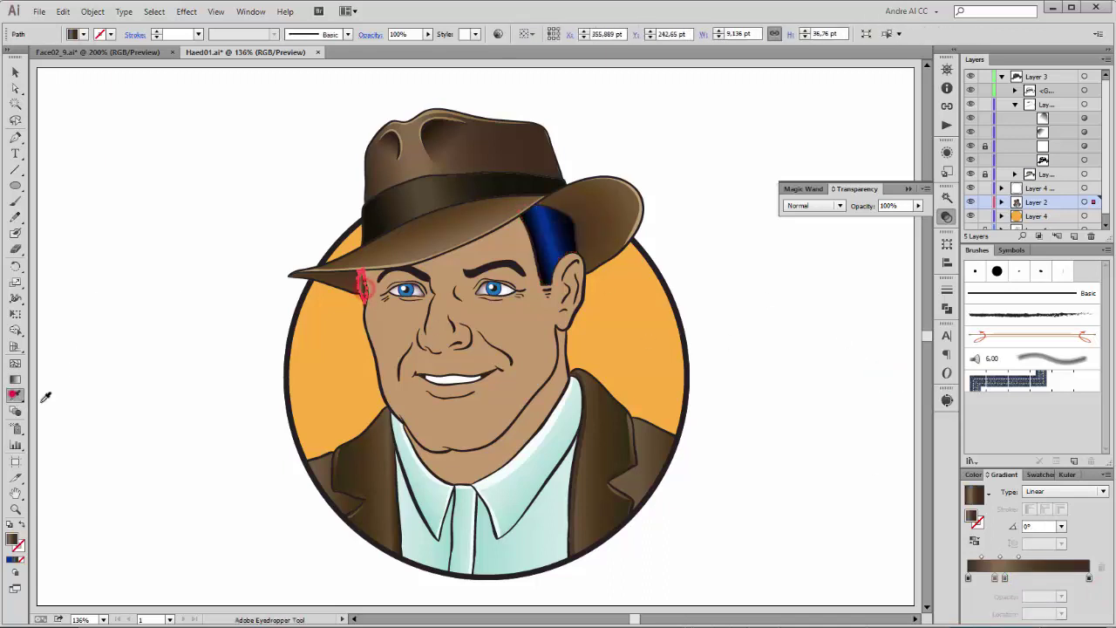
pyautogui.click(554, 234)
pyautogui.click(14, 378)
pyautogui.moveTo(341, 259); pyautogui.dragTo(381, 332)
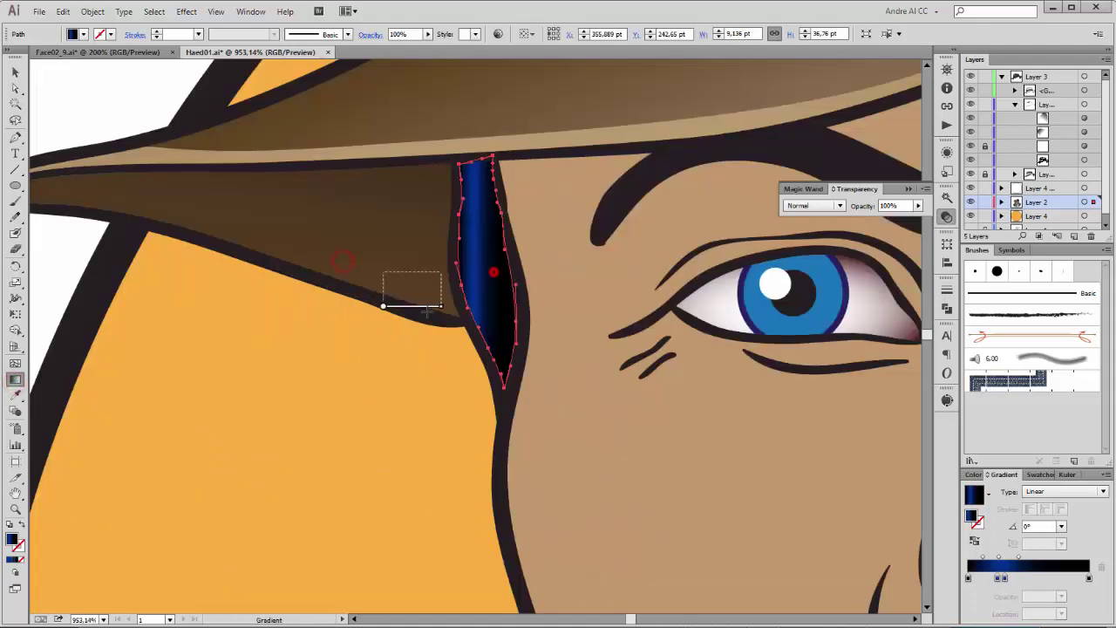
pyautogui.moveTo(402, 288); pyautogui.dragTo(555, 266)
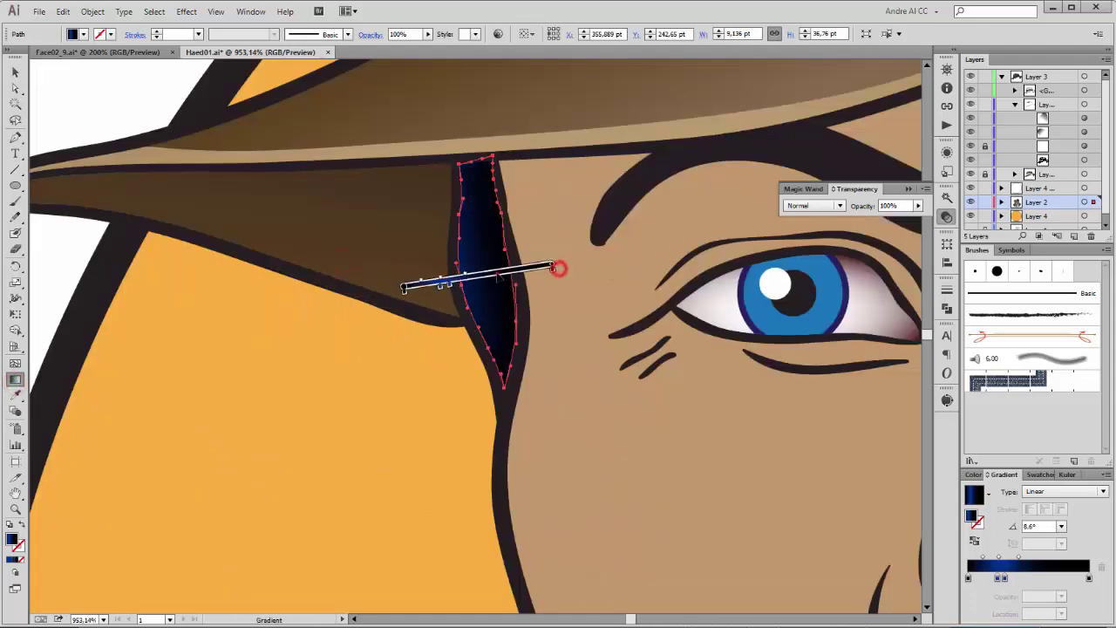
# Darken the blue in the hair and temple with Recolor Artwork
pyautogui.scroll(-5, 558, 269)
pyautogui.scroll(-2, 697, 306)
pyautogui.scroll(-1, 759, 319)
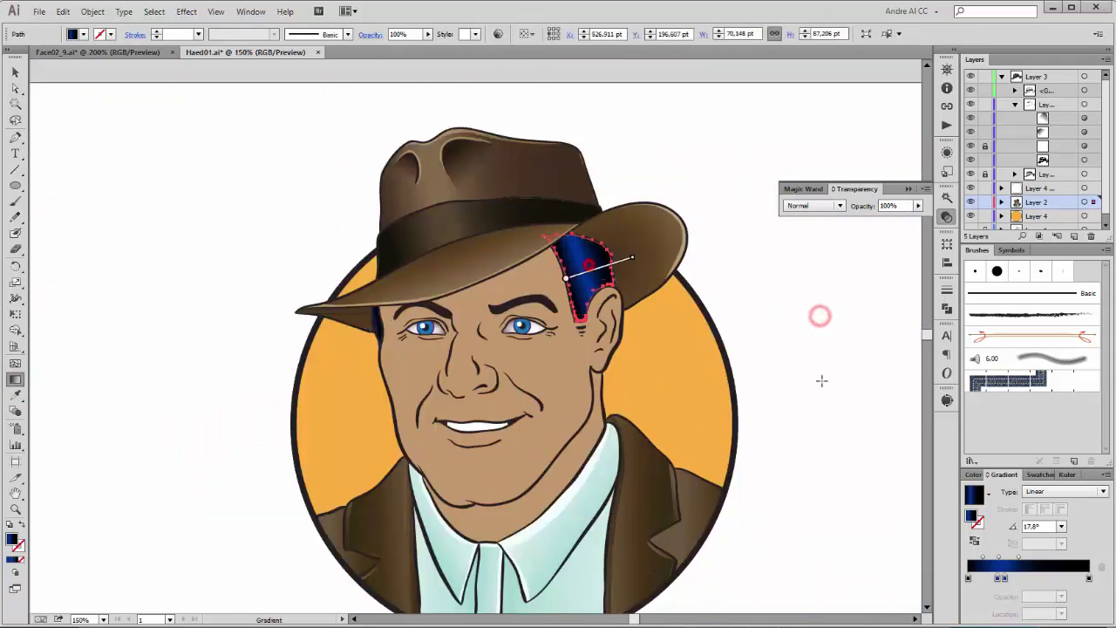
pyautogui.keyDown('shift'); pyautogui.click(380, 331); pyautogui.keyUp('shift')
pyautogui.click(498, 33)
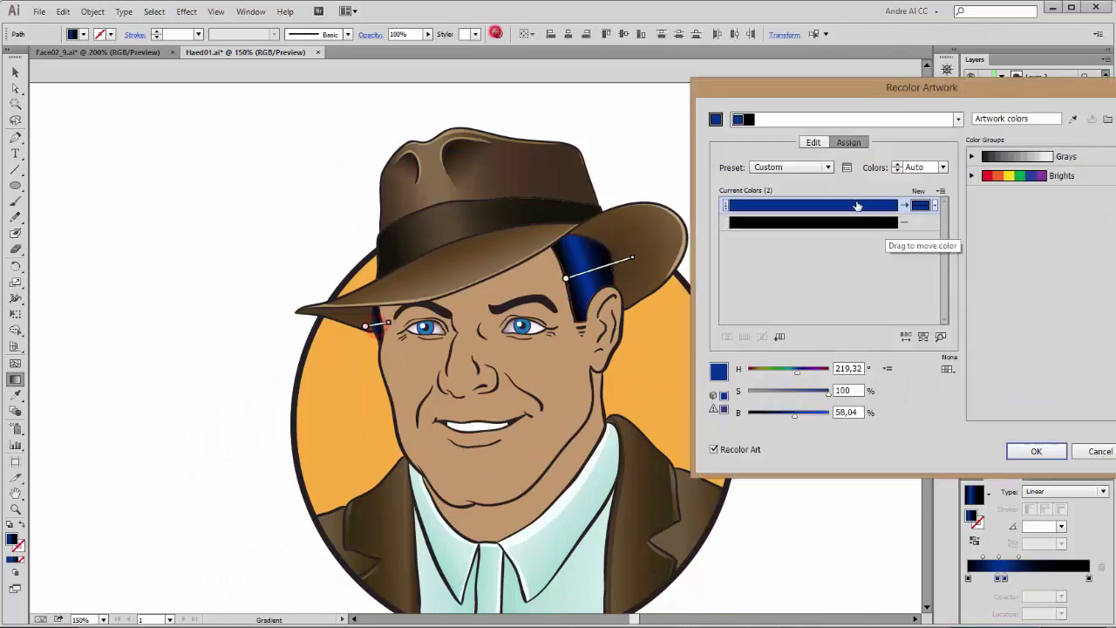
pyautogui.click(854, 205)
pyautogui.moveTo(797, 413); pyautogui.dragTo(776, 419)
pyautogui.press('Return')
# Fit the portrait in view and show the hidden layer holding the gradient swatches
pyautogui.click(877, 291)
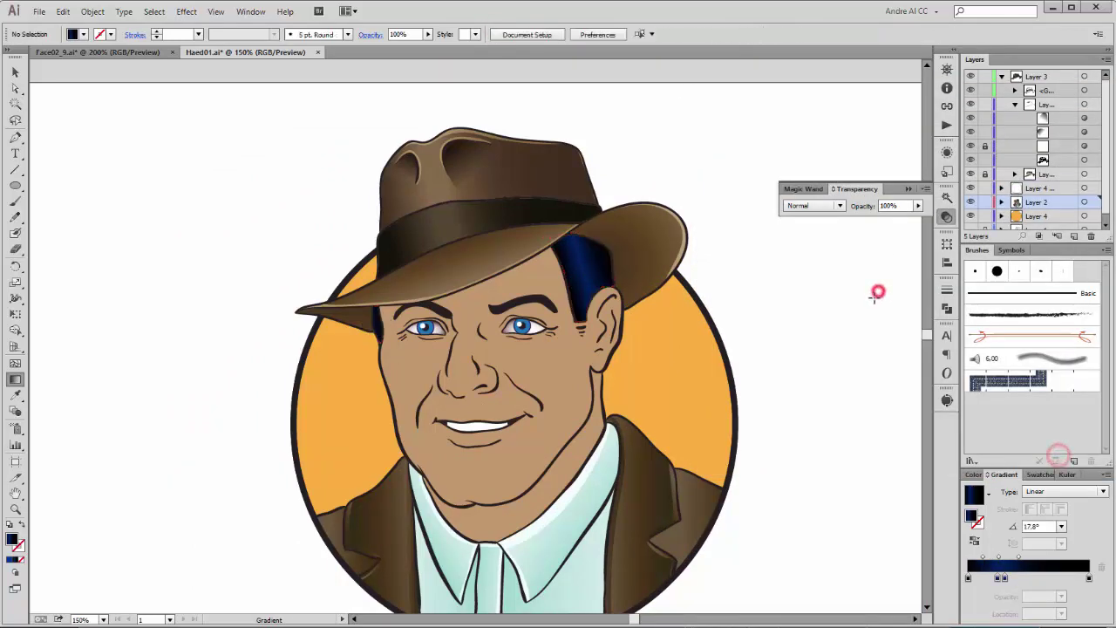
pyautogui.hotkey('ctrl', '0')
pyautogui.click(973, 222)
# Apply the lower swatch's brown-to-peach gradient to the face and reverse its direction
pyautogui.click(558, 323)
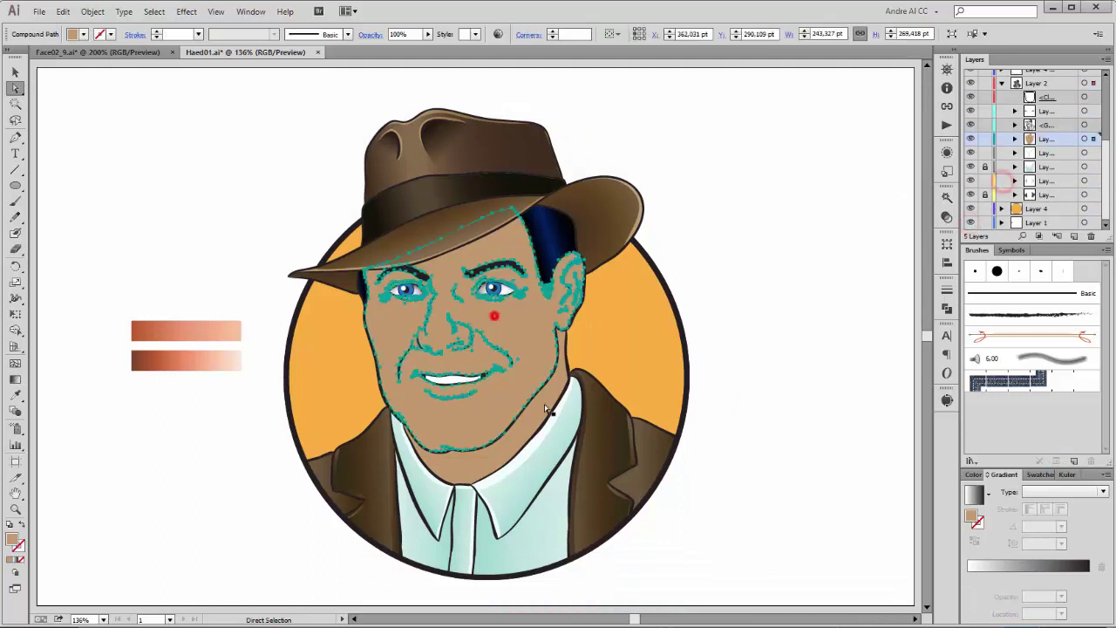
pyautogui.keyDown('shift'); pyautogui.click(540, 393); pyautogui.keyUp('shift')
pyautogui.press('i')
pyautogui.click(173, 359)
pyautogui.click(973, 540)
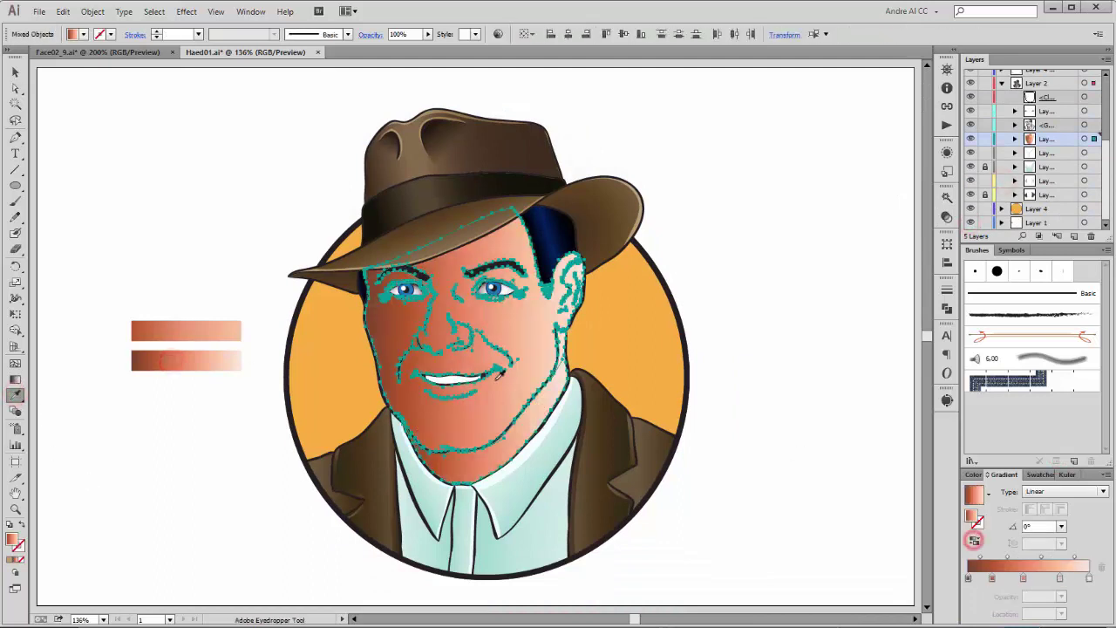
pyautogui.click(16, 87)
pyautogui.hotkey('ctrl', 'shift', 'a')
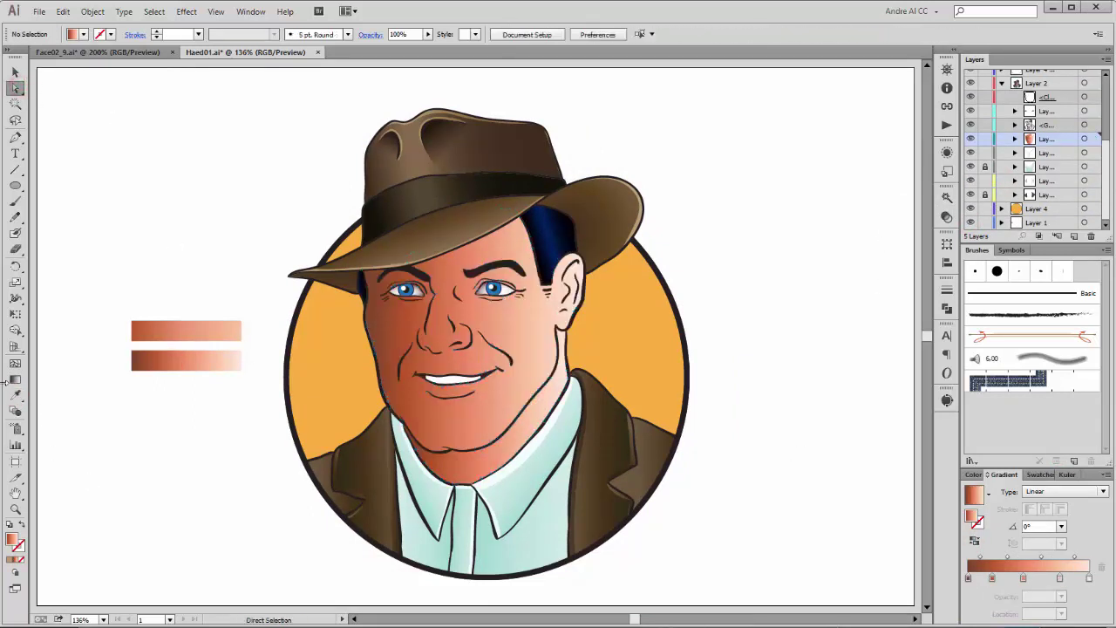
pyautogui.click(15, 379)
pyautogui.click(767, 367)
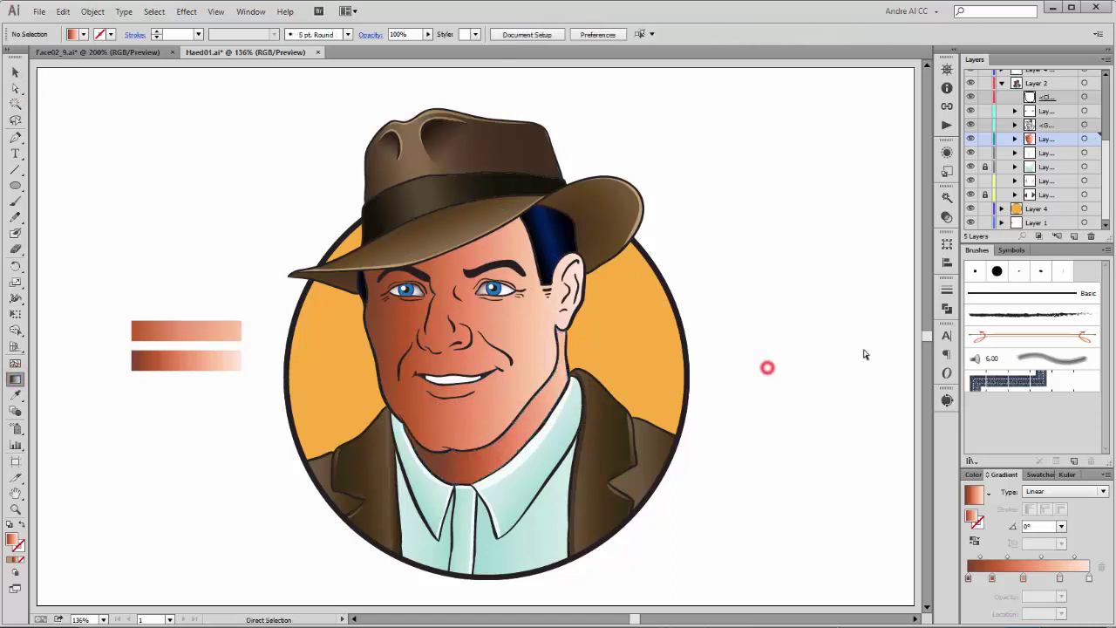
# Make the face art a compound path and clipping group, then restore its skin gradient
pyautogui.click(1084, 138)
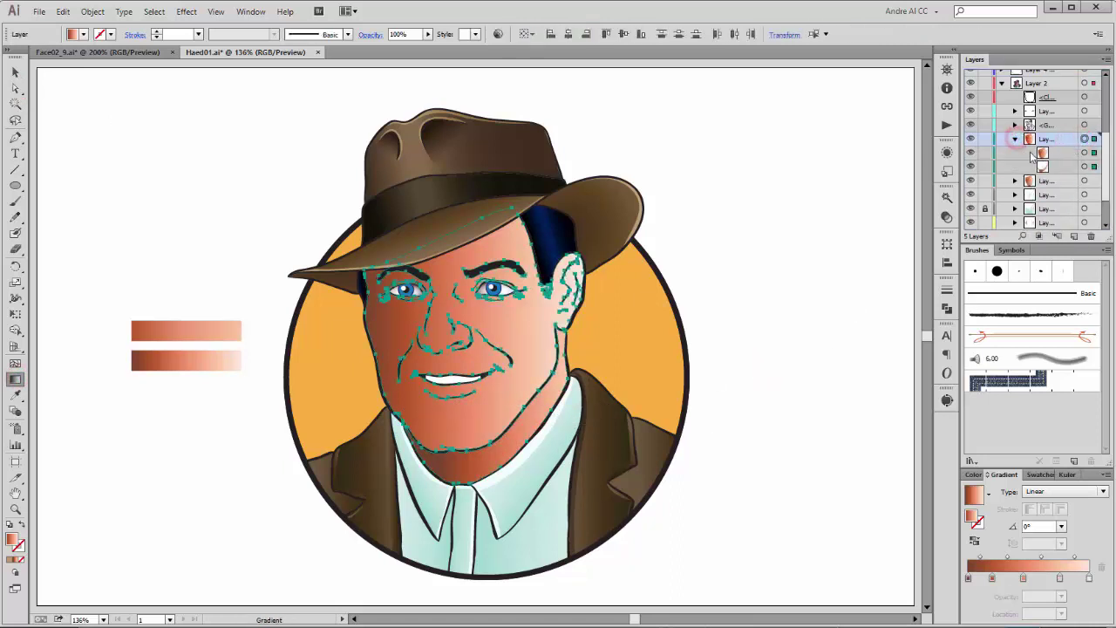
pyautogui.click(92, 11)
pyautogui.click(289, 413)
pyautogui.click(794, 165)
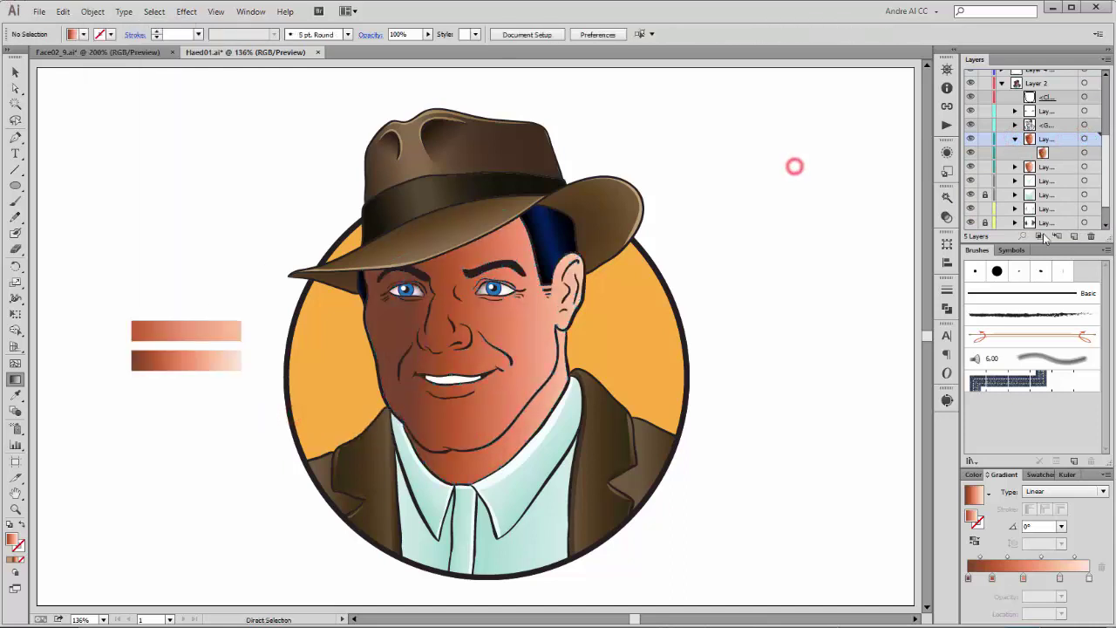
pyautogui.click(1037, 236)
pyautogui.click(1057, 166)
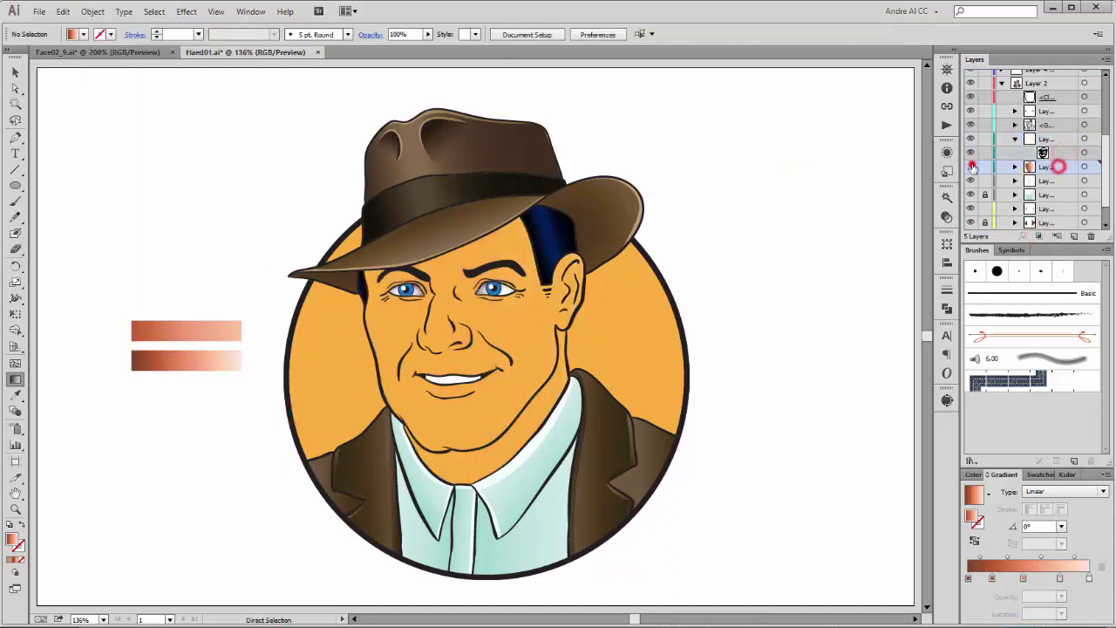
pyautogui.click(970, 165)
# Lock the layer below and add a new shading sublayer set to Multiply
pyautogui.scroll(-2, 1038, 148)
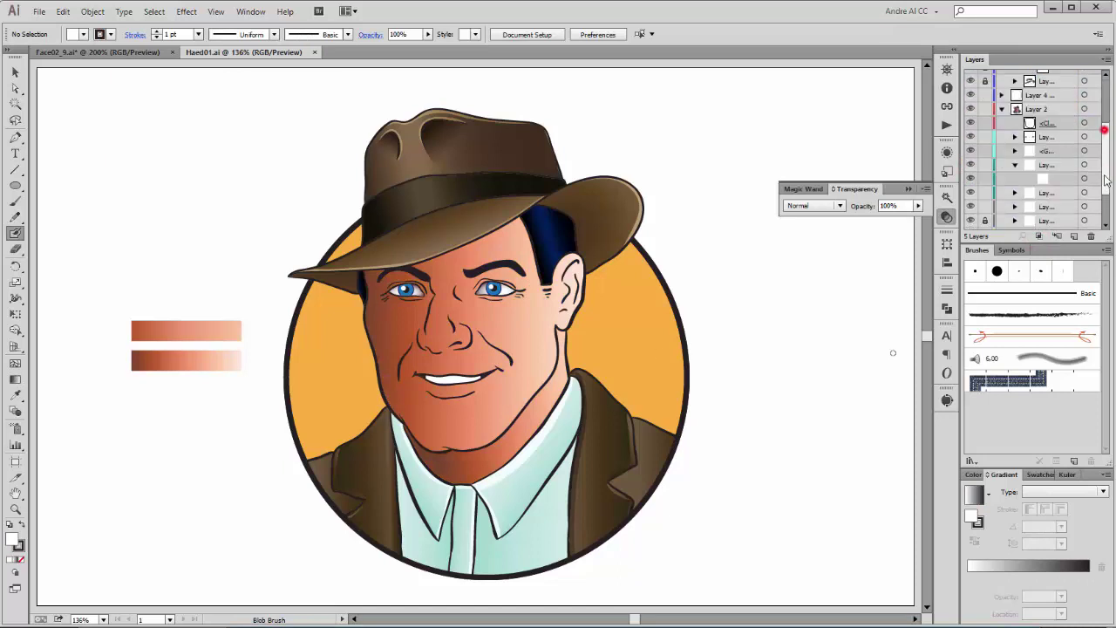
pyautogui.click(984, 139)
pyautogui.click(1073, 237)
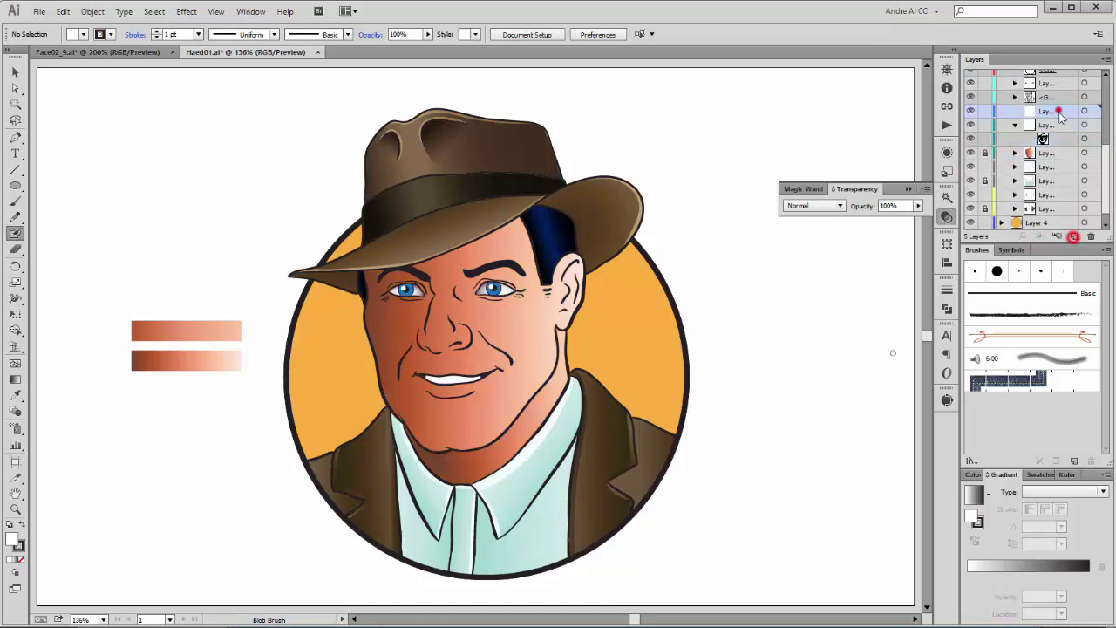
pyautogui.click(1083, 124)
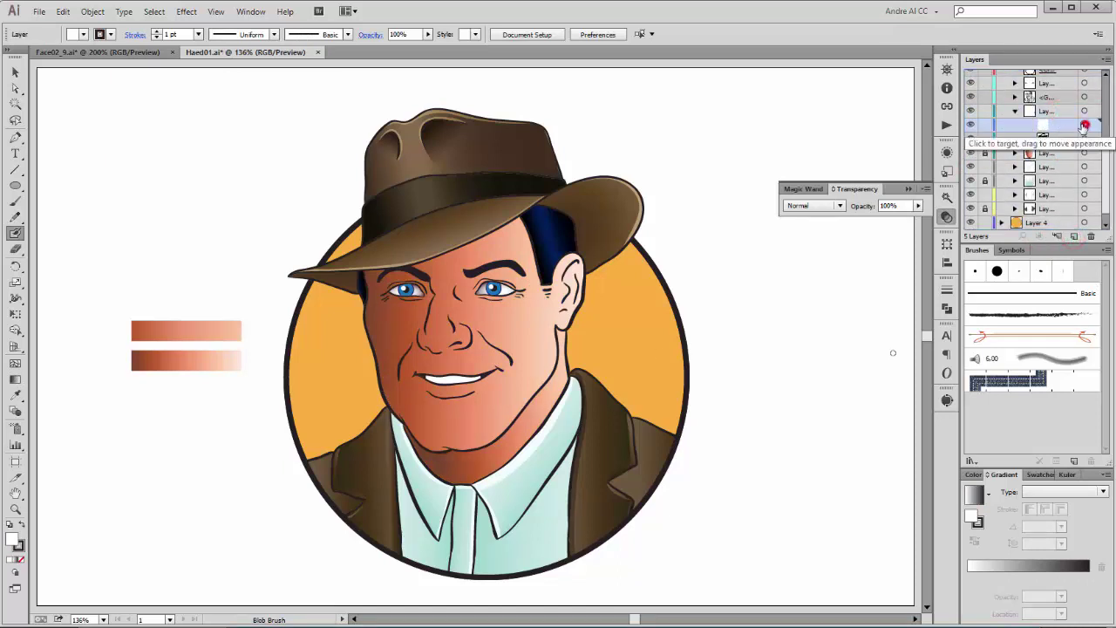
pyautogui.click(806, 206)
pyautogui.click(810, 249)
# Draw a tan, no-stroke ellipse over the left cheek
pyautogui.click(15, 185)
pyautogui.click(111, 34)
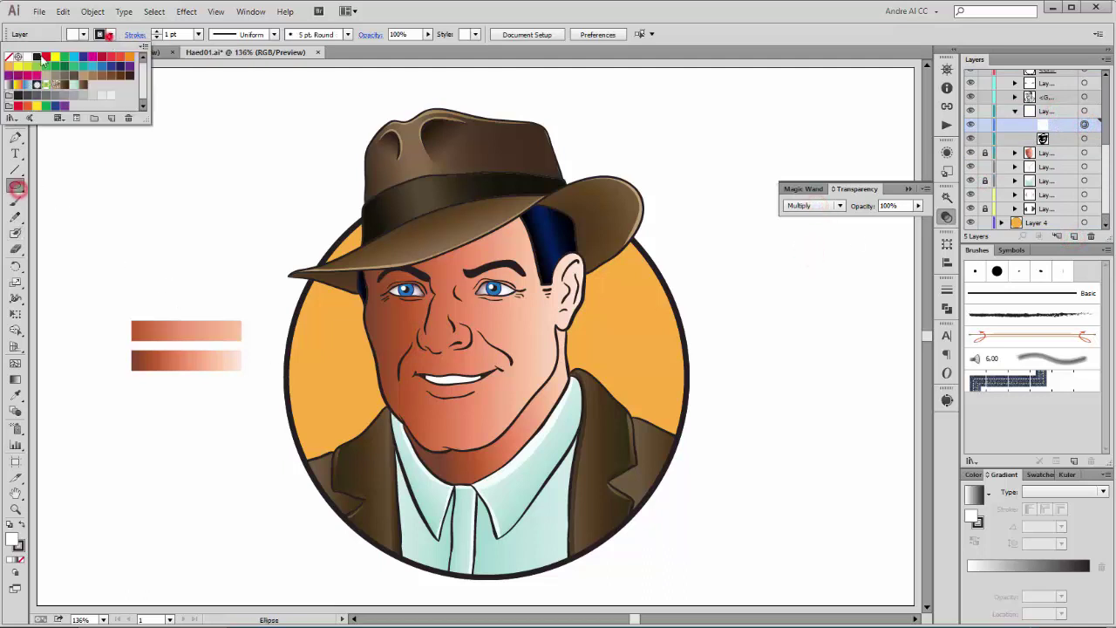
pyautogui.click(8, 57)
pyautogui.click(82, 34)
pyautogui.click(83, 76)
pyautogui.click(599, 11)
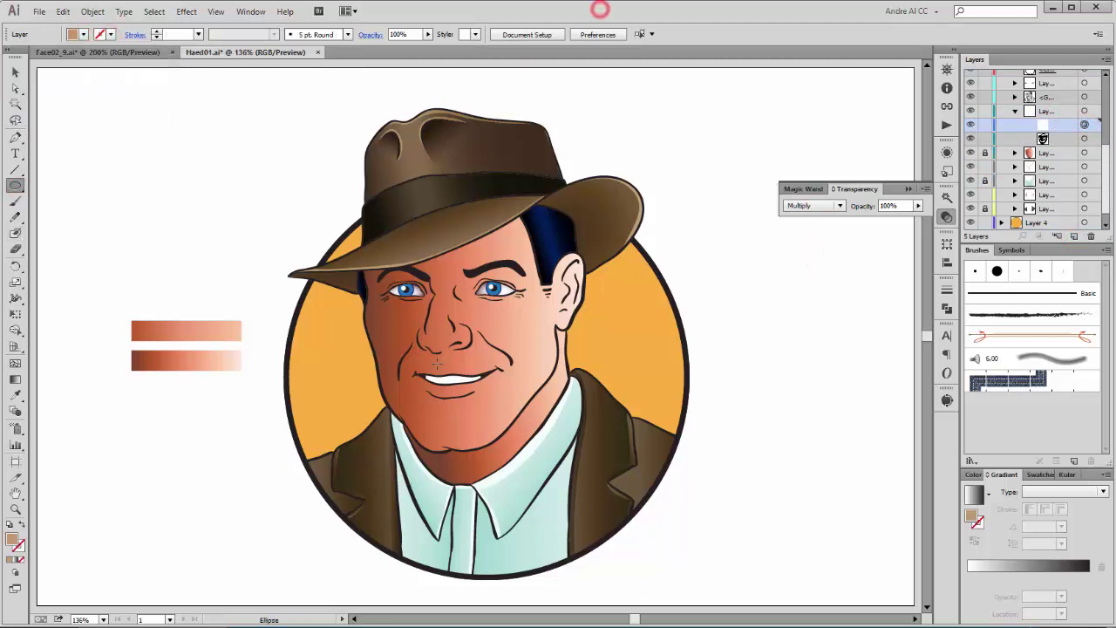
pyautogui.moveTo(360, 287); pyautogui.dragTo(396, 406)
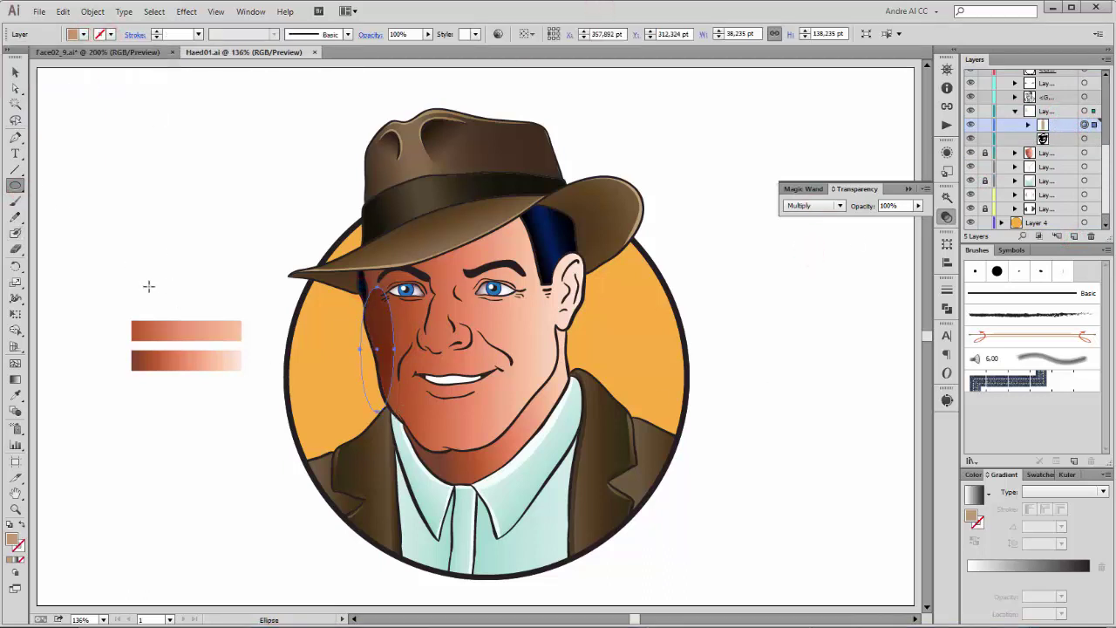
# Paint a Blob Brush shadow down the left side of the face
pyautogui.click(15, 234)
pyautogui.scroll(4, 326, 216)
pyautogui.moveTo(319, 302); pyautogui.dragTo(262, 162)
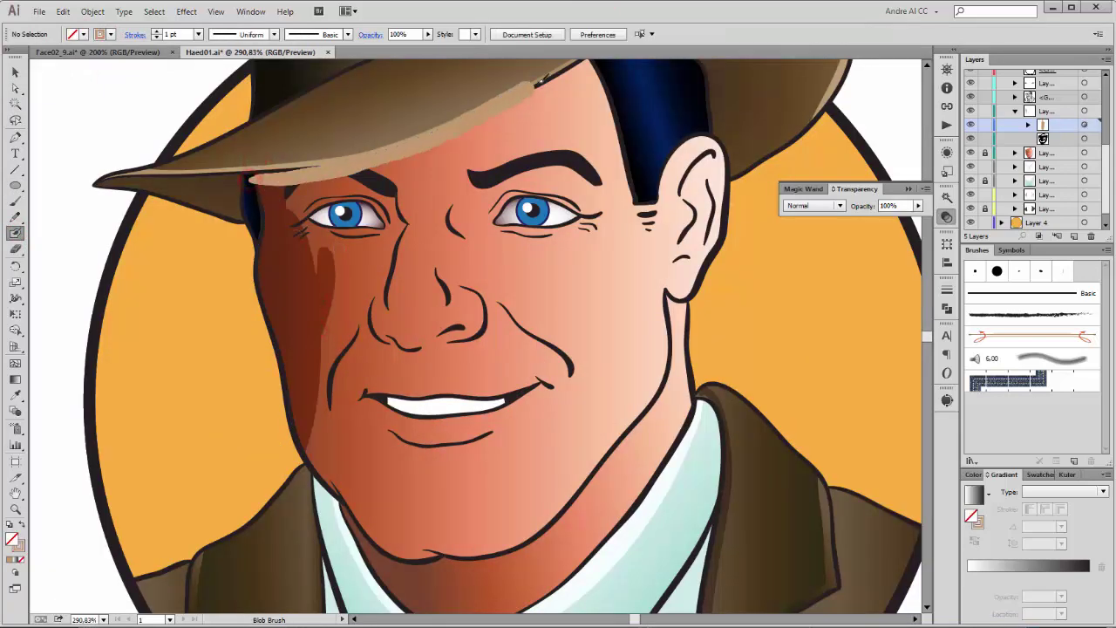
# Paint the hat brim's shadow across the forehead and shadows from the inner eye and cheek
pyautogui.moveTo(541, 163); pyautogui.dragTo(548, 275)
pyautogui.moveTo(593, 164)
pyautogui.mouseDown()
pyautogui.moveTo(444, 246)
pyautogui.moveTo(255, 281)
pyautogui.mouseUp()
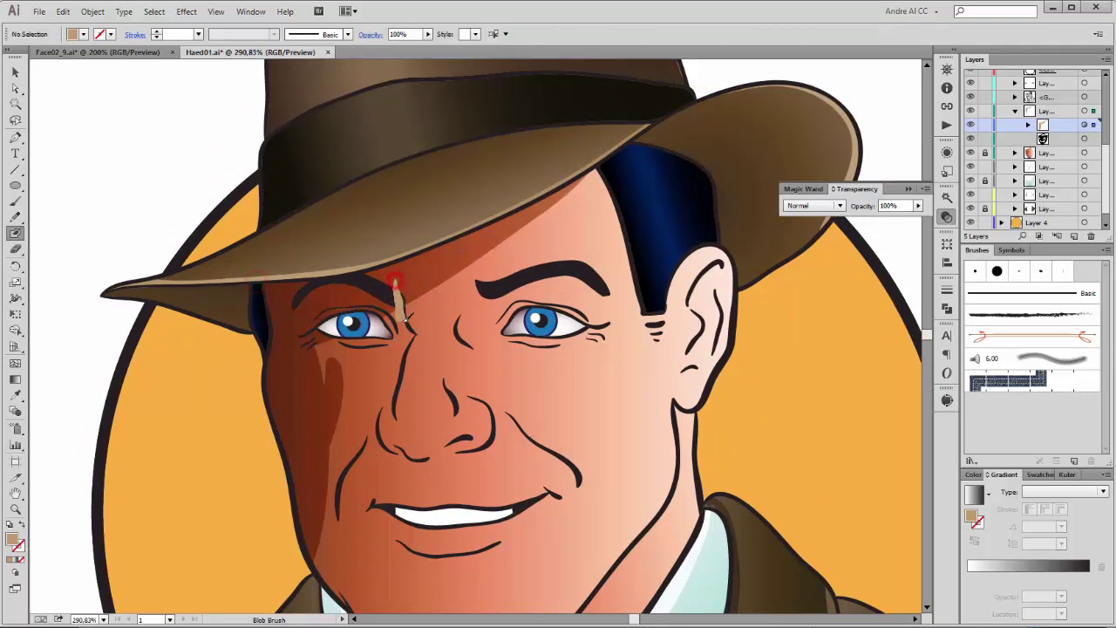
pyautogui.hotkey('ctrl', '+')
pyautogui.hotkey('ctrl', '+')
pyautogui.moveTo(565, 237)
pyautogui.mouseDown()
pyautogui.moveTo(519, 358)
pyautogui.moveTo(375, 514)
pyautogui.mouseUp()
pyautogui.moveTo(627, 465); pyautogui.dragTo(517, 362)
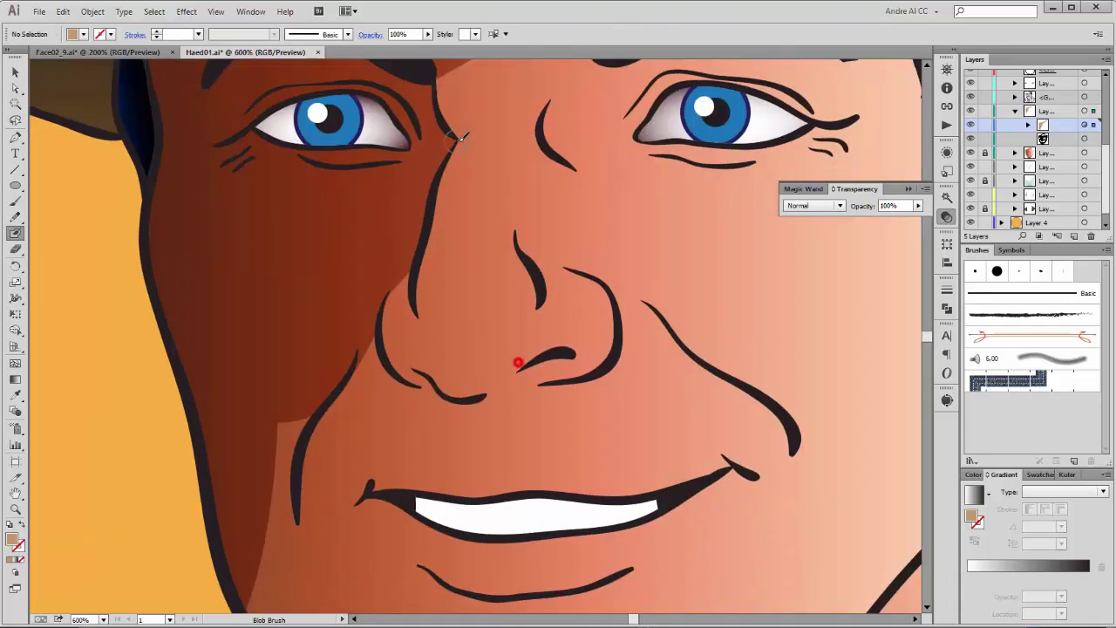
# Shade the side of the nose, the mouth corner, beside the lower lip, and along the jaw
pyautogui.moveTo(399, 546); pyautogui.dragTo(406, 376)
pyautogui.moveTo(374, 114); pyautogui.dragTo(394, 199)
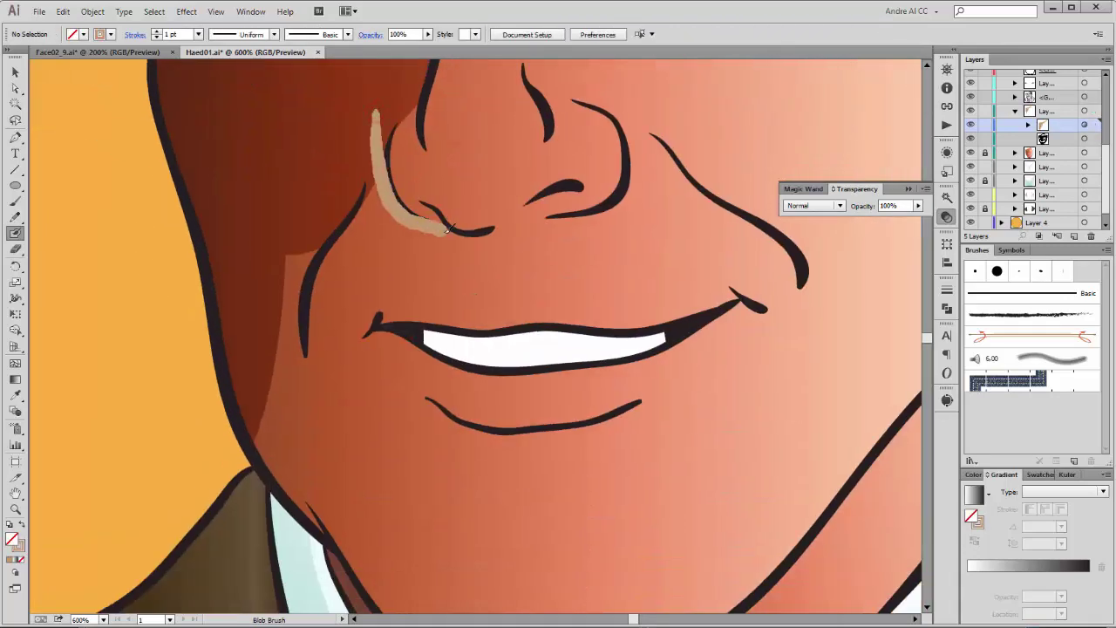
pyautogui.moveTo(624, 187); pyautogui.dragTo(413, 335)
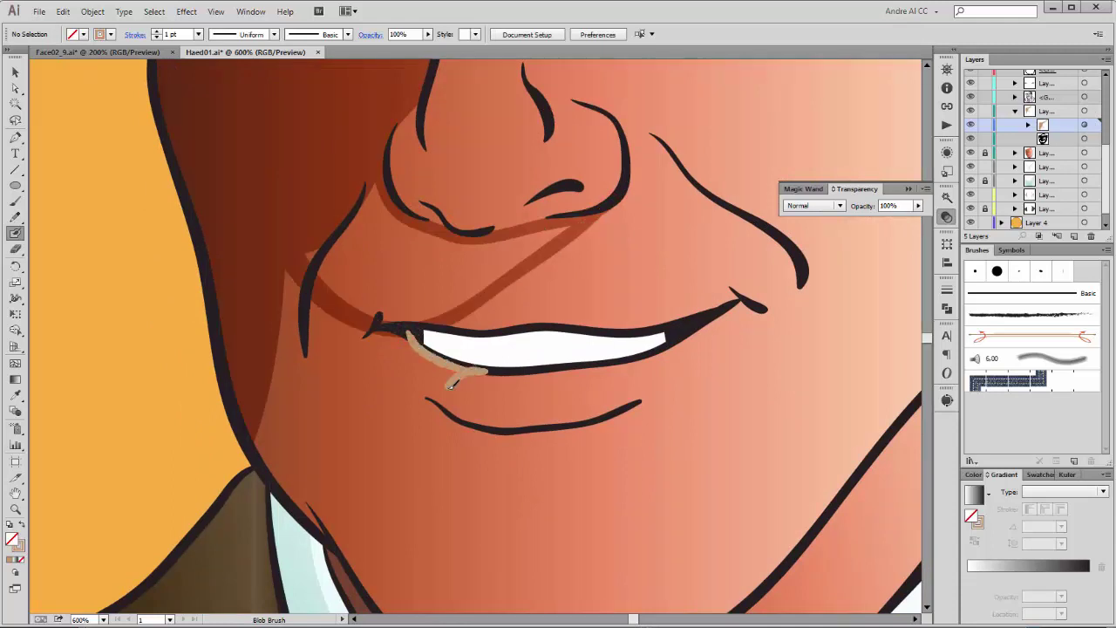
pyautogui.moveTo(558, 514); pyautogui.dragTo(605, 381)
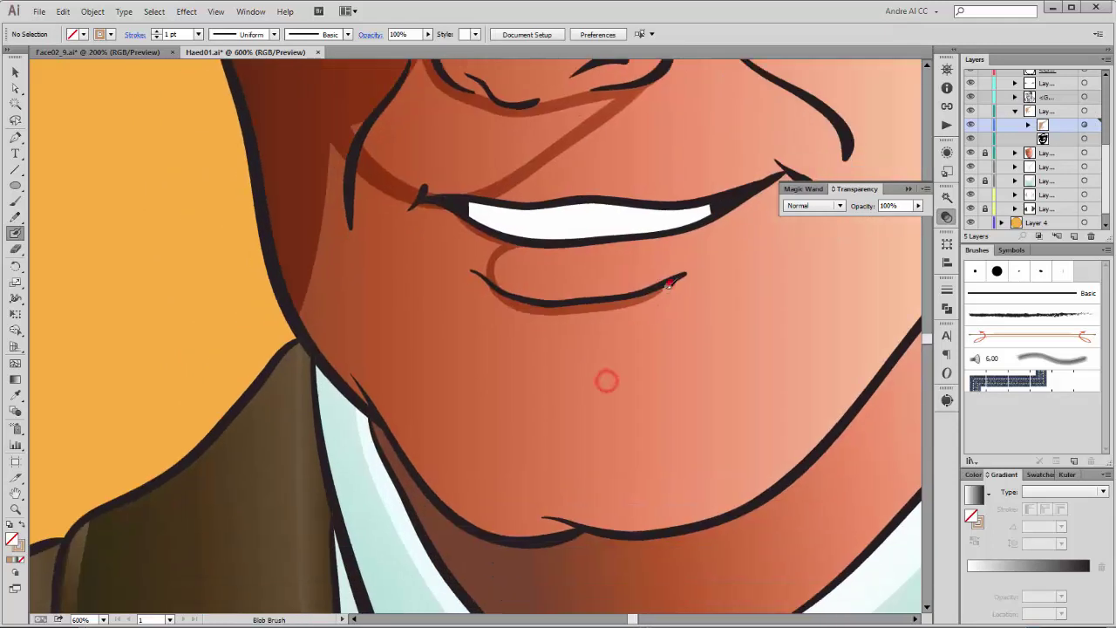
pyautogui.moveTo(679, 280)
pyautogui.mouseDown()
pyautogui.moveTo(543, 323)
pyautogui.moveTo(449, 466)
pyautogui.mouseUp()
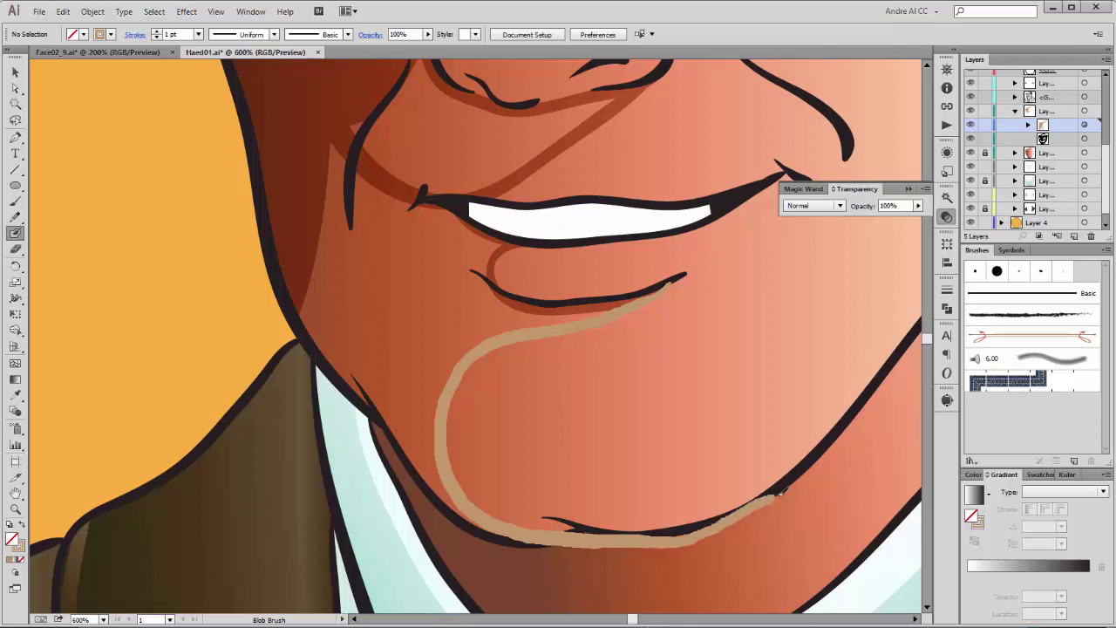
pyautogui.moveTo(602, 538); pyautogui.dragTo(847, 428)
pyautogui.moveTo(454, 325); pyautogui.dragTo(525, 514)
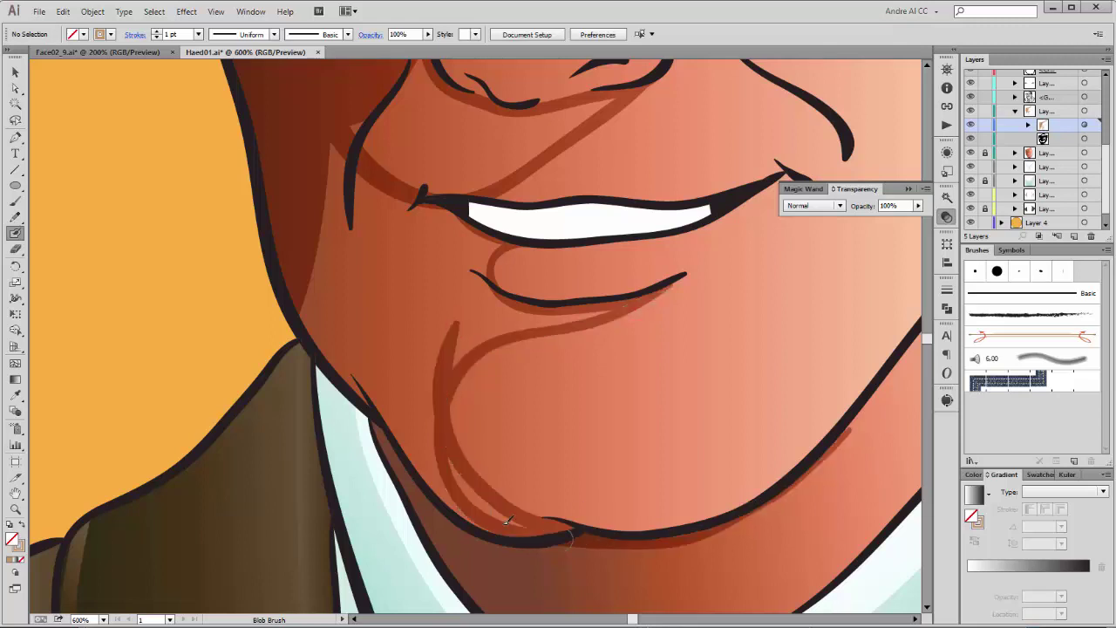
# Paint a shadow curving around the chin and select the chin shadow path
pyautogui.press('space')
pyautogui.moveTo(731, 433); pyautogui.dragTo(717, 399)
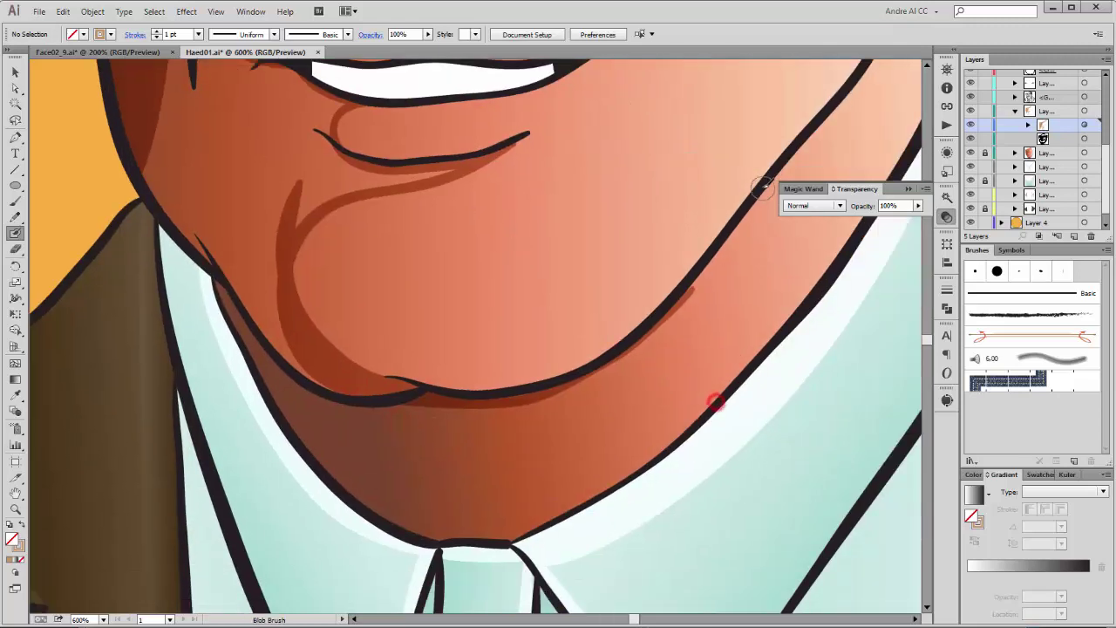
pyautogui.moveTo(760, 187); pyautogui.dragTo(111, 185)
pyautogui.moveTo(366, 174)
pyautogui.mouseDown()
pyautogui.moveTo(453, 392)
pyautogui.moveTo(360, 245)
pyautogui.mouseUp()
pyautogui.press('a')
pyautogui.click(446, 403)
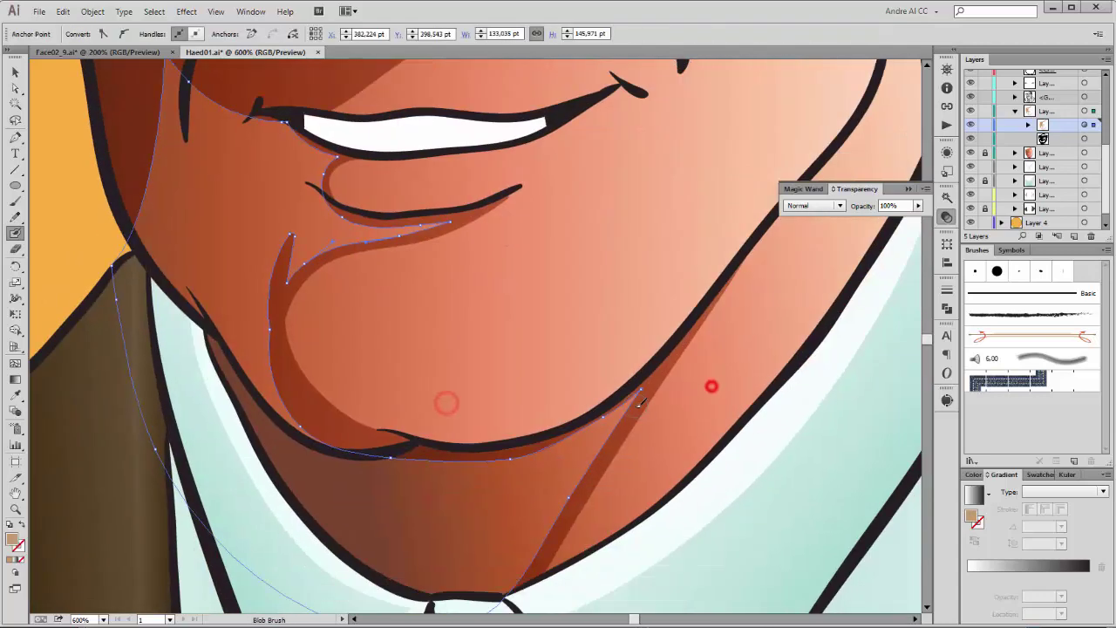
pyautogui.hotkey('shift', 'b')
pyautogui.moveTo(540, 214); pyautogui.dragTo(404, 426)
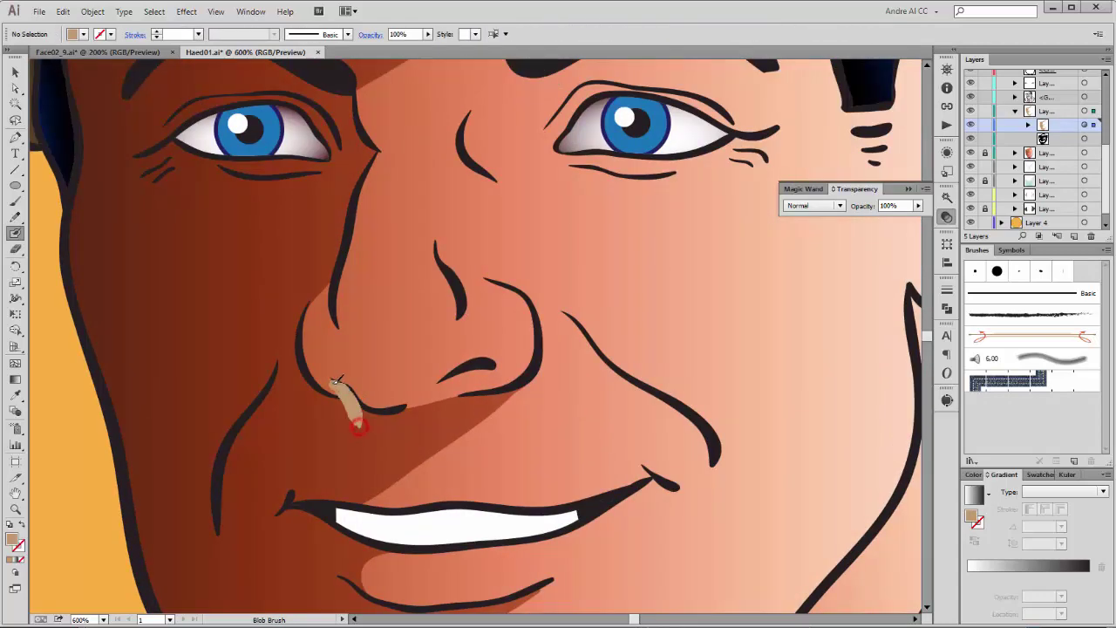
# Redo the nostril shading, then shade the cheek crease, ear rim and sideburn
pyautogui.hotkey('ctrl', 'z')
pyautogui.moveTo(436, 386); pyautogui.dragTo(435, 387)
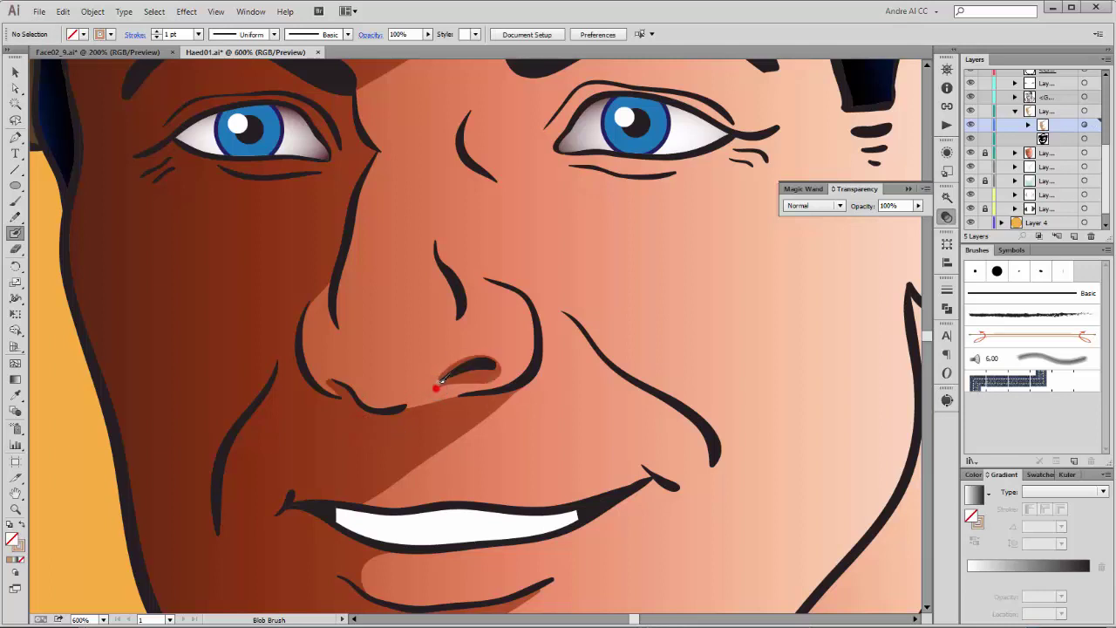
pyautogui.moveTo(610, 370); pyautogui.dragTo(711, 462)
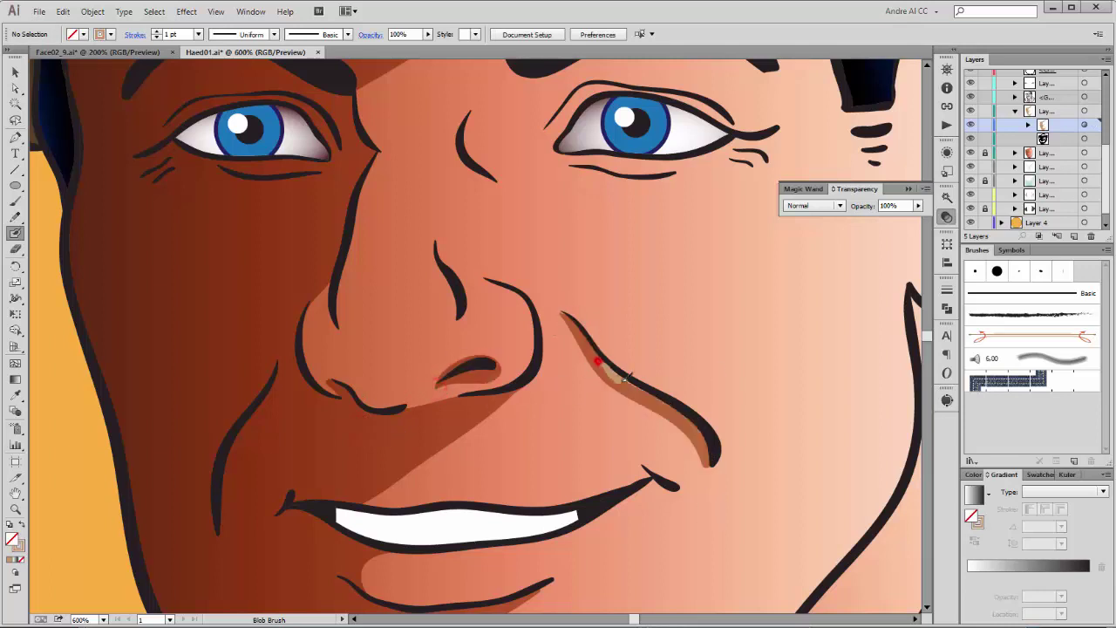
pyautogui.moveTo(640, 197); pyautogui.dragTo(333, 433)
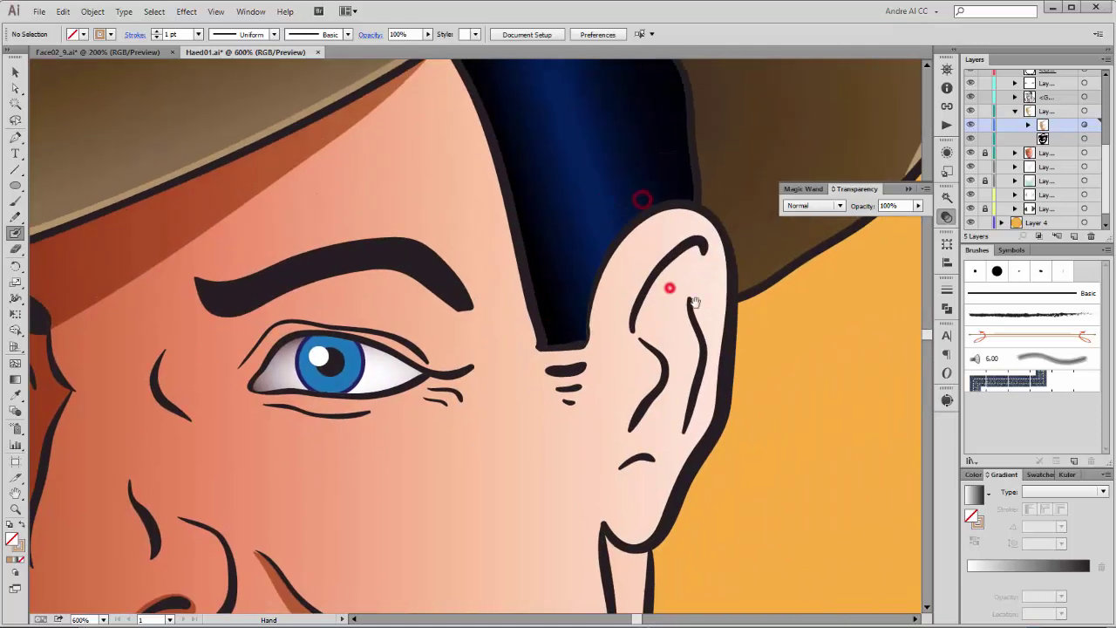
pyautogui.moveTo(640, 335); pyautogui.dragTo(698, 247)
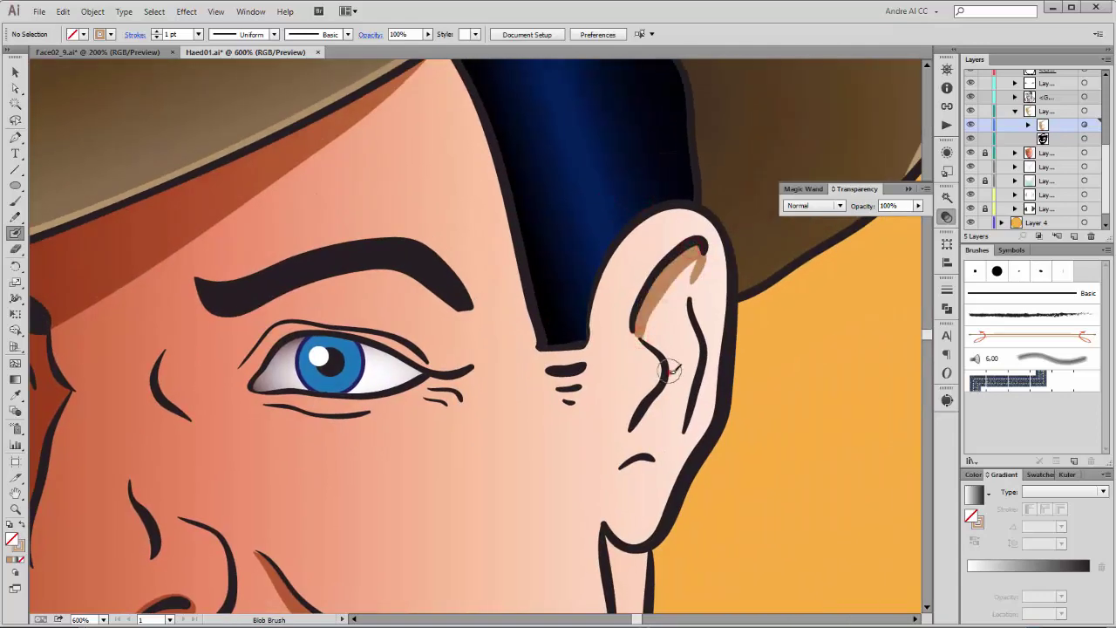
pyautogui.moveTo(670, 369); pyautogui.dragTo(633, 433)
pyautogui.moveTo(695, 379); pyautogui.dragTo(676, 448)
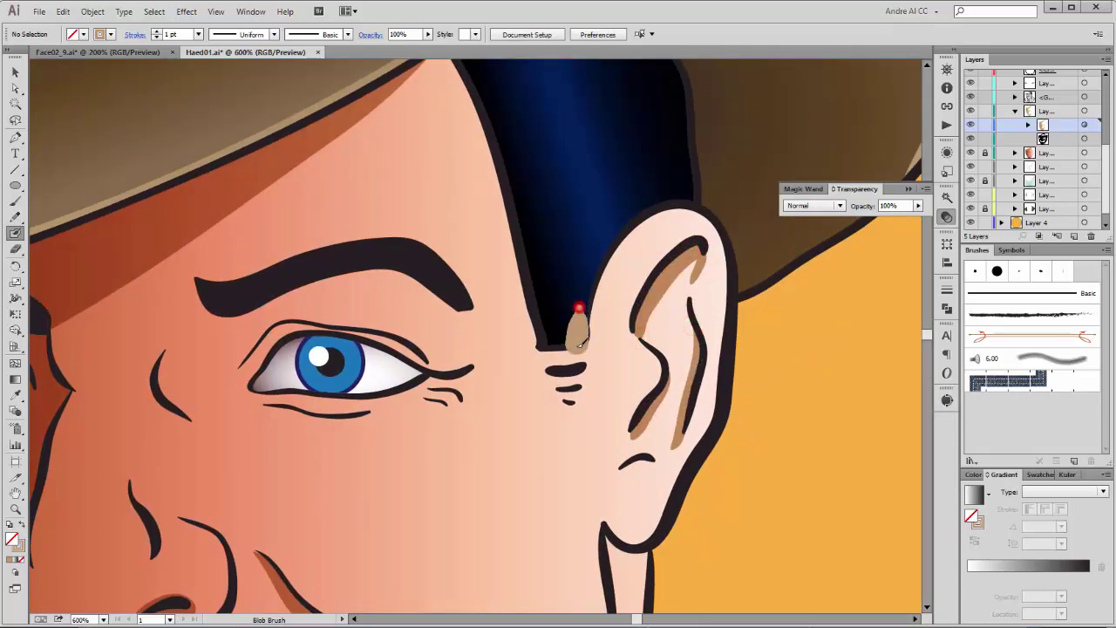
pyautogui.moveTo(578, 307); pyautogui.dragTo(571, 406)
# Paint shadows along the eyebrow, above, beside and under the right eye
pyautogui.scroll(-5, 575, 424)
pyautogui.scroll(-5, 575, 392)
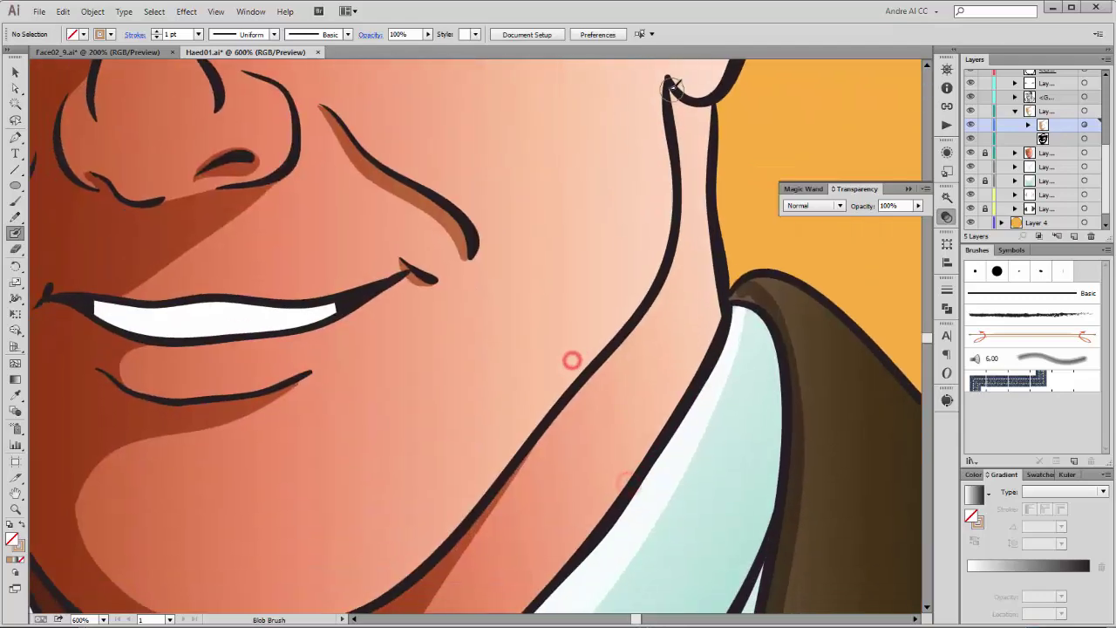
pyautogui.moveTo(667, 83)
pyautogui.mouseDown()
pyautogui.moveTo(673, 274)
pyautogui.moveTo(523, 461)
pyautogui.mouseUp()
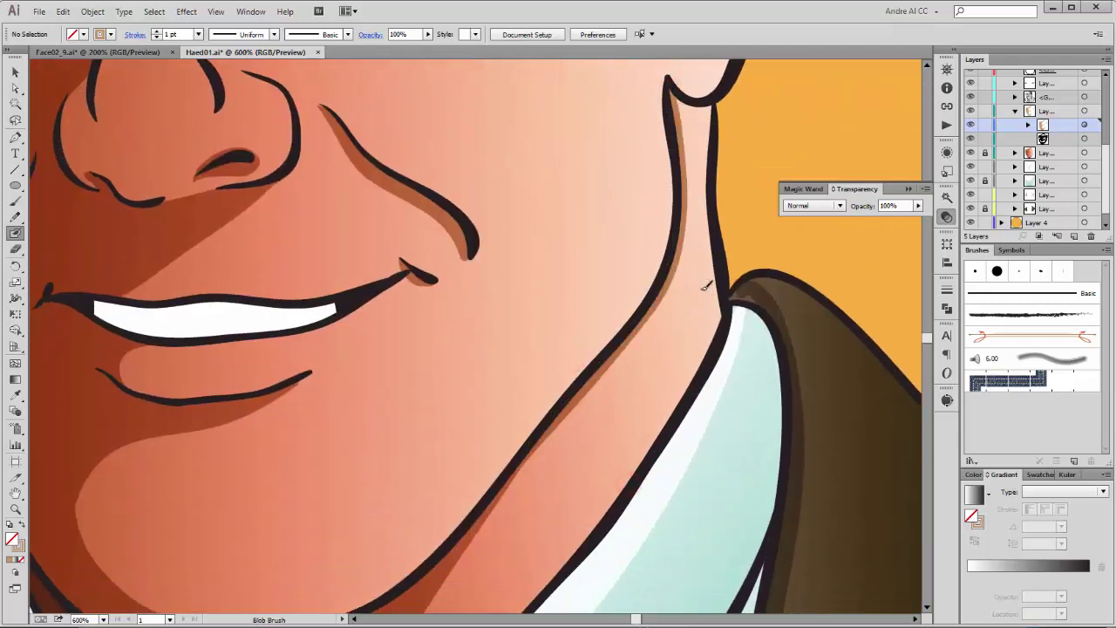
pyautogui.hotkey('ctrl', '0')
pyautogui.scroll(5, 533, 330)
pyautogui.keyDown('ctrl'); pyautogui.click(534, 329); pyautogui.keyUp('ctrl')
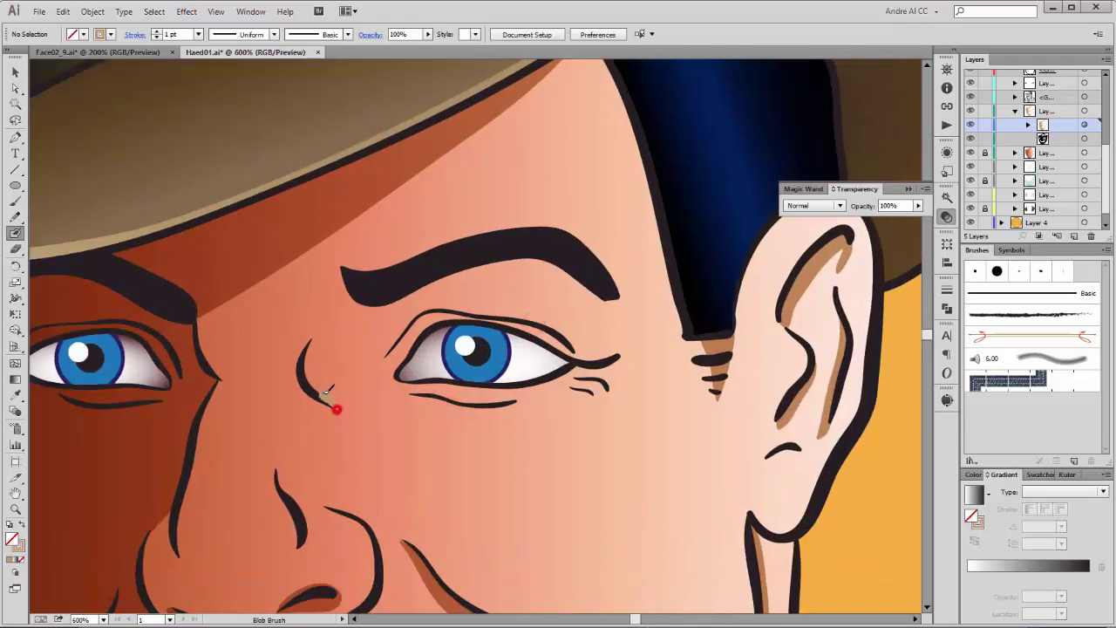
pyautogui.moveTo(337, 408); pyautogui.dragTo(562, 244)
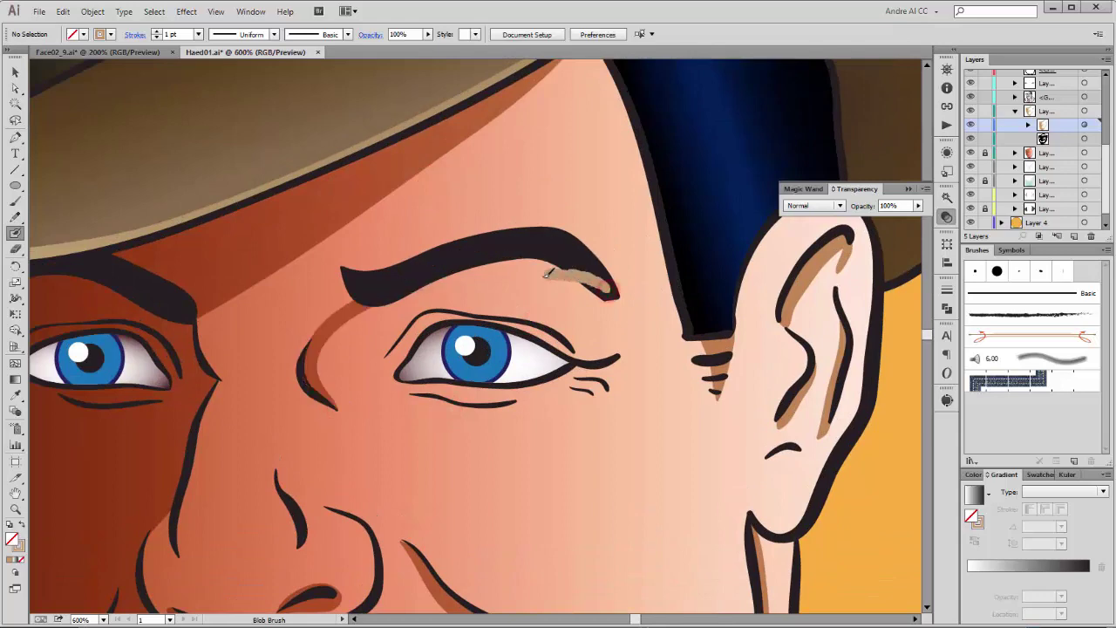
pyautogui.moveTo(519, 322); pyautogui.dragTo(516, 326)
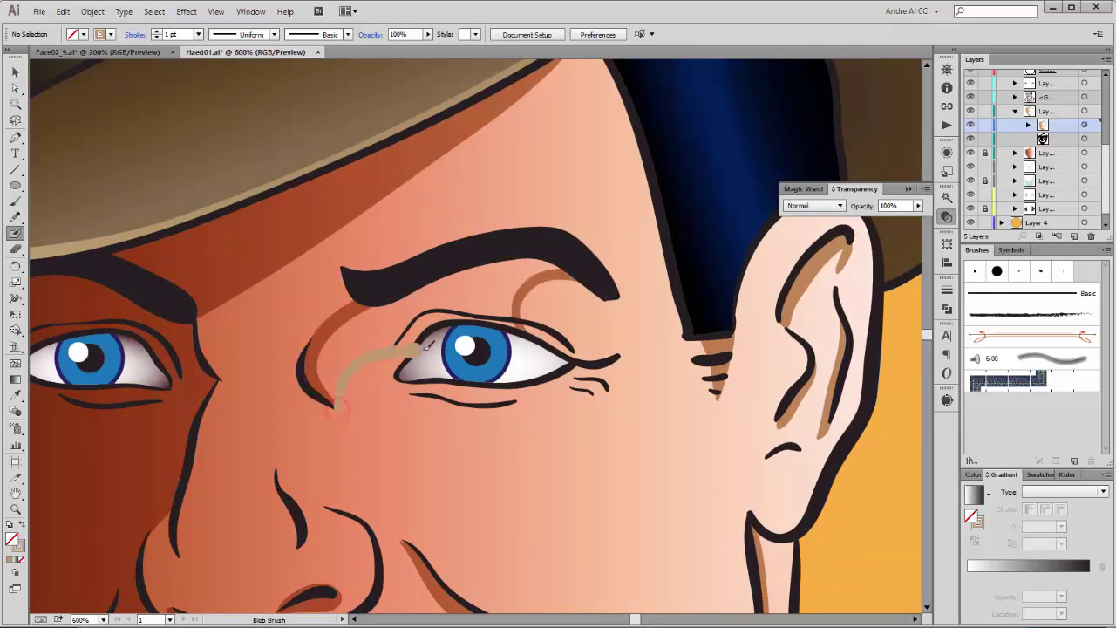
pyautogui.moveTo(427, 346); pyautogui.dragTo(425, 346)
pyautogui.click(376, 349)
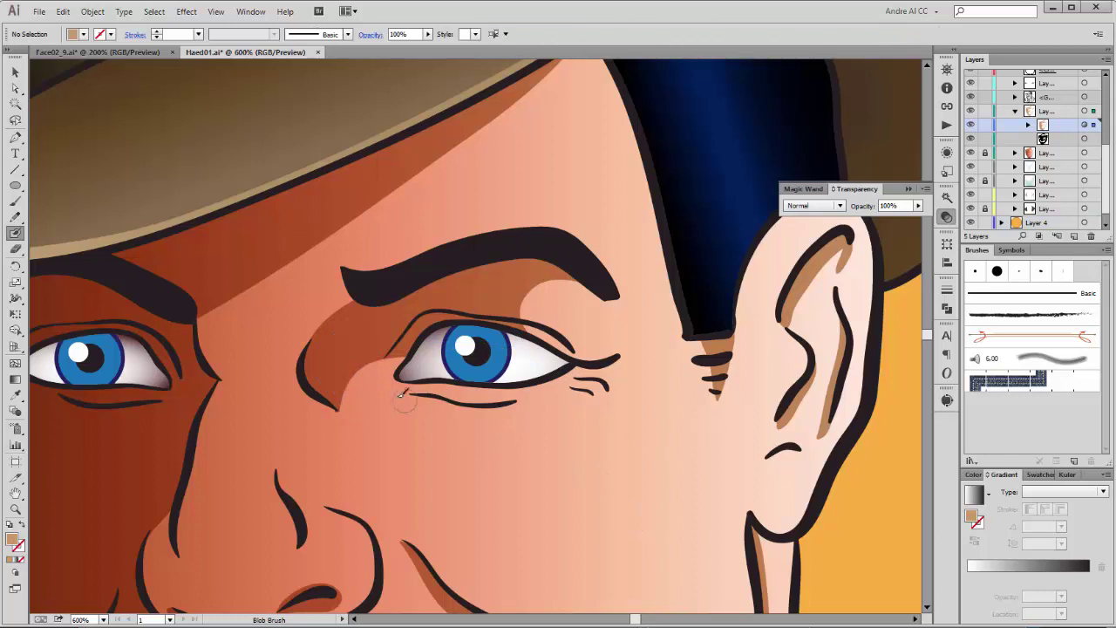
pyautogui.moveTo(434, 396); pyautogui.dragTo(521, 406)
pyautogui.hotkey('ctrl', '0')
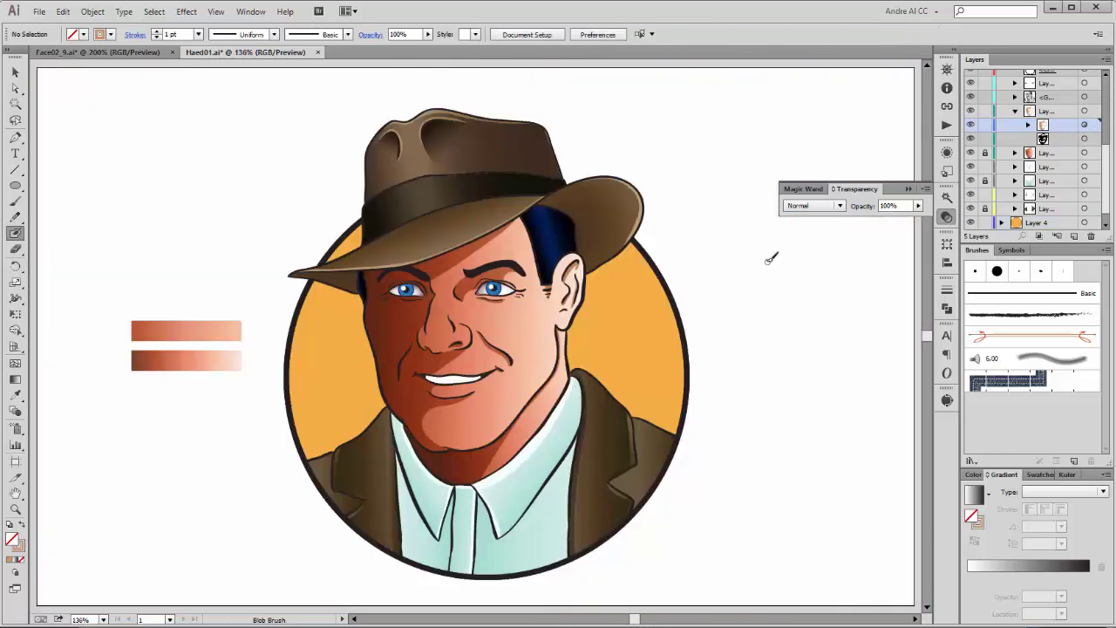
# Combine the face shadow shapes into a single compound path
pyautogui.click(1027, 125)
pyautogui.click(1084, 125)
pyautogui.moveTo(1104, 131); pyautogui.dragTo(1104, 144)
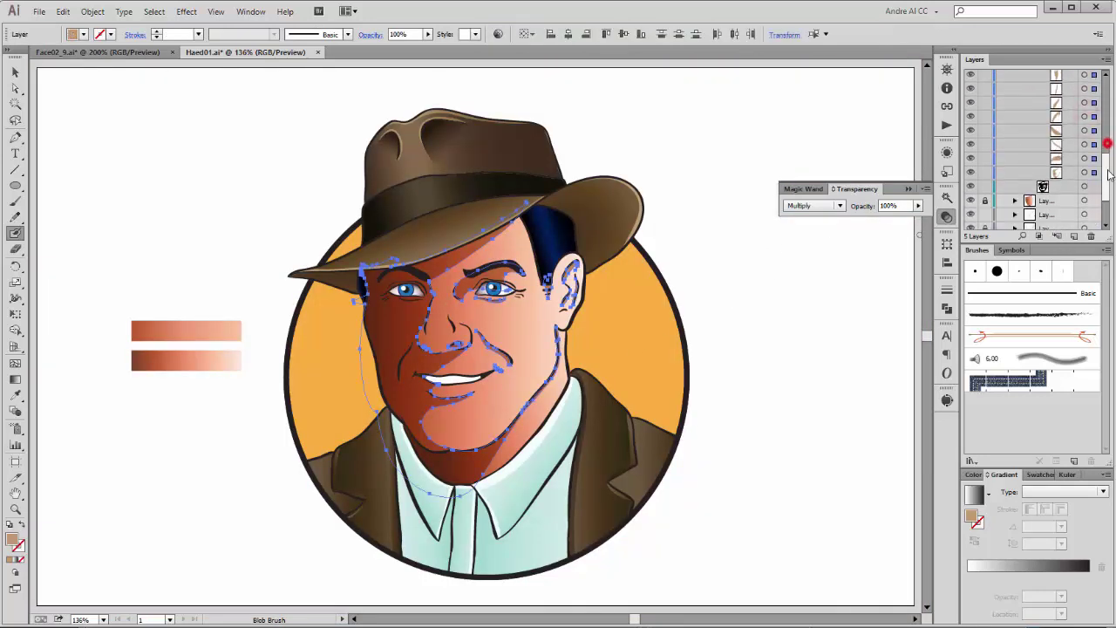
pyautogui.click(93, 11)
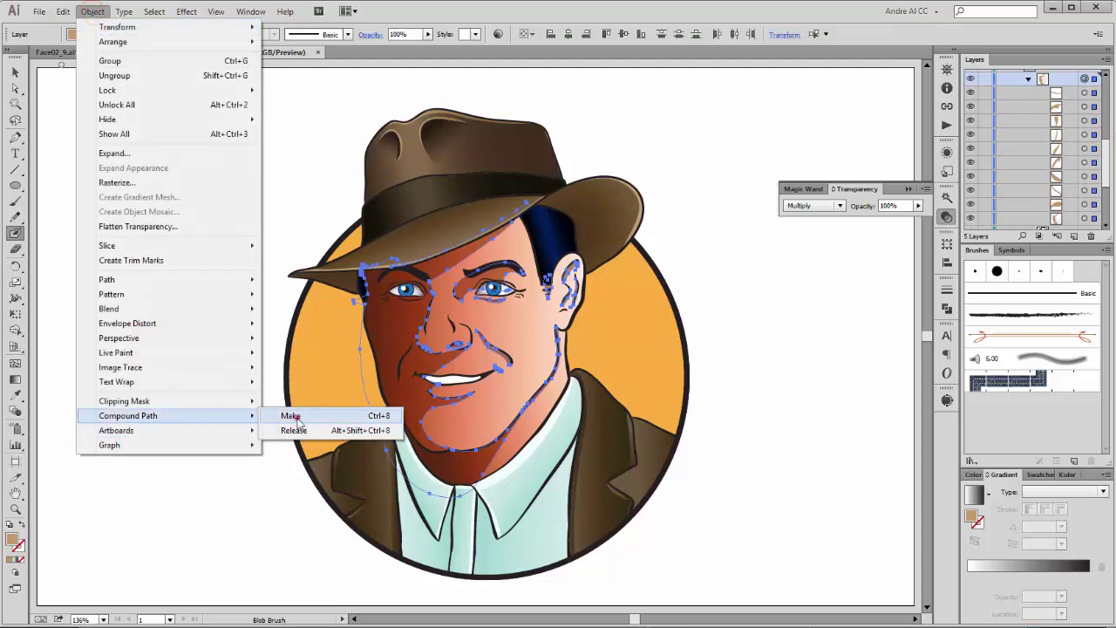
pyautogui.click(296, 417)
pyautogui.hotkey('ctrl', 'shift', 'a')
# Fill the shadow path with a reversed gradient whose left stop is pale peach
pyautogui.press('g')
pyautogui.scroll(-3, 1108, 142)
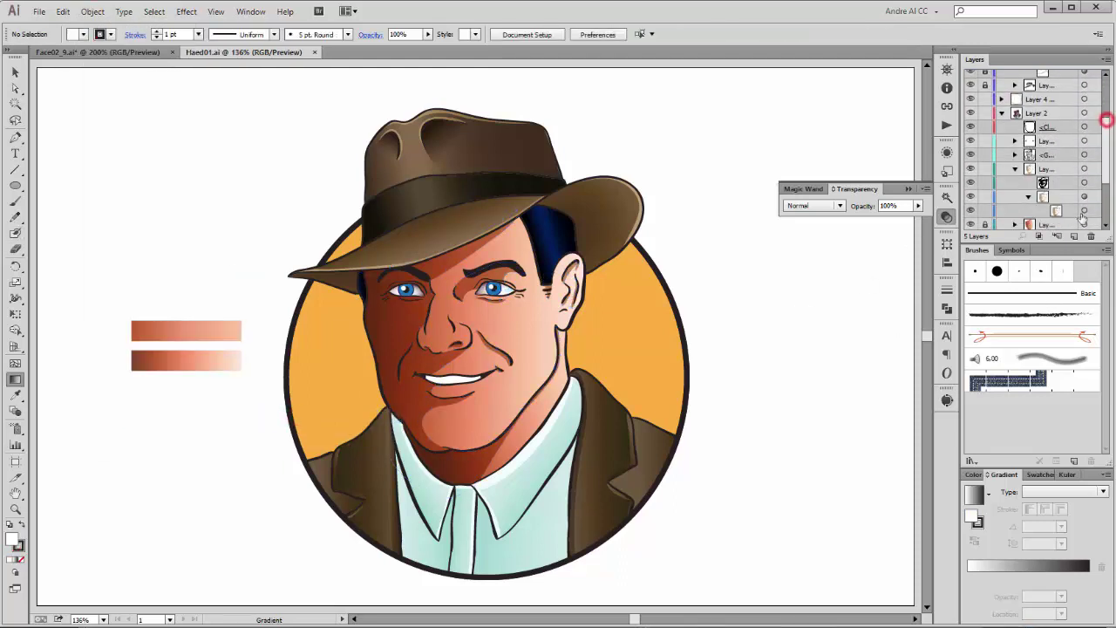
pyautogui.click(1084, 210)
pyautogui.click(974, 495)
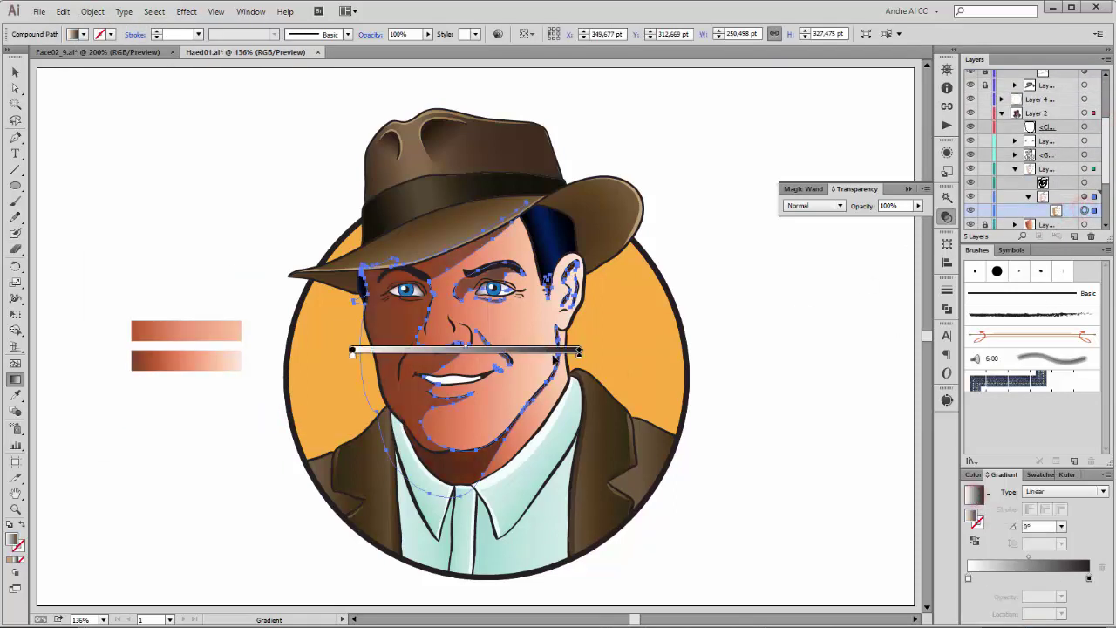
pyautogui.click(974, 541)
pyautogui.doubleClick(967, 577)
pyautogui.click(1085, 414)
pyautogui.click(1028, 448)
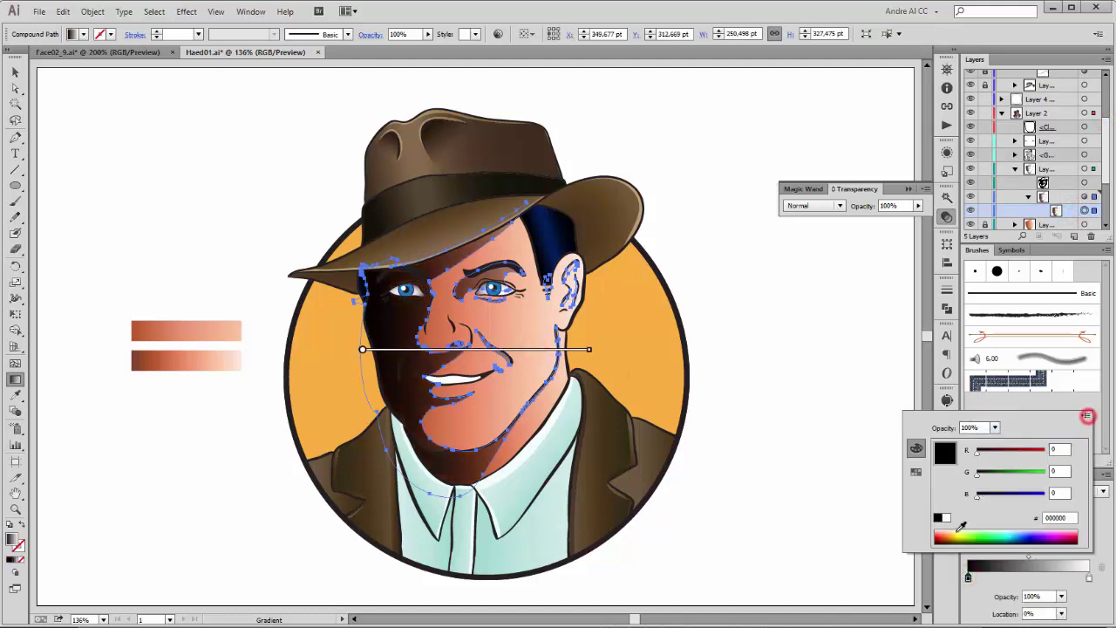
pyautogui.click(957, 530)
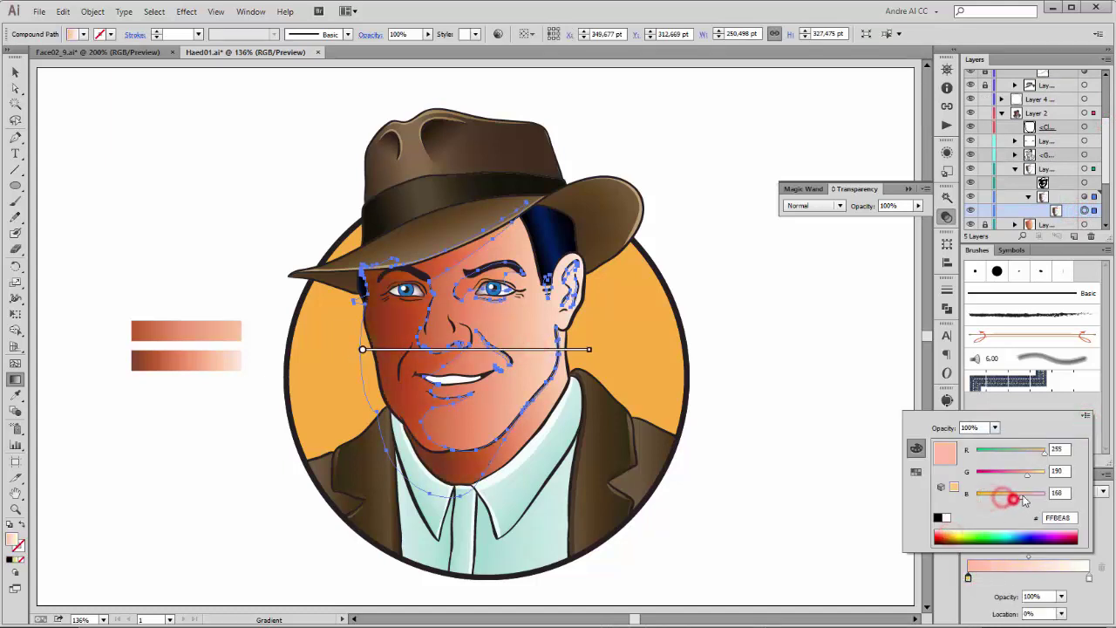
pyautogui.moveTo(1027, 475); pyautogui.dragTo(1039, 473)
pyautogui.click(902, 306)
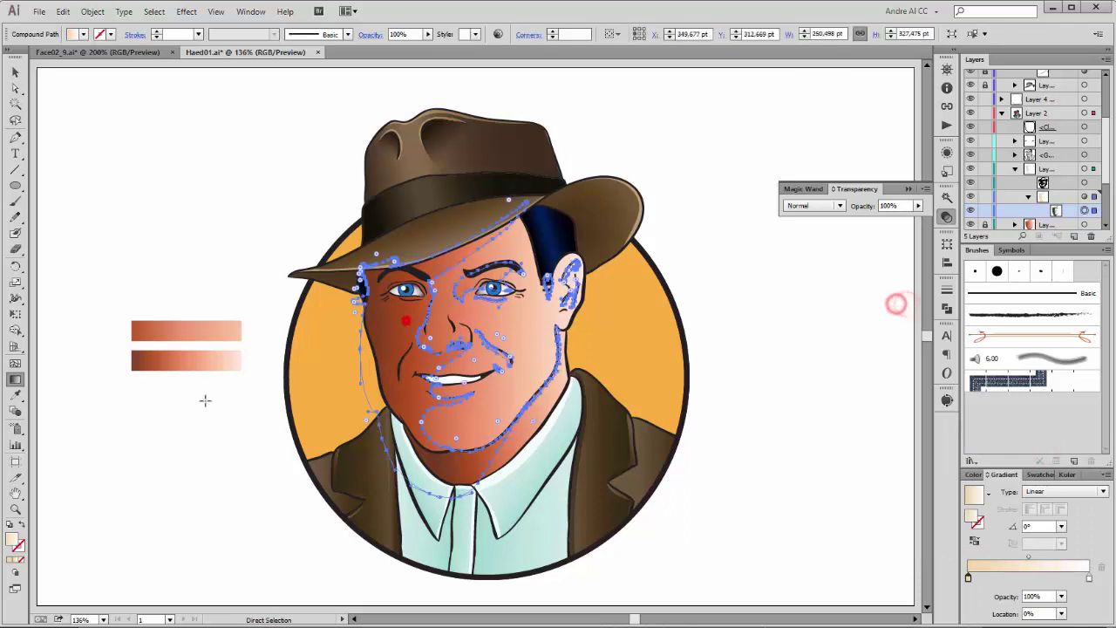
# Angle the gradient downward across the face and darken it with Recolor Artwork
pyautogui.moveTo(590, 349); pyautogui.dragTo(656, 351)
pyautogui.moveTo(395, 334); pyautogui.dragTo(685, 384)
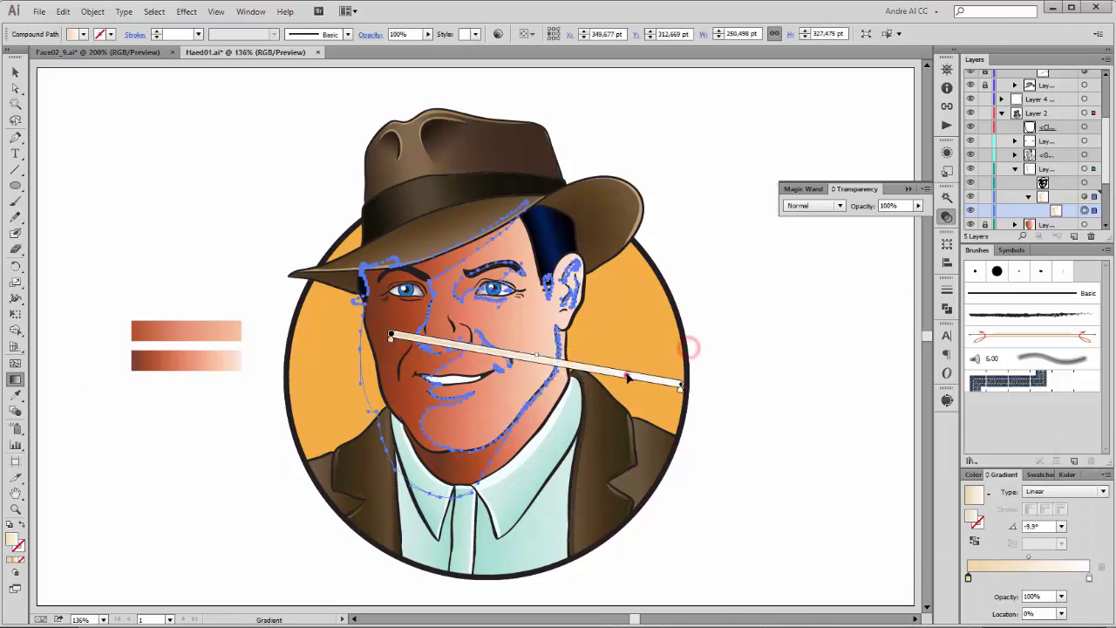
pyautogui.click(499, 33)
pyautogui.click(812, 142)
pyautogui.moveTo(822, 412)
pyautogui.mouseDown()
pyautogui.moveTo(810, 419)
pyautogui.moveTo(790, 397)
pyautogui.mouseUp()
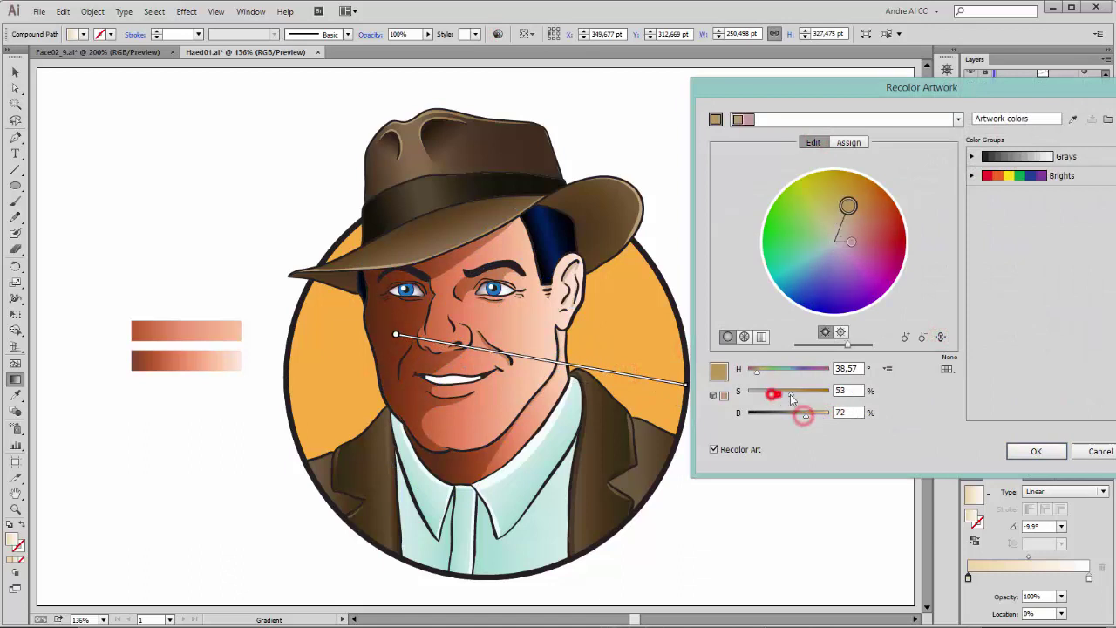
pyautogui.click(1035, 450)
pyautogui.click(866, 358)
# Set the highlight sublayer to Screen blending with a tan fill for the Blob Brush
pyautogui.hotkey('shift', 'b')
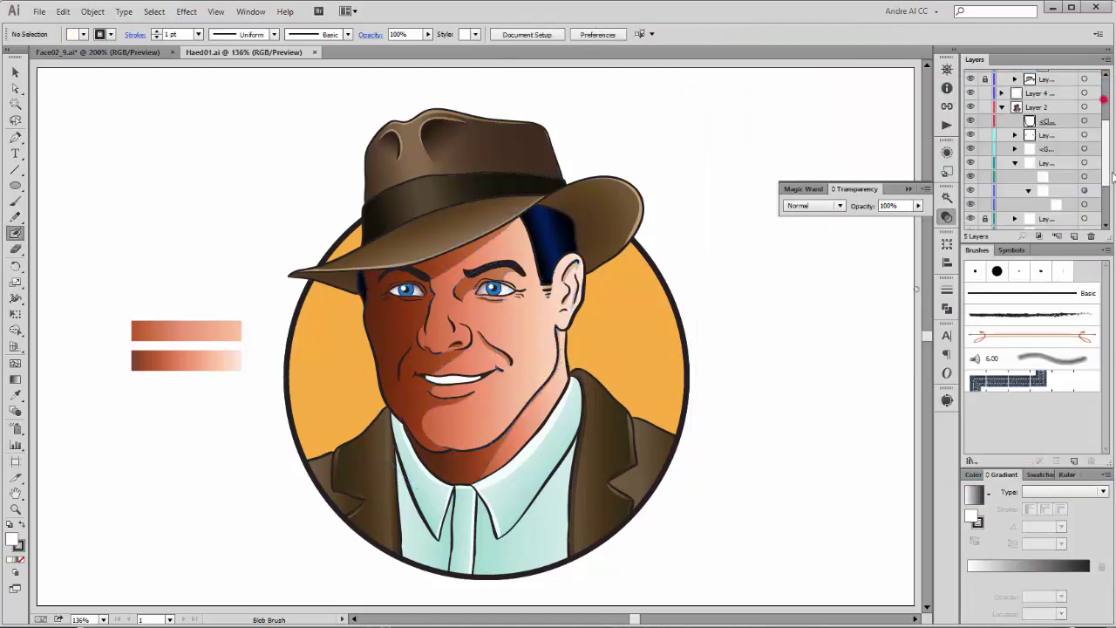
pyautogui.click(1081, 125)
pyautogui.click(815, 206)
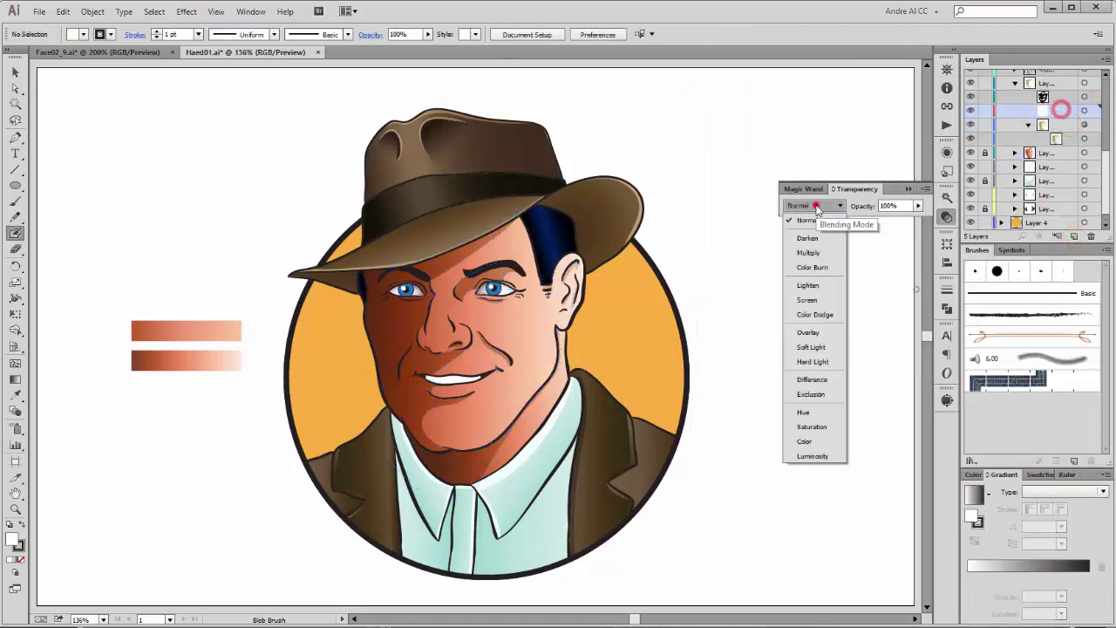
pyautogui.click(815, 206)
pyautogui.click(810, 302)
pyautogui.click(82, 34)
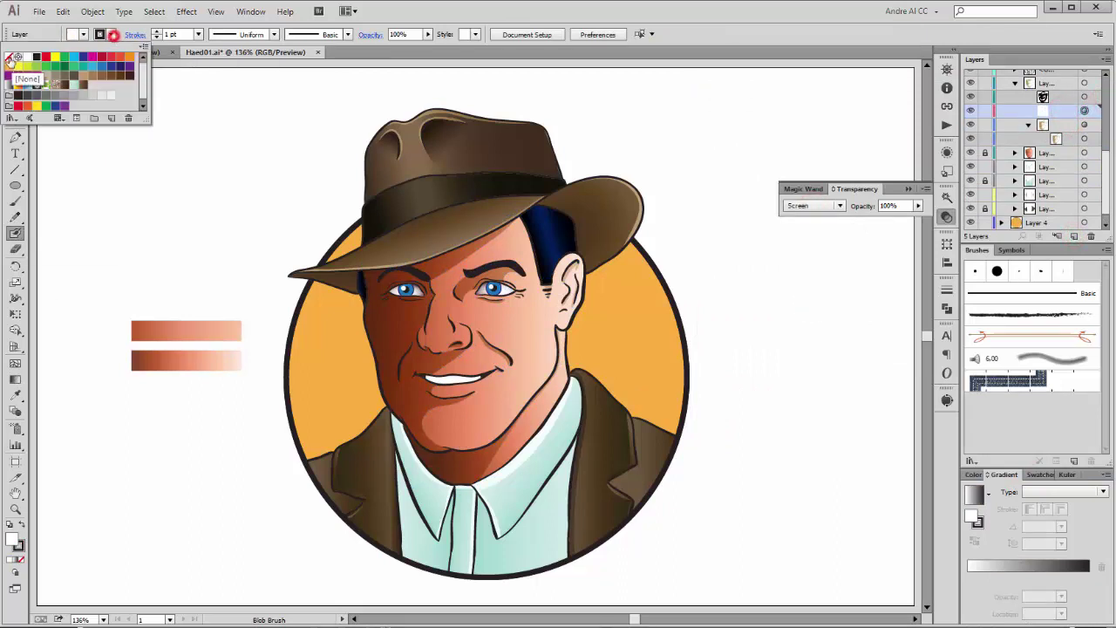
pyautogui.click(82, 75)
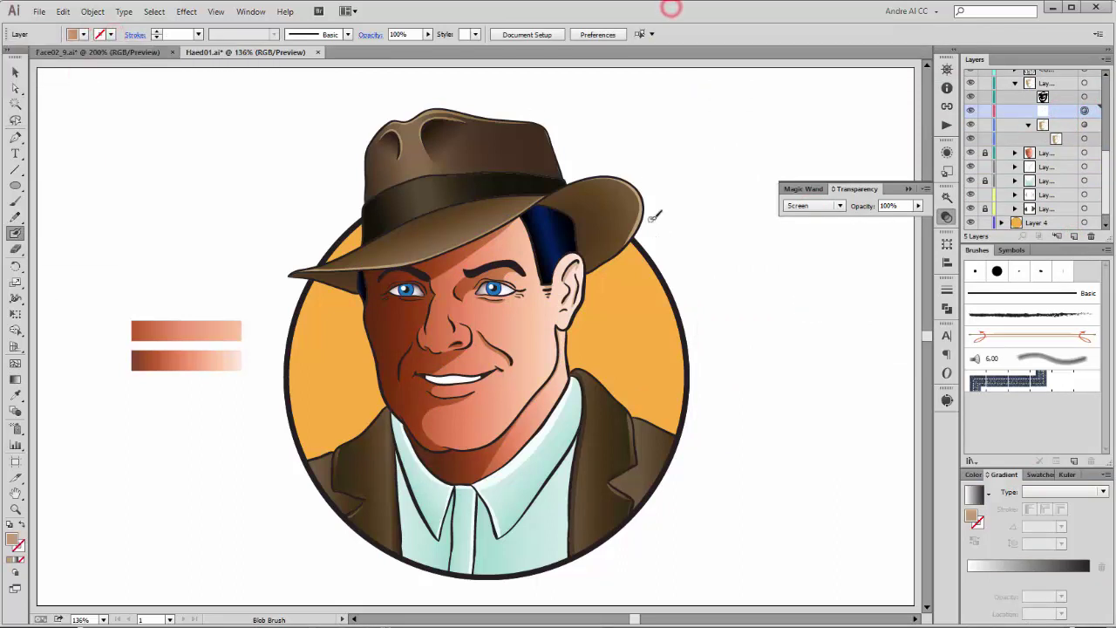
# Paint tan highlights up the ear ridge and along the lower eyelid
pyautogui.scroll(3, 425, 245)
pyautogui.scroll(3, 572, 348)
pyautogui.scroll(-2, 618, 274)
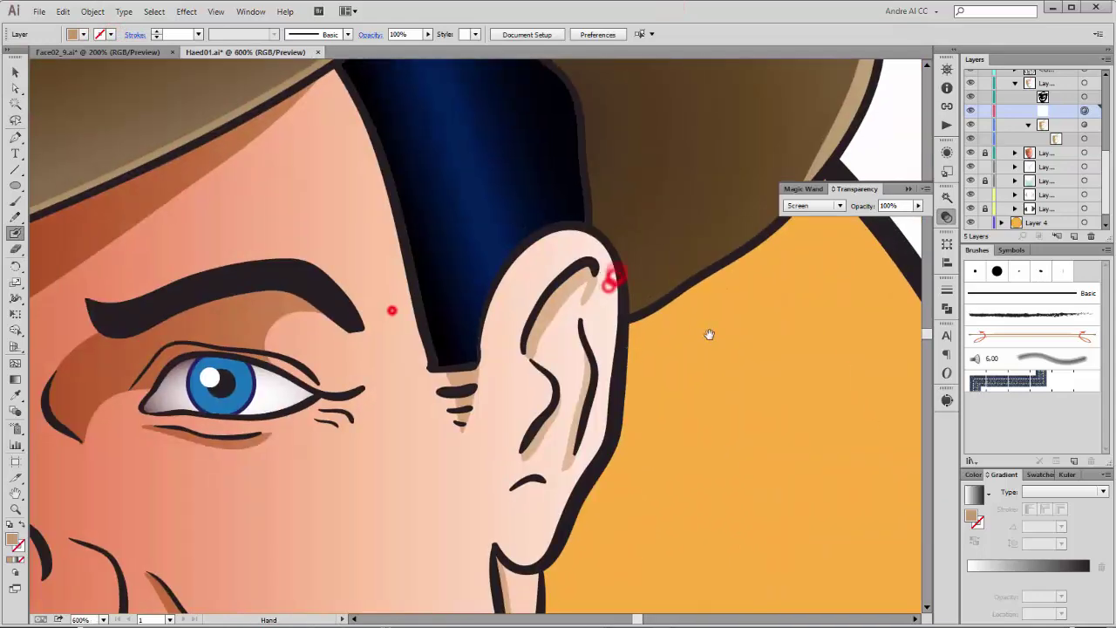
pyautogui.moveTo(520, 450)
pyautogui.mouseDown()
pyautogui.moveTo(540, 366)
pyautogui.moveTo(593, 257)
pyautogui.mouseUp()
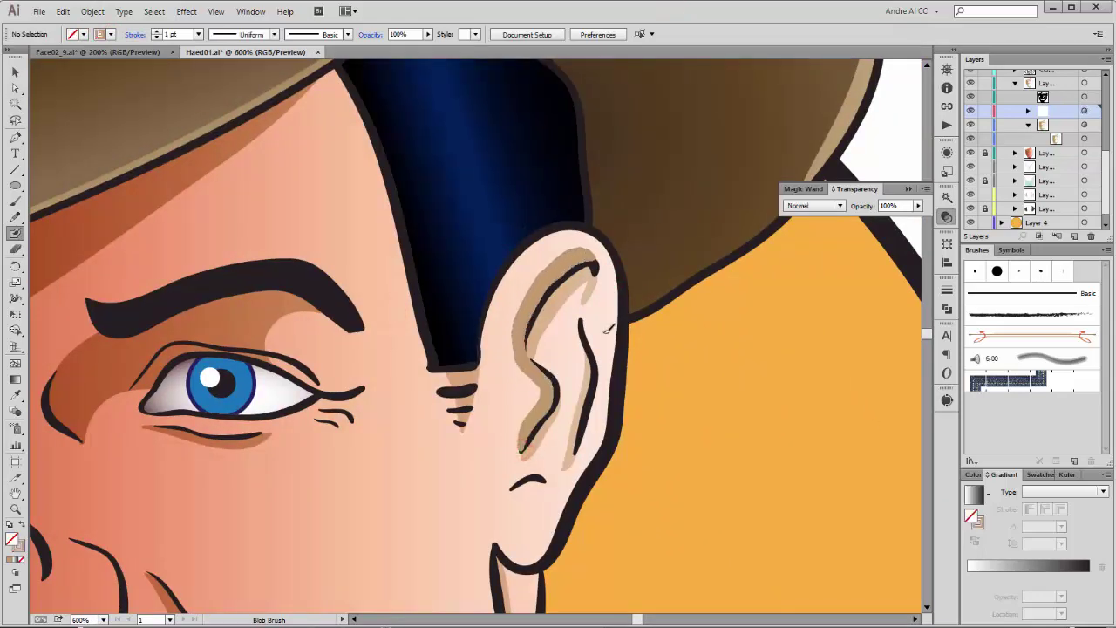
pyautogui.moveTo(547, 507); pyautogui.dragTo(580, 398)
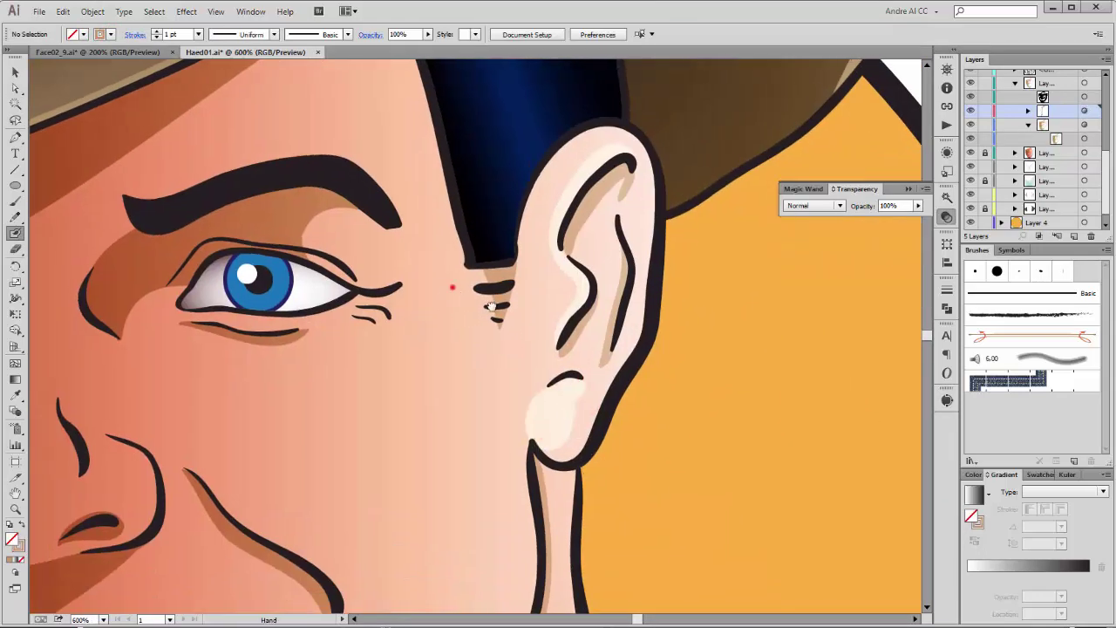
pyautogui.hscroll(-5, 449, 288)
pyautogui.moveTo(429, 297); pyautogui.dragTo(621, 267)
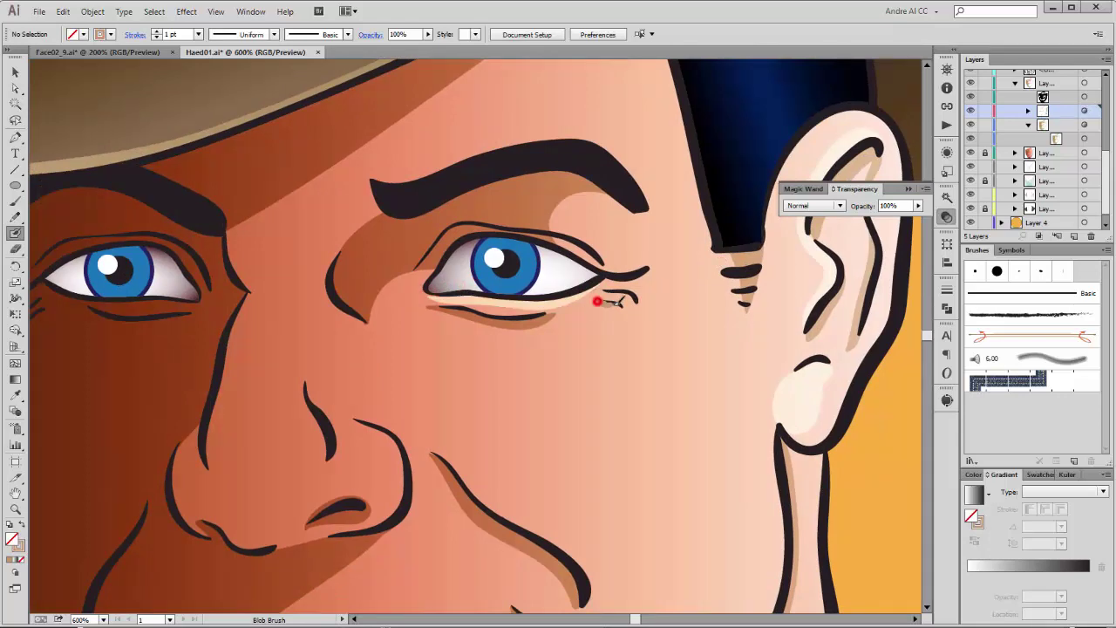
# Paint tan highlights along the nose edge and across the lower lip
pyautogui.scroll(-1, 562, 397)
pyautogui.hscroll(-1, 562, 396)
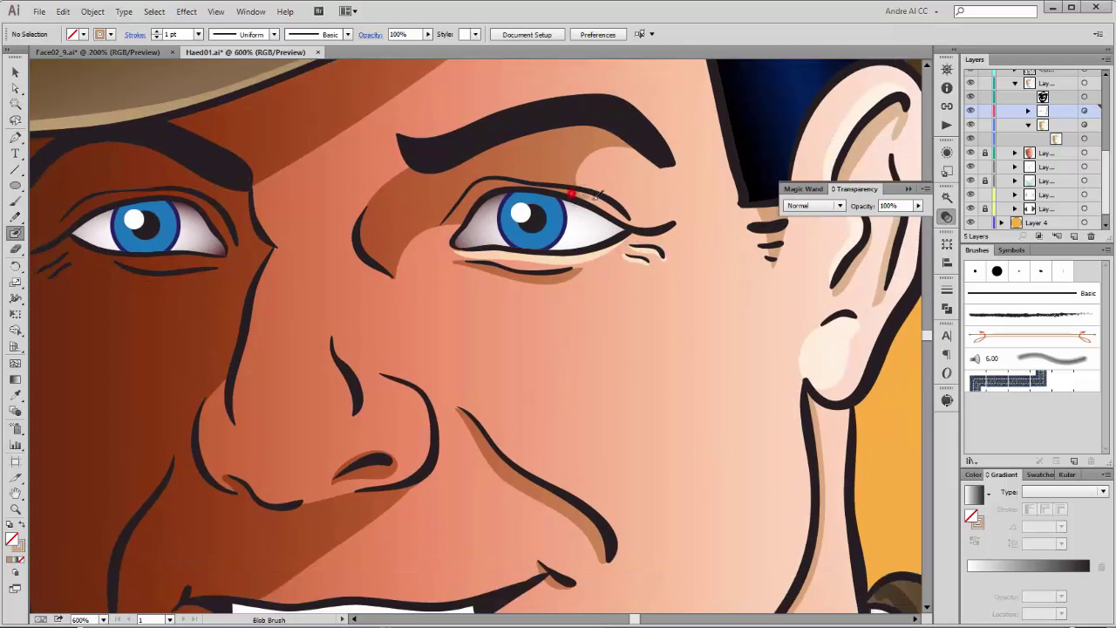
pyautogui.scroll(-4, 567, 189)
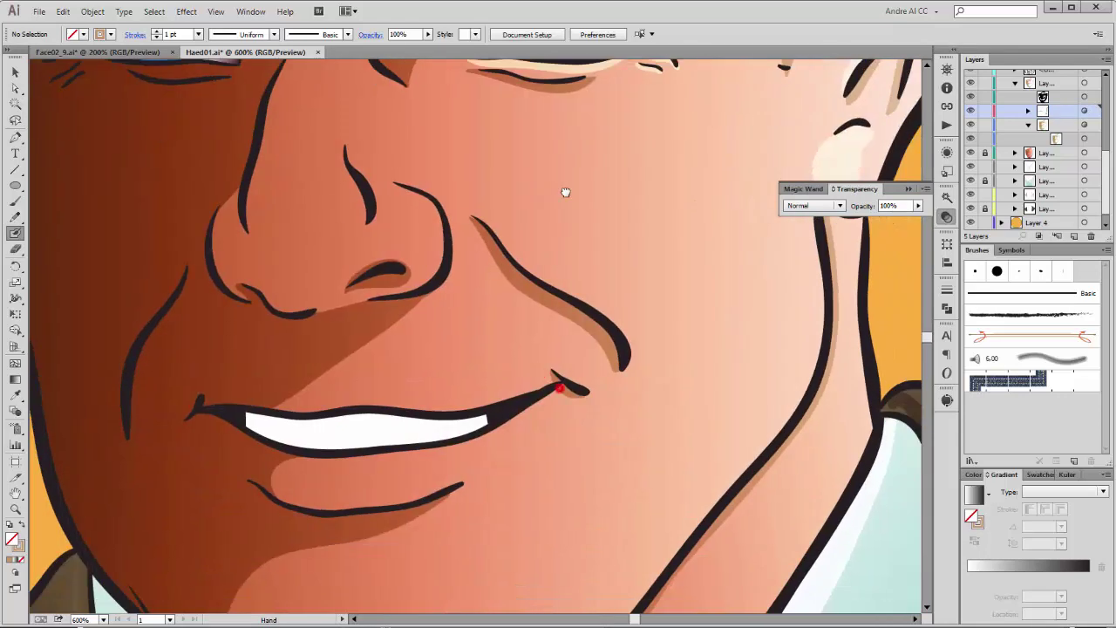
pyautogui.moveTo(387, 181); pyautogui.dragTo(427, 280)
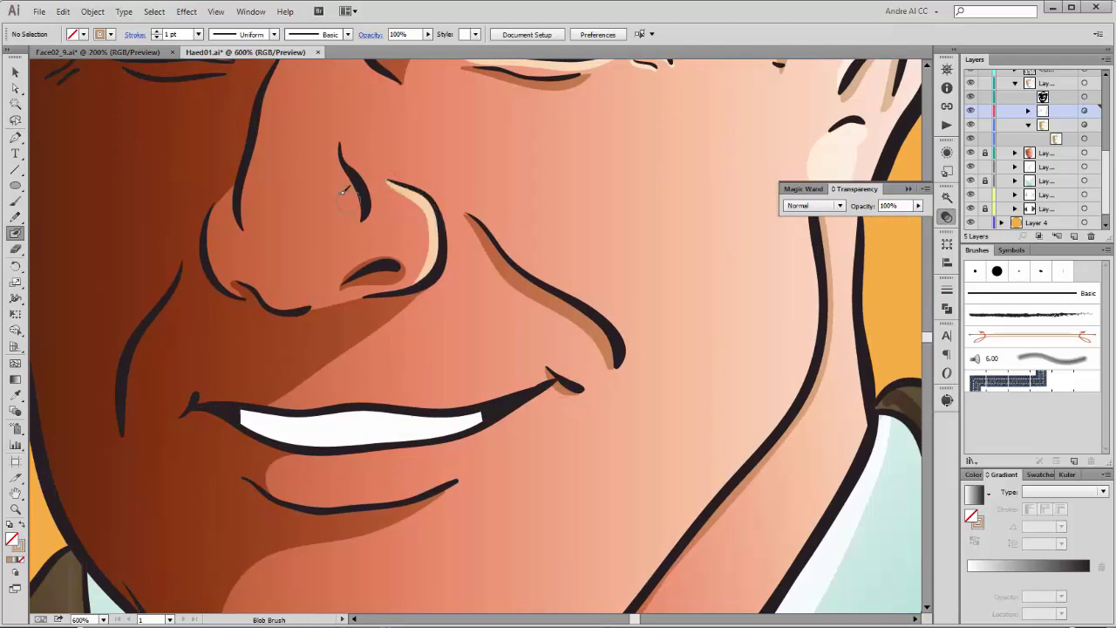
pyautogui.moveTo(665, 429); pyautogui.dragTo(712, 354)
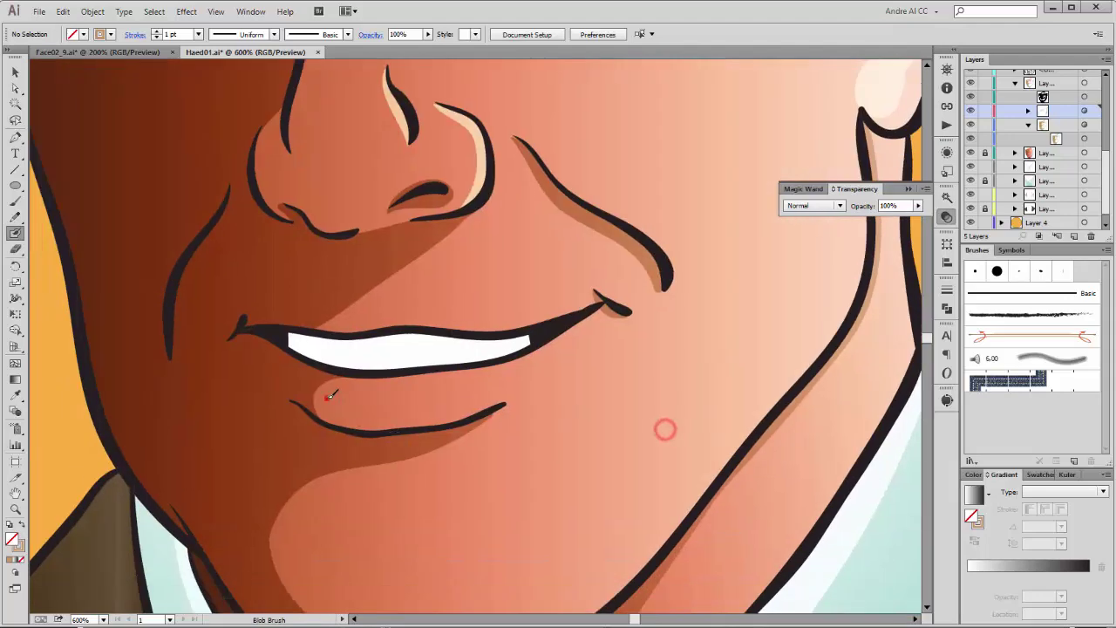
pyautogui.moveTo(329, 395); pyautogui.dragTo(514, 403)
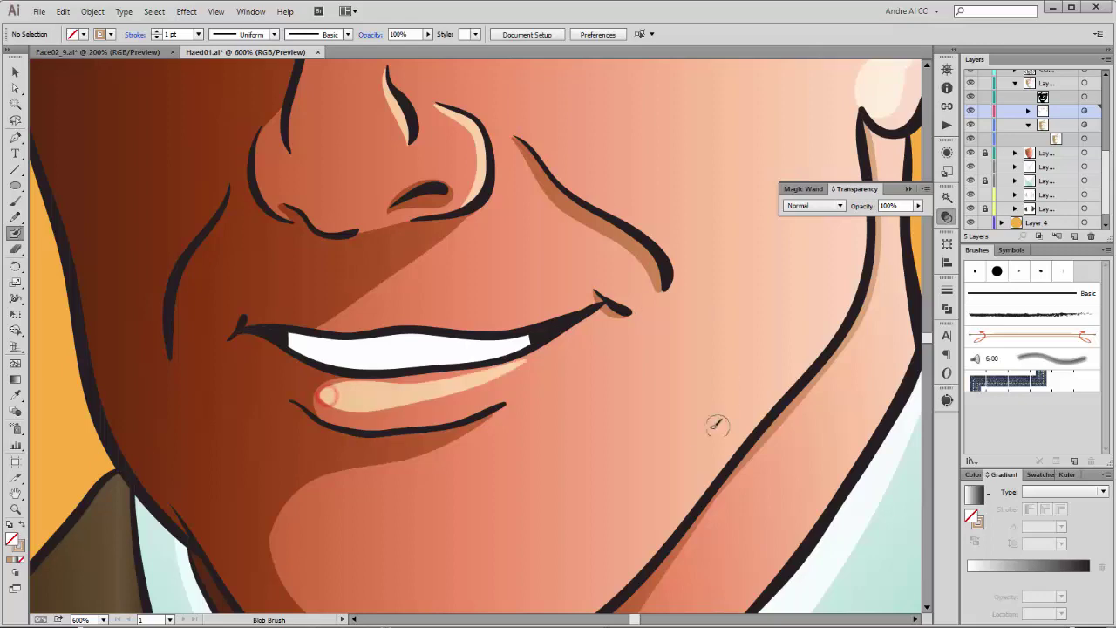
pyautogui.keyDown('ctrl'); pyautogui.keyDown('alt'); pyautogui.click(617, 411); pyautogui.keyUp('alt'); pyautogui.keyUp('ctrl')
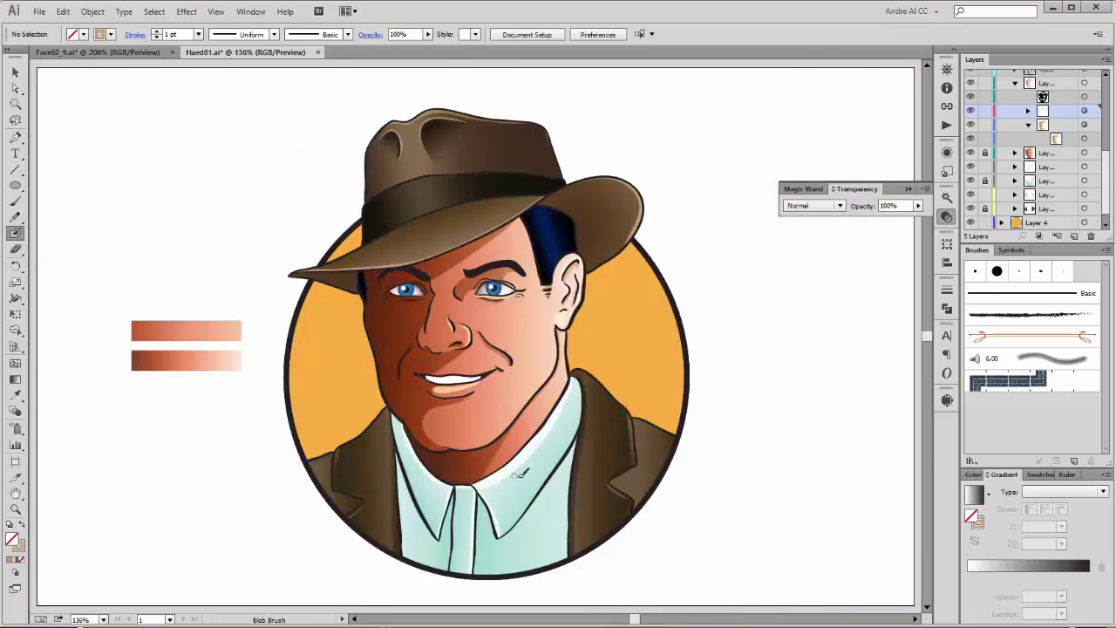
# Paint highlight strokes along the left cheek edge and down the nose bridge
pyautogui.moveTo(522, 299)
pyautogui.mouseDown()
pyautogui.moveTo(545, 207)
pyautogui.moveTo(481, 410)
pyautogui.mouseUp()
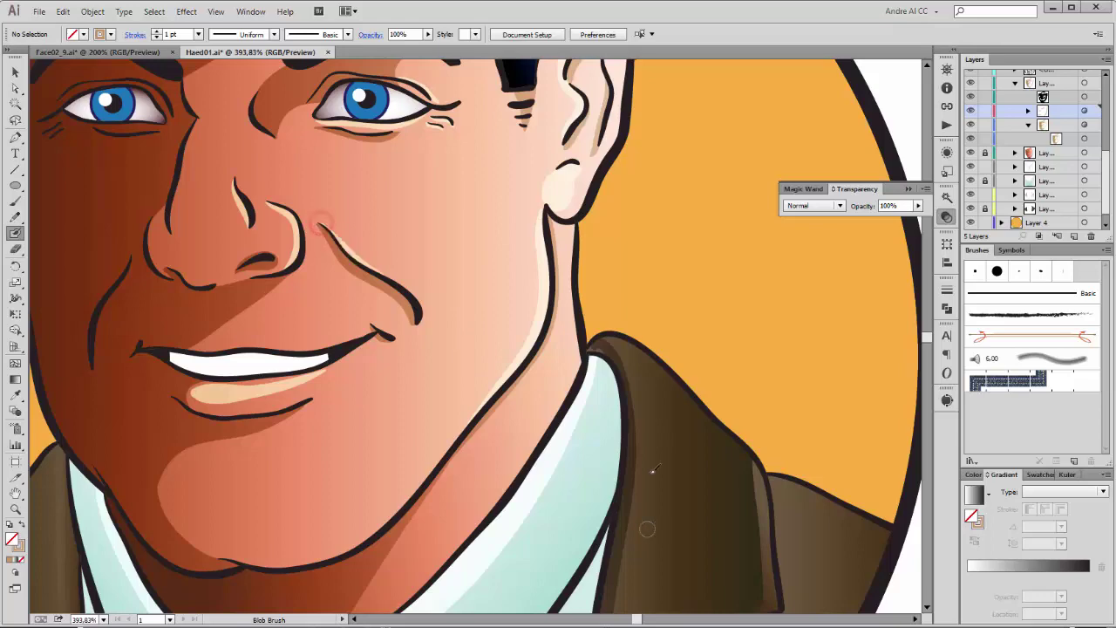
pyautogui.moveTo(35, 227); pyautogui.dragTo(361, 282)
pyautogui.moveTo(332, 80)
pyautogui.mouseDown()
pyautogui.moveTo(350, 318)
pyautogui.moveTo(396, 471)
pyautogui.moveTo(436, 542)
pyautogui.mouseUp()
pyautogui.moveTo(529, 424); pyautogui.dragTo(456, 355)
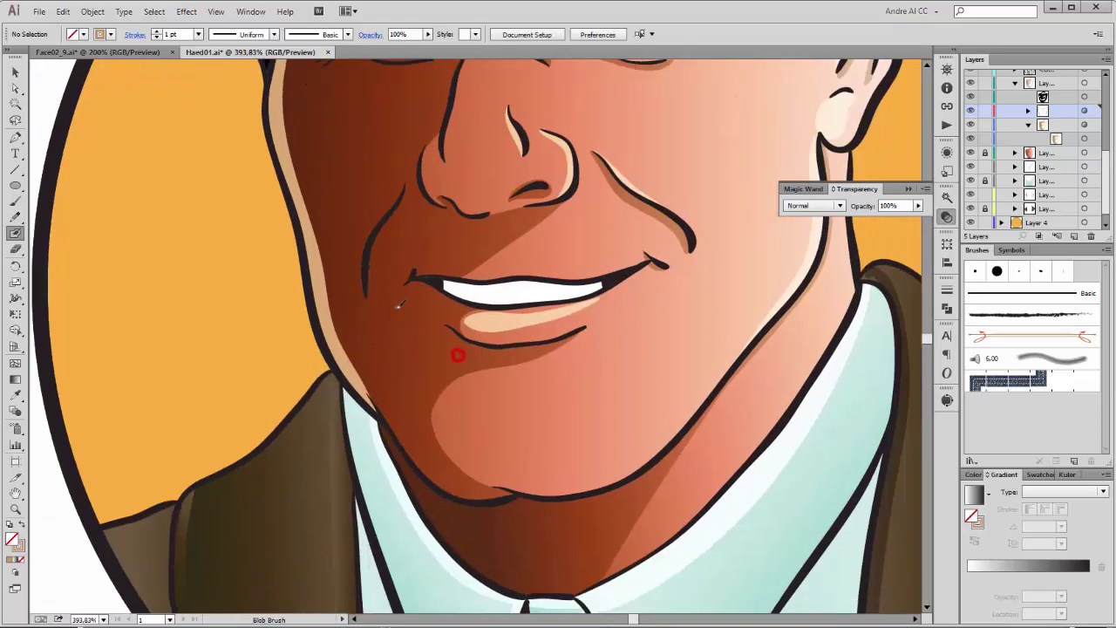
pyautogui.scroll(3, 503, 145)
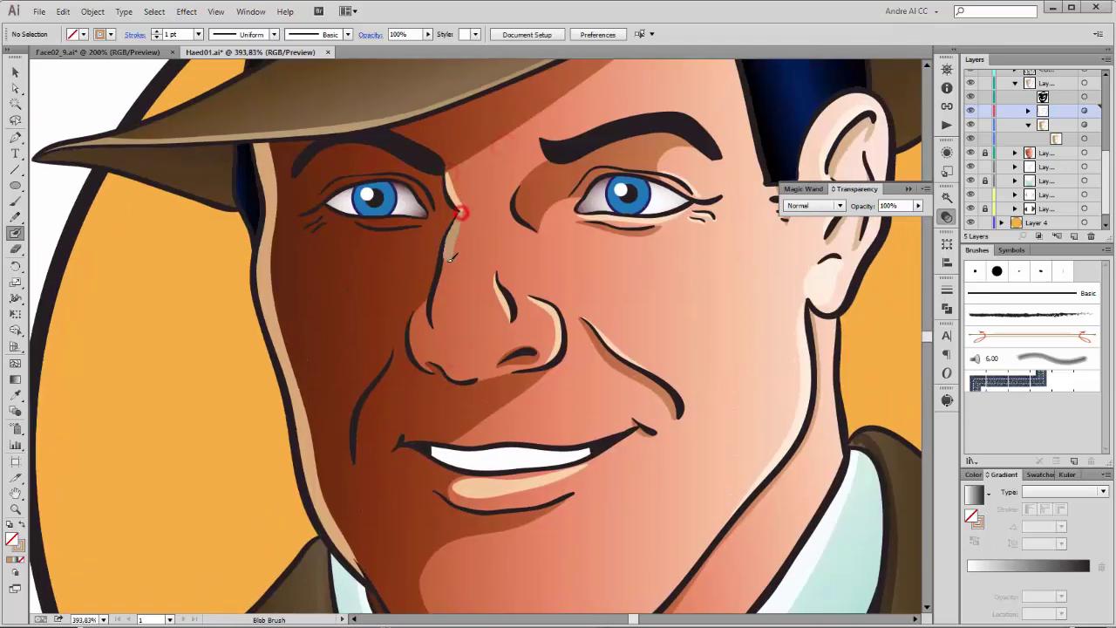
pyautogui.moveTo(451, 258)
pyautogui.mouseDown()
pyautogui.moveTo(431, 325)
pyautogui.moveTo(433, 373)
pyautogui.mouseUp()
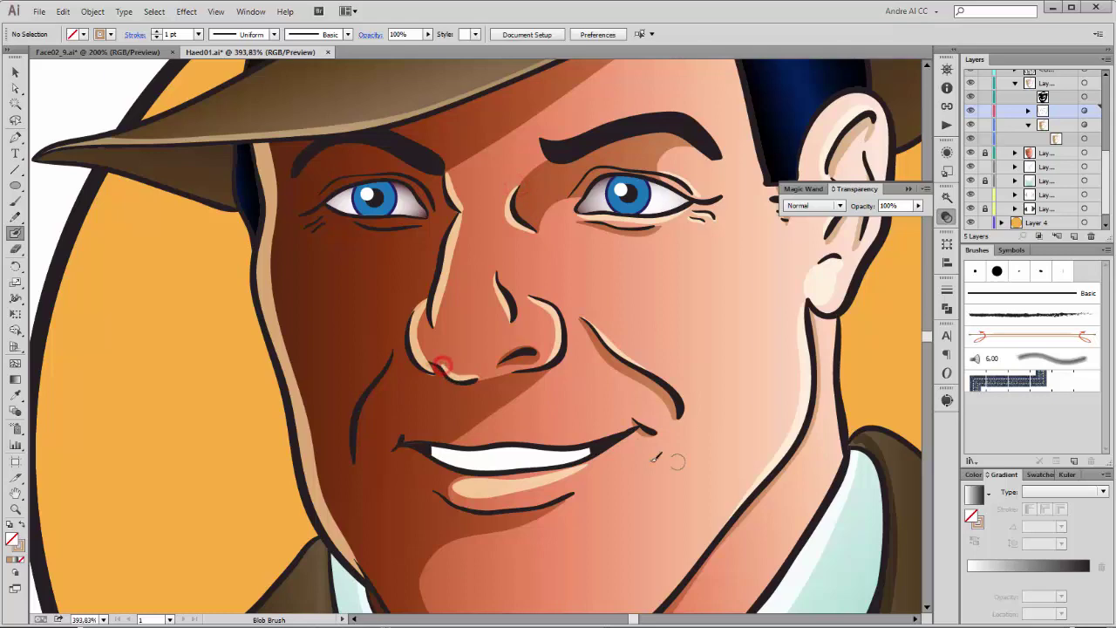
# Paint brush strokes along the upper lids of the left and right eyes
pyautogui.moveTo(677, 462); pyautogui.dragTo(565, 373)
pyautogui.hotkey('ctrl', '0')
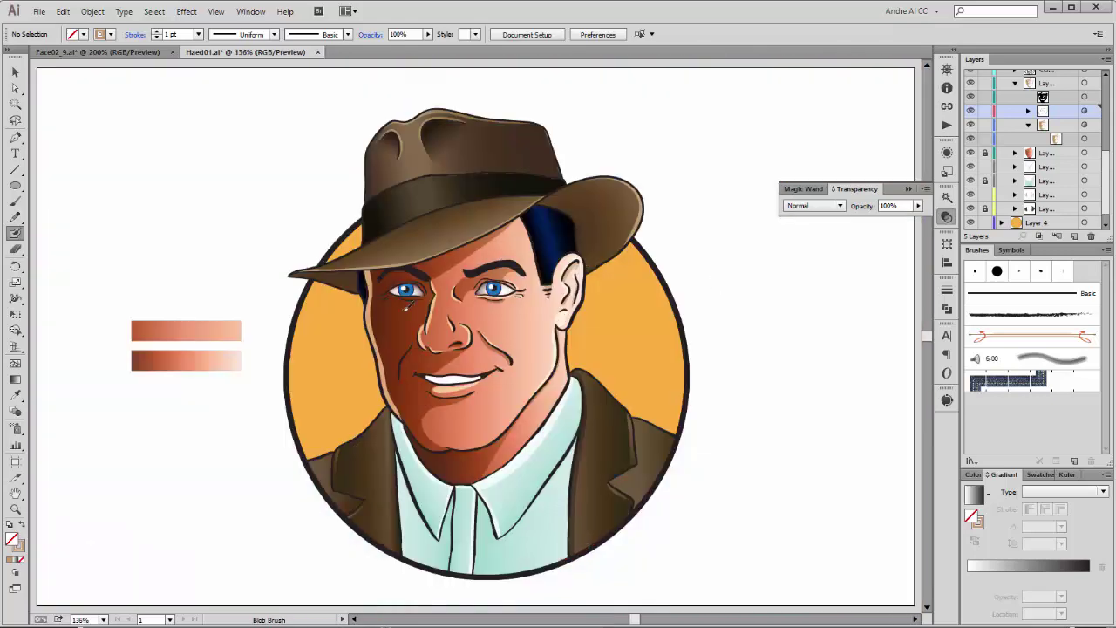
pyautogui.scroll(3, 408, 304)
pyautogui.scroll(2, 538, 388)
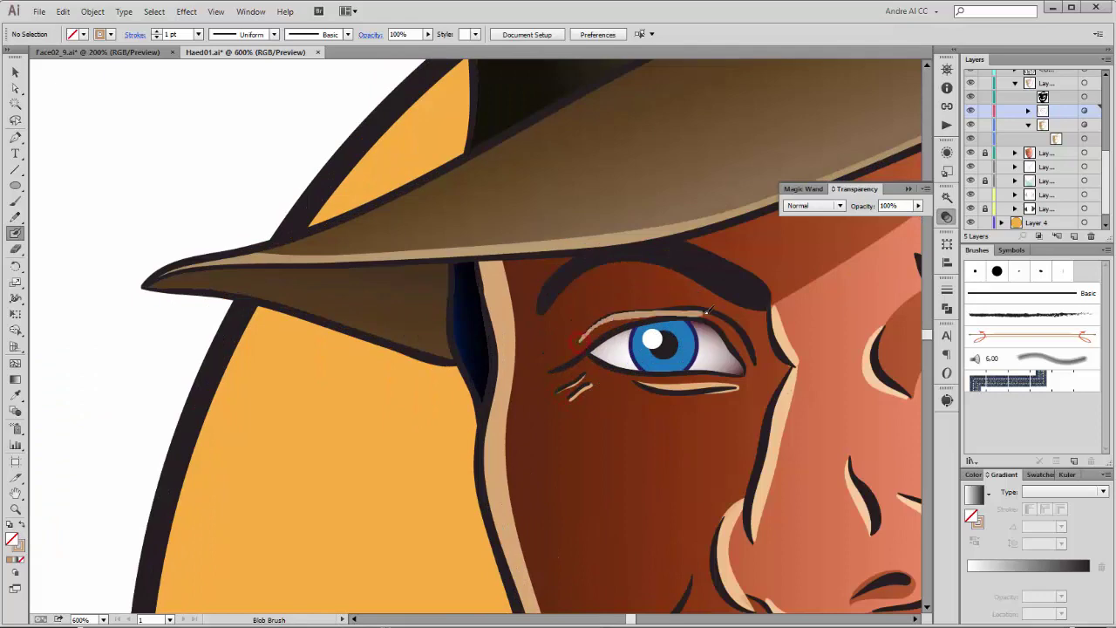
pyautogui.moveTo(708, 309); pyautogui.dragTo(364, 368)
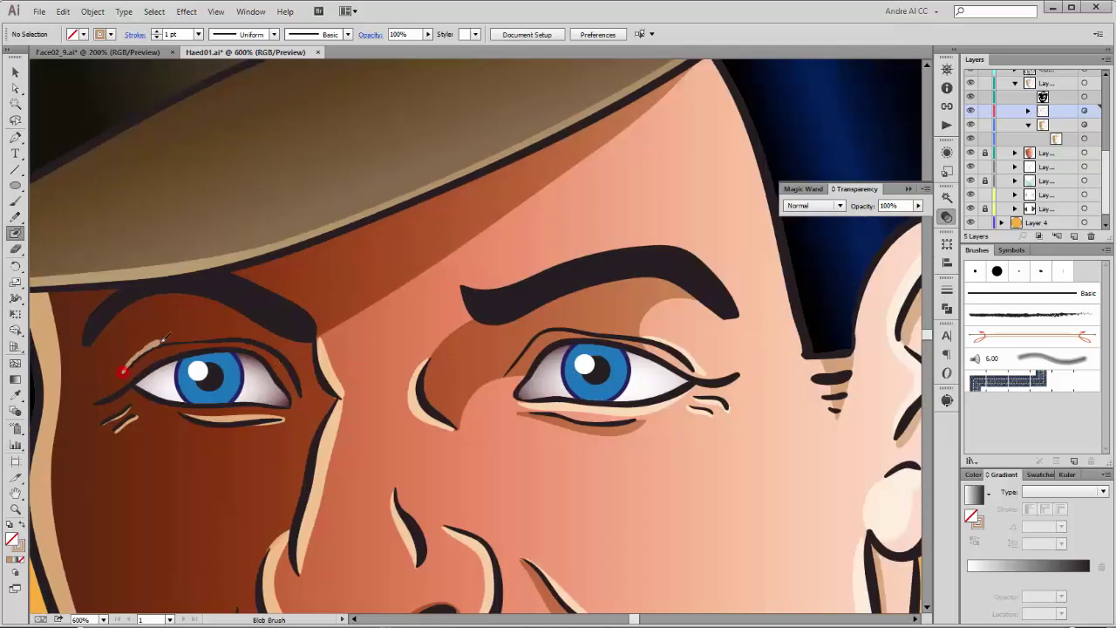
pyautogui.moveTo(276, 341); pyautogui.dragTo(281, 340)
pyautogui.moveTo(582, 328); pyautogui.dragTo(649, 332)
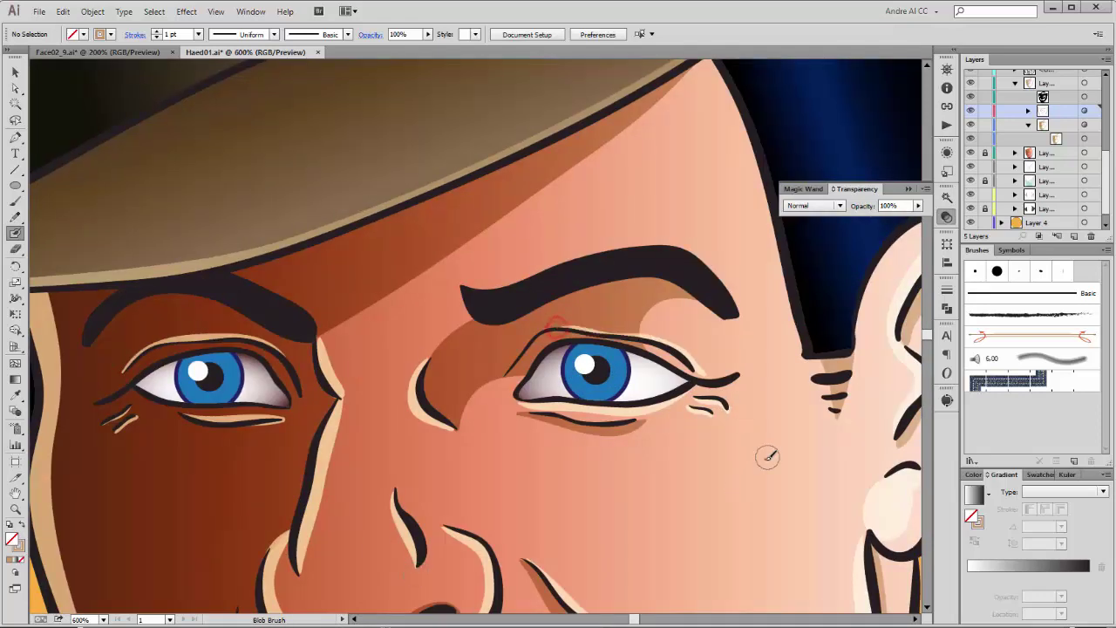
pyautogui.scroll(-5, 767, 375)
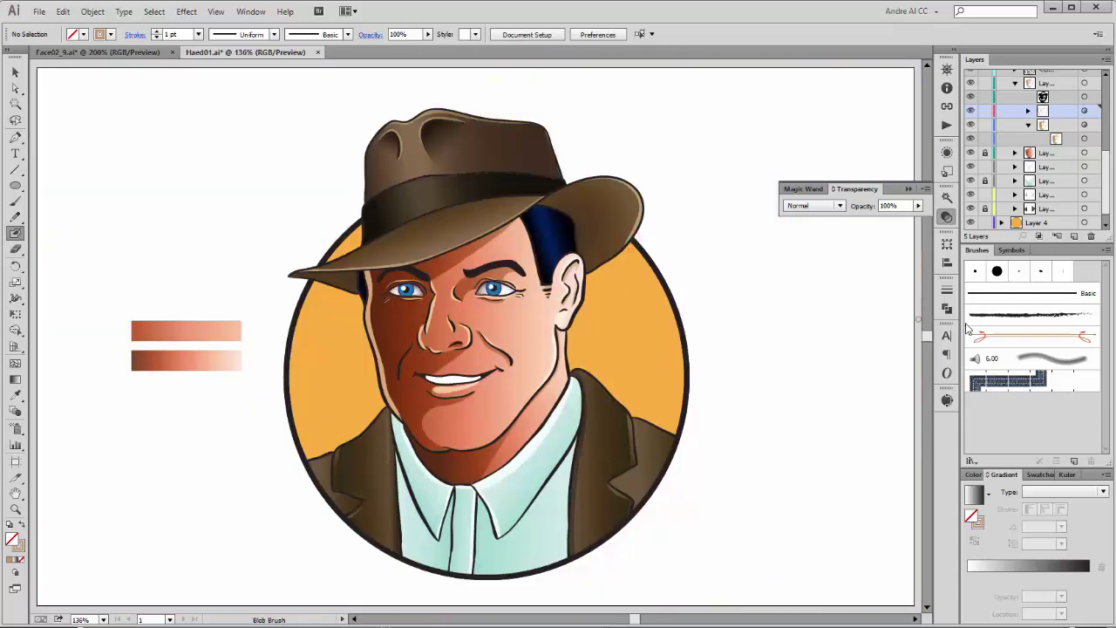
# Combine all the face stroke art into a single compound path
pyautogui.click(1028, 111)
pyautogui.click(1084, 109)
pyautogui.click(93, 11)
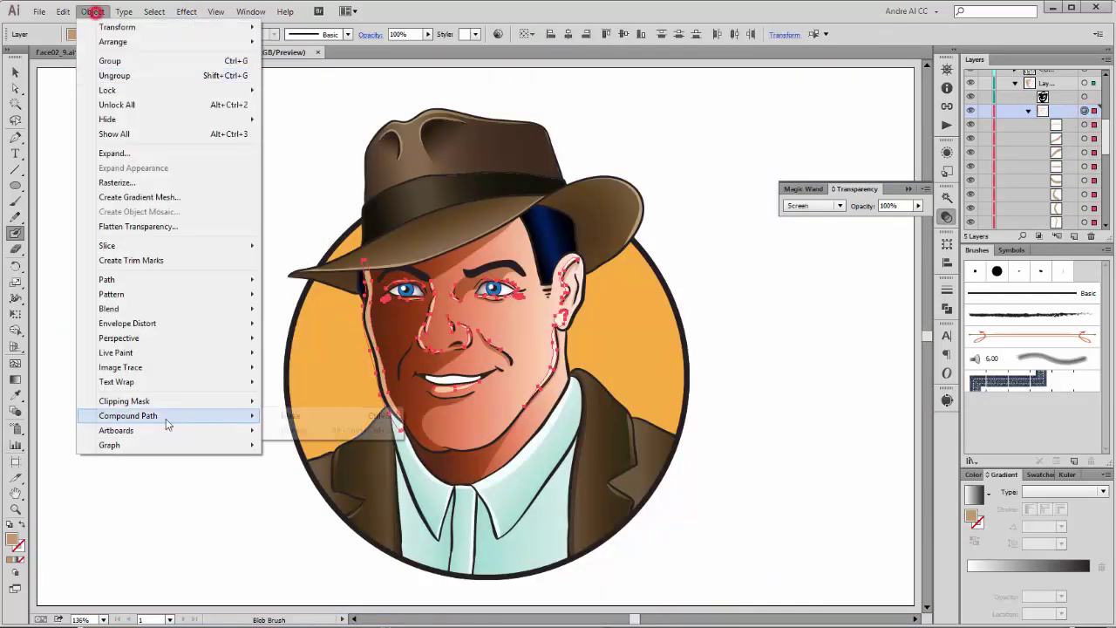
pyautogui.click(301, 415)
pyautogui.click(1069, 110)
pyautogui.click(1083, 124)
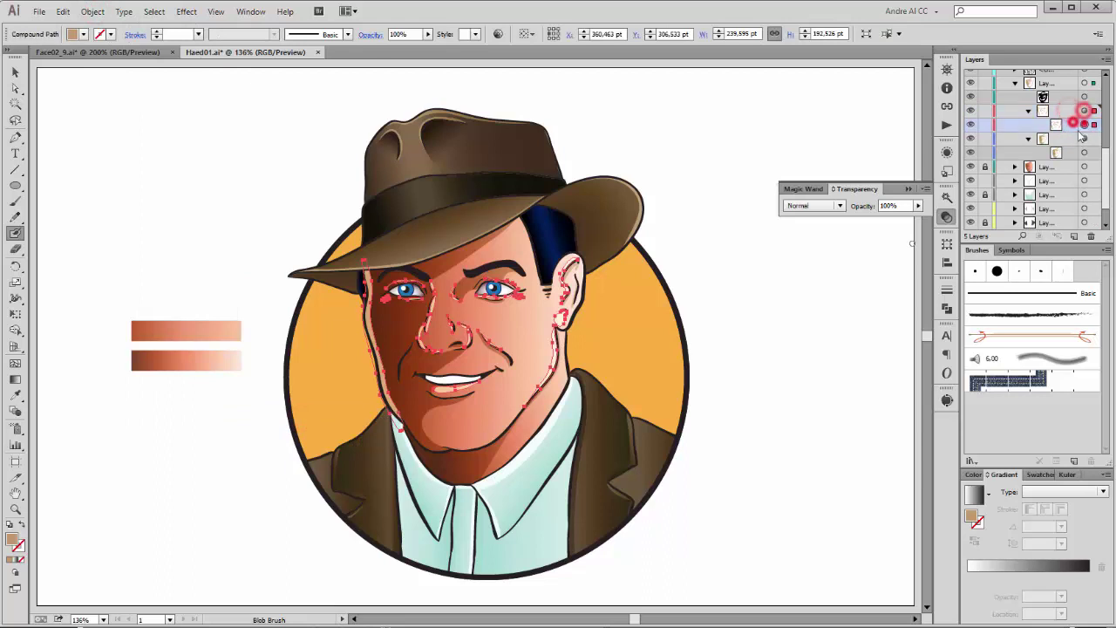
# Give the compound path the face gradient via the Eyedropper, at 60% opacity
pyautogui.click(17, 396)
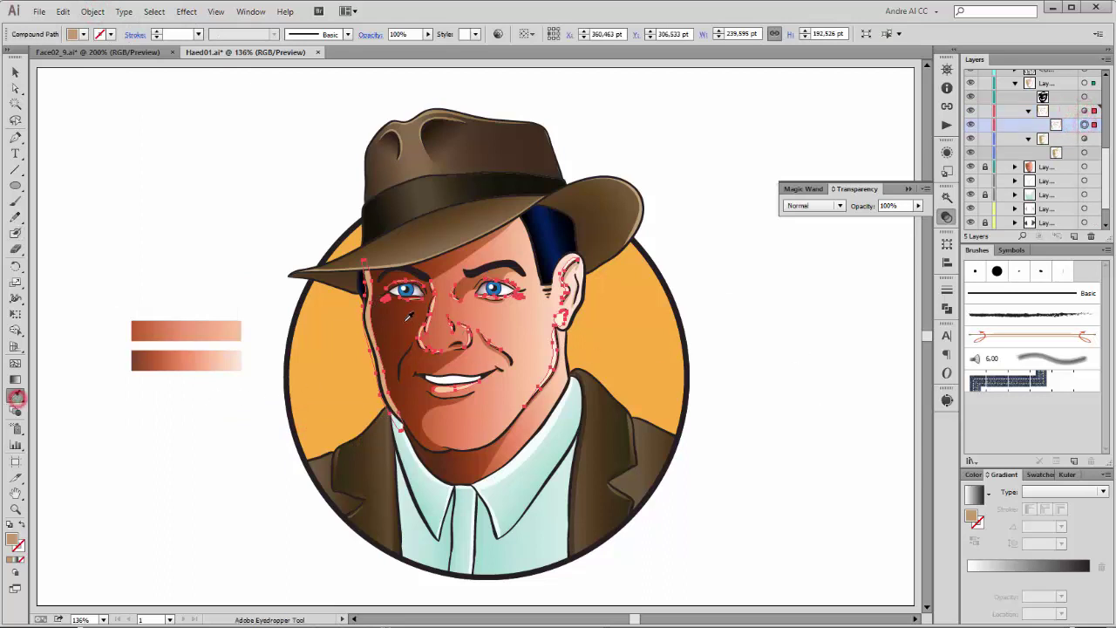
pyautogui.click(401, 327)
pyautogui.press('g')
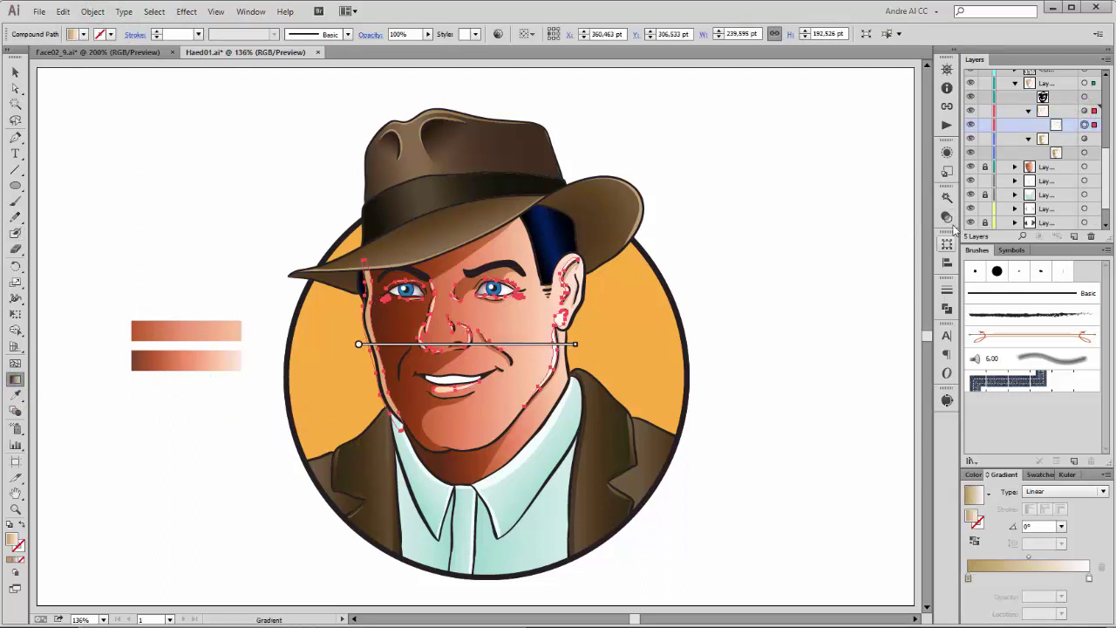
pyautogui.click(918, 204)
pyautogui.click(891, 217)
pyautogui.click(884, 142)
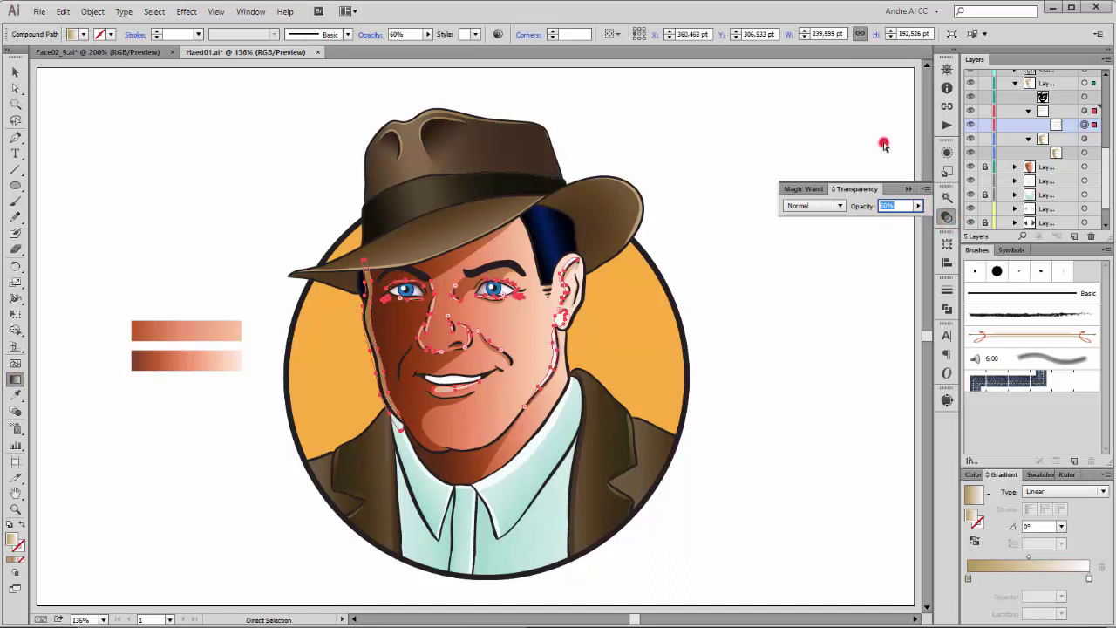
pyautogui.click(883, 140)
pyautogui.click(17, 186)
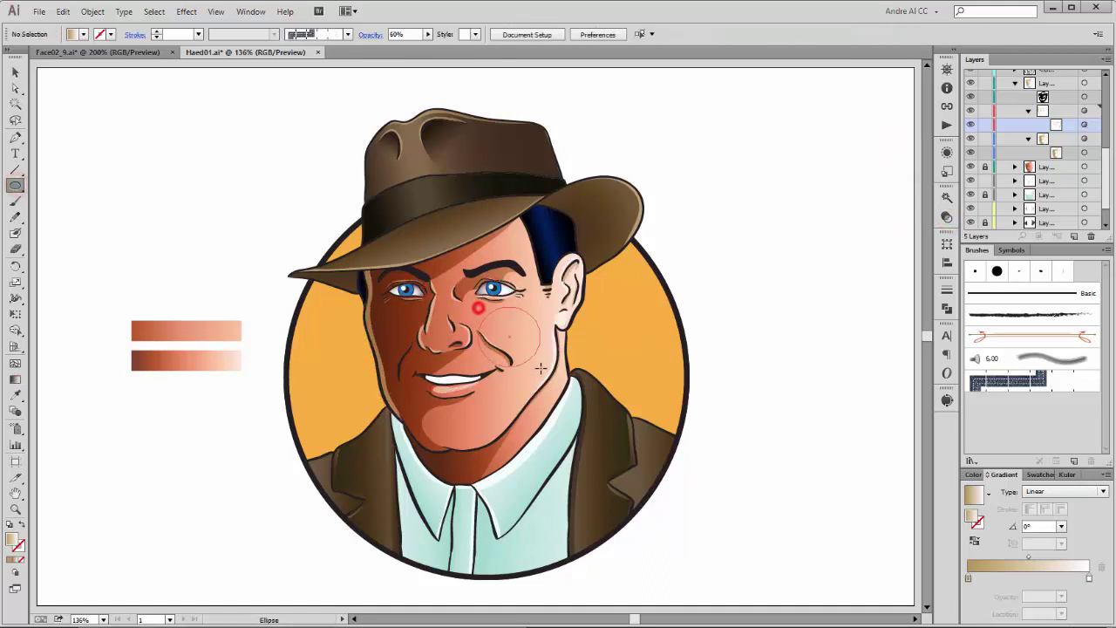
# Draw a right-cheek ellipse filled with a radial White, Black gradient ending in pure black
pyautogui.moveTo(540, 368); pyautogui.dragTo(543, 367)
pyautogui.click(988, 493)
pyautogui.click(983, 552)
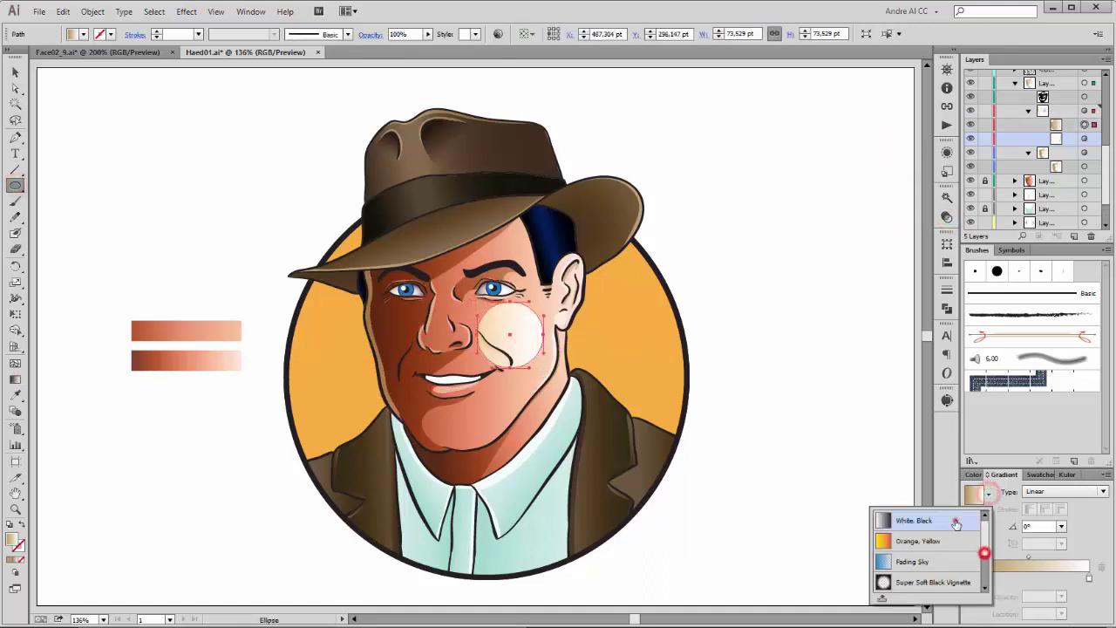
pyautogui.click(955, 521)
pyautogui.click(1065, 491)
pyautogui.click(1058, 516)
pyautogui.click(1088, 579)
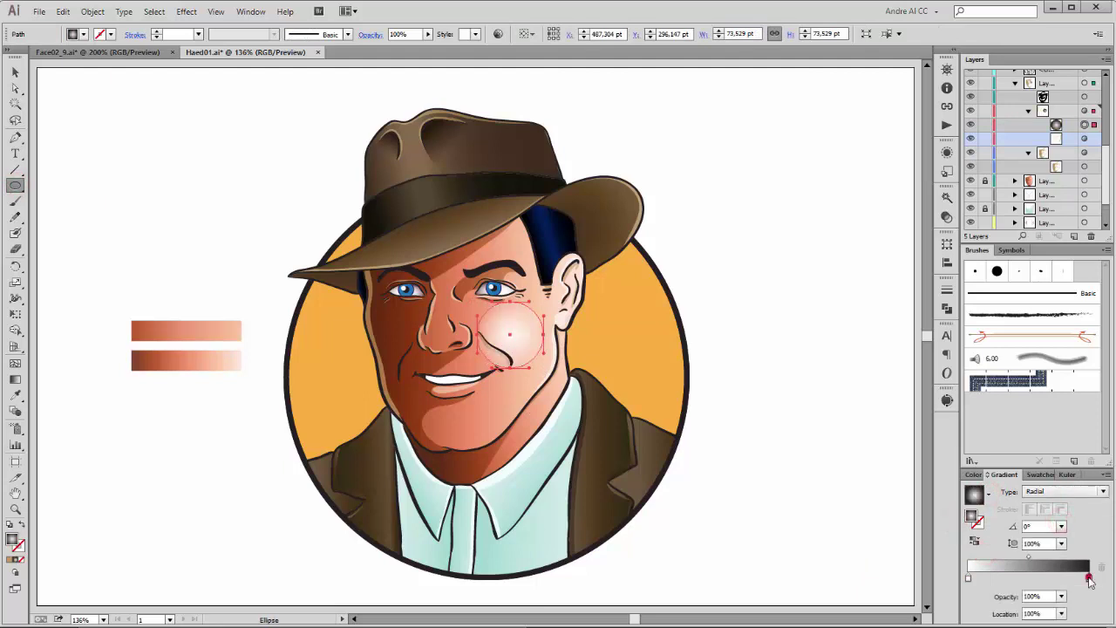
pyautogui.doubleClick(1089, 577)
pyautogui.click(939, 518)
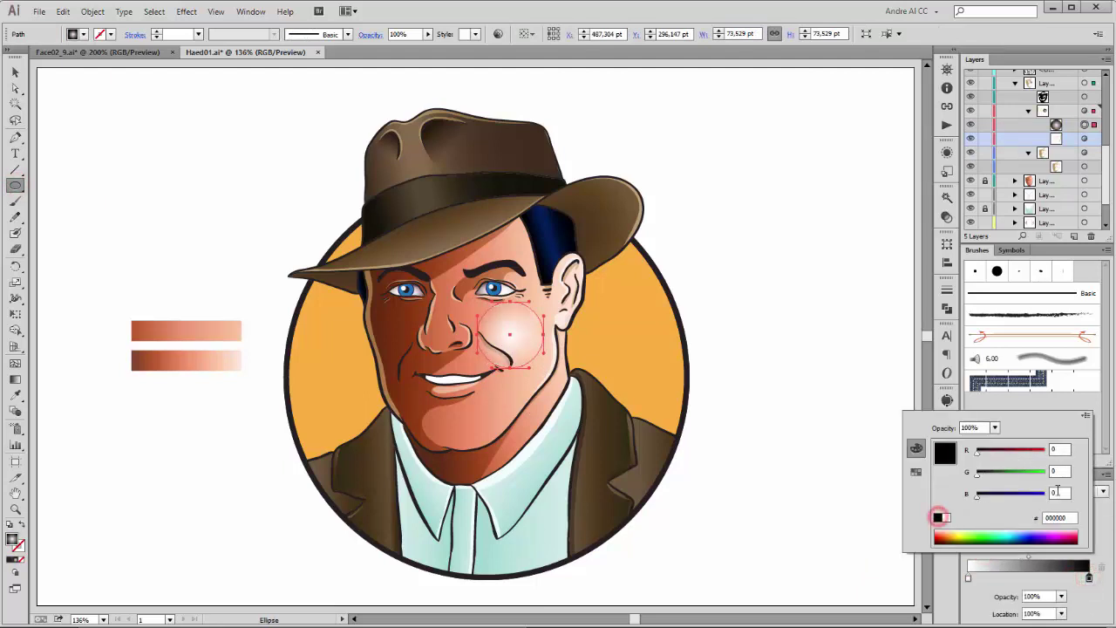
pyautogui.click(1101, 610)
# Move and reshape the cheek ellipse, fading it to about 65% opacity
pyautogui.press('e')
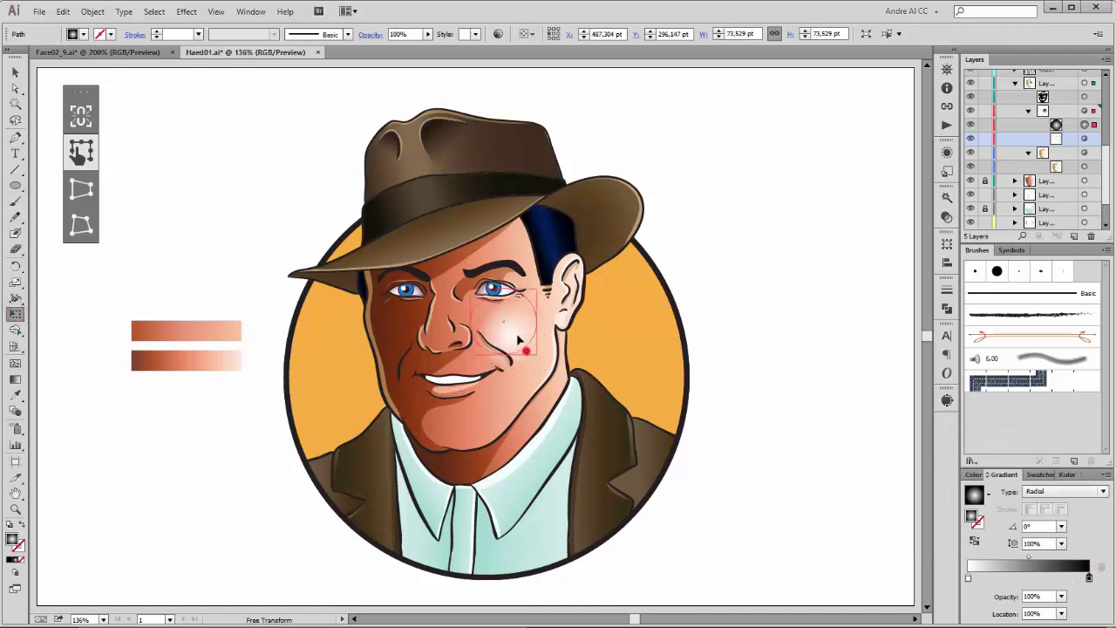
pyautogui.moveTo(552, 346)
pyautogui.mouseDown()
pyautogui.moveTo(533, 319)
pyautogui.moveTo(511, 316)
pyautogui.mouseUp()
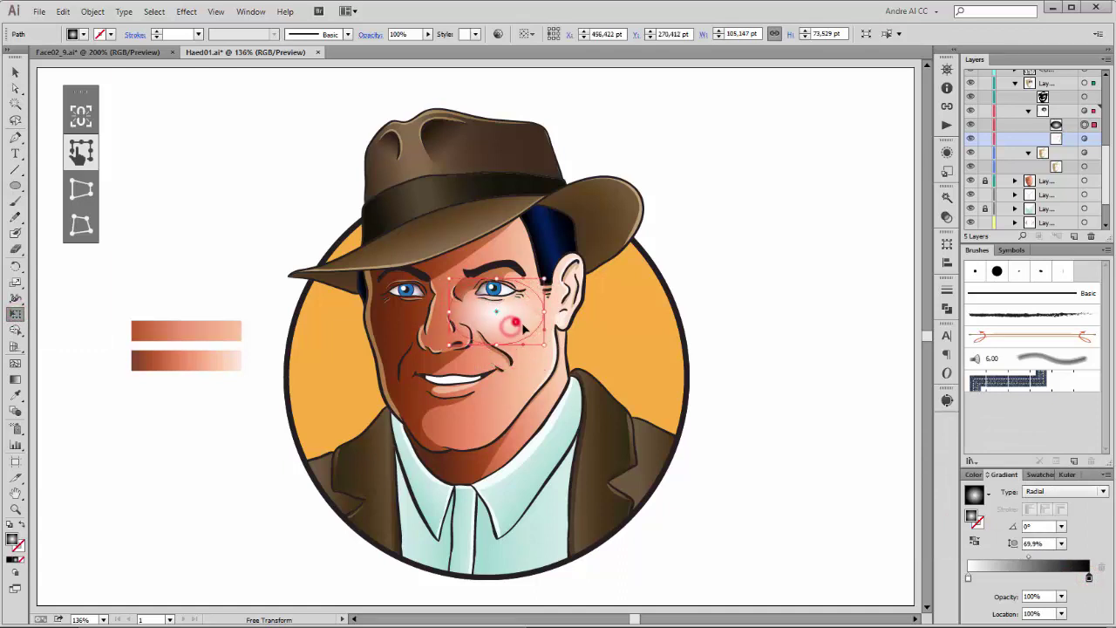
pyautogui.click(947, 217)
pyautogui.moveTo(918, 208); pyautogui.dragTo(900, 217)
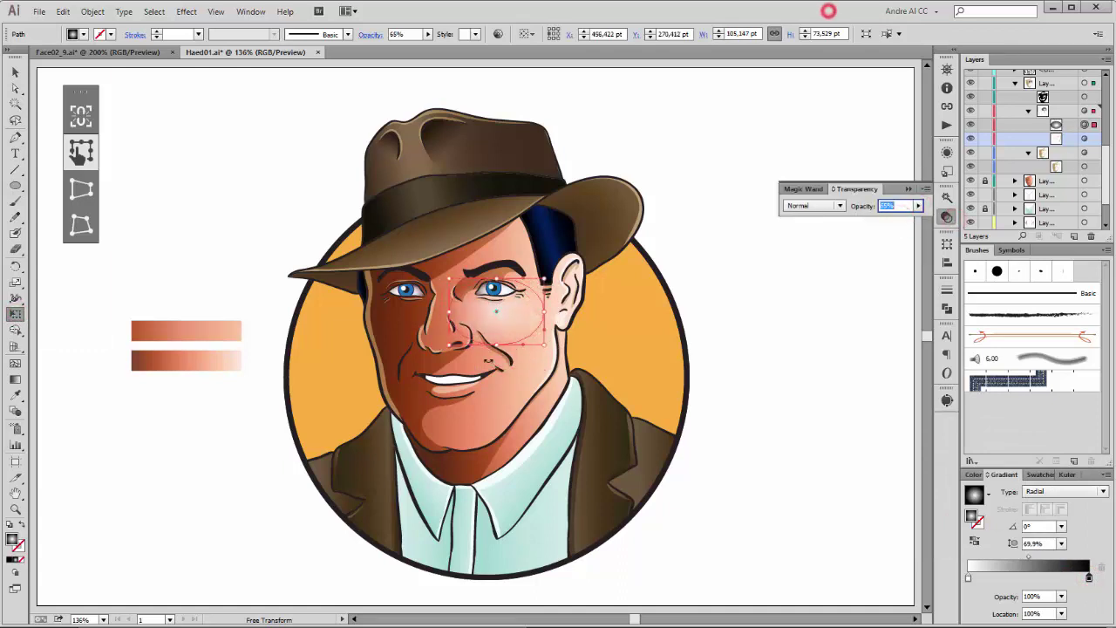
# Copy the ellipse onto the left cheek at 31% opacity and the chin at 49%
pyautogui.moveTo(524, 316); pyautogui.dragTo(429, 317)
pyautogui.moveTo(917, 206); pyautogui.dragTo(884, 218)
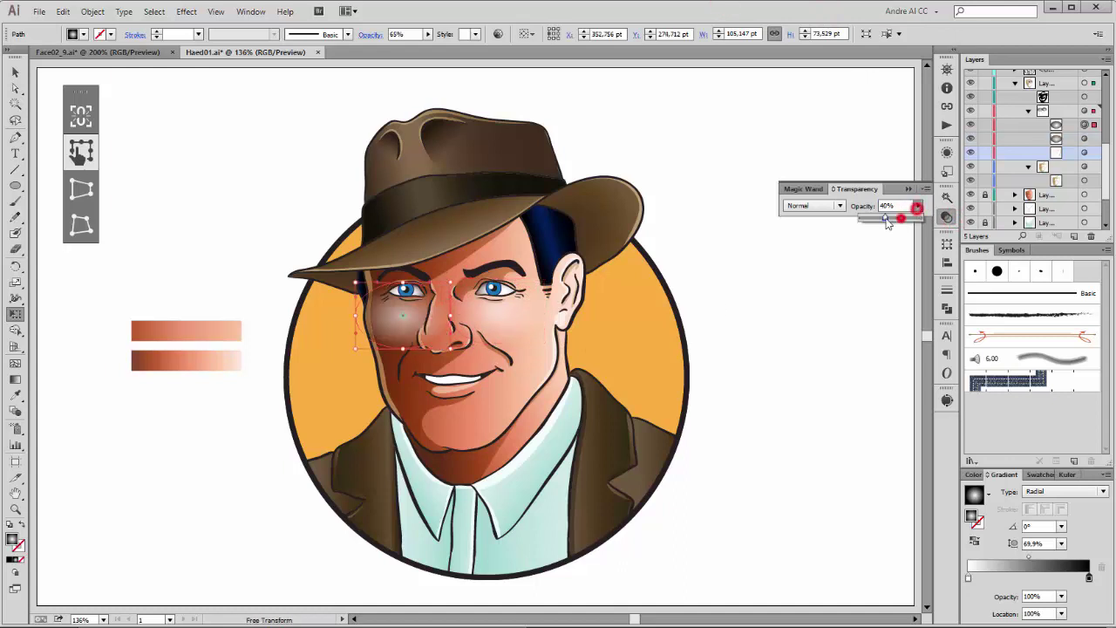
pyautogui.moveTo(354, 348); pyautogui.dragTo(365, 338)
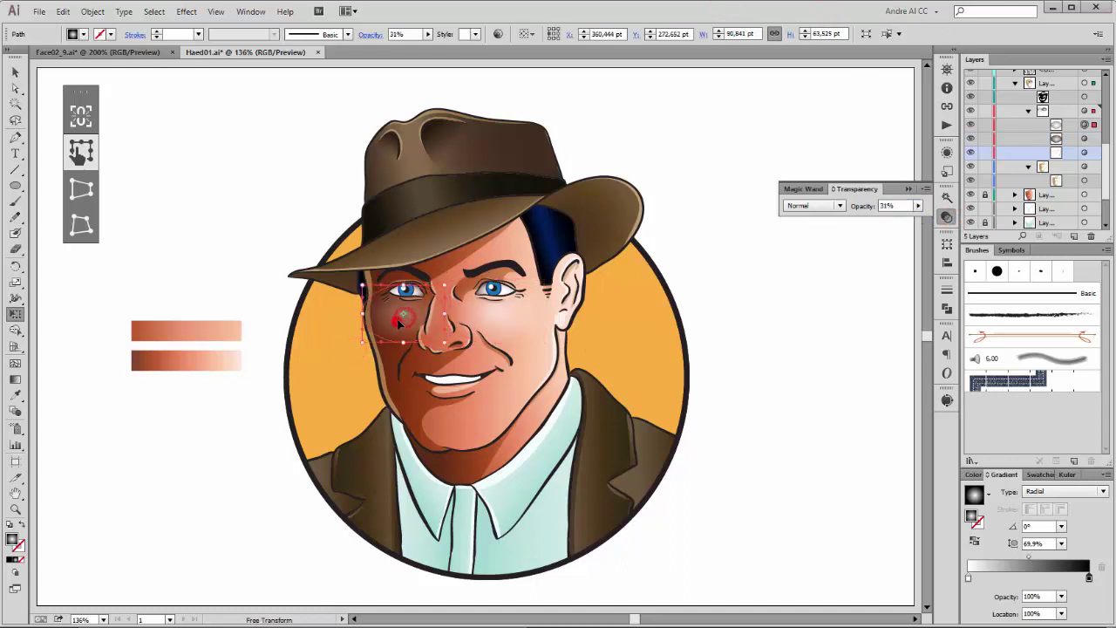
pyautogui.moveTo(447, 407); pyautogui.dragTo(476, 469)
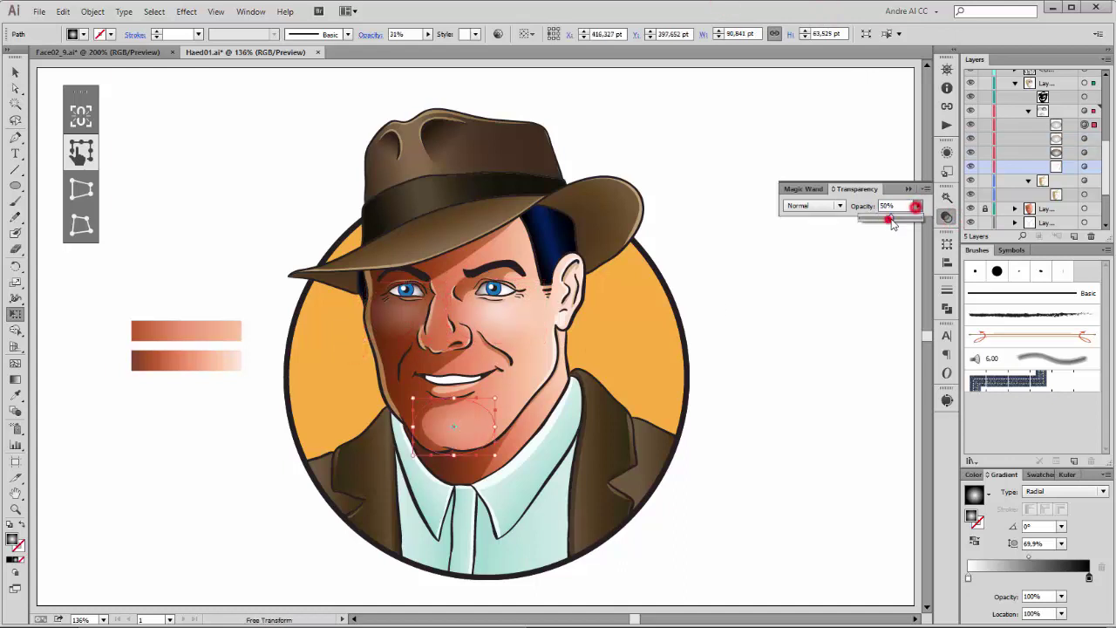
pyautogui.moveTo(891, 223); pyautogui.dragTo(888, 223)
pyautogui.moveTo(460, 438)
pyautogui.mouseDown()
pyautogui.moveTo(453, 432)
pyautogui.moveTo(562, 392)
pyautogui.moveTo(440, 324)
pyautogui.moveTo(442, 340)
pyautogui.moveTo(502, 249)
pyautogui.moveTo(518, 255)
pyautogui.mouseUp()
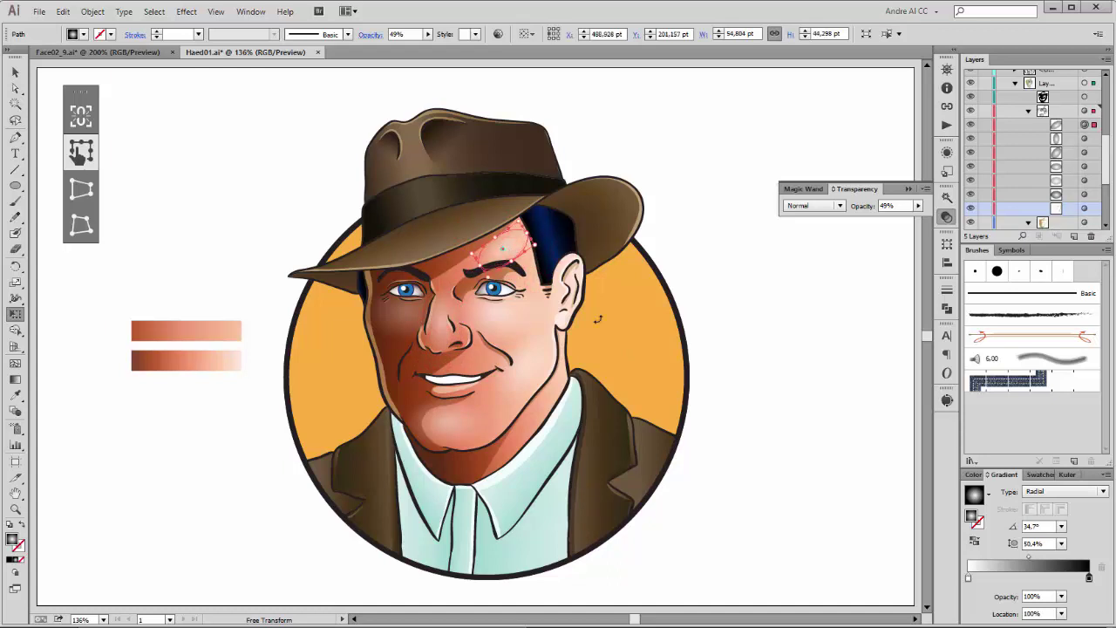
# Collect the shading sublayers into a new layer set to Screen blending
pyautogui.click(827, 297)
pyautogui.moveTo(377, 353); pyautogui.dragTo(373, 294)
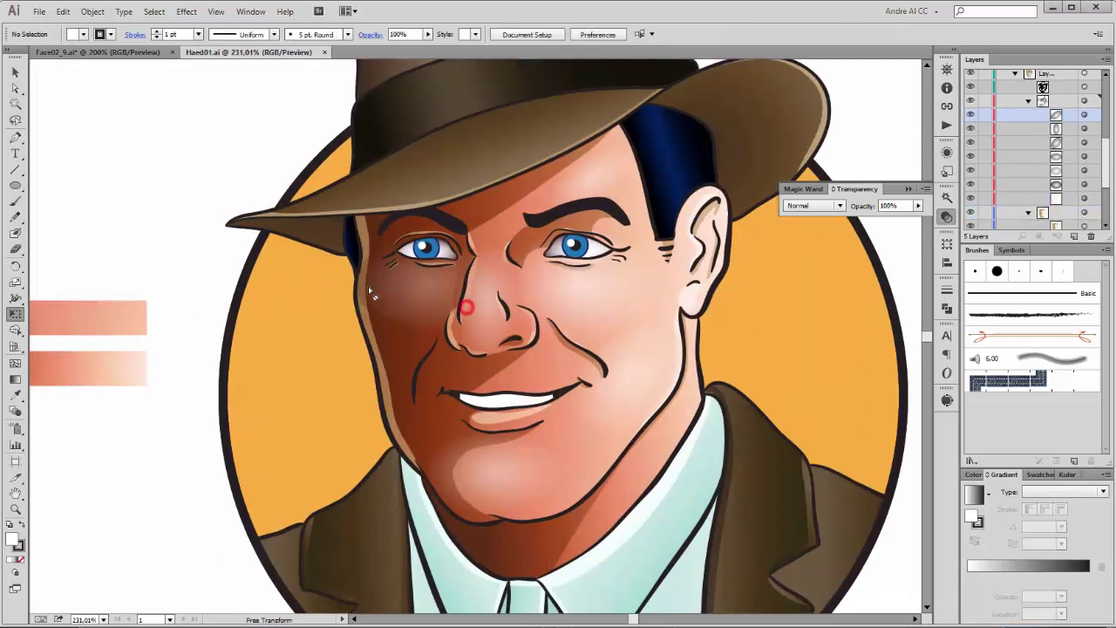
pyautogui.click(970, 114)
pyautogui.click(970, 114)
pyautogui.click(1033, 182)
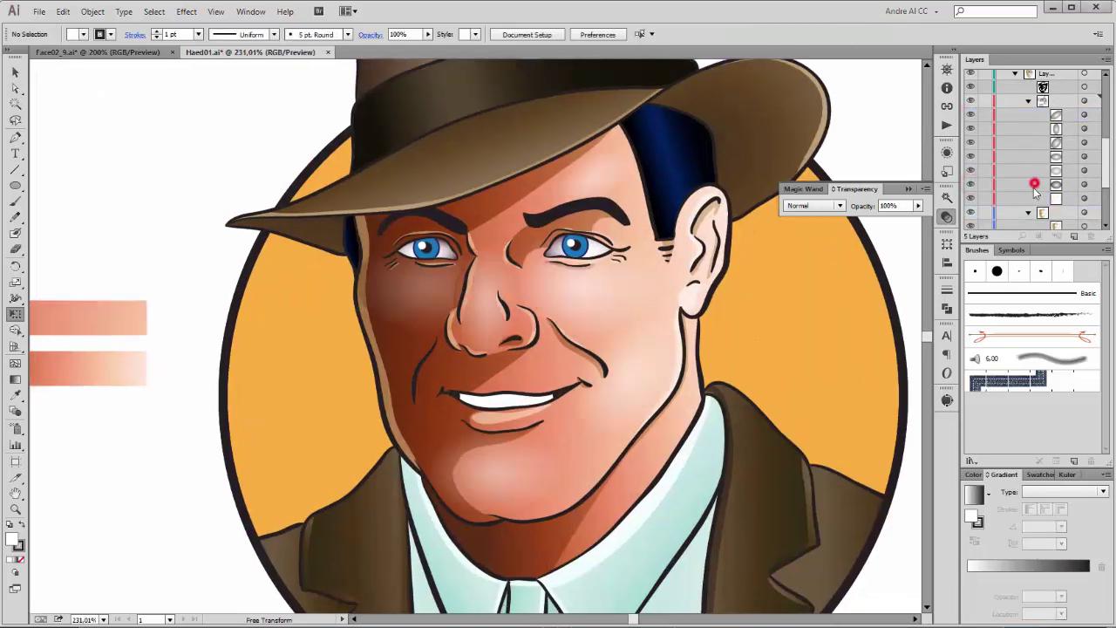
pyautogui.keyDown('shift'); pyautogui.click(1069, 114); pyautogui.keyUp('shift')
pyautogui.click(1105, 60)
pyautogui.click(968, 241)
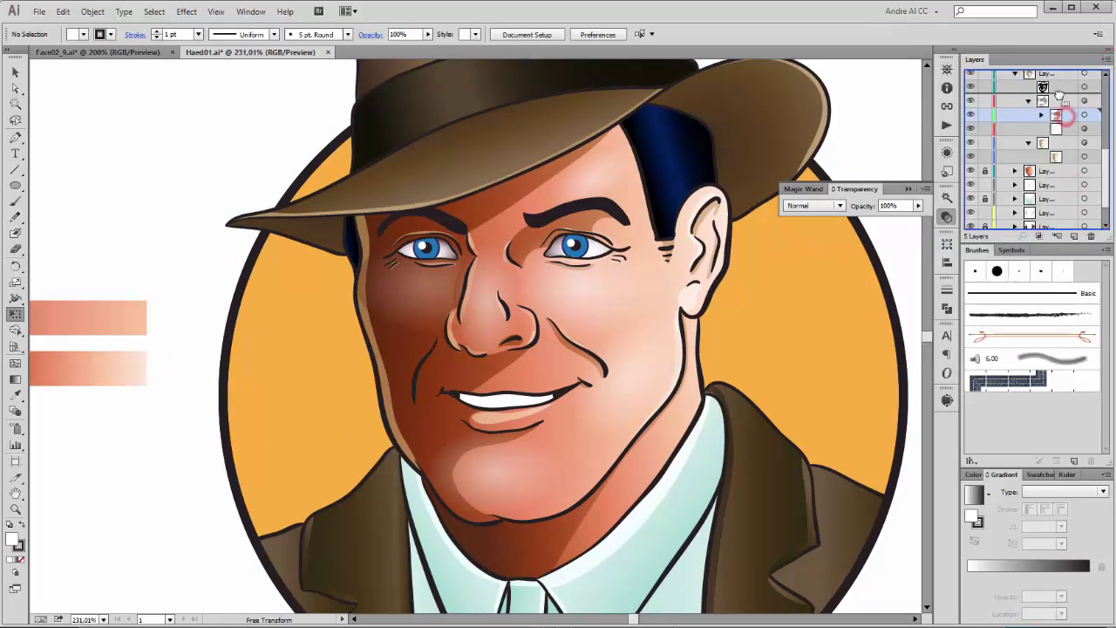
pyautogui.click(1082, 100)
pyautogui.click(795, 205)
pyautogui.click(811, 297)
pyautogui.click(247, 140)
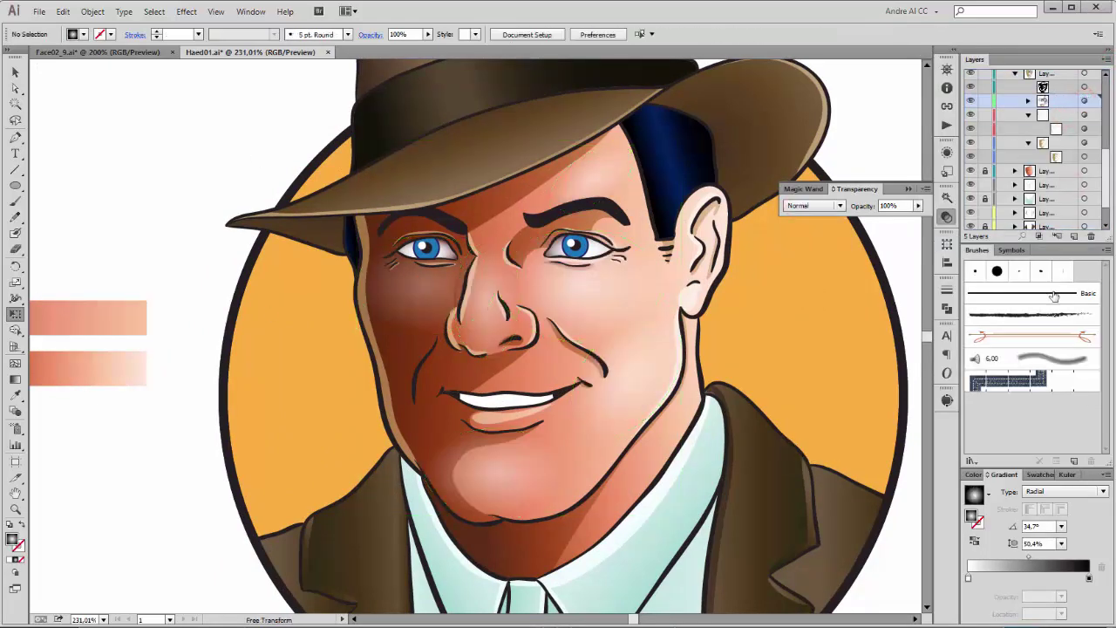
# Lower the eye shading ellipse to 23% opacity and hide the gradient sample bars
pyautogui.click(1029, 101)
pyautogui.click(1084, 170)
pyautogui.click(917, 206)
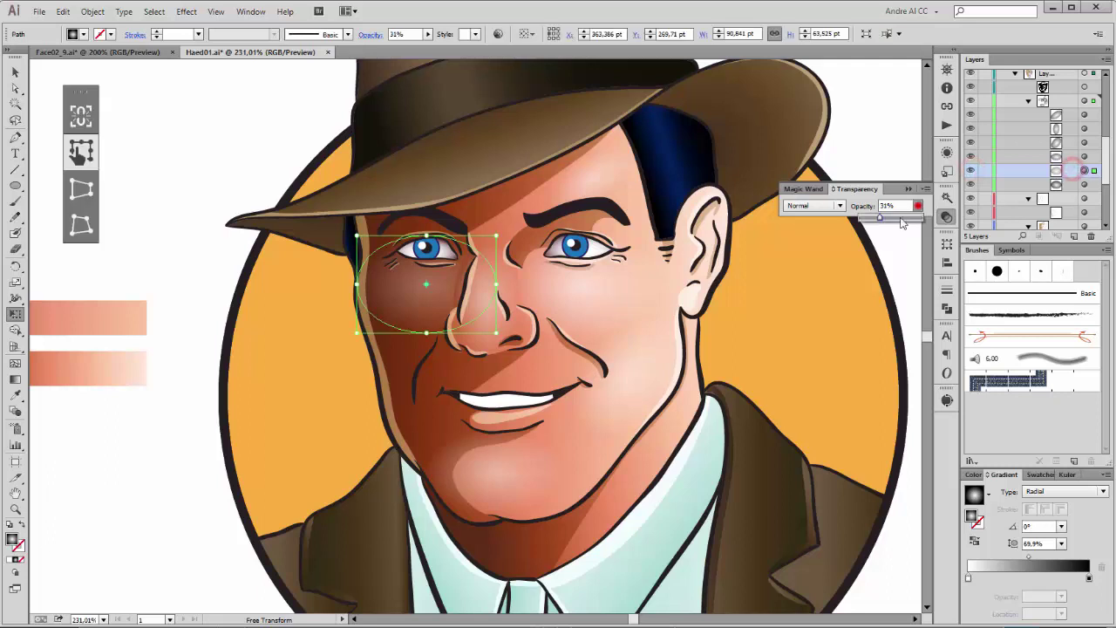
pyautogui.click(213, 140)
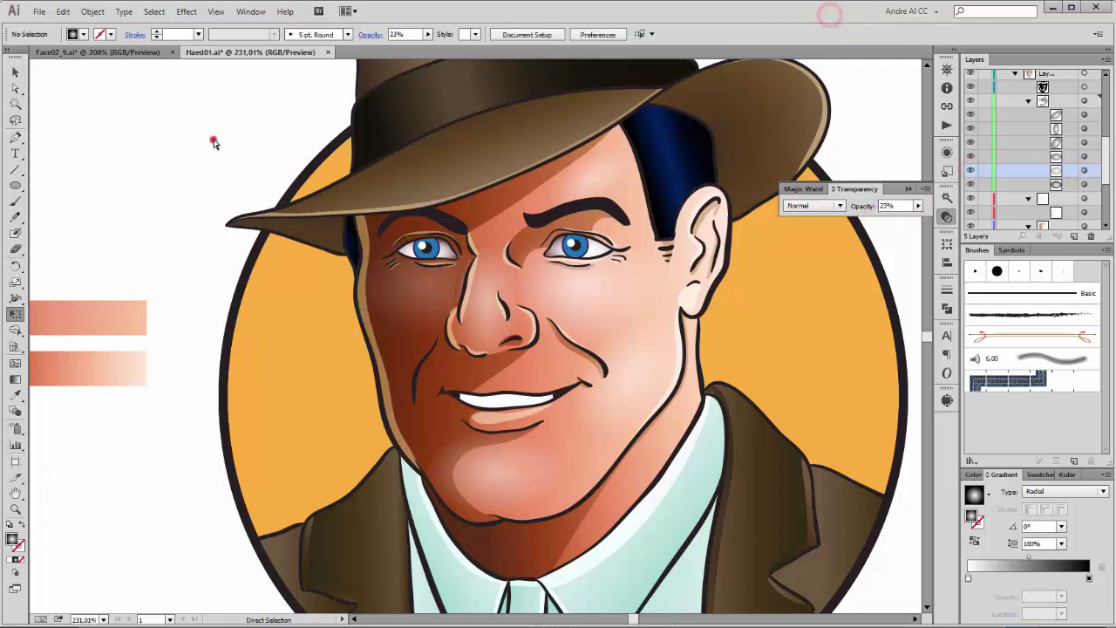
pyautogui.hotkey('ctrl', '0')
pyautogui.click(910, 189)
pyautogui.click(1103, 149)
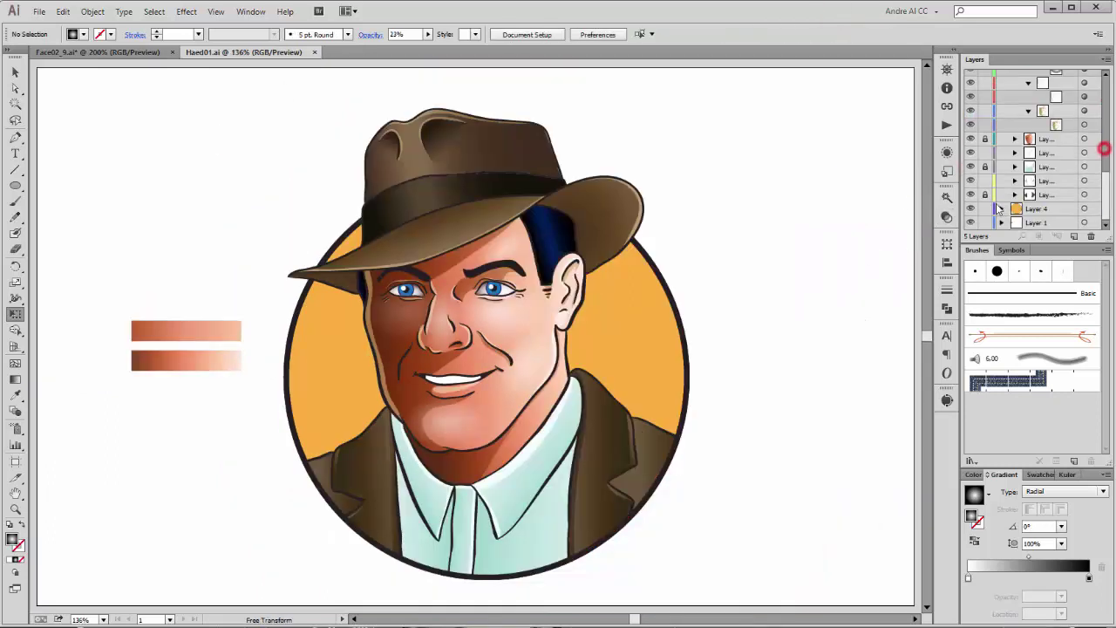
pyautogui.click(1058, 179)
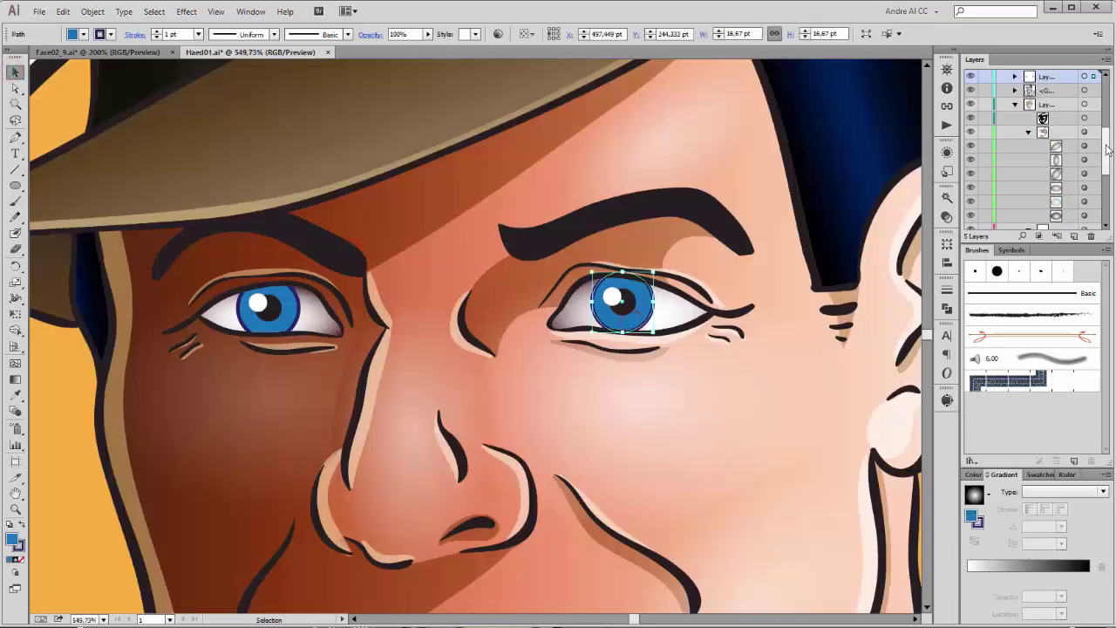
# Select the iris copies and set their stroke to None
pyautogui.moveTo(1105, 149); pyautogui.dragTo(1103, 130)
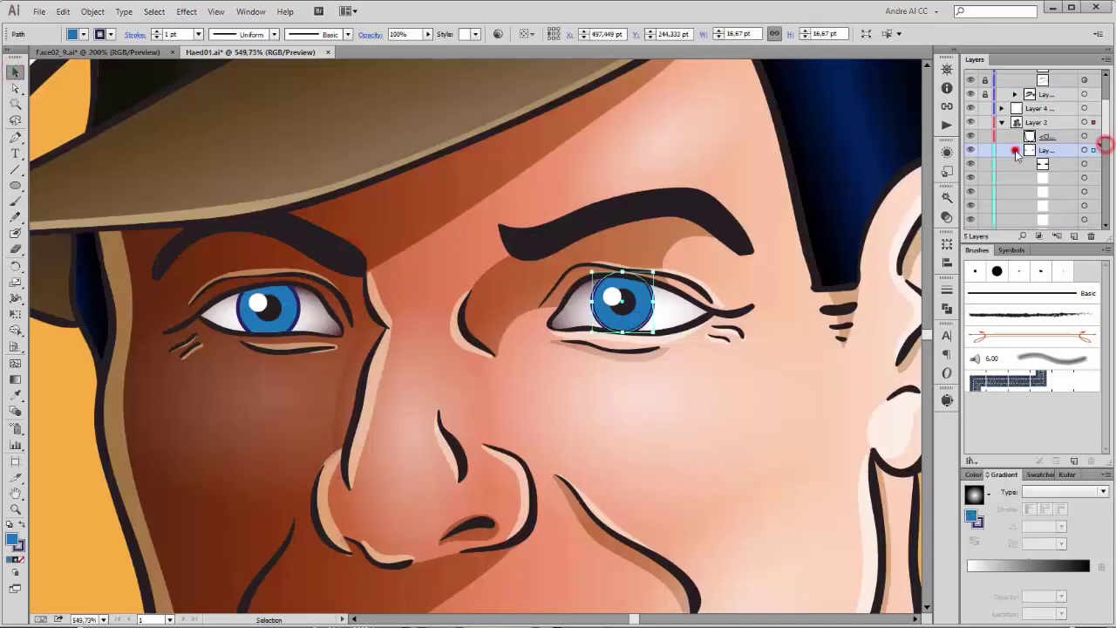
pyautogui.keyDown('shift'); pyautogui.click(1086, 118); pyautogui.keyUp('shift')
pyautogui.scroll(-3, 1069, 162)
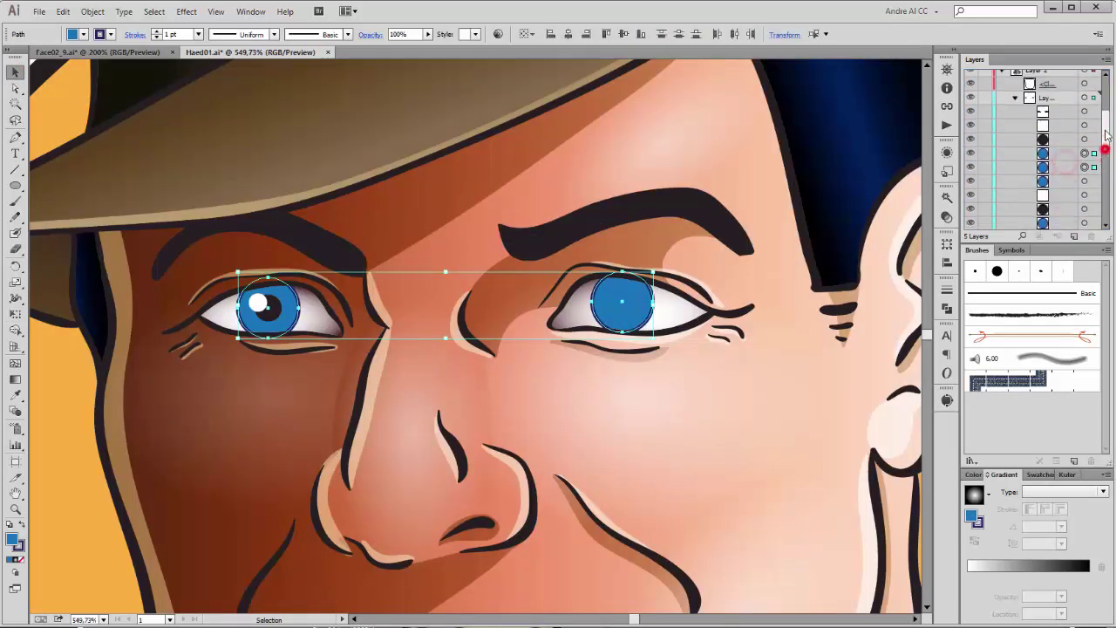
pyautogui.click(1061, 130)
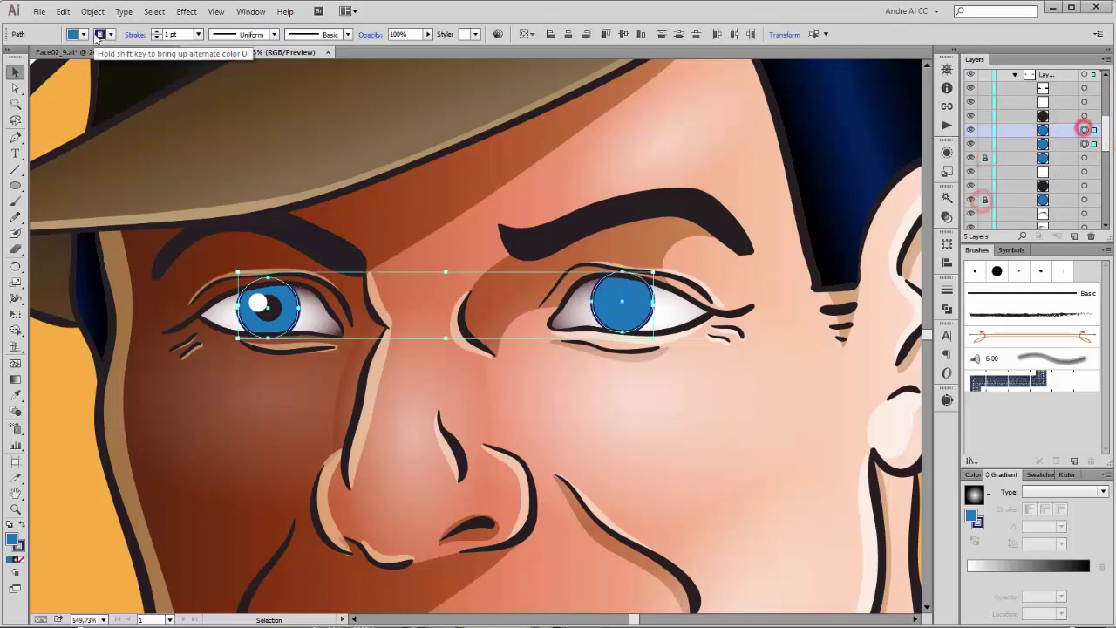
pyautogui.click(109, 34)
pyautogui.click(11, 61)
pyautogui.keyDown('shift'); pyautogui.click(1056, 146); pyautogui.keyUp('shift')
# Erase the lower halves of the iris copies and set them to Multiply
pyautogui.hotkey('ctrl', '[')
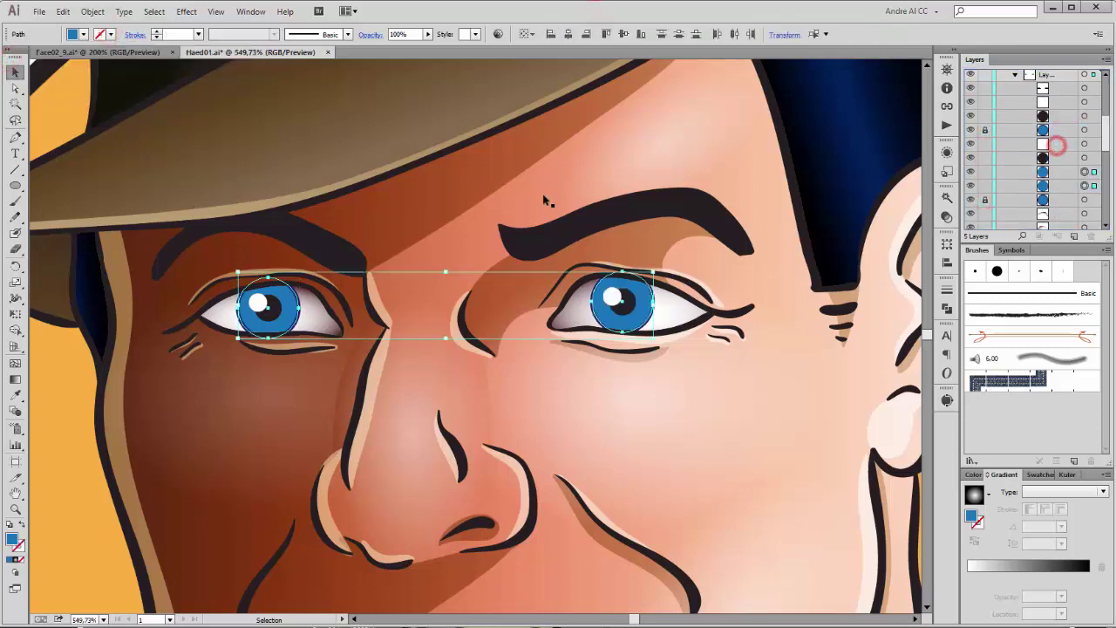
pyautogui.hotkey('shift', 'e')
pyautogui.moveTo(615, 361); pyautogui.dragTo(617, 364)
pyautogui.click(273, 369)
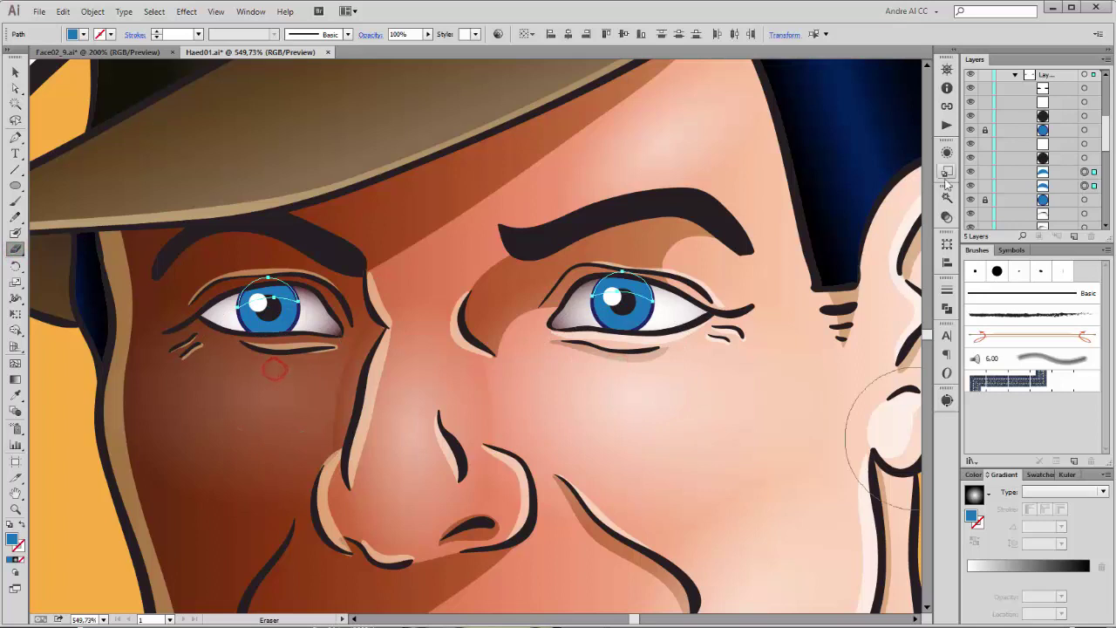
pyautogui.click(947, 217)
pyautogui.click(815, 204)
pyautogui.click(810, 252)
# Bring the right iris arc forward in the stacking order
pyautogui.click(1084, 171)
pyautogui.click(1083, 185)
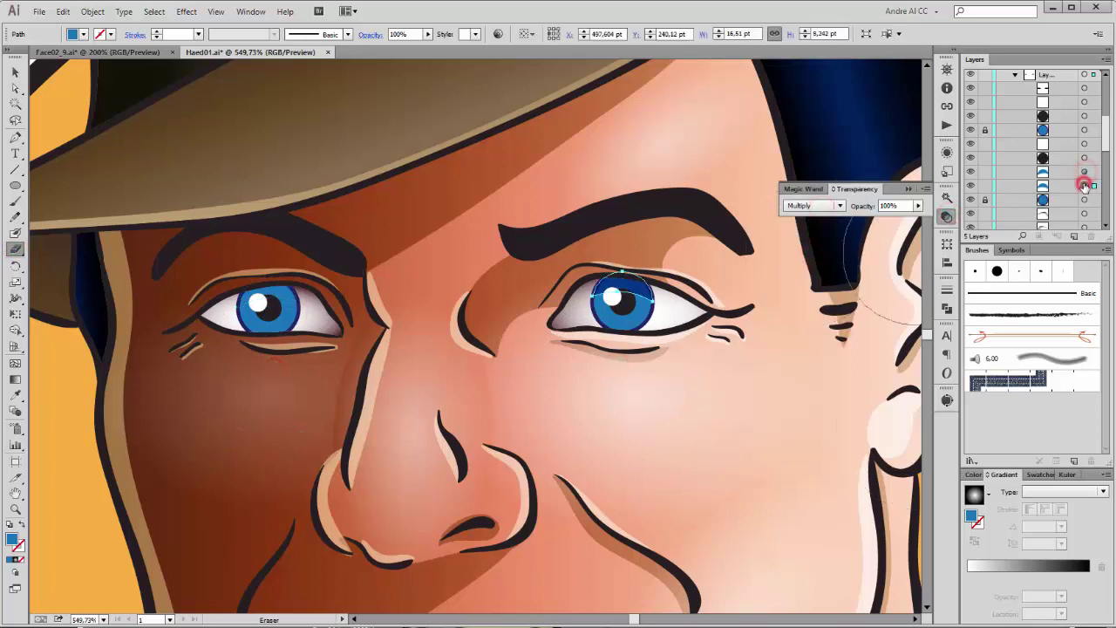
pyautogui.click(1057, 188)
pyautogui.hotkey('ctrl', ']')
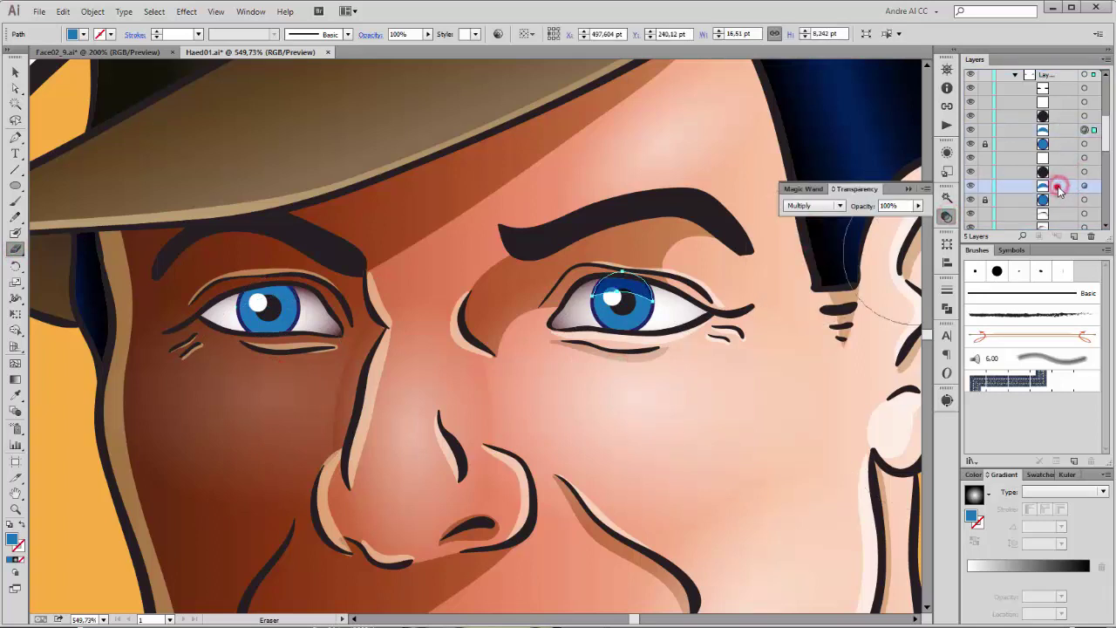
pyautogui.click(52, 406)
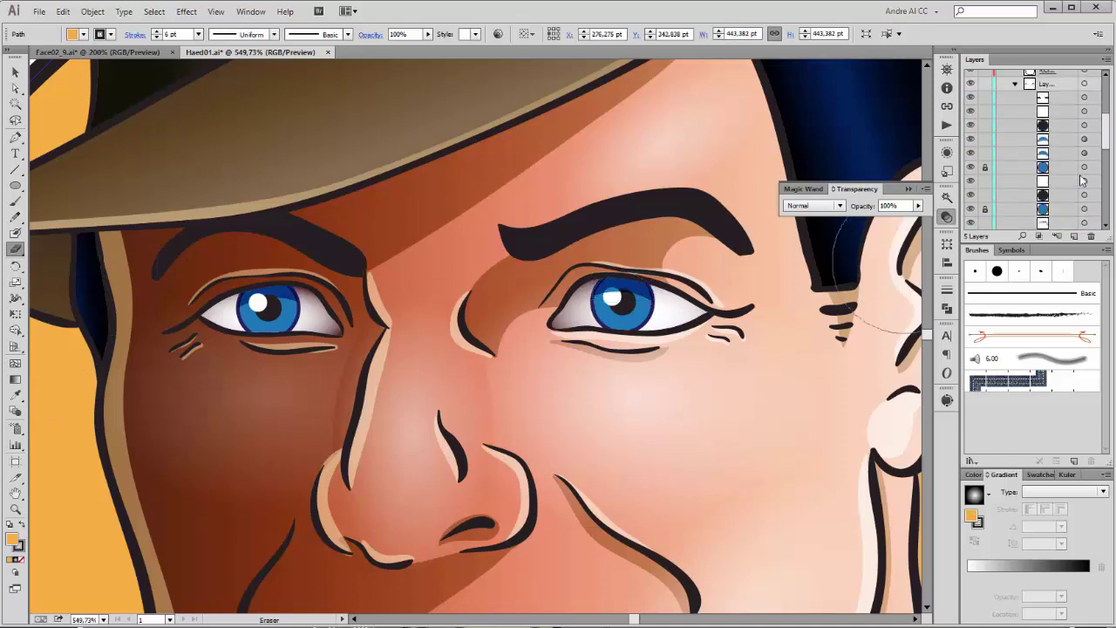
pyautogui.hotkey('ctrl', '-')
pyautogui.hotkey('ctrl', '-')
pyautogui.hotkey('ctrl', '-')
pyautogui.hotkey('ctrl', '-')
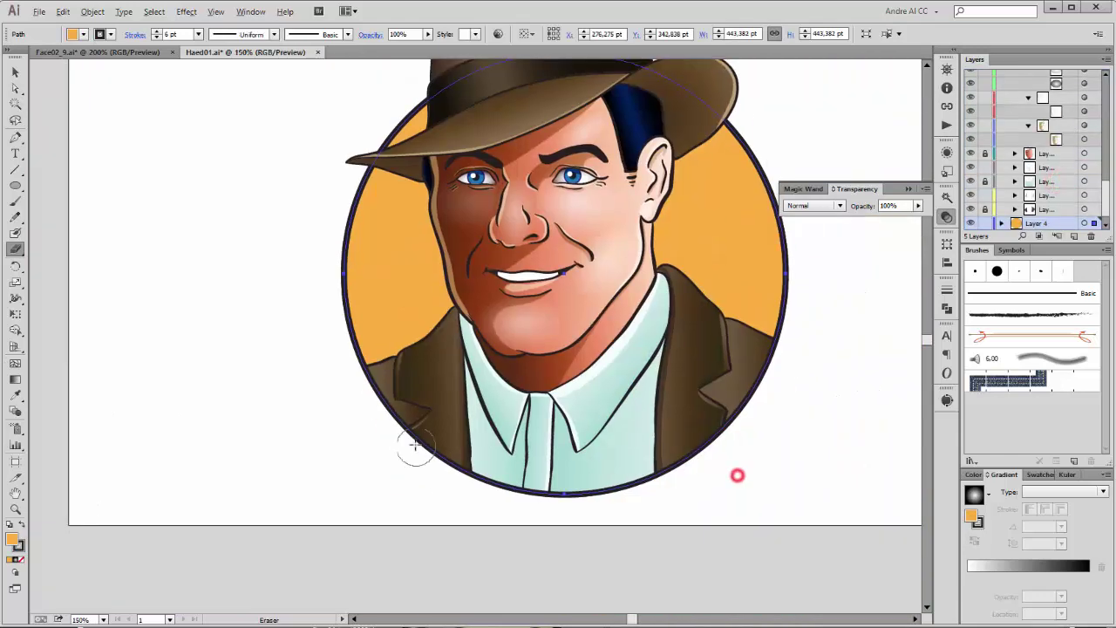
# Select and zoom in on the brown jacket lapel, then deselect it
pyautogui.keyDown('ctrl'); pyautogui.click(415, 444); pyautogui.keyUp('ctrl')
pyautogui.hotkey('ctrl', '+')
pyautogui.hotkey('ctrl', '+')
pyautogui.hotkey('ctrl', '+')
pyautogui.press('g')
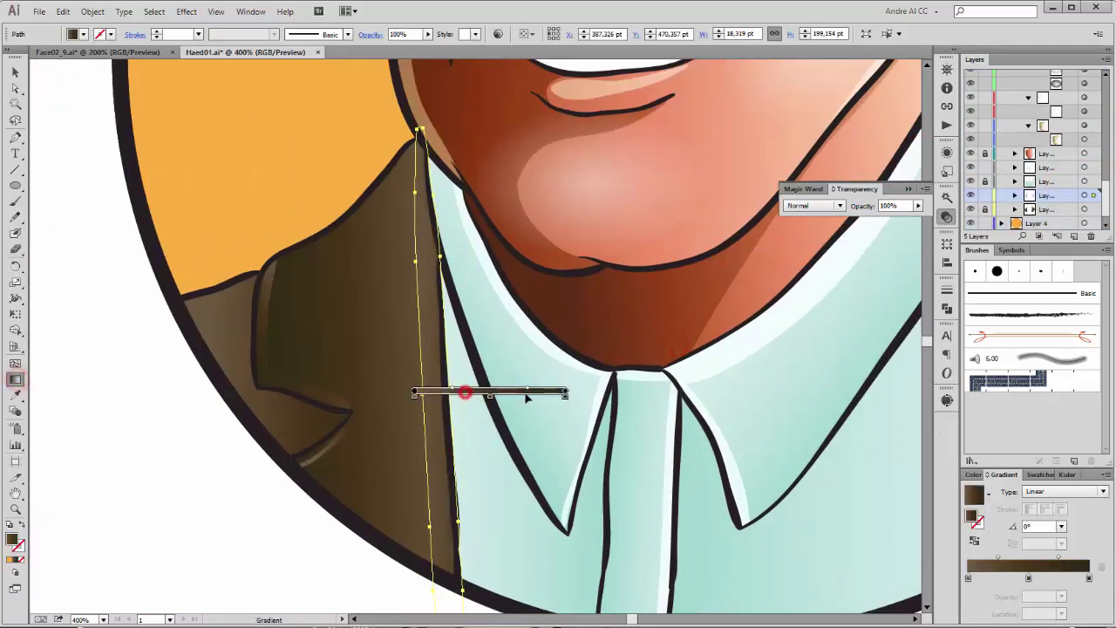
pyautogui.hotkey('ctrl', 'shift', 'a')
pyautogui.scroll(-3, 130, 466)
pyautogui.scroll(1, 130, 465)
# Paint black buttons on the shirt placket with the Blob Brush, then fit the artwork in the window
pyautogui.click(16, 235)
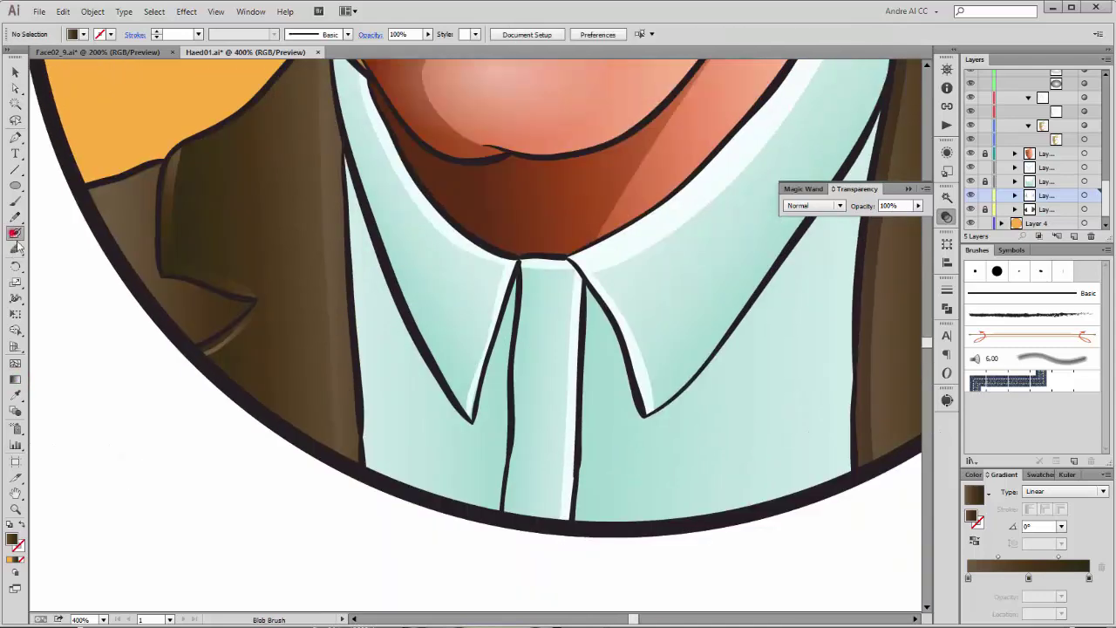
pyautogui.click(83, 34)
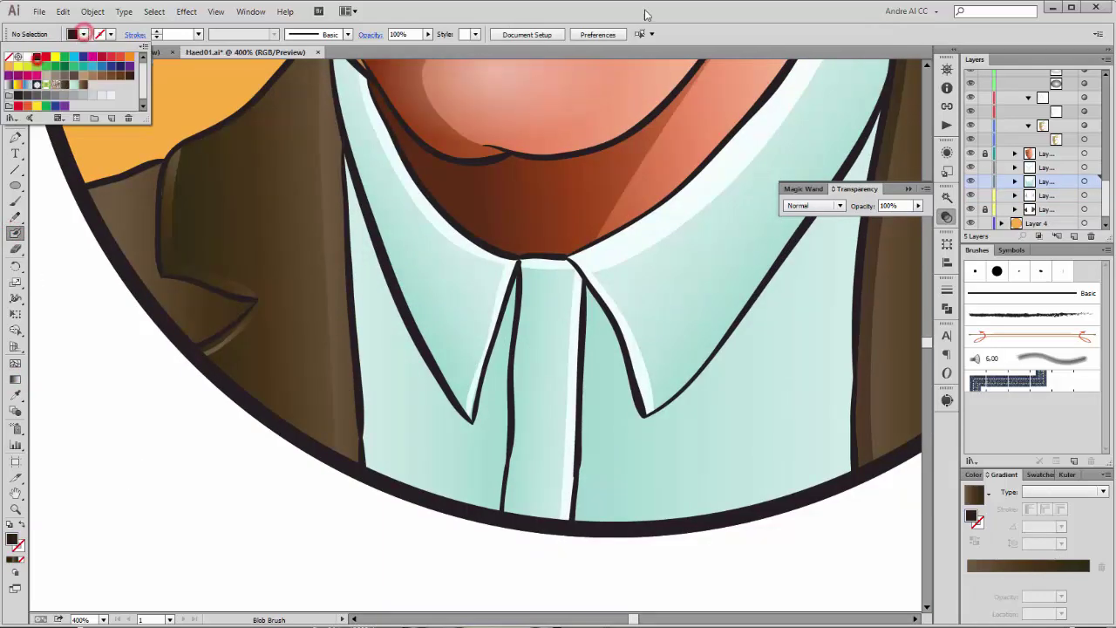
pyautogui.click(39, 63)
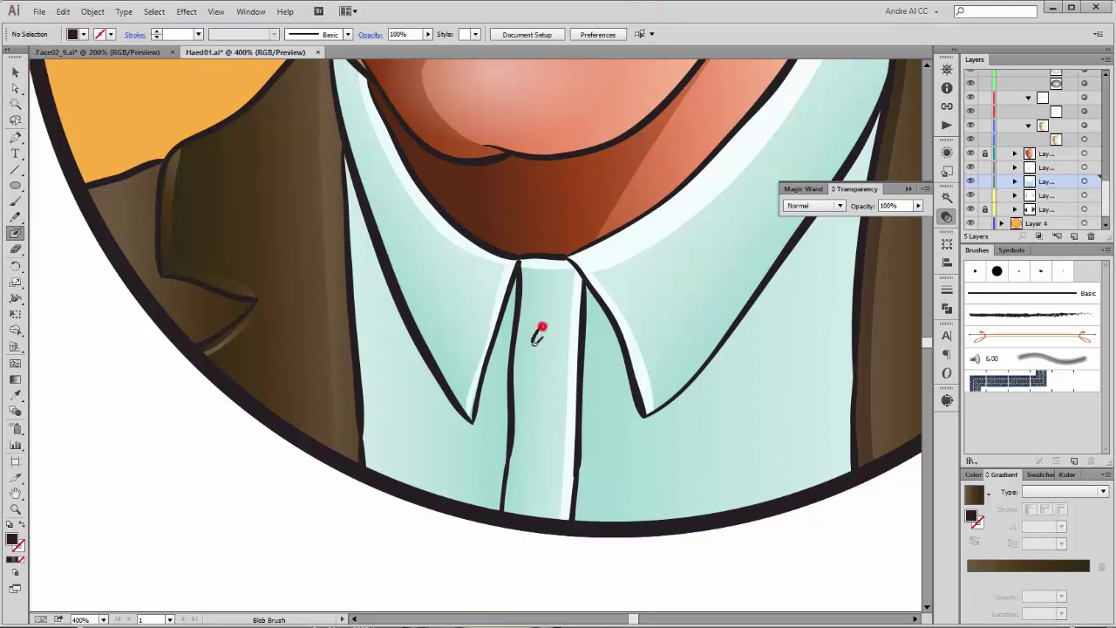
pyautogui.moveTo(541, 327); pyautogui.dragTo(543, 329)
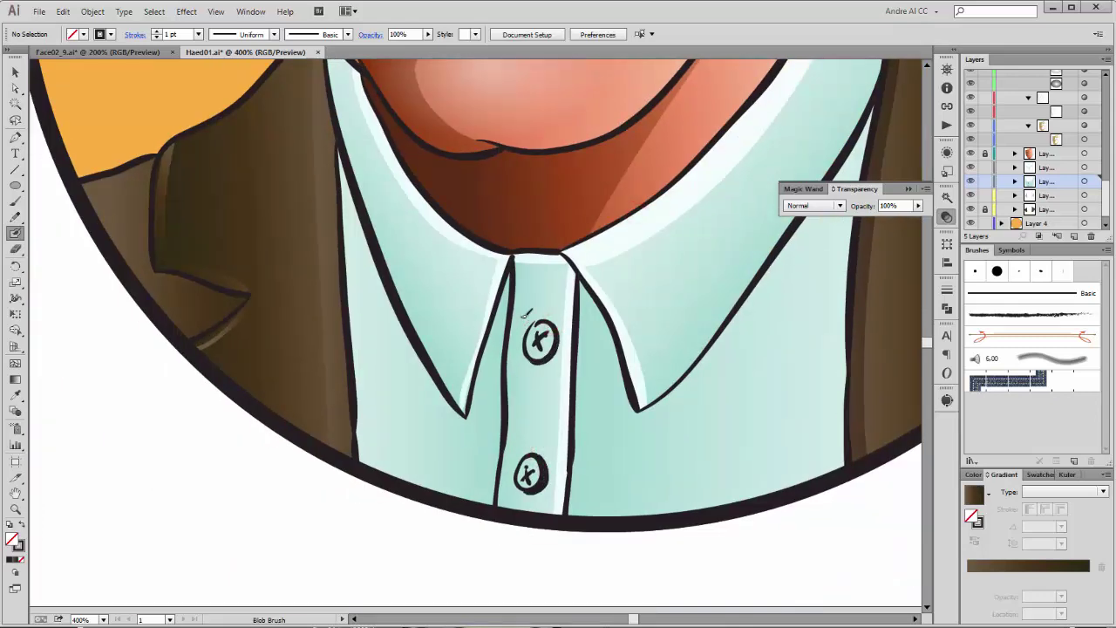
pyautogui.hotkey('ctrl', '0')
# Fill the background circle with a red radial gradient from the Seasons gradient library
pyautogui.click(909, 188)
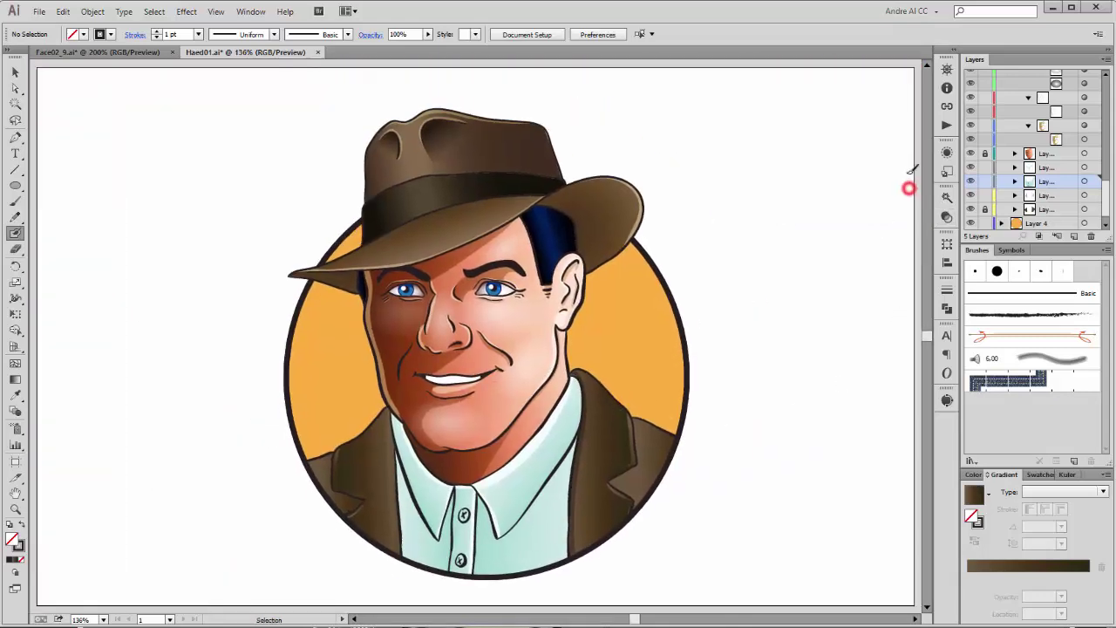
pyautogui.click(1084, 223)
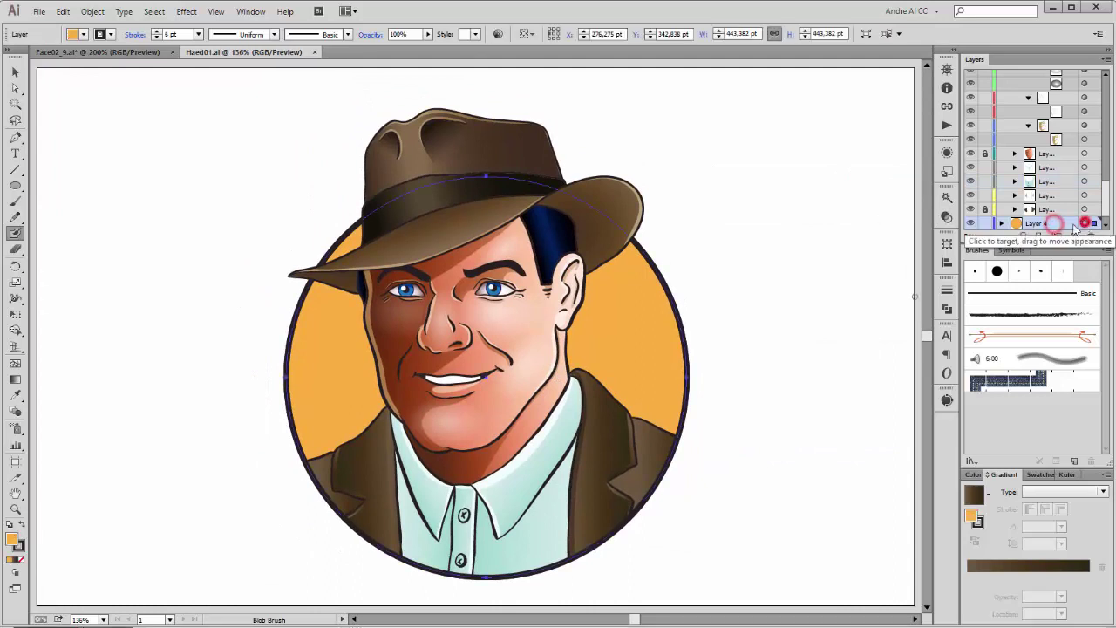
pyautogui.click(83, 34)
pyautogui.click(10, 118)
pyautogui.click(180, 316)
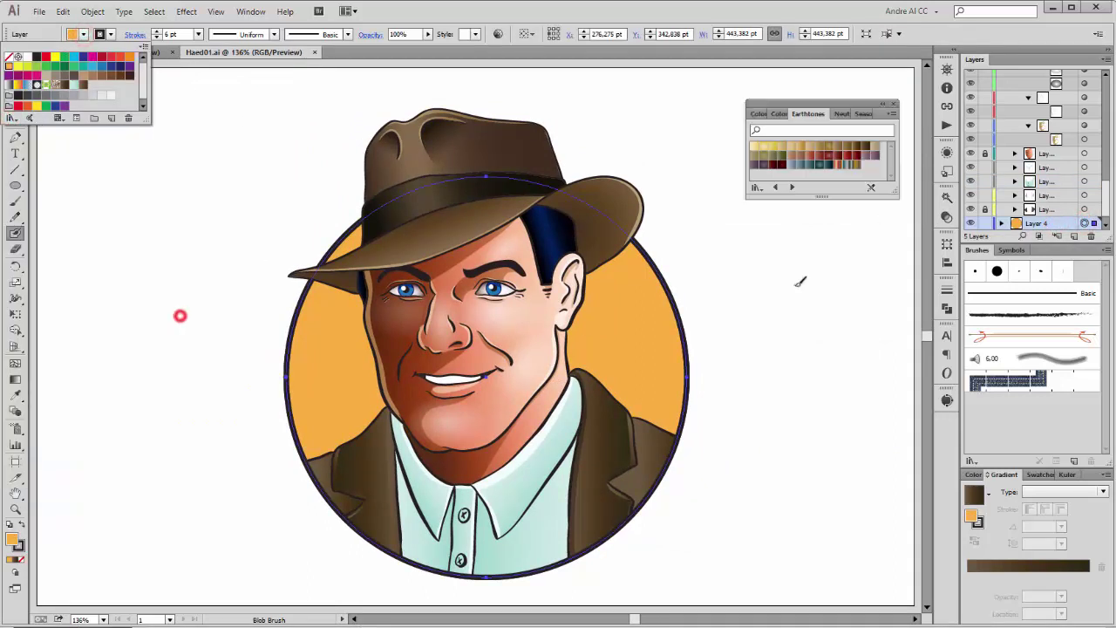
pyautogui.click(790, 187)
pyautogui.click(790, 187)
pyautogui.click(790, 187)
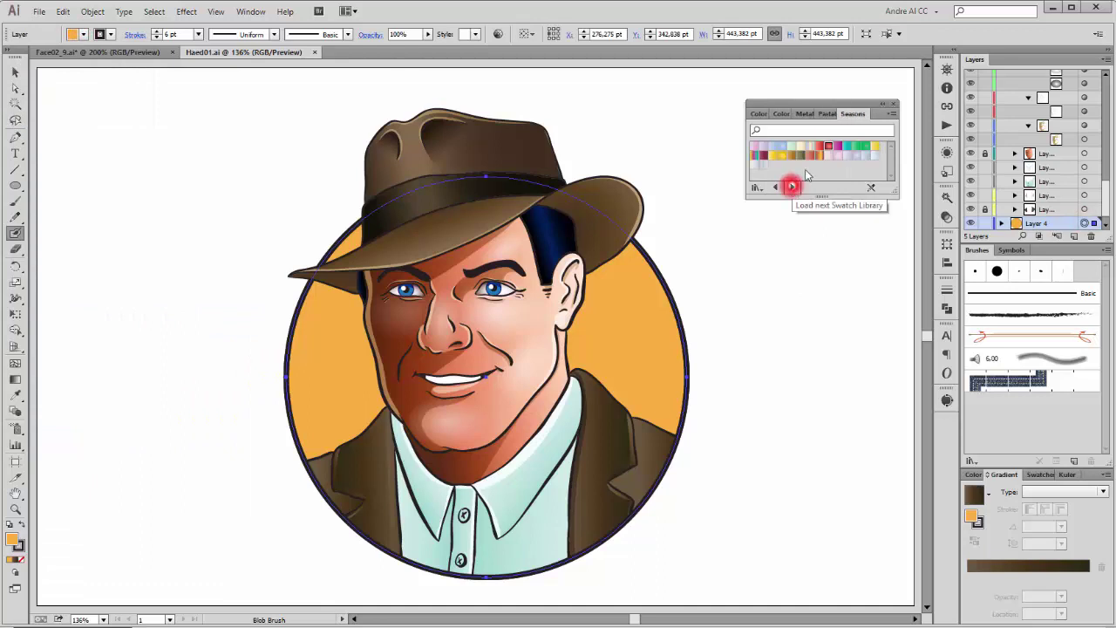
pyautogui.click(827, 145)
# Make the gradient stops red and orange and shift the gradient toward the left
pyautogui.click(1002, 222)
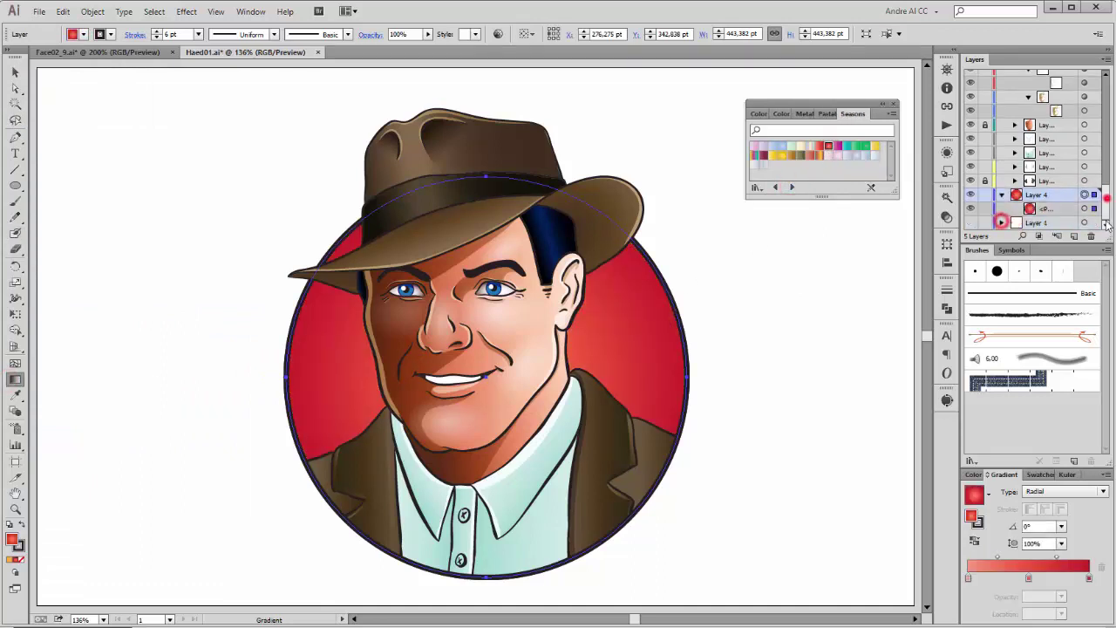
pyautogui.moveTo(692, 386)
pyautogui.mouseDown()
pyautogui.moveTo(809, 378)
pyautogui.moveTo(647, 397)
pyautogui.mouseUp()
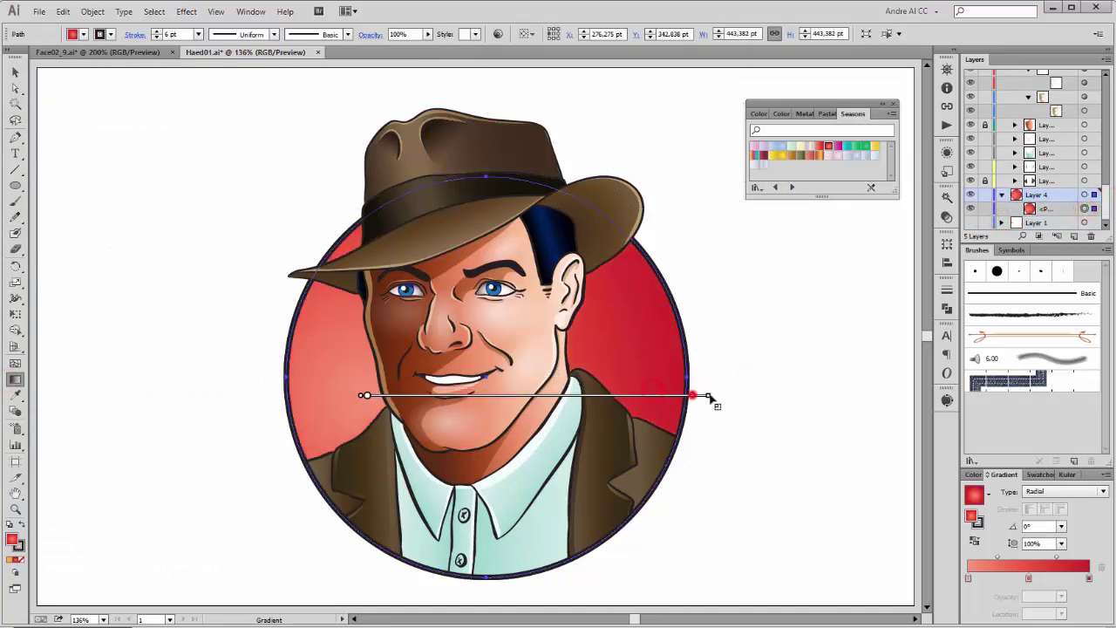
pyautogui.doubleClick(1087, 578)
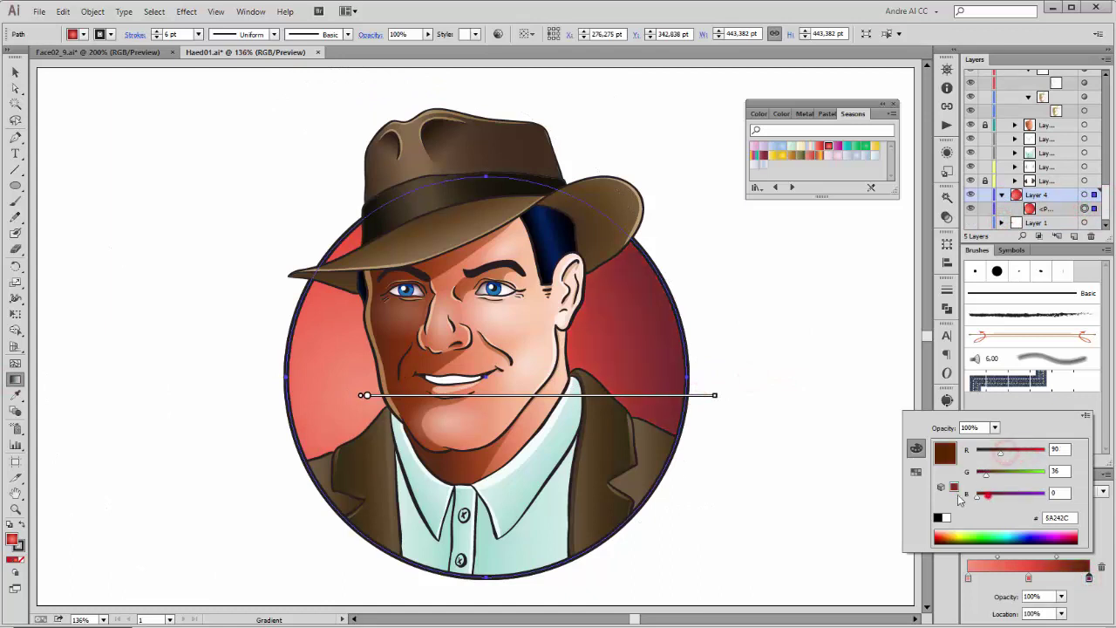
pyautogui.moveTo(990, 474)
pyautogui.mouseDown()
pyautogui.moveTo(1025, 474)
pyautogui.moveTo(996, 499)
pyautogui.mouseUp()
pyautogui.doubleClick(968, 577)
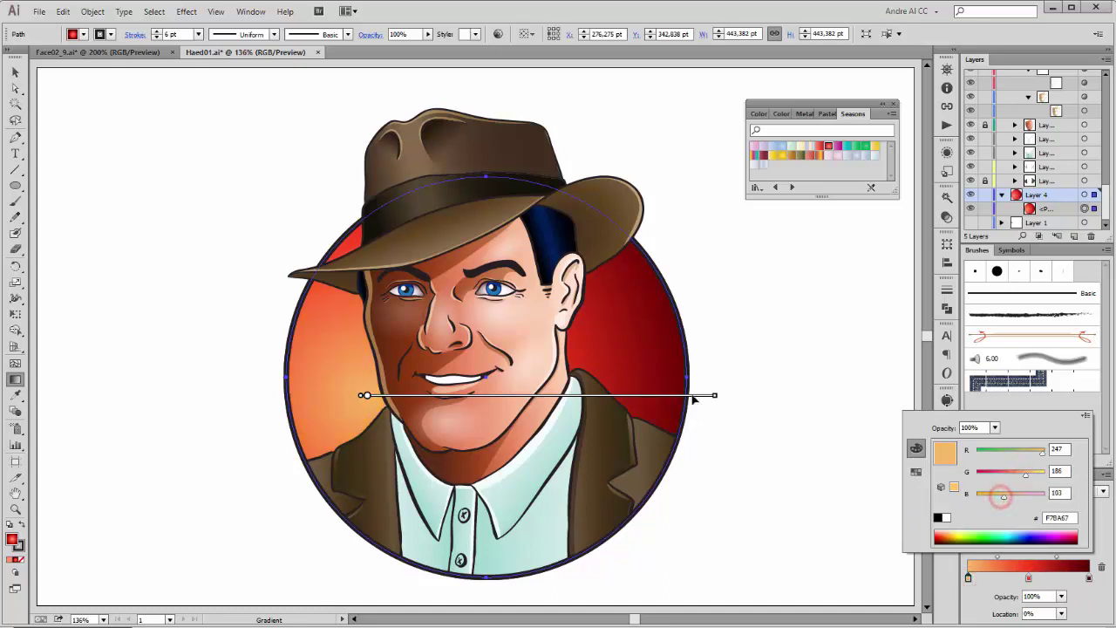
pyautogui.moveTo(695, 399); pyautogui.dragTo(635, 398)
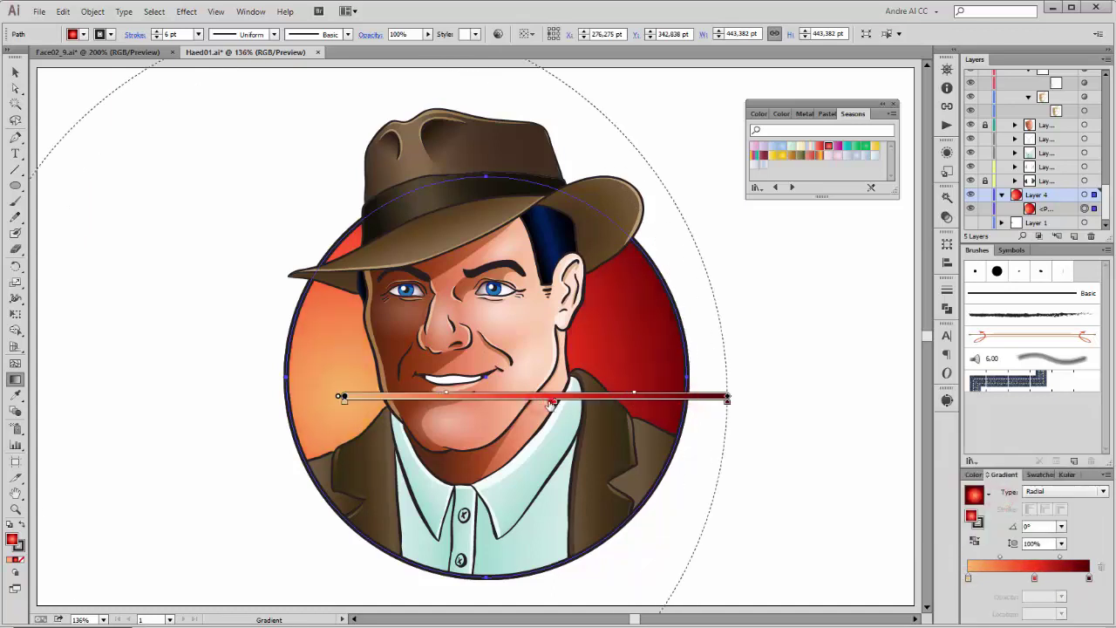
pyautogui.moveTo(342, 398); pyautogui.dragTo(373, 407)
pyautogui.click(842, 331)
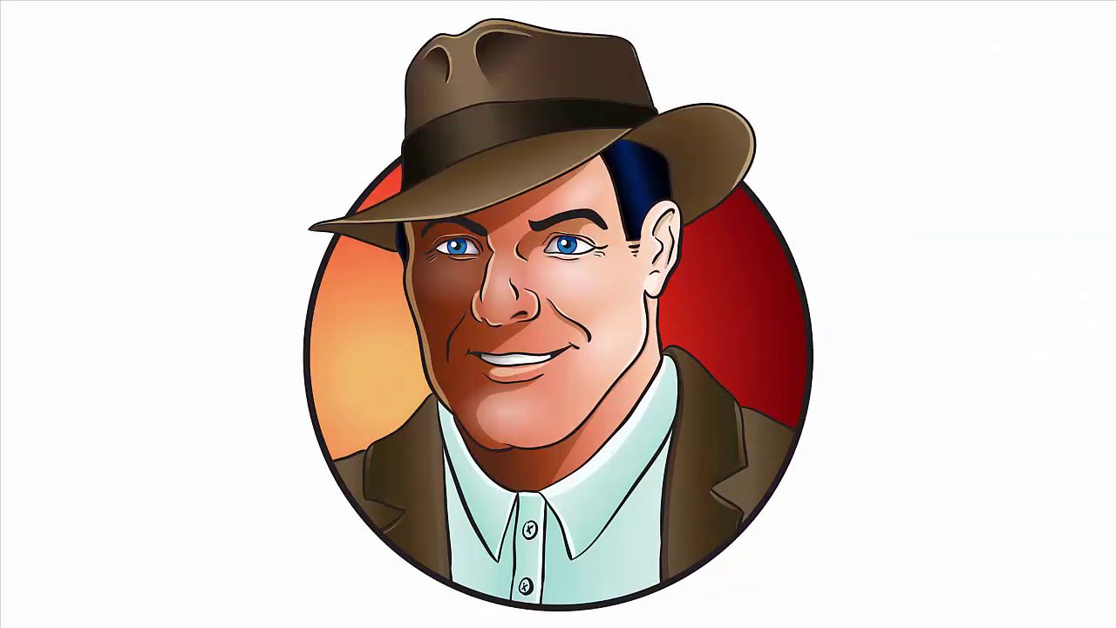